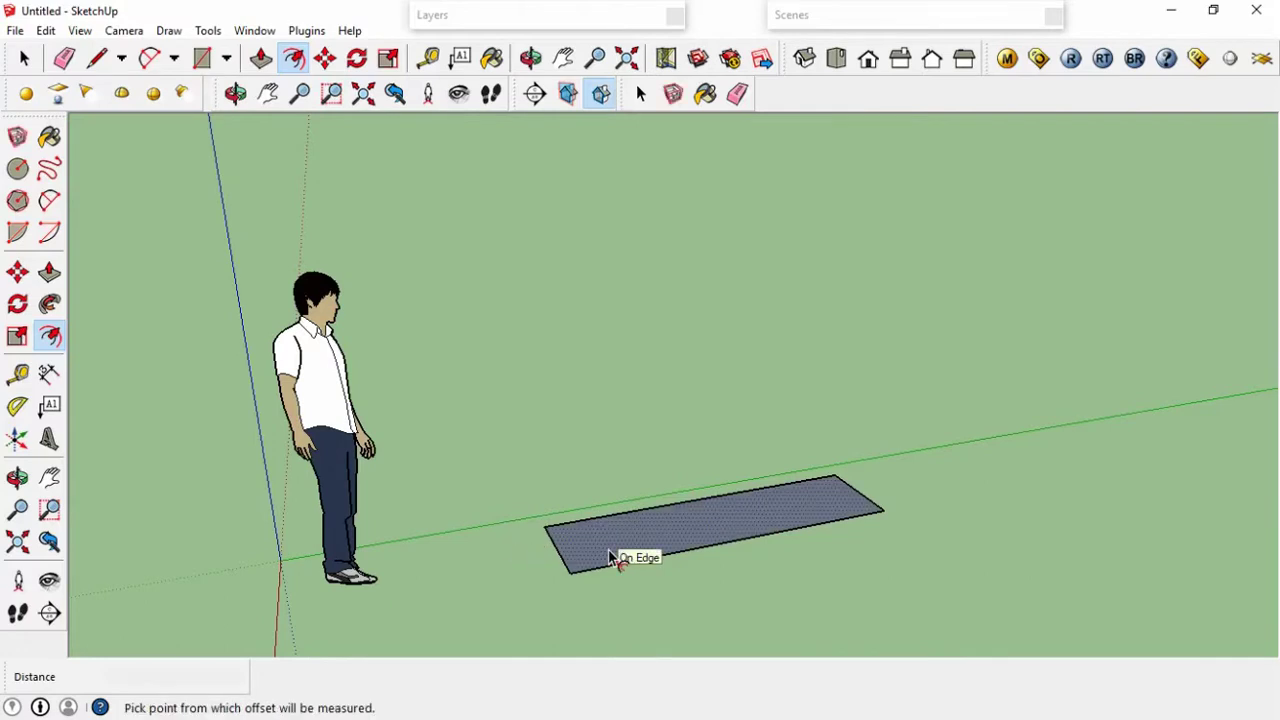
Push the flat rectangle up into a 7' tall block.
{"action": "key", "text": "p"}
{"action": "left_click_drag", "start_coordinate": [612, 556], "coordinate": [622, 487]}
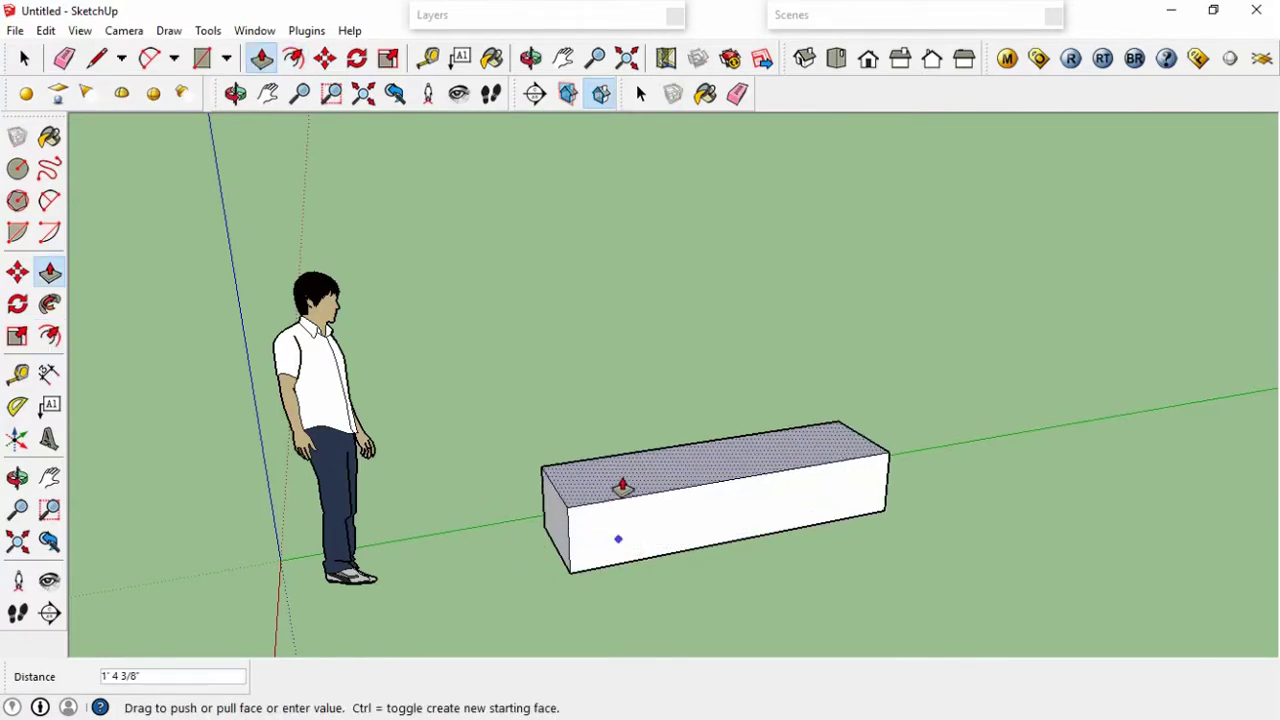
{"action": "type", "text": "8"}
{"action": "type", "text": "7'"}
{"action": "key", "text": "Return"}
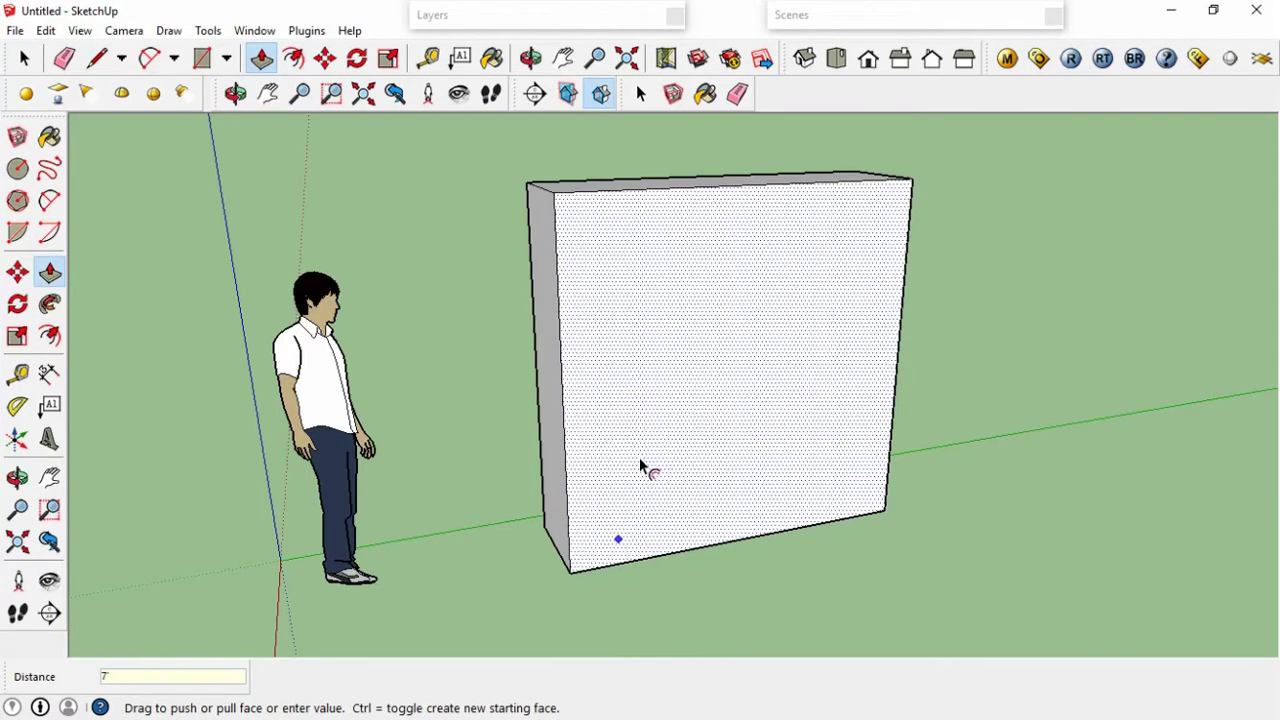
Offset the front face inward to form a thin border outline.
{"action": "key", "text": "f"}
{"action": "left_click", "coordinate": [642, 445]}
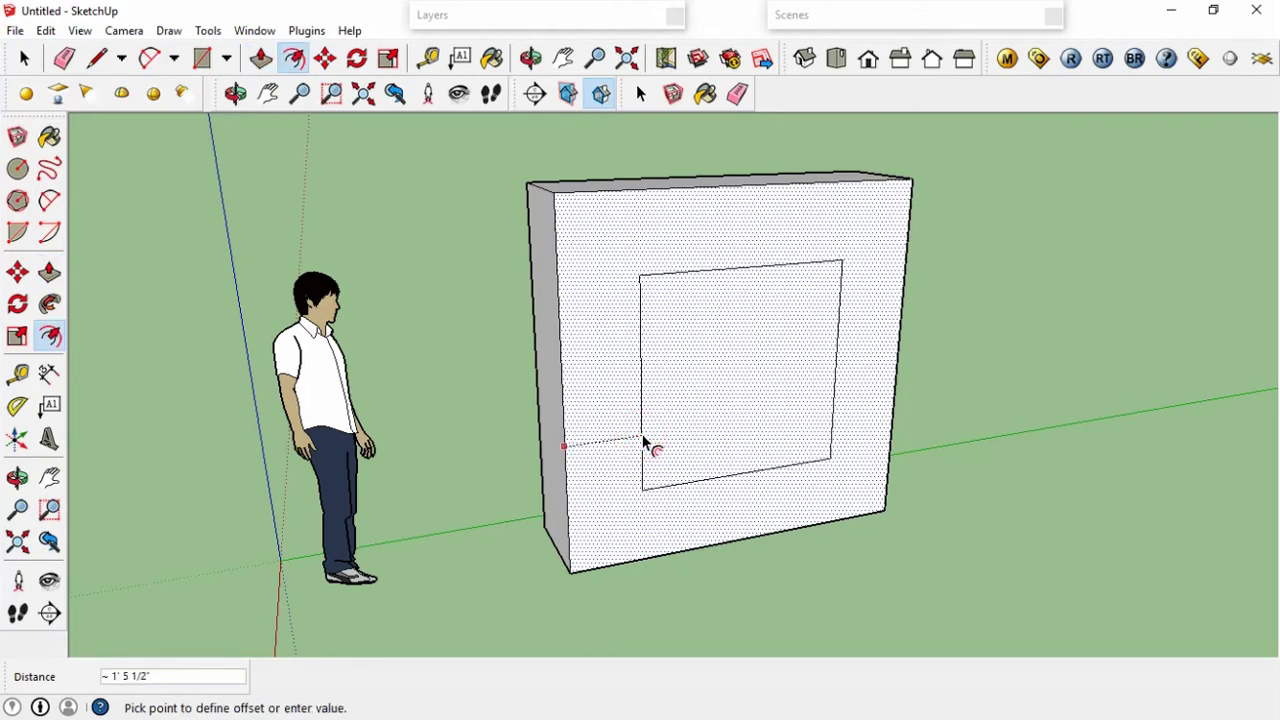
{"action": "key", "text": "Return"}
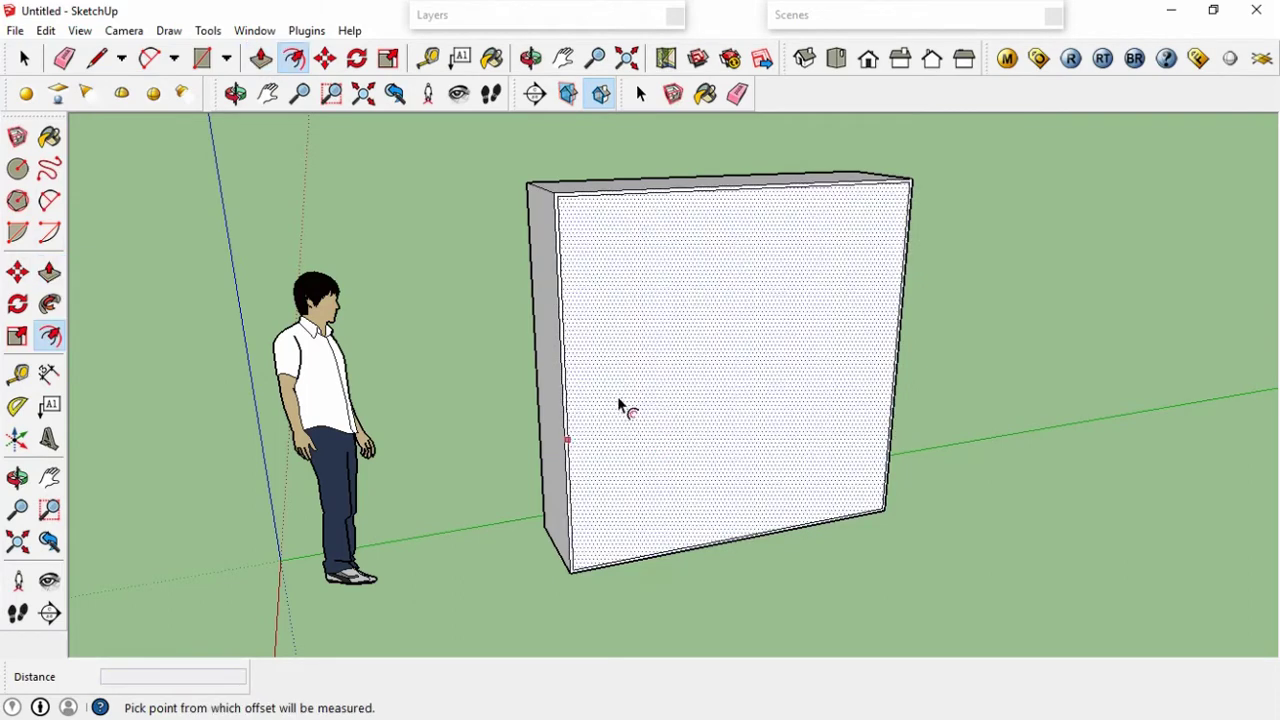
Place a vertical guide near the face centre, then another guide at 37.5 inches.
{"action": "key", "text": "t"}
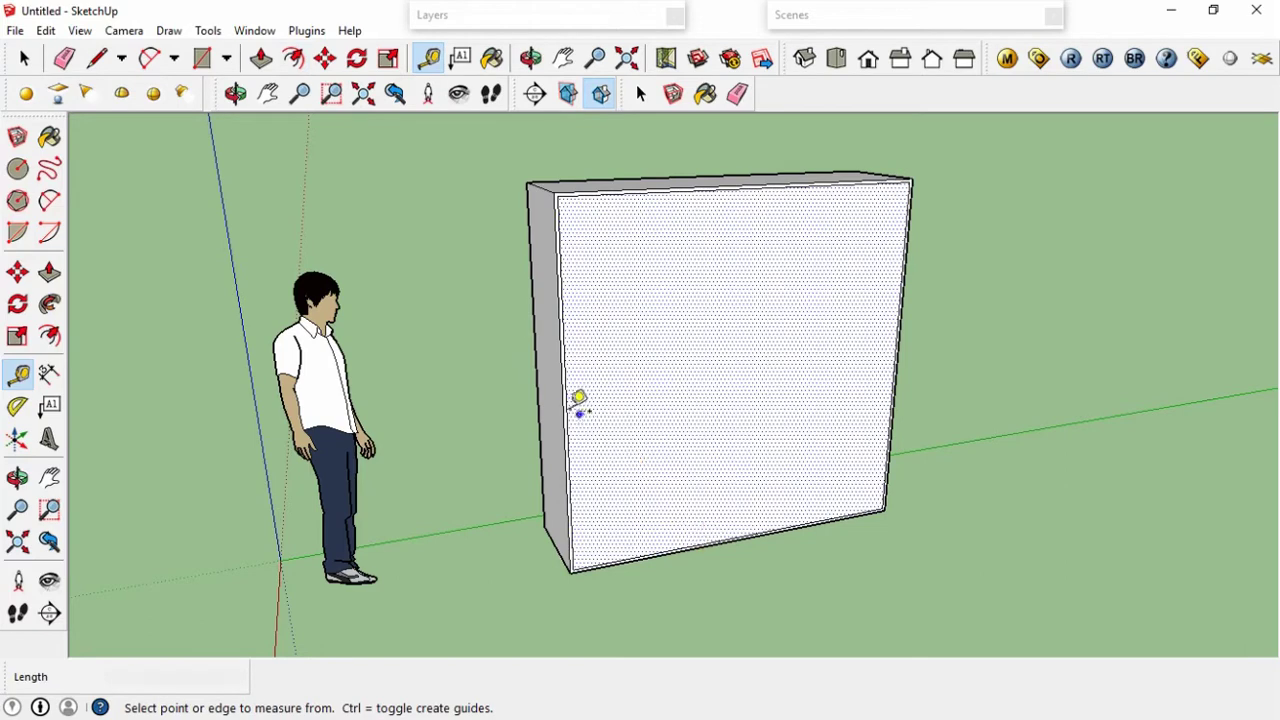
{"action": "left_click", "coordinate": [566, 396]}
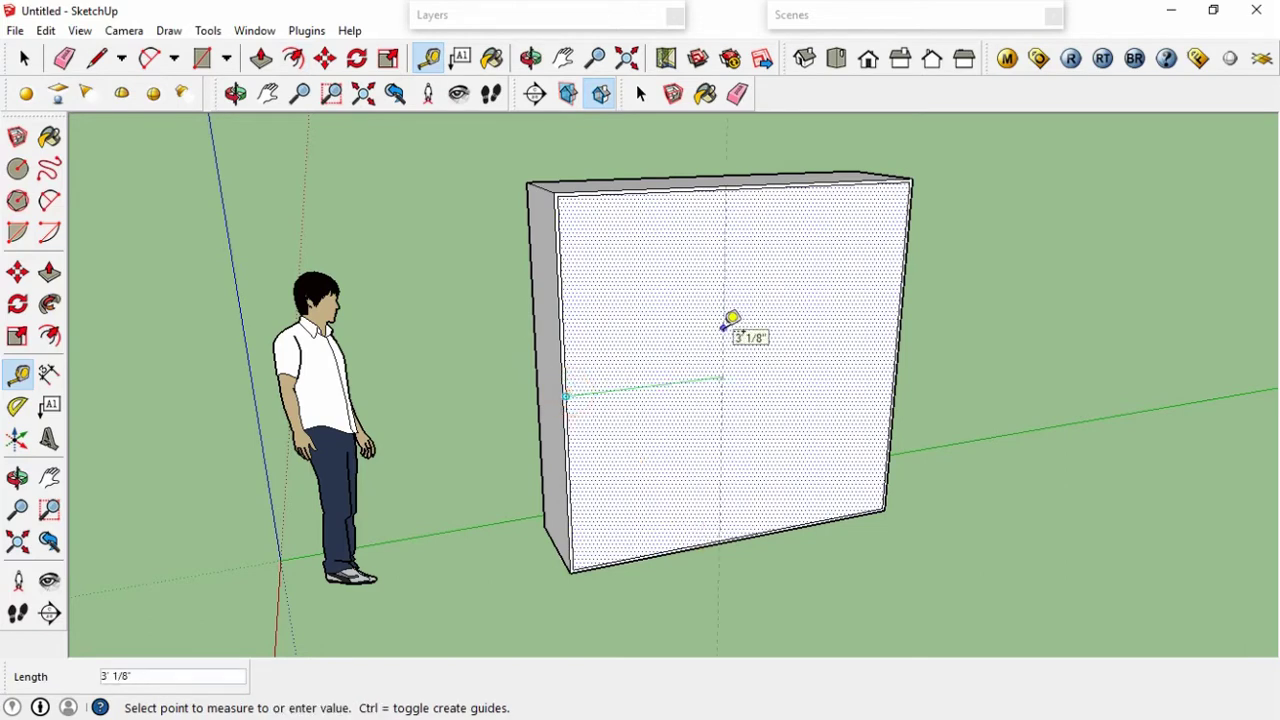
{"action": "left_click", "coordinate": [724, 325]}
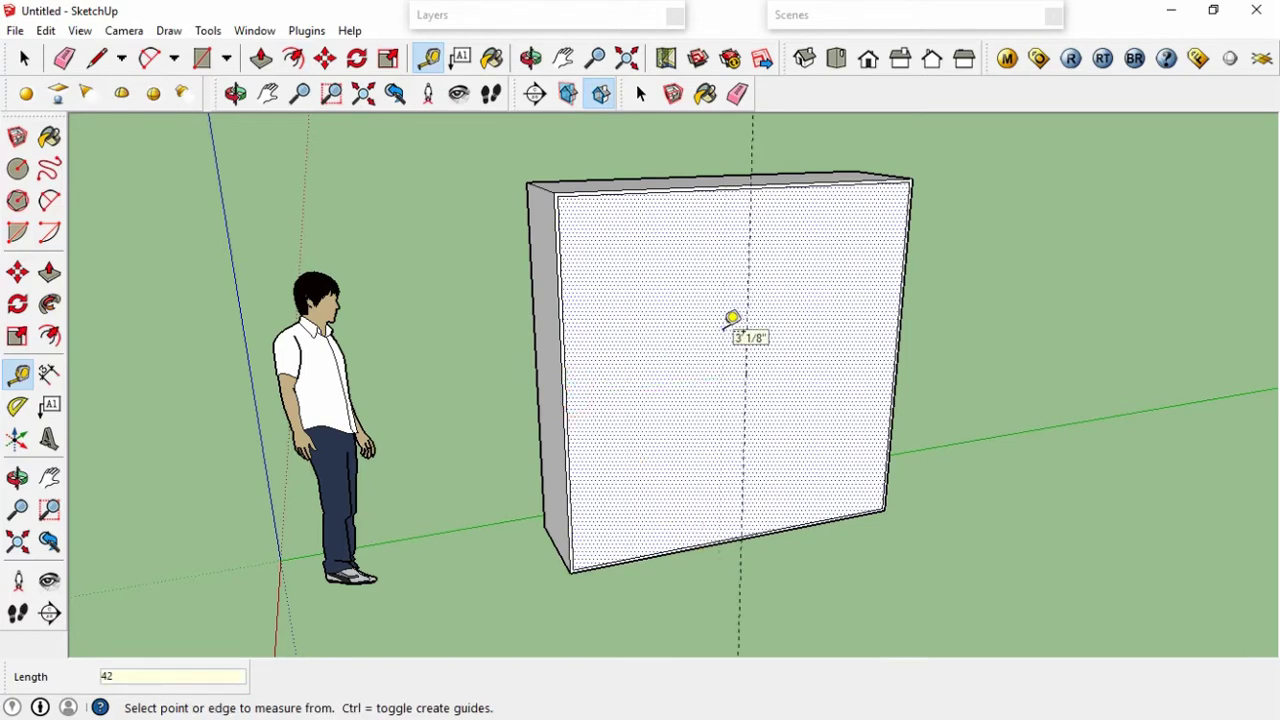
{"action": "scroll", "coordinate": [734, 320], "scroll_direction": "up", "scroll_amount": 2}
{"action": "scroll", "coordinate": [755, 300], "scroll_direction": "up", "scroll_amount": 3}
{"action": "left_click", "coordinate": [750, 298]}
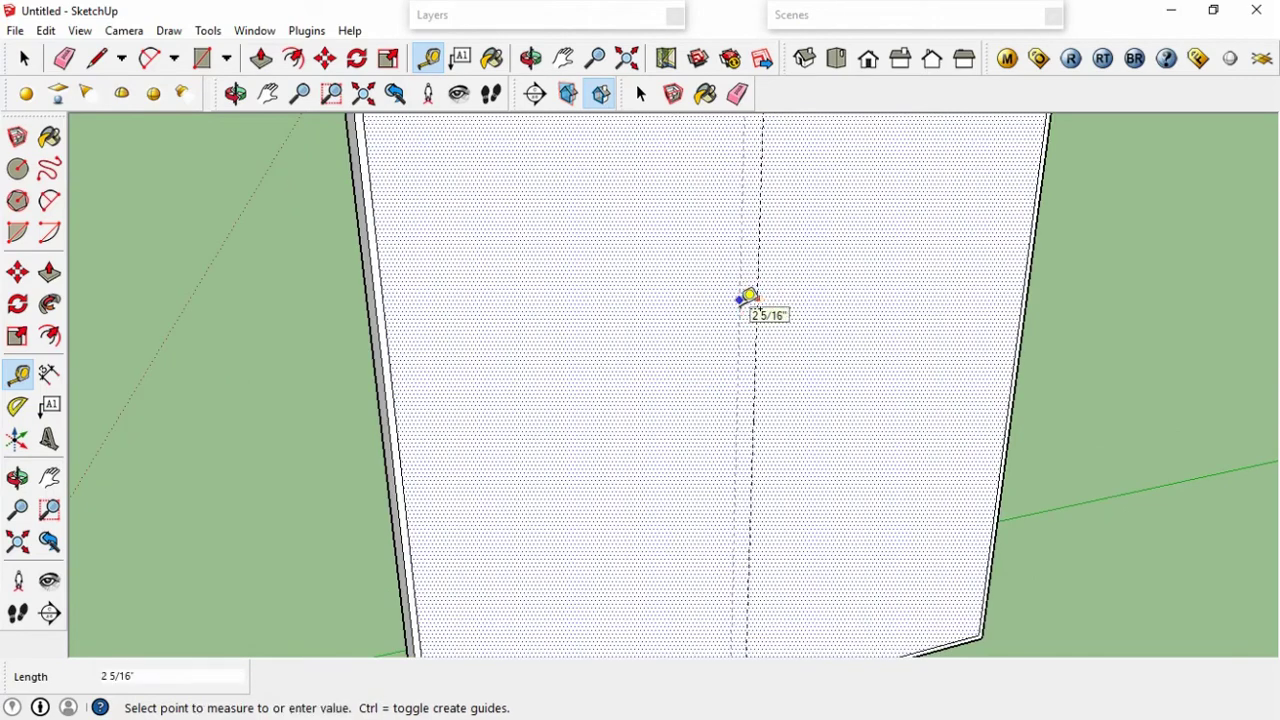
{"action": "type", "text": "."}
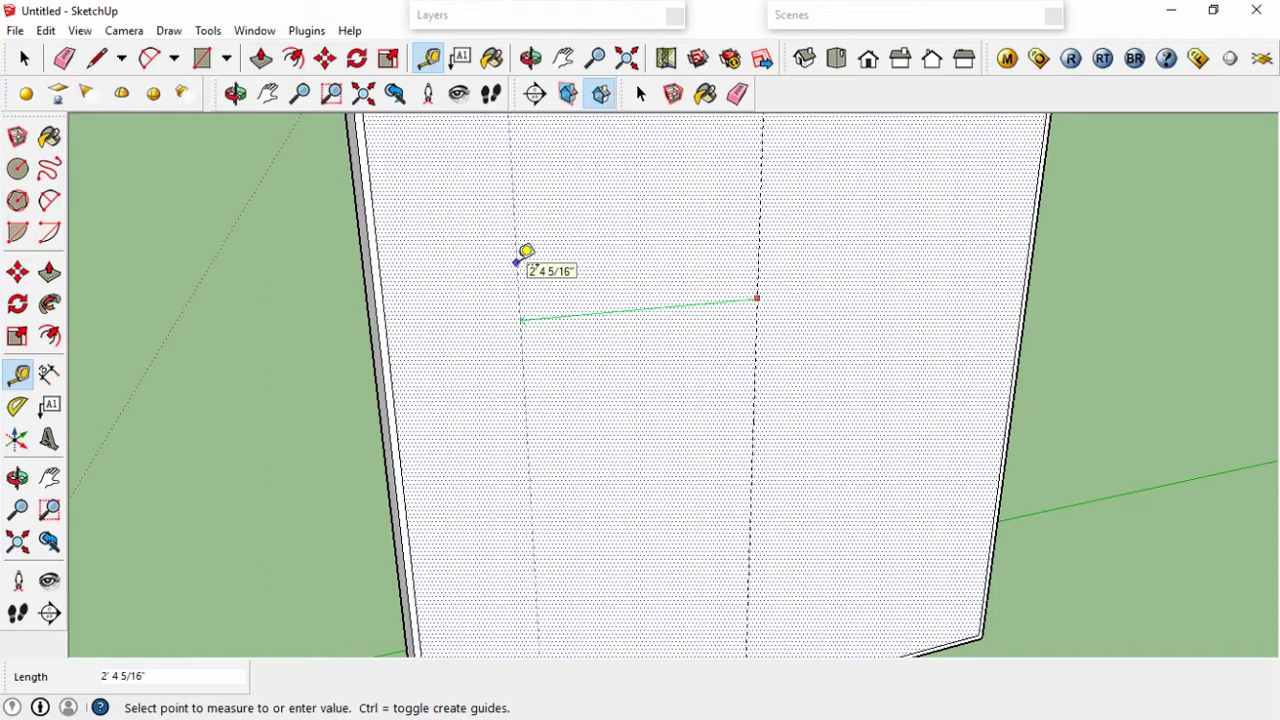
{"action": "type", "text": "37.5"}
{"action": "key", "text": "Return"}
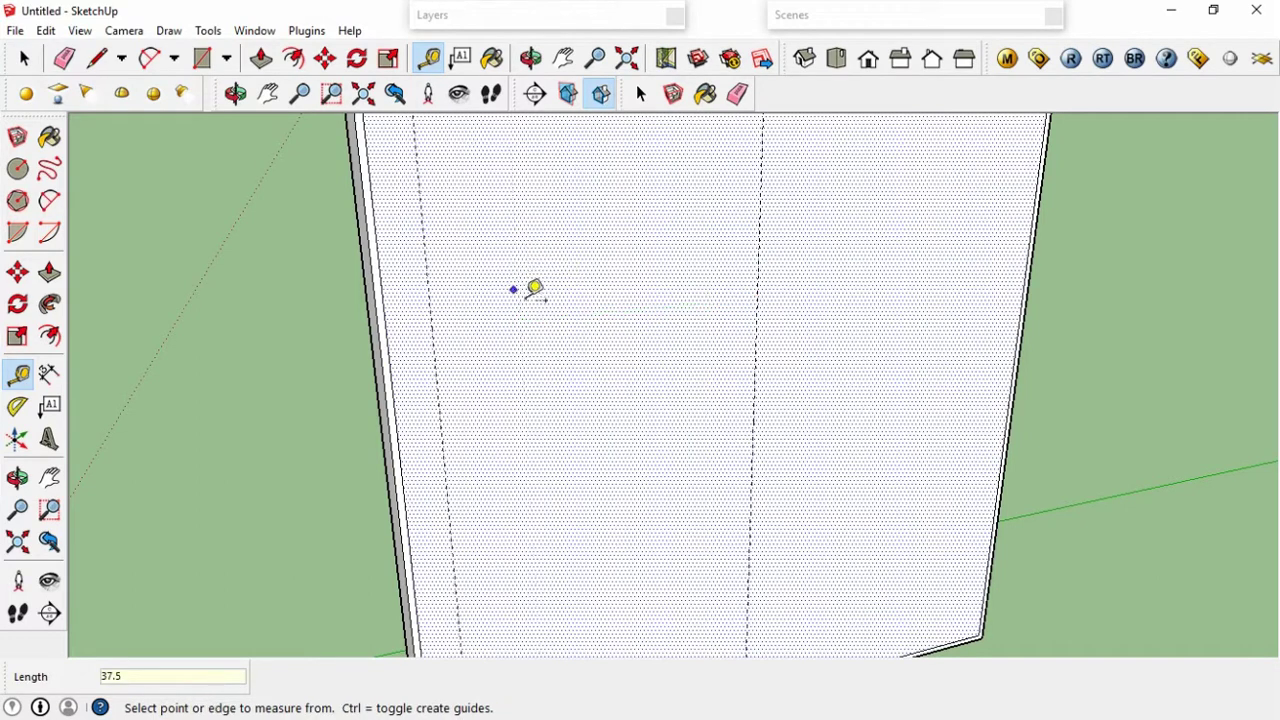
Add a vertical guide 3/4 inch beside the centre guide.
{"action": "left_click", "coordinate": [757, 278]}
{"action": "left_click", "coordinate": [752, 270]}
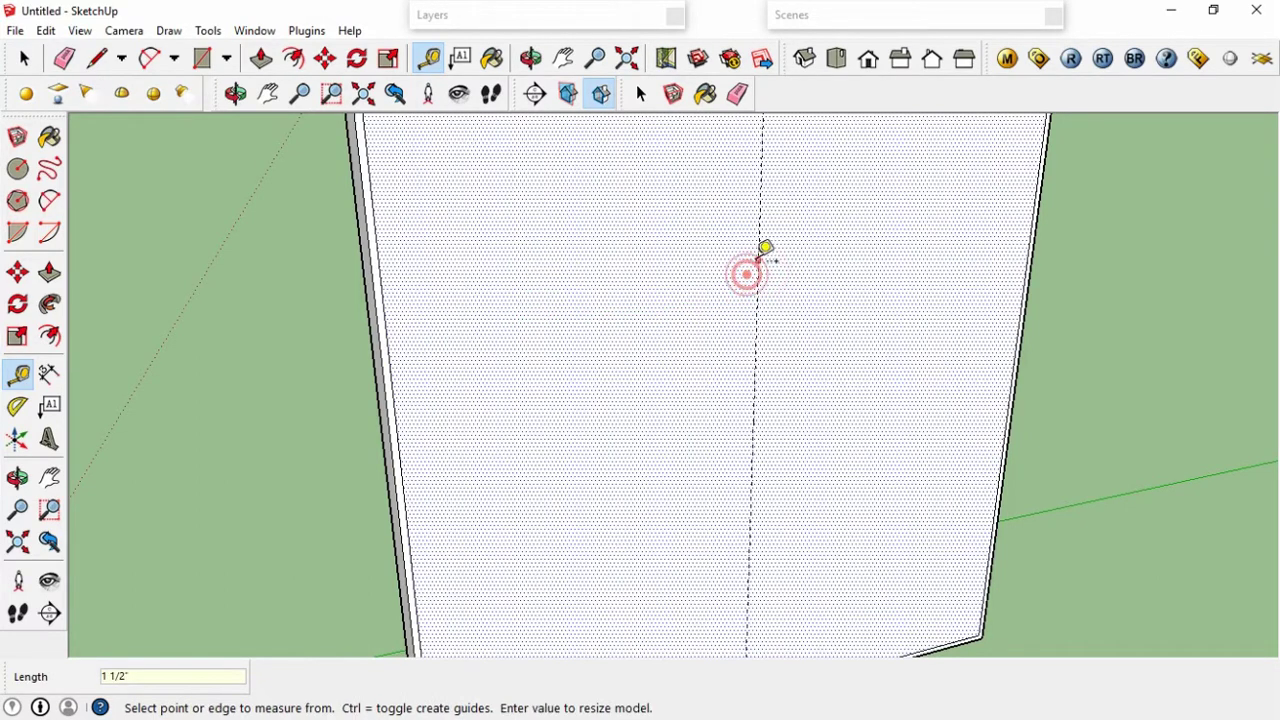
{"action": "left_click", "coordinate": [755, 262]}
{"action": "type", "text": "-37.5"}
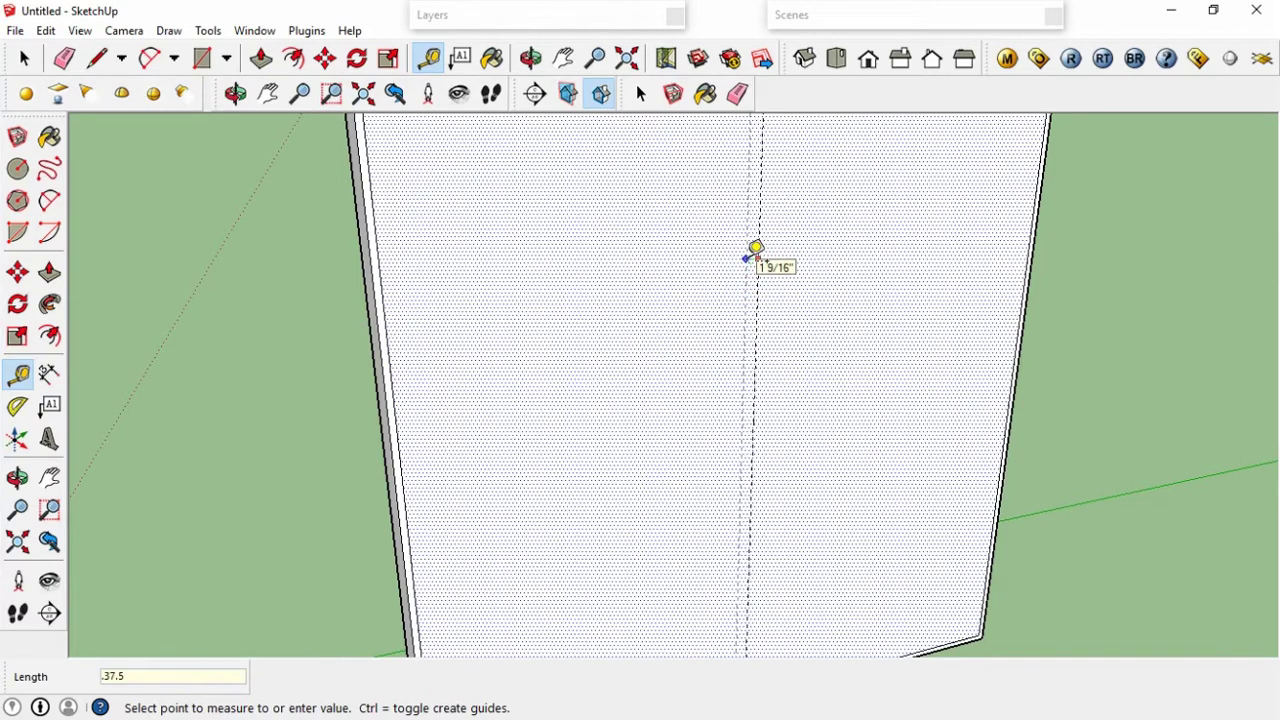
{"action": "left_click", "coordinate": [757, 252]}
{"action": "scroll", "coordinate": [751, 289], "scroll_direction": "up", "scroll_amount": 3}
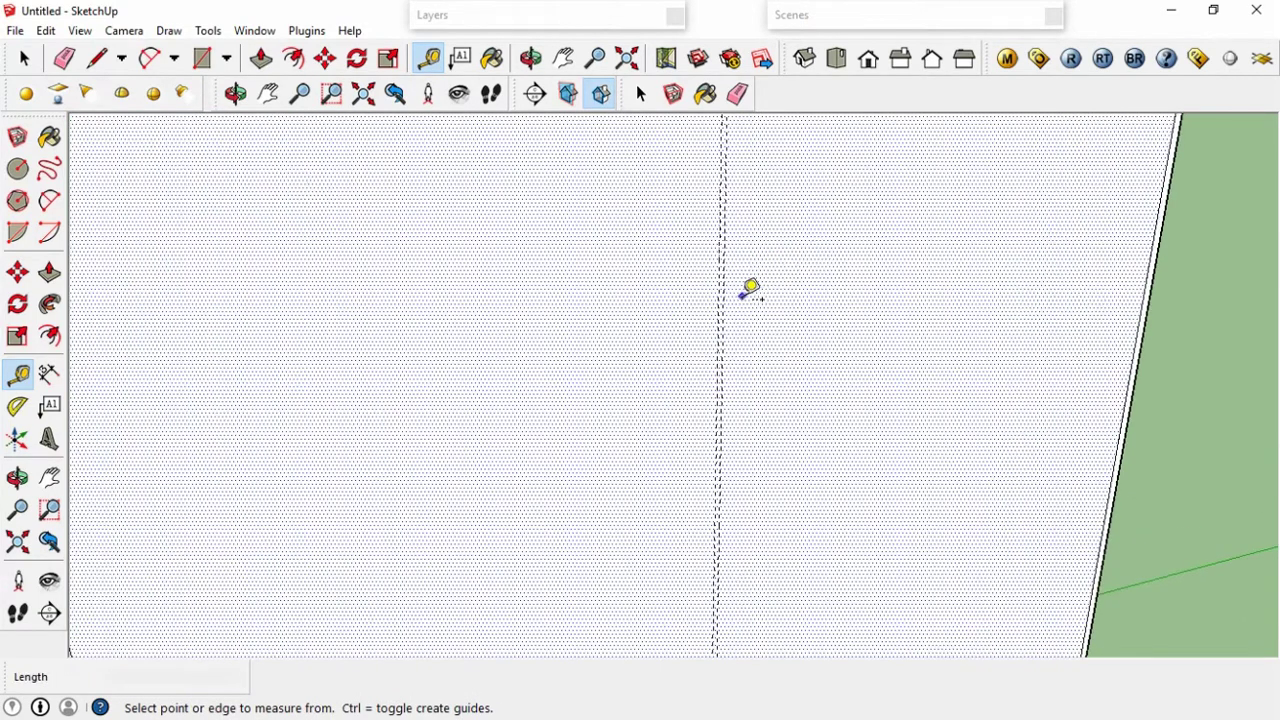
{"action": "scroll", "coordinate": [714, 286], "scroll_direction": "up", "scroll_amount": 1}
{"action": "left_click", "coordinate": [706, 293]}
{"action": "type", "text": ".75"}
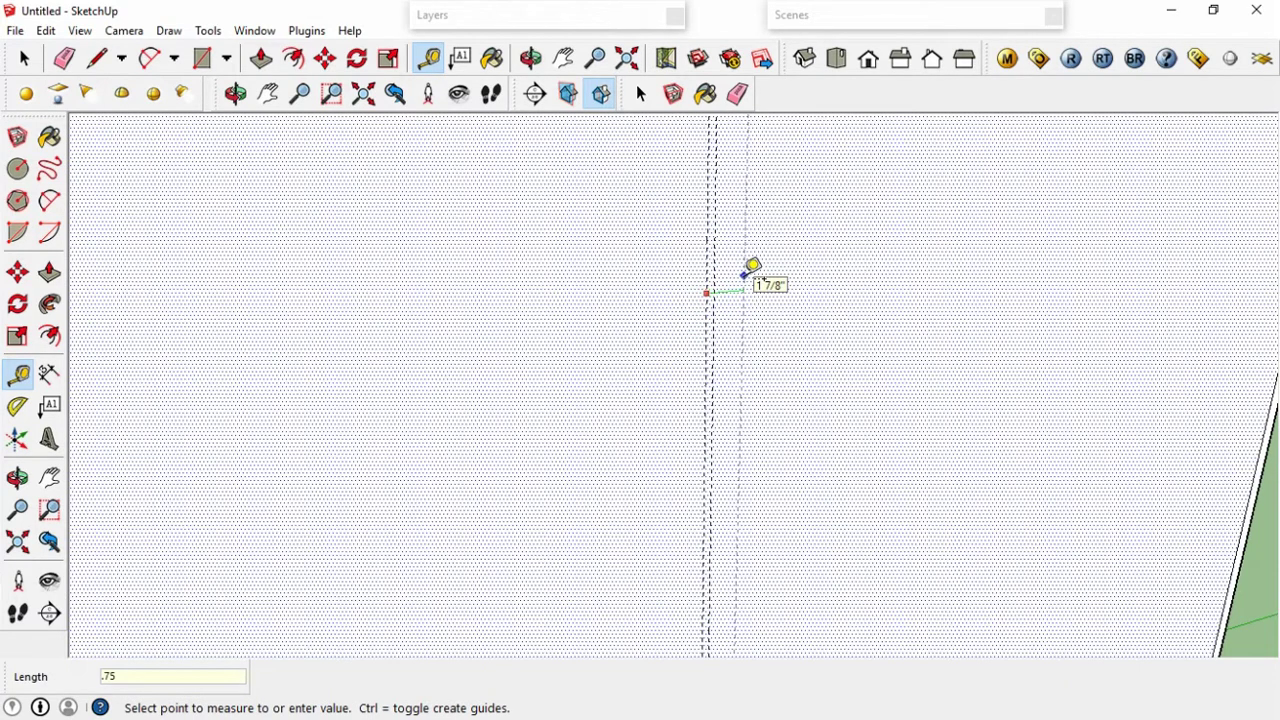
{"action": "key", "text": "Return"}
{"action": "key", "text": "e"}
{"action": "scroll", "coordinate": [723, 286], "scroll_direction": "down", "scroll_amount": 1}
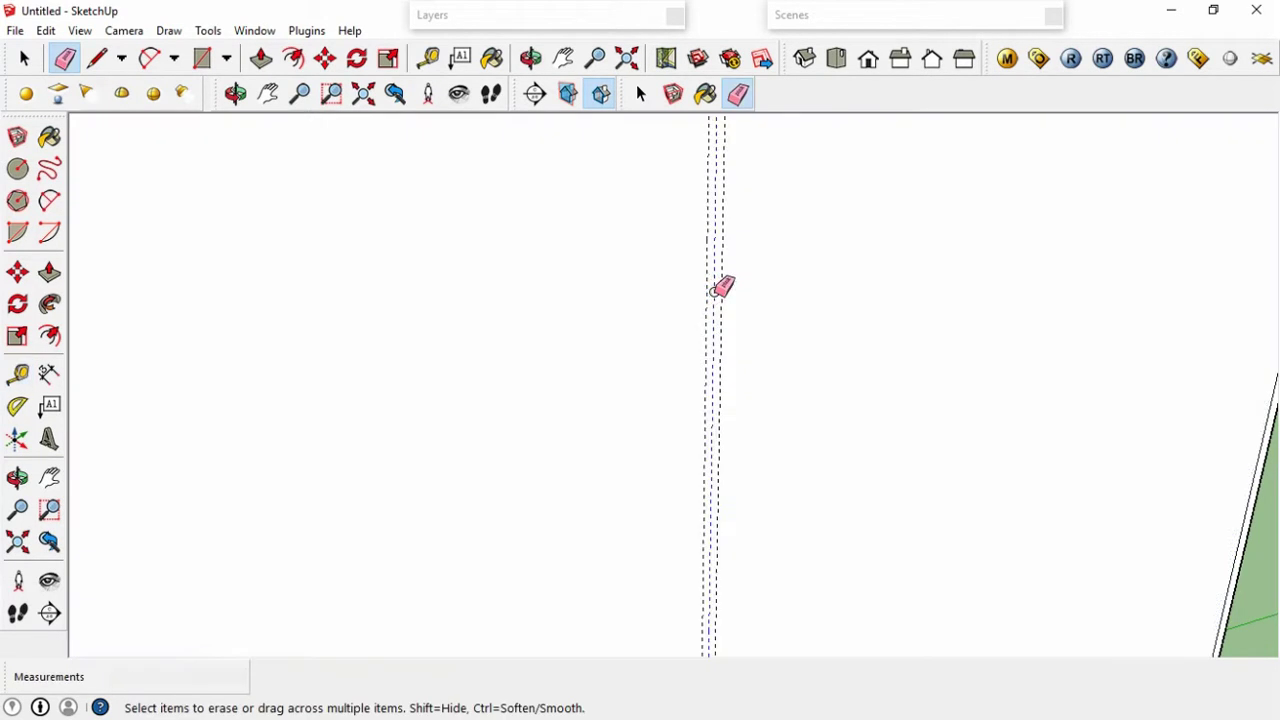
{"action": "scroll", "coordinate": [723, 286], "scroll_direction": "down", "scroll_amount": 3}
{"action": "scroll", "coordinate": [724, 290], "scroll_direction": "down", "scroll_amount": 3}
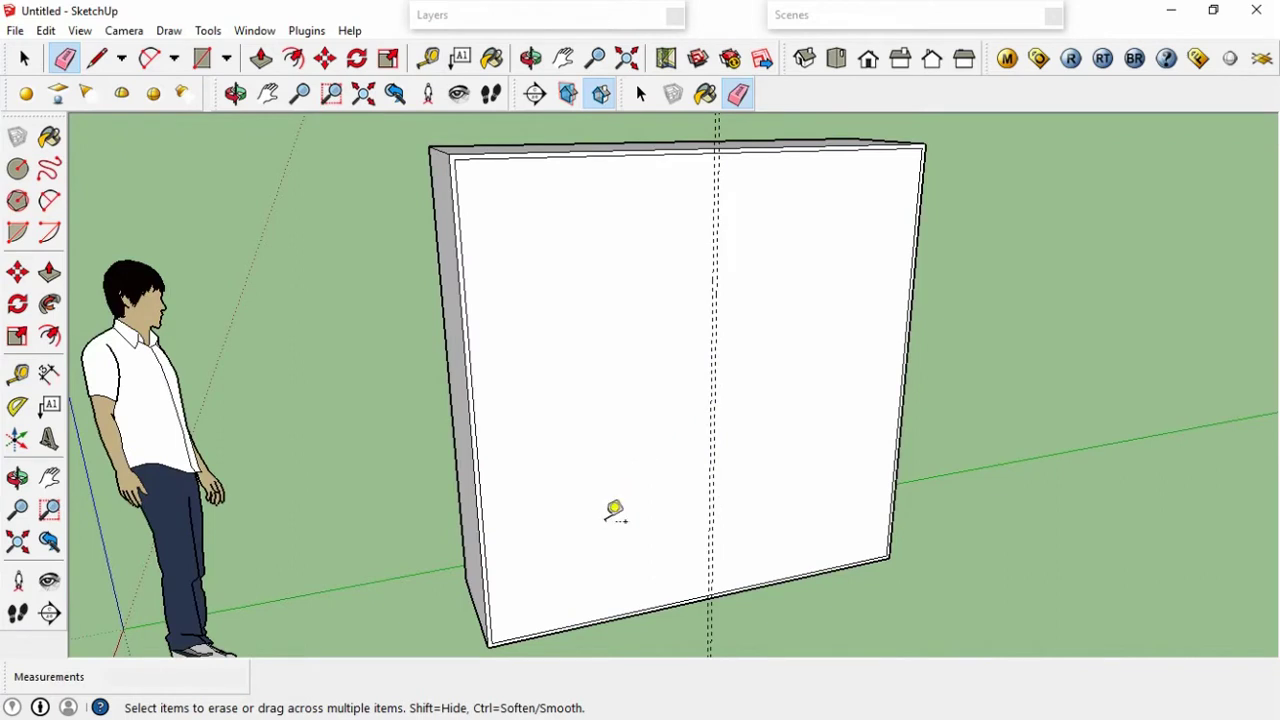
Place a horizontal guide across the face plus a parallel guide 3/4 inch away.
{"action": "key", "text": "t"}
{"action": "left_click", "coordinate": [621, 614]}
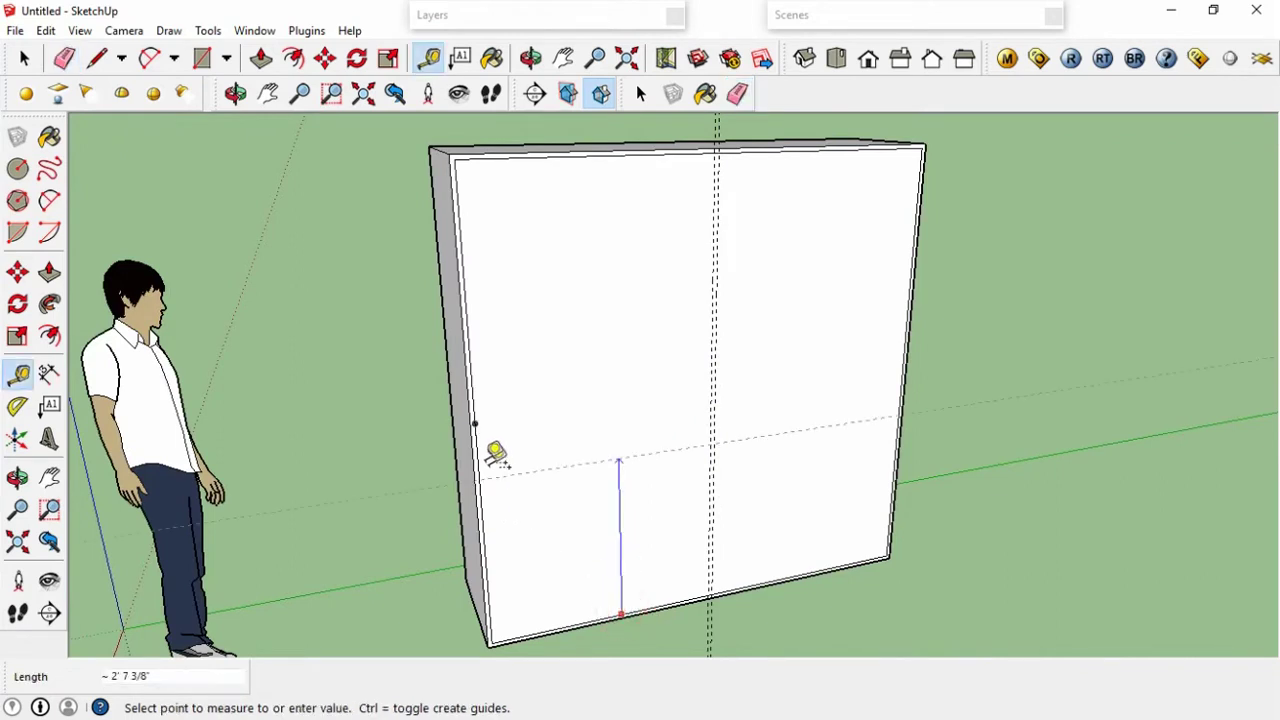
{"action": "left_click", "coordinate": [470, 423]}
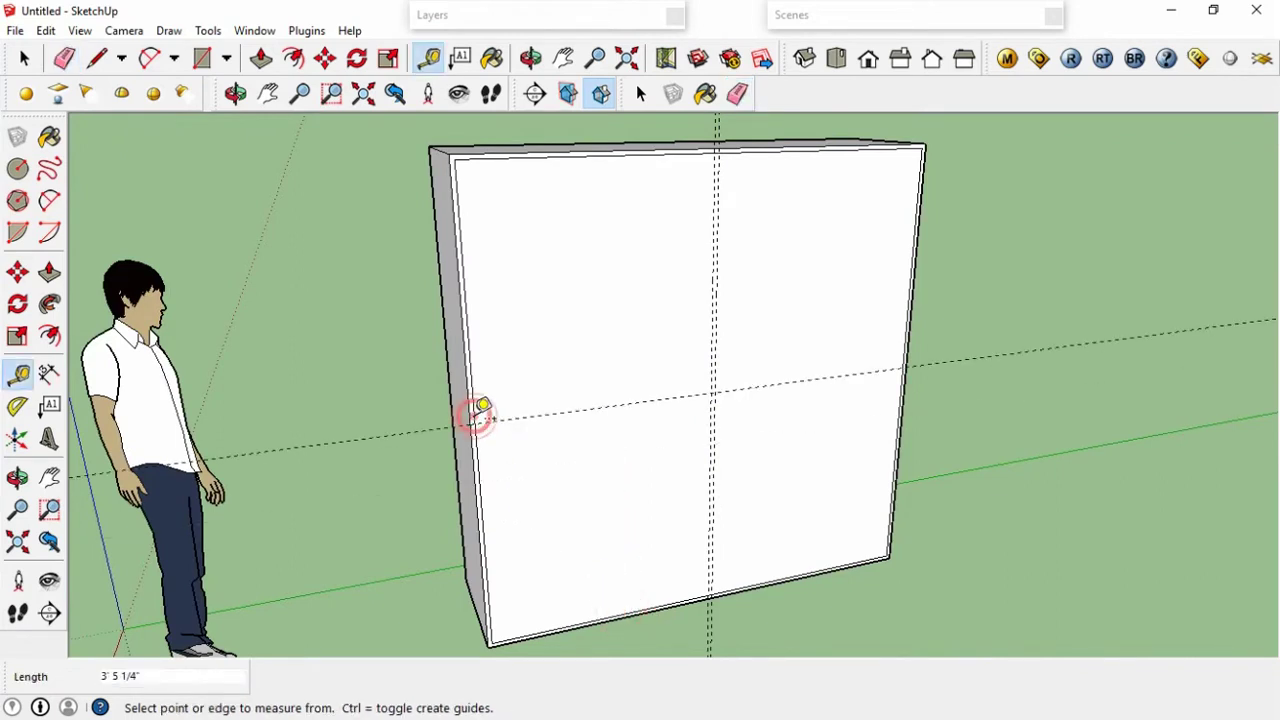
{"action": "left_click", "coordinate": [597, 409]}
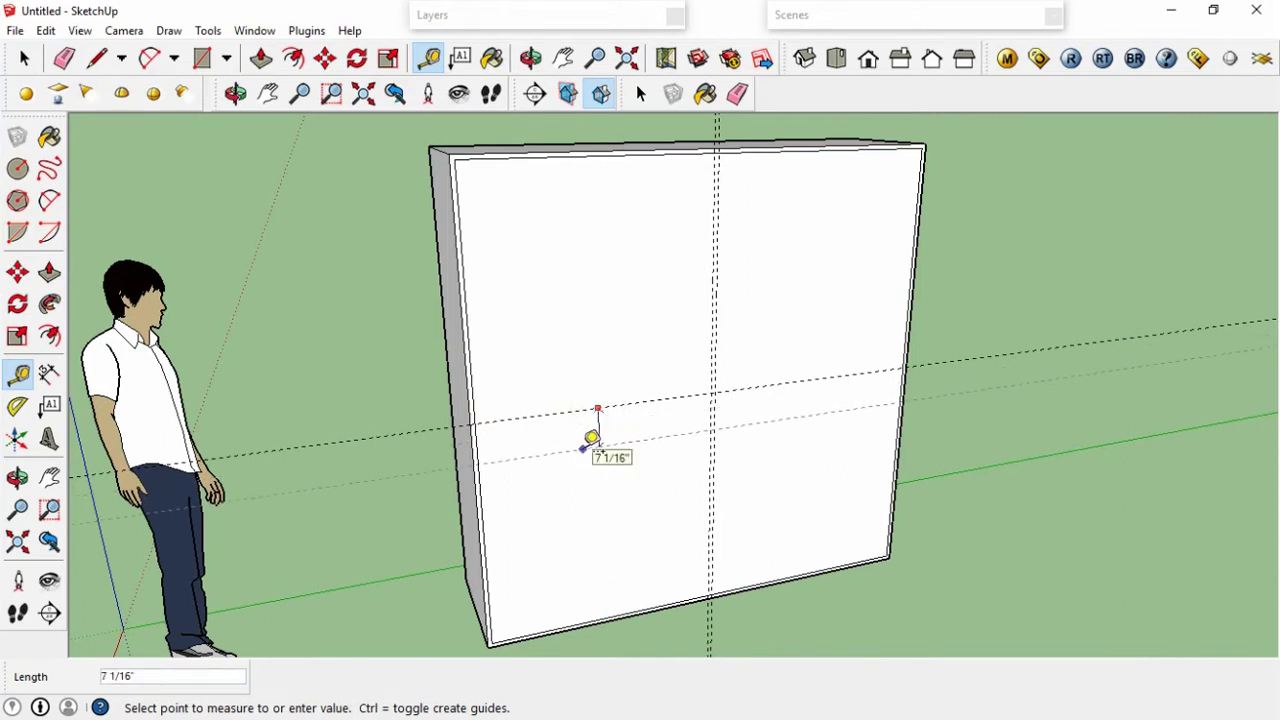
{"action": "type", "text": ".75"}
{"action": "key", "text": "Return"}
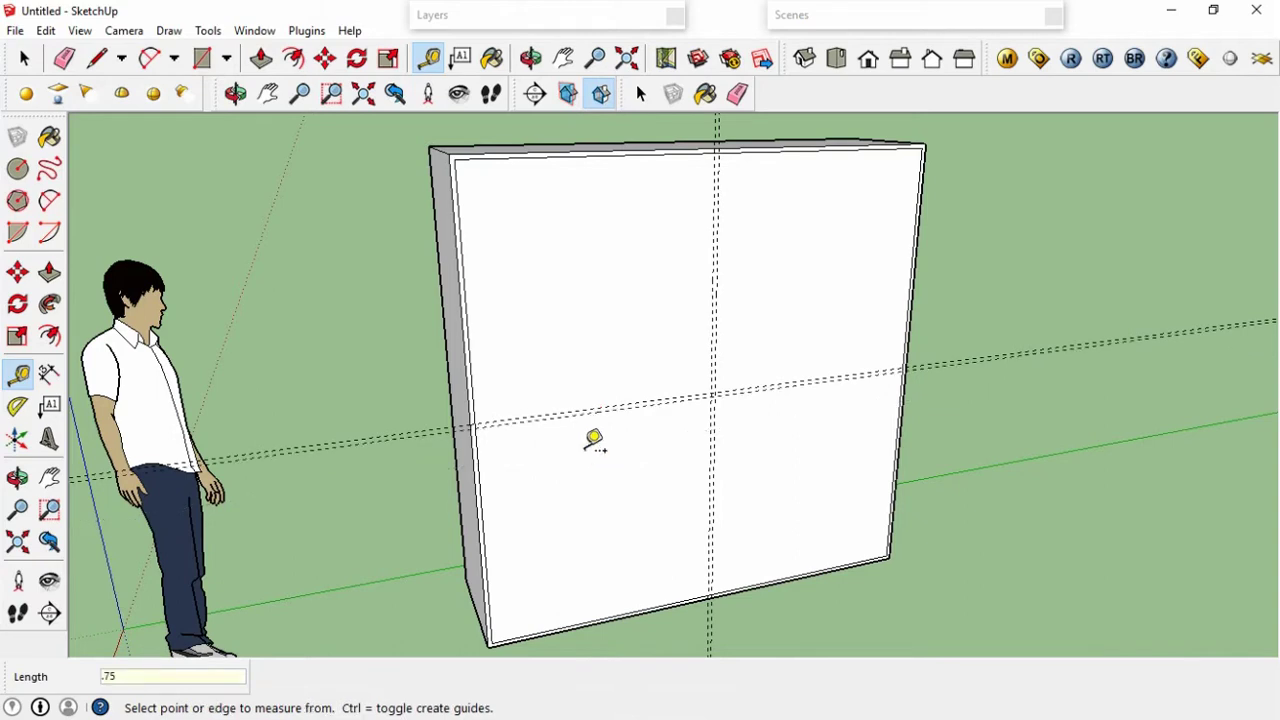
Add another horizontal guide 6 inches below the pair.
{"action": "scroll", "coordinate": [592, 440], "scroll_direction": "up", "scroll_amount": 3}
{"action": "left_click", "coordinate": [522, 390]}
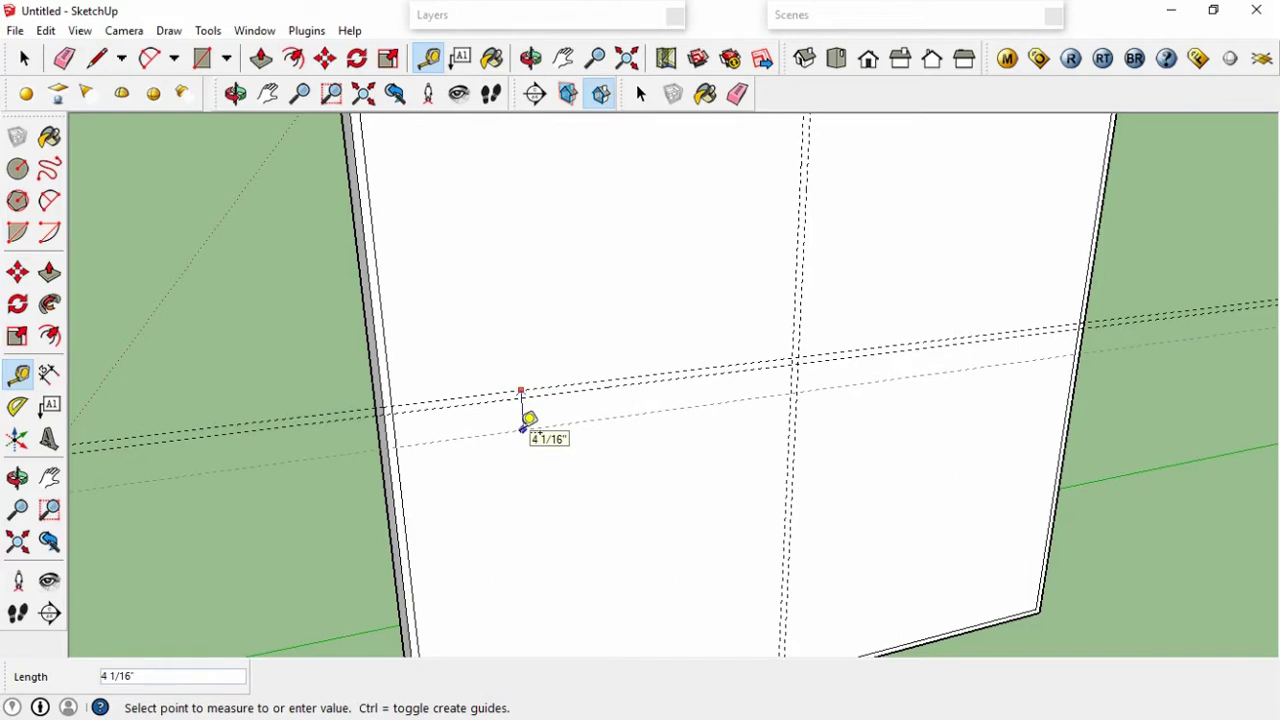
{"action": "key", "text": "Return"}
{"action": "scroll", "coordinate": [525, 427], "scroll_direction": "down", "scroll_amount": 2}
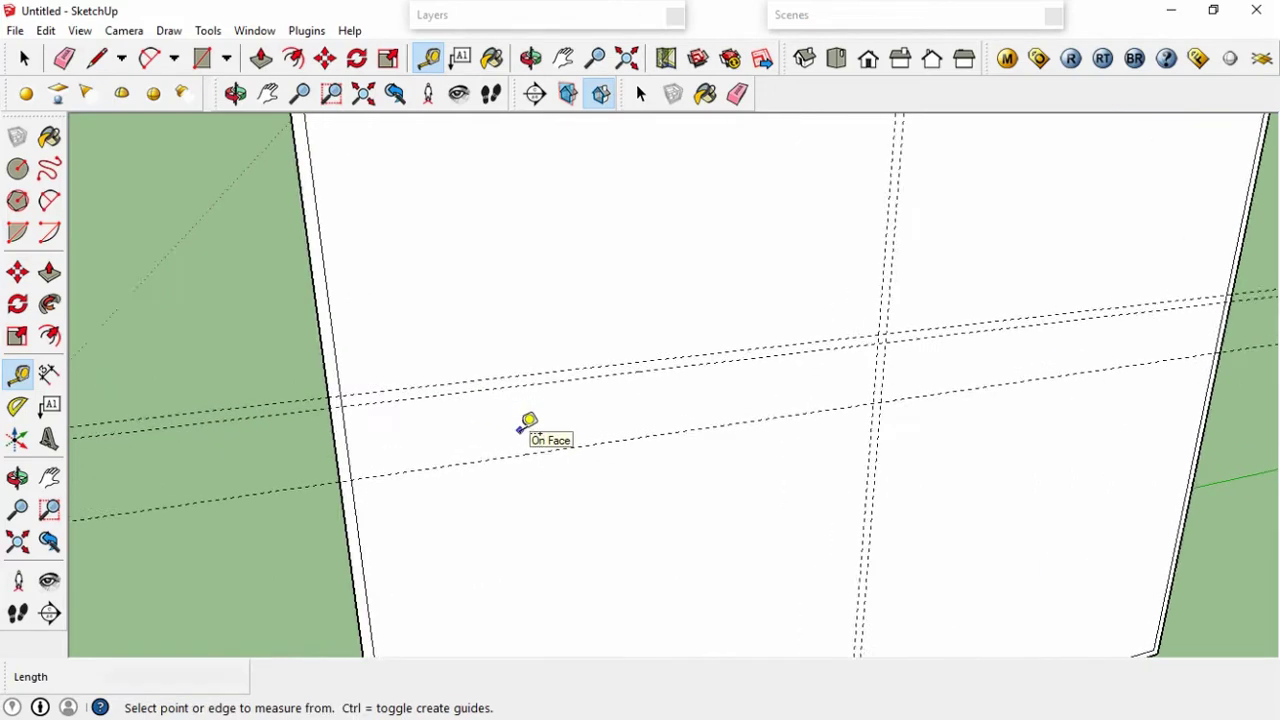
{"action": "scroll", "coordinate": [525, 427], "scroll_direction": "down", "scroll_amount": 2}
{"action": "scroll", "coordinate": [525, 427], "scroll_direction": "down", "scroll_amount": 2}
Draw a thin vertical divider rectangle between the centre guides, top edge to bottom edge.
{"action": "key", "text": "r"}
{"action": "scroll", "coordinate": [676, 165], "scroll_direction": "up", "scroll_amount": 2}
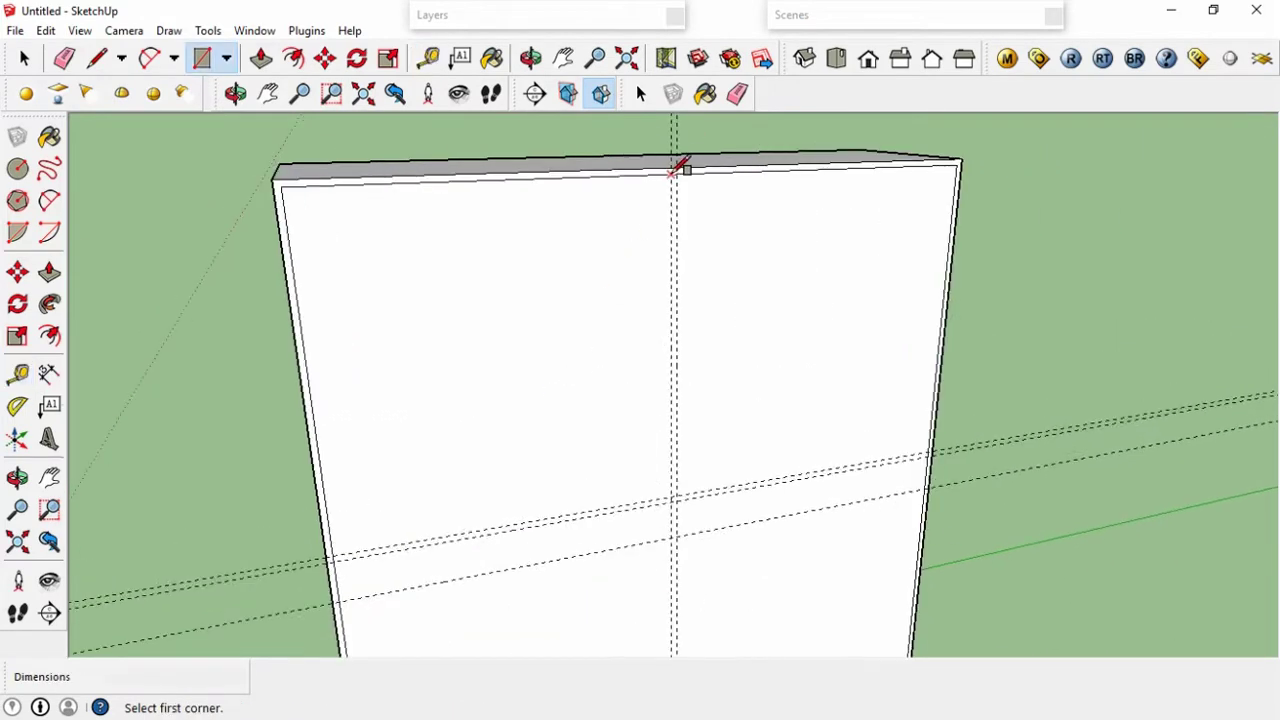
{"action": "left_click", "coordinate": [676, 165]}
{"action": "scroll", "coordinate": [676, 165], "scroll_direction": "down", "scroll_amount": 3}
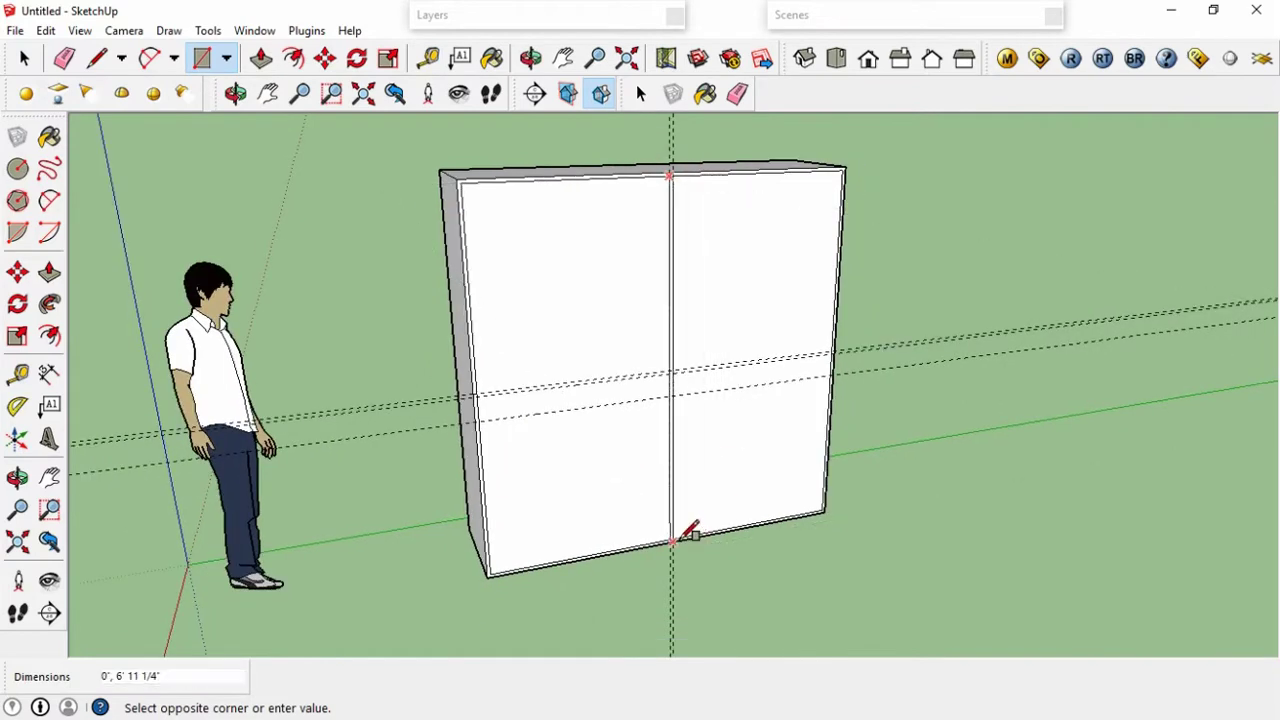
{"action": "scroll", "coordinate": [690, 531], "scroll_direction": "up", "scroll_amount": 1}
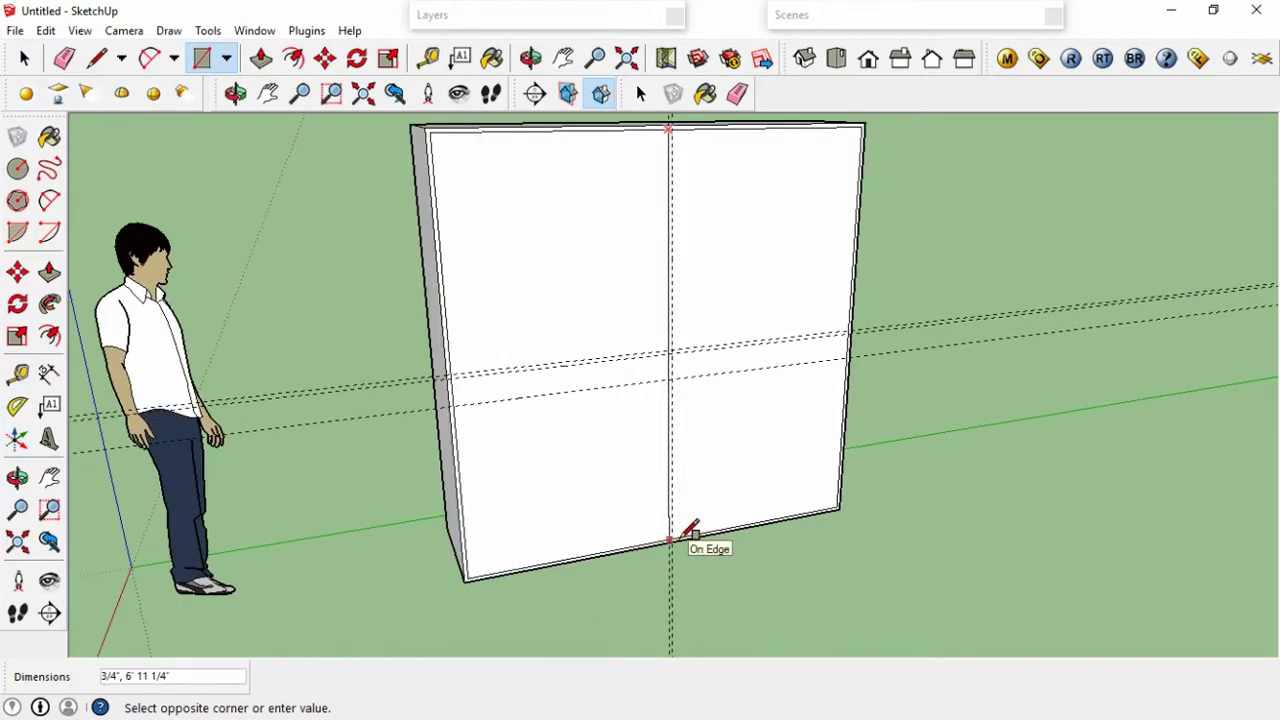
{"action": "scroll", "coordinate": [684, 534], "scroll_direction": "up", "scroll_amount": 1}
{"action": "scroll", "coordinate": [684, 534], "scroll_direction": "up", "scroll_amount": 2}
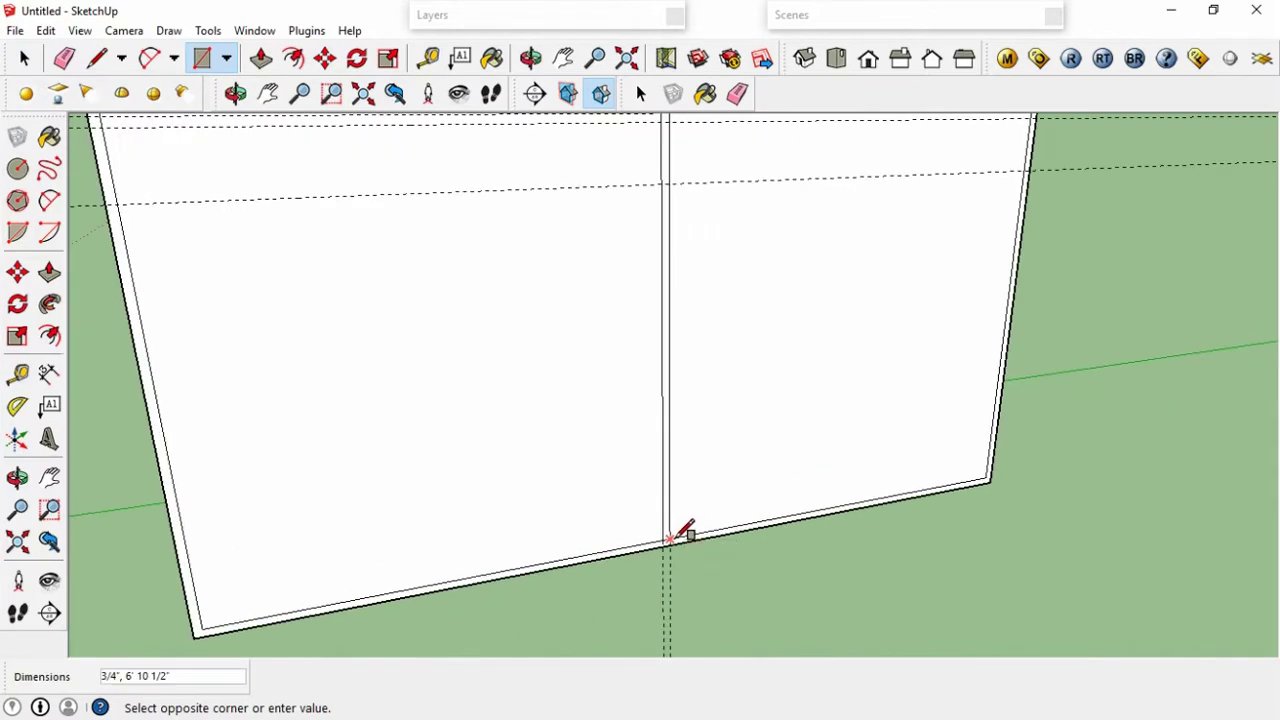
{"action": "left_click", "coordinate": [673, 540]}
{"action": "scroll", "coordinate": [680, 533], "scroll_direction": "down", "scroll_amount": 2}
Draw the horizontal shelf strip between the guide pair from left to right edge.
{"action": "left_click", "coordinate": [329, 287]}
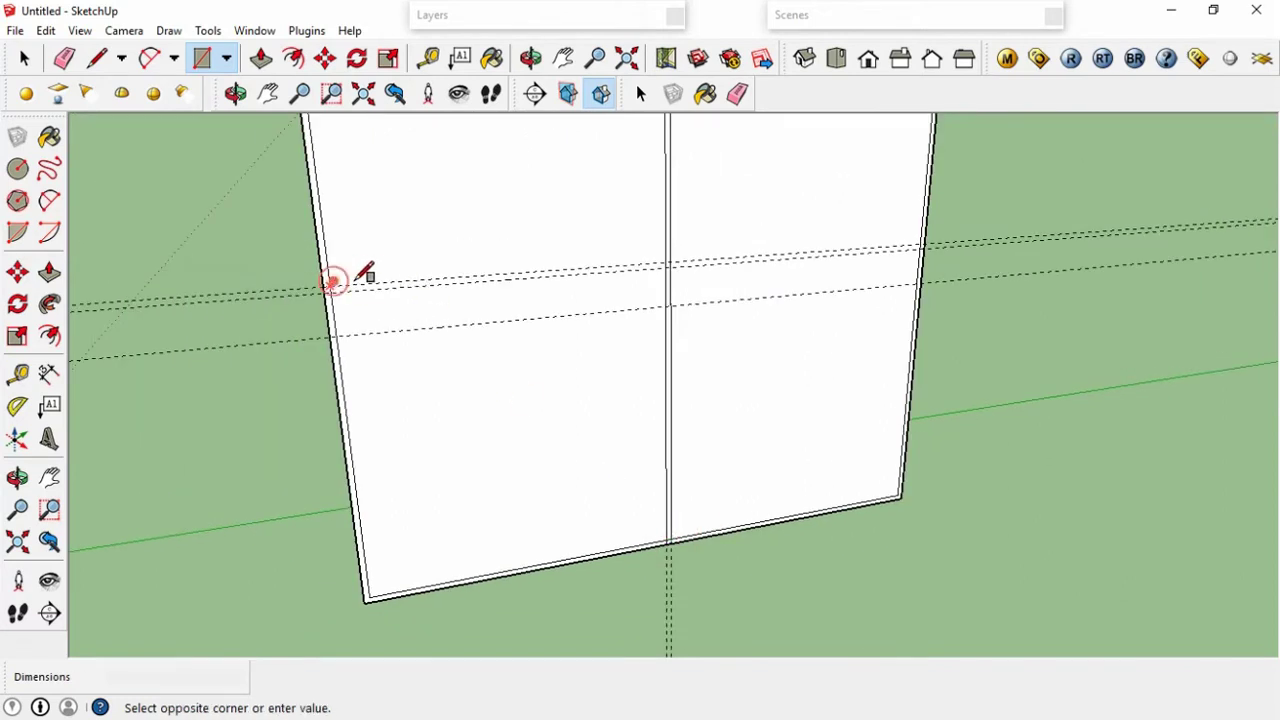
{"action": "left_click", "coordinate": [921, 246]}
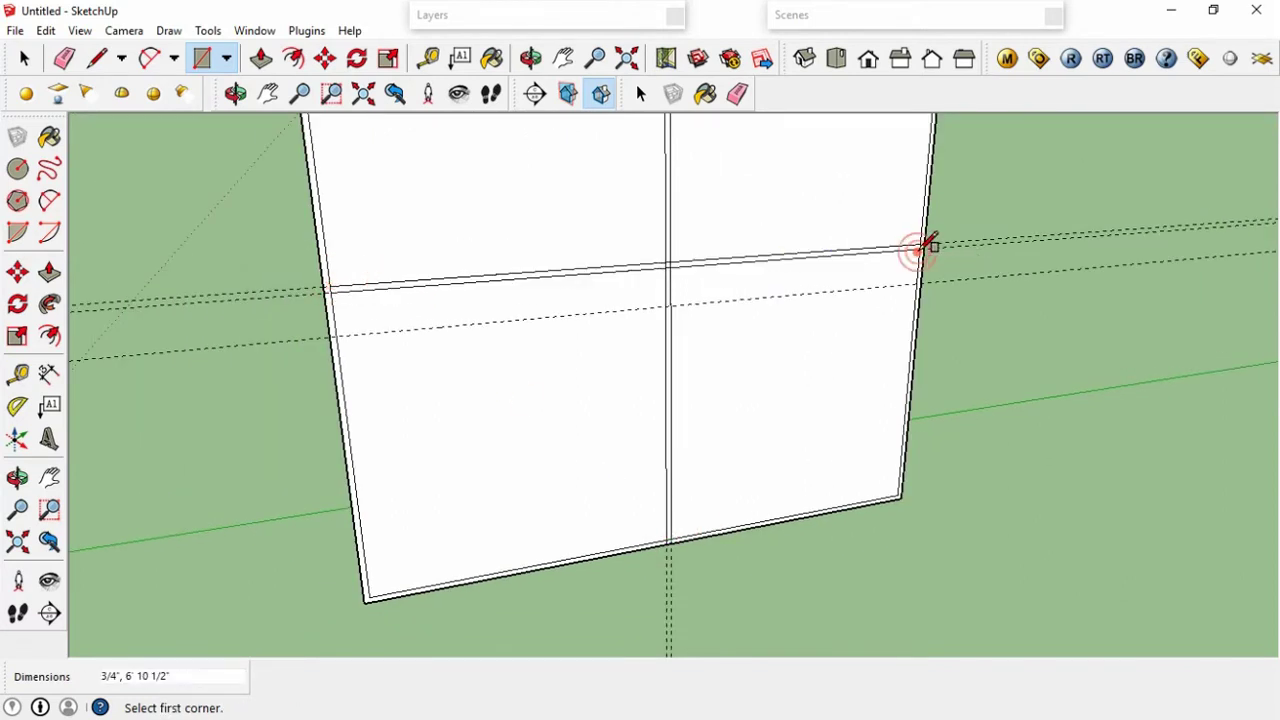
{"action": "key", "text": "t"}
{"action": "left_click", "coordinate": [333, 315]}
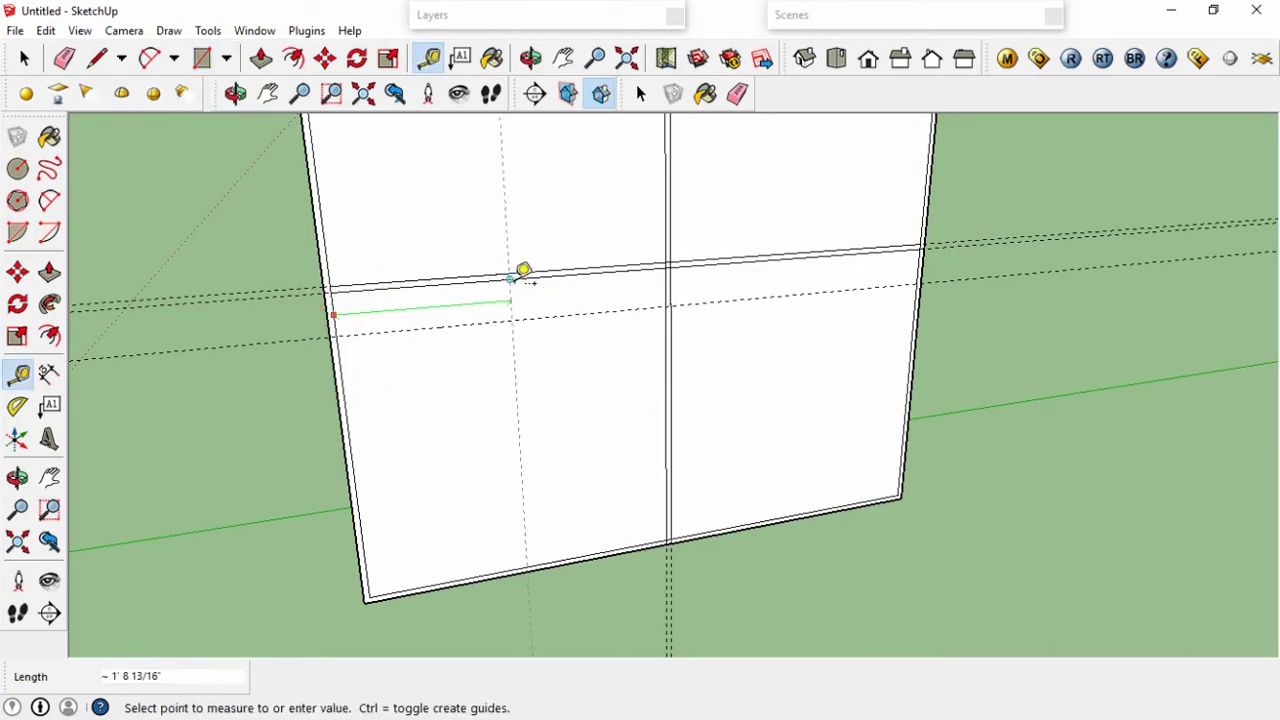
Set a guide in the left section and draw a short vertical drawer divider in the rail.
{"action": "left_click", "coordinate": [510, 278]}
{"action": "key", "text": "l"}
{"action": "left_click", "coordinate": [510, 278]}
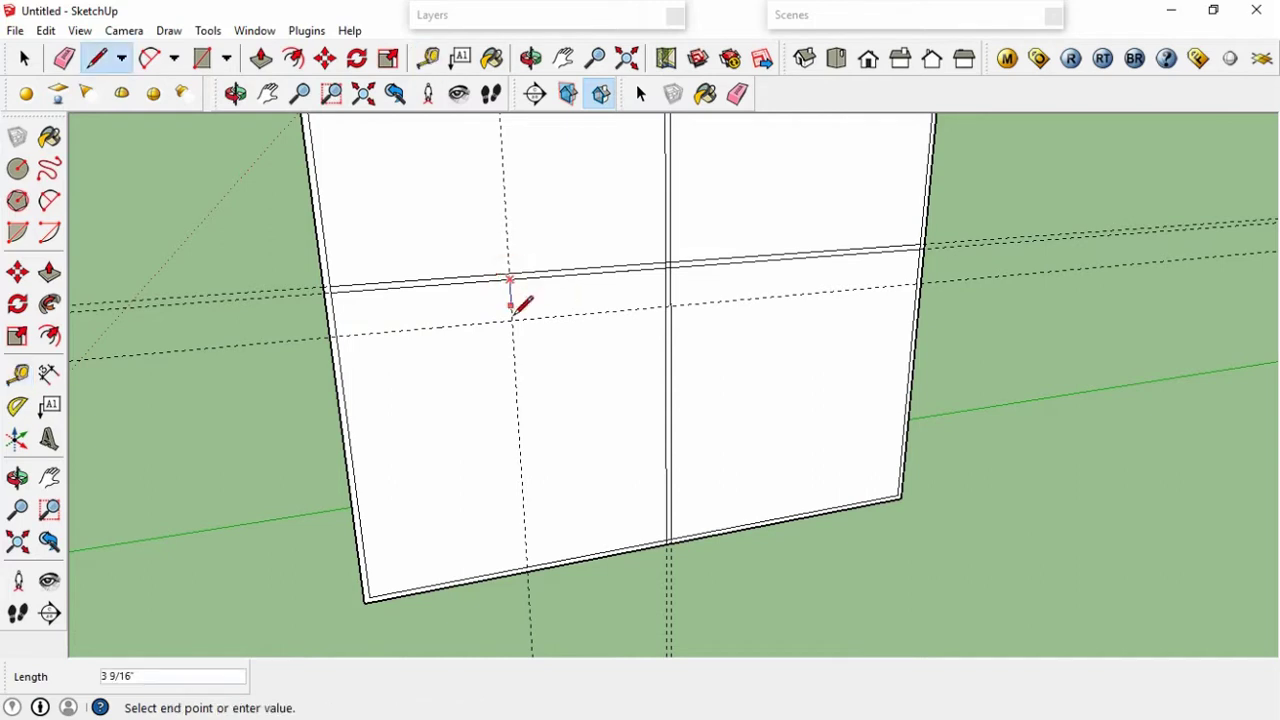
{"action": "left_click", "coordinate": [512, 319]}
{"action": "key", "text": "Escape"}
Draw the drawer rail line across the front from the left wall to the right wall.
{"action": "left_click", "coordinate": [337, 333]}
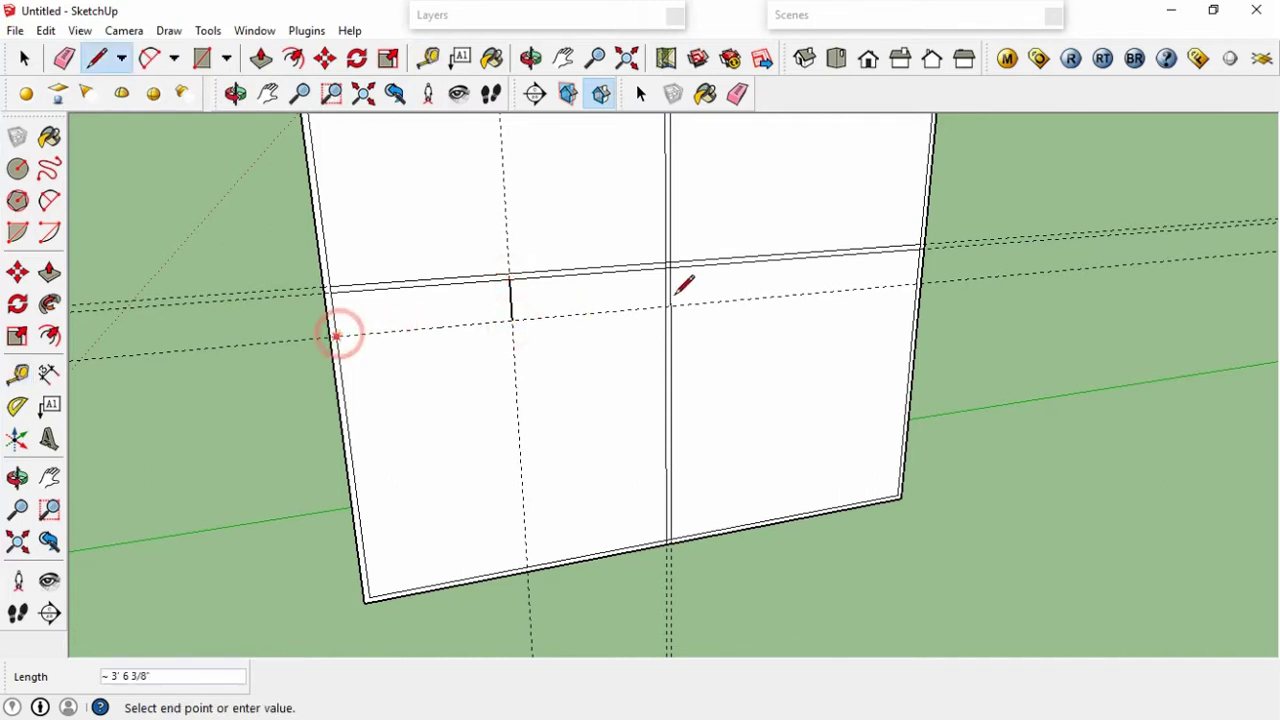
{"action": "left_click", "coordinate": [668, 305]}
{"action": "left_click", "coordinate": [668, 305]}
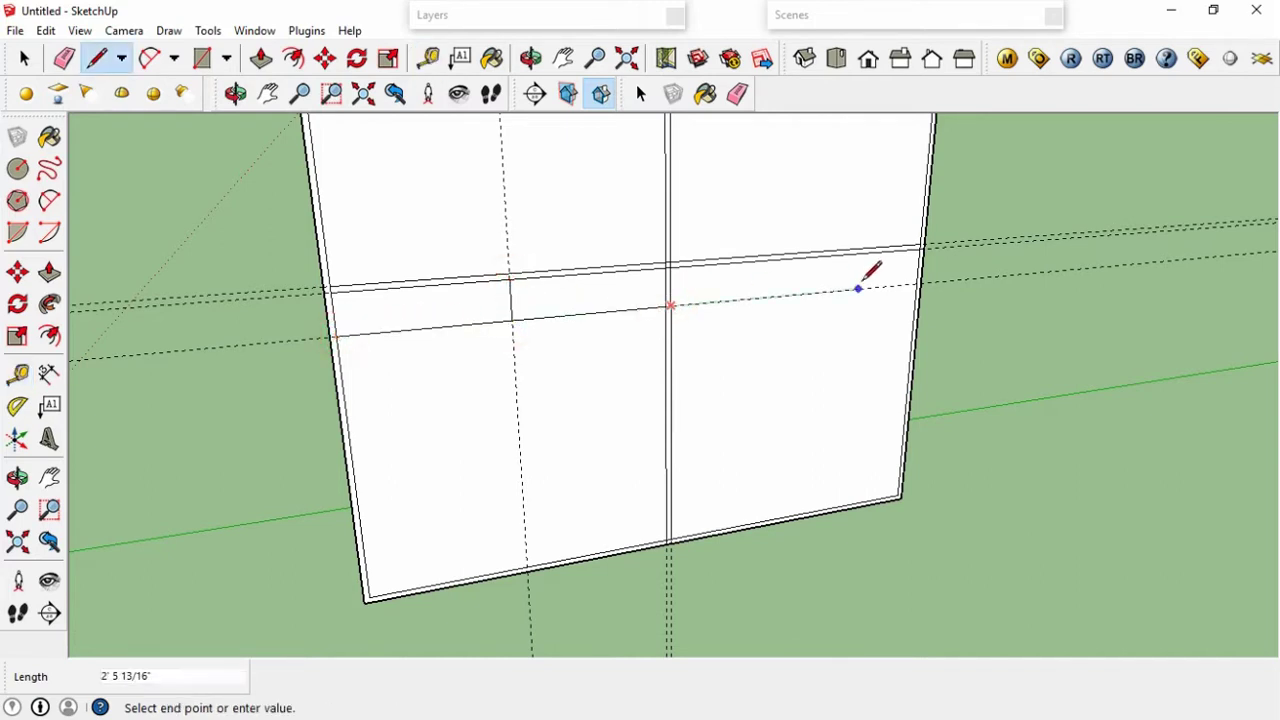
{"action": "left_click", "coordinate": [916, 287]}
{"action": "scroll", "coordinate": [920, 283], "scroll_direction": "down", "scroll_amount": 3}
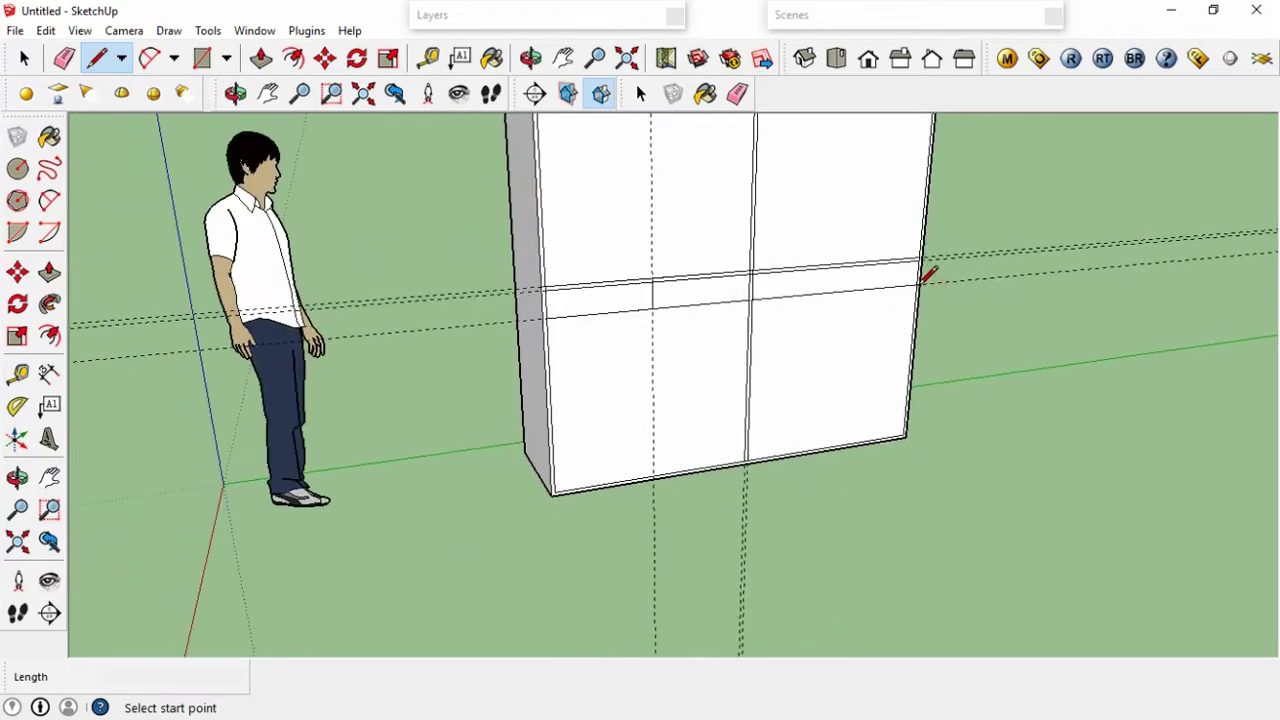
{"action": "mouse_move", "coordinate": [868, 238]}
{"action": "middle_mouse_down", "text": "shift"}
{"action": "mouse_move", "coordinate": [694, 289]}
{"action": "mouse_move", "coordinate": [643, 363]}
{"action": "mouse_move", "coordinate": [612, 358]}
{"action": "middle_mouse_up", "text": "shift"}
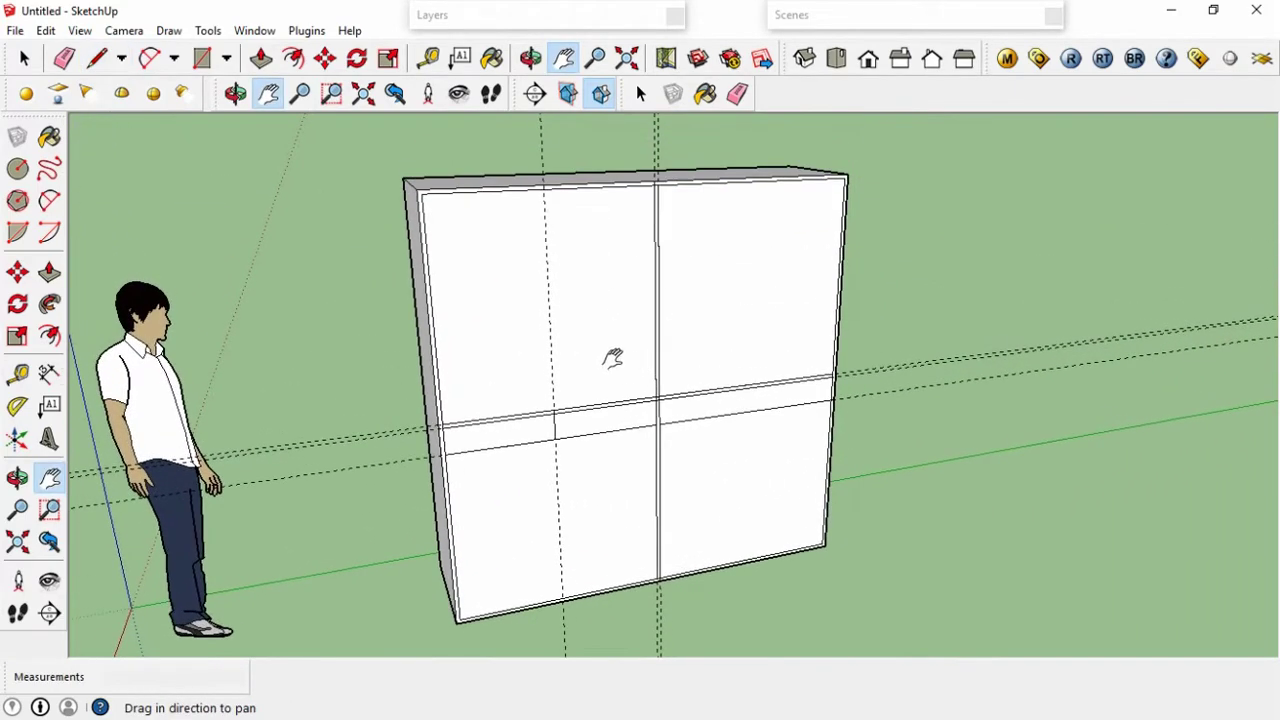
Erase the unneeded guide and lower edge.
{"action": "key", "text": "e"}
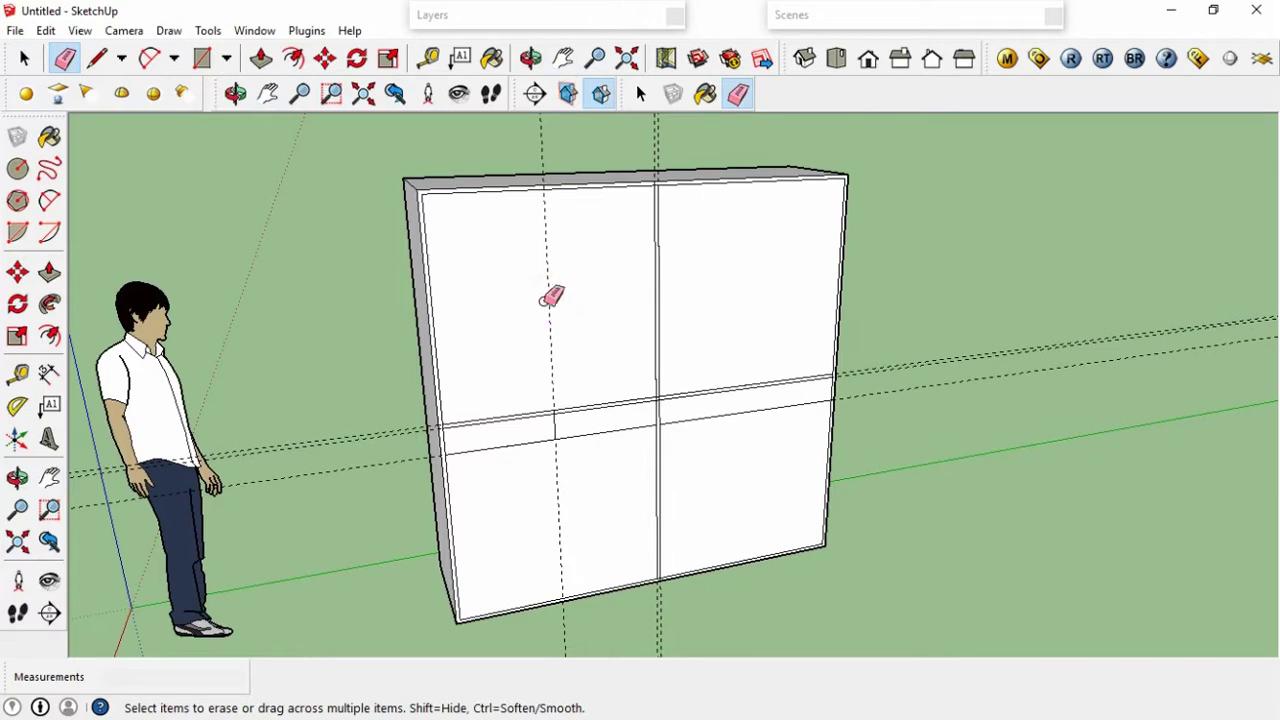
{"action": "left_click", "coordinate": [550, 295]}
{"action": "scroll", "coordinate": [733, 373], "scroll_direction": "up", "scroll_amount": 2}
{"action": "scroll", "coordinate": [729, 391], "scroll_direction": "down", "scroll_amount": 1}
Add a guide for the right drawer division and draw the right divider on the rail.
{"action": "key", "text": "t"}
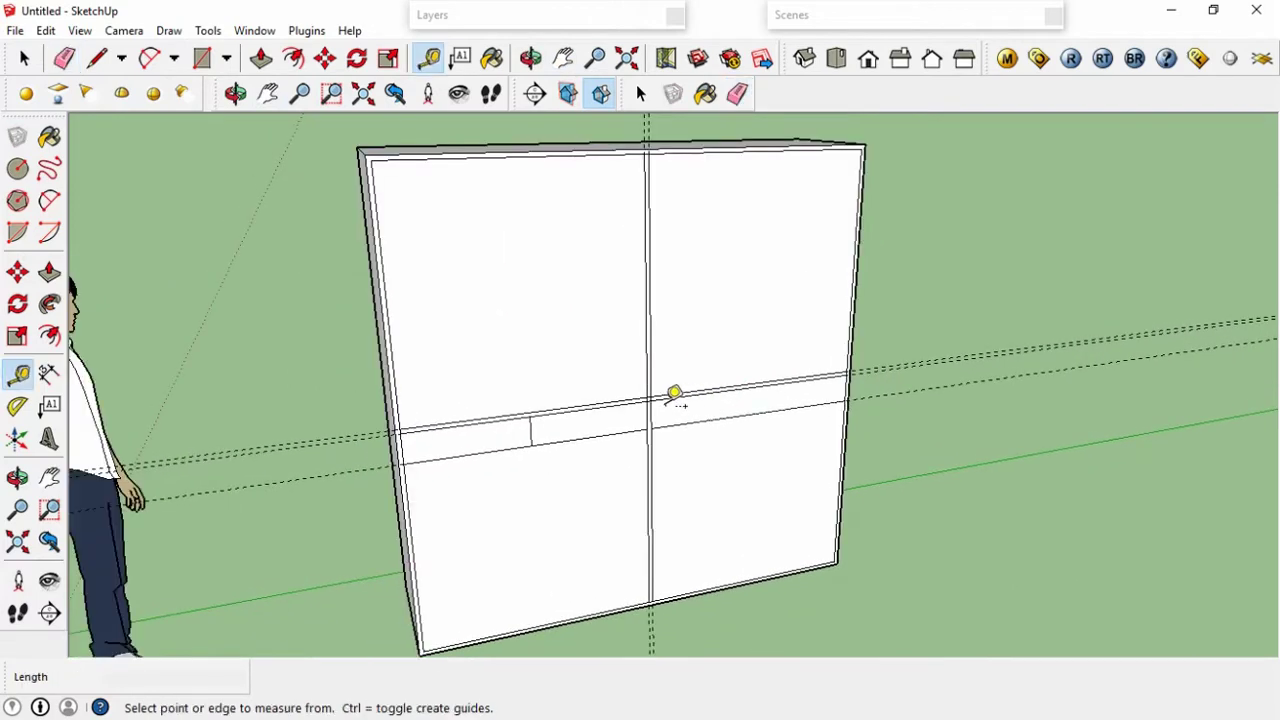
{"action": "scroll", "coordinate": [652, 408], "scroll_direction": "up", "scroll_amount": 2}
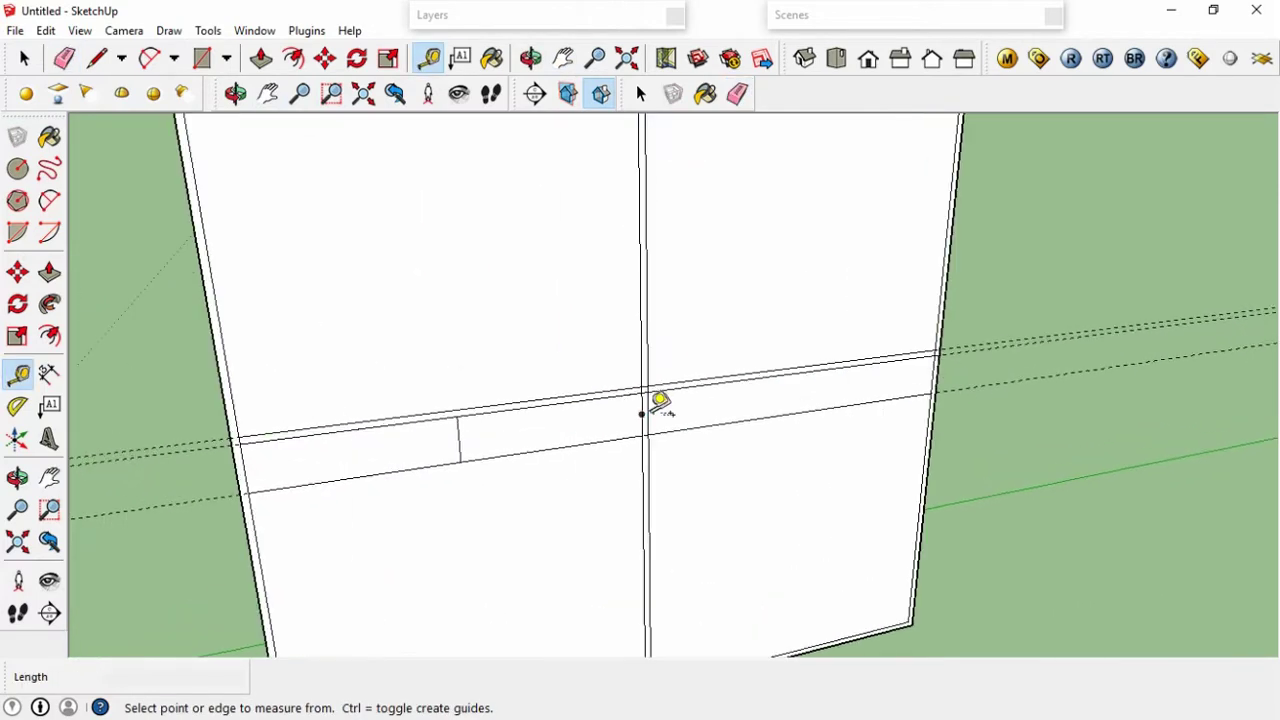
{"action": "left_click", "coordinate": [648, 413]}
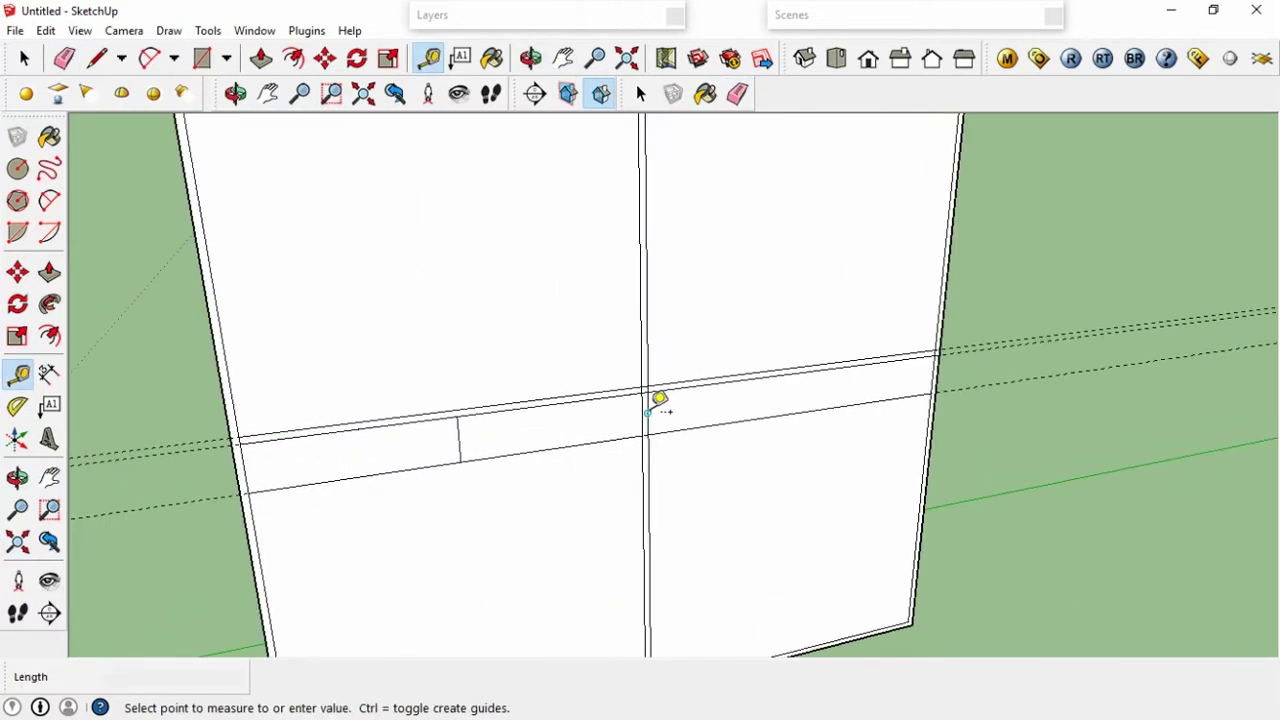
{"action": "left_click", "coordinate": [812, 360]}
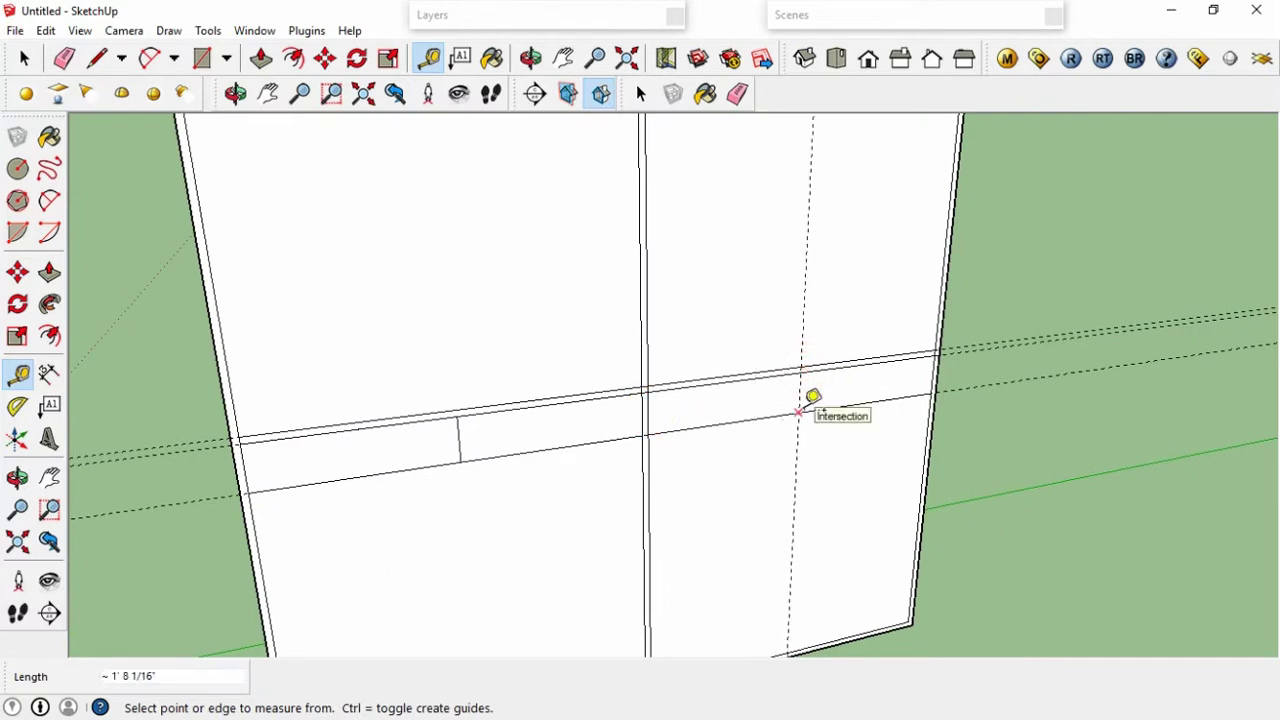
{"action": "key", "text": "l"}
{"action": "left_click", "coordinate": [799, 411]}
{"action": "left_click", "coordinate": [799, 372]}
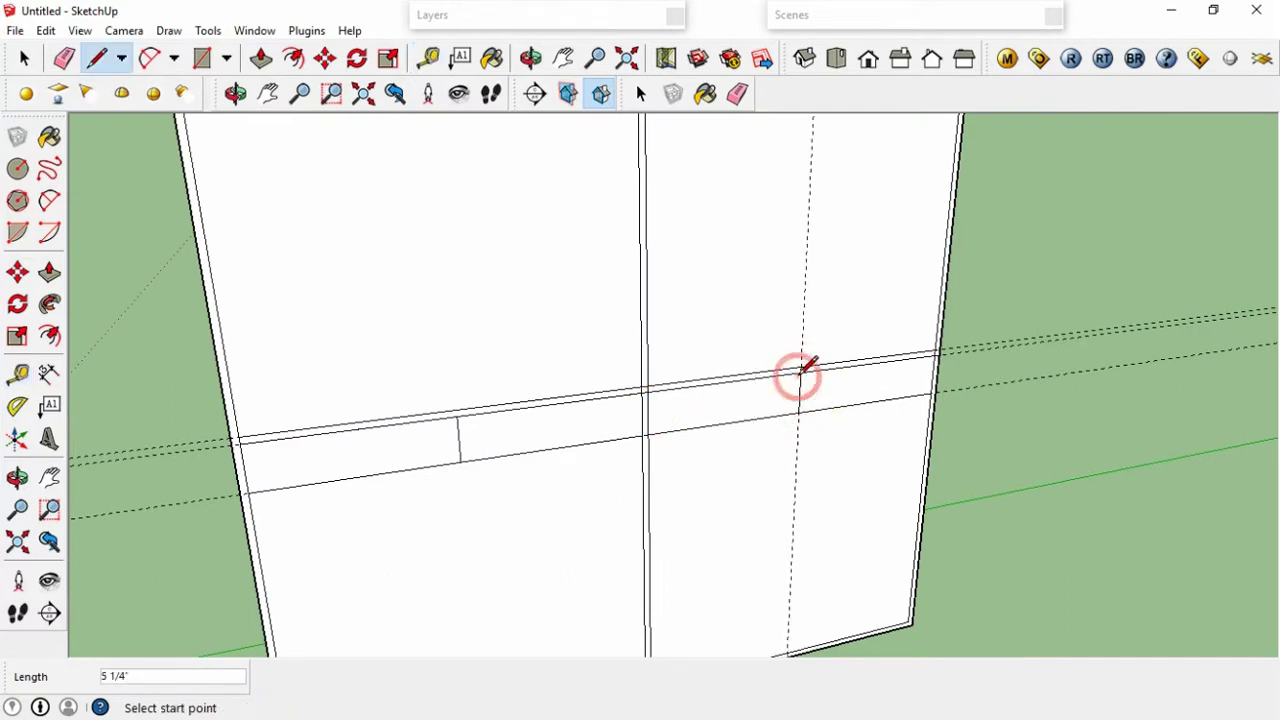
{"action": "scroll", "coordinate": [799, 372], "scroll_direction": "down", "scroll_amount": 3}
{"action": "scroll", "coordinate": [800, 372], "scroll_direction": "down", "scroll_amount": 1}
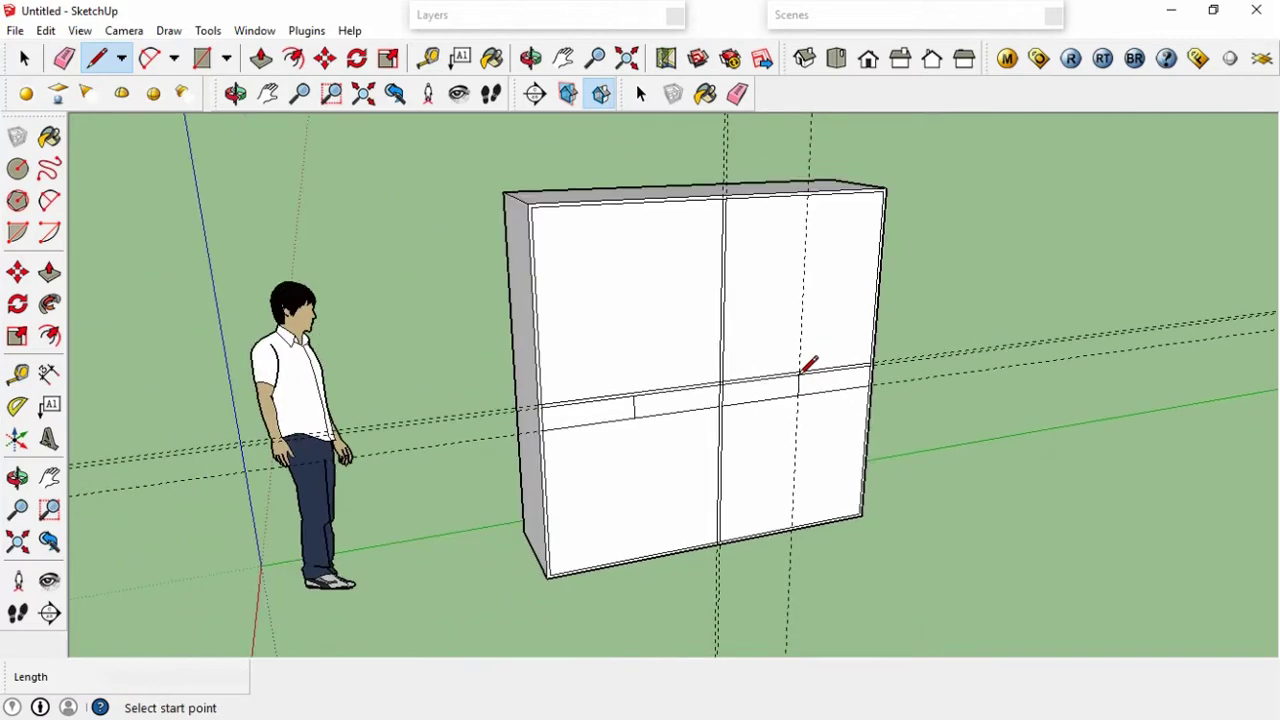
Recess all four cabinet panels 23.5 inches into open compartments.
{"action": "key", "text": "p"}
{"action": "left_click", "coordinate": [676, 320]}
{"action": "type", "text": "23.5"}
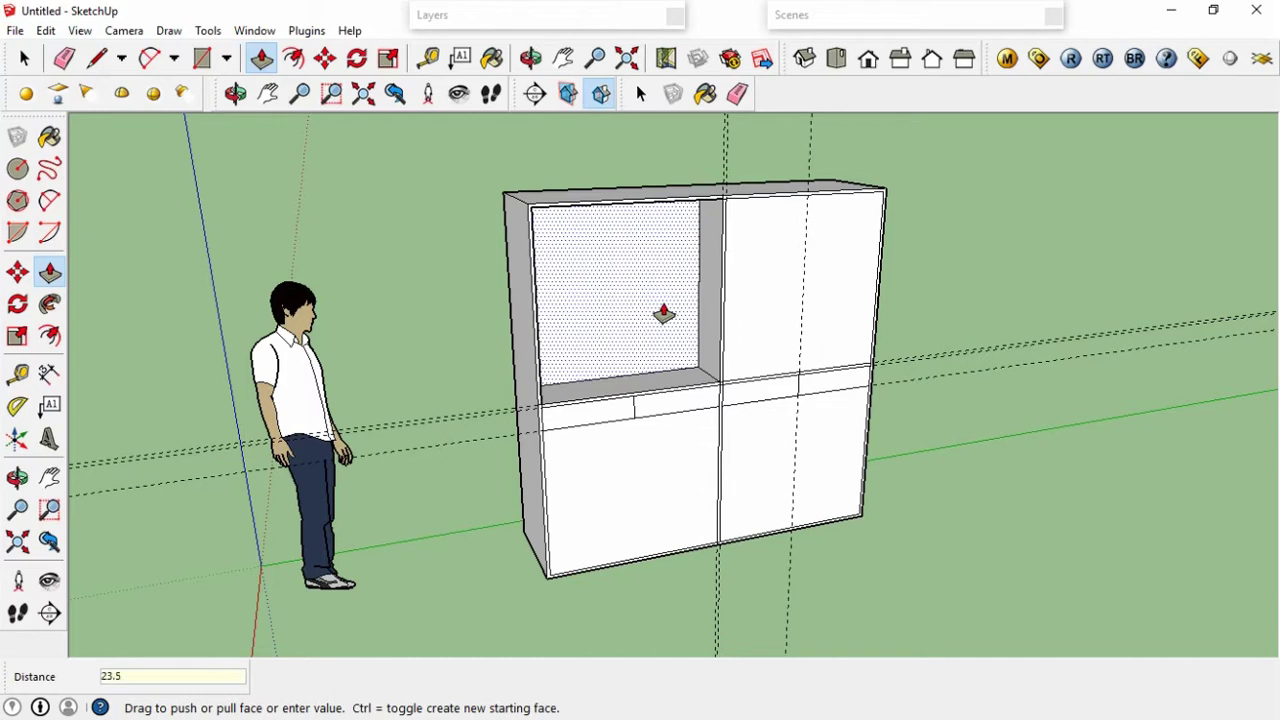
{"action": "key", "text": "Return"}
{"action": "double_click", "coordinate": [654, 485]}
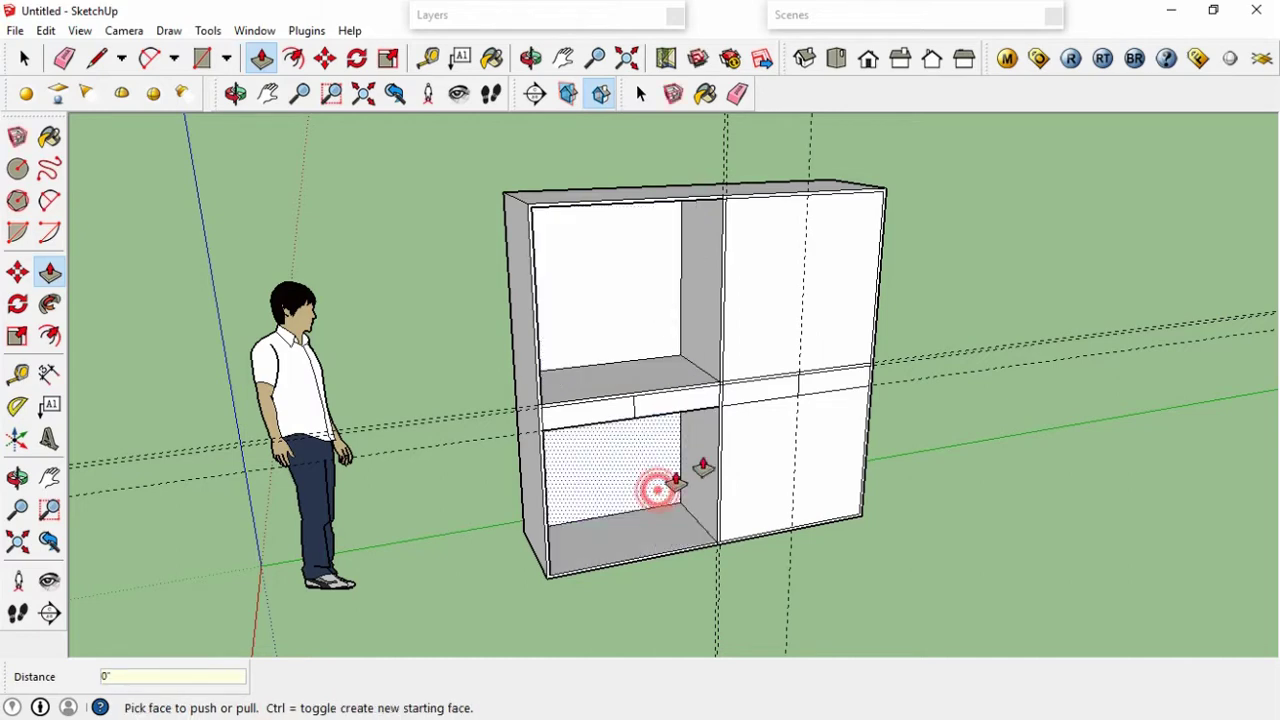
{"action": "double_click", "coordinate": [761, 450]}
{"action": "double_click", "coordinate": [746, 318]}
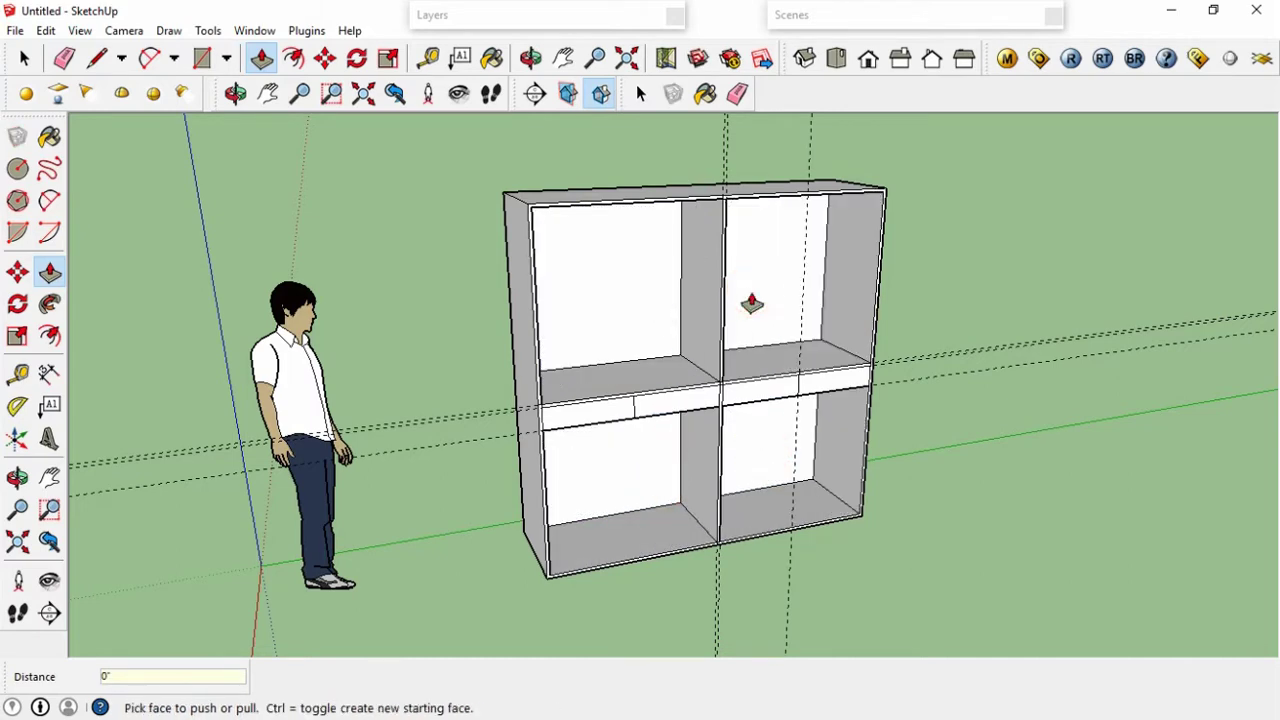
{"action": "scroll", "coordinate": [748, 320], "scroll_direction": "up", "scroll_amount": 2}
{"action": "scroll", "coordinate": [736, 375], "scroll_direction": "up", "scroll_amount": 3}
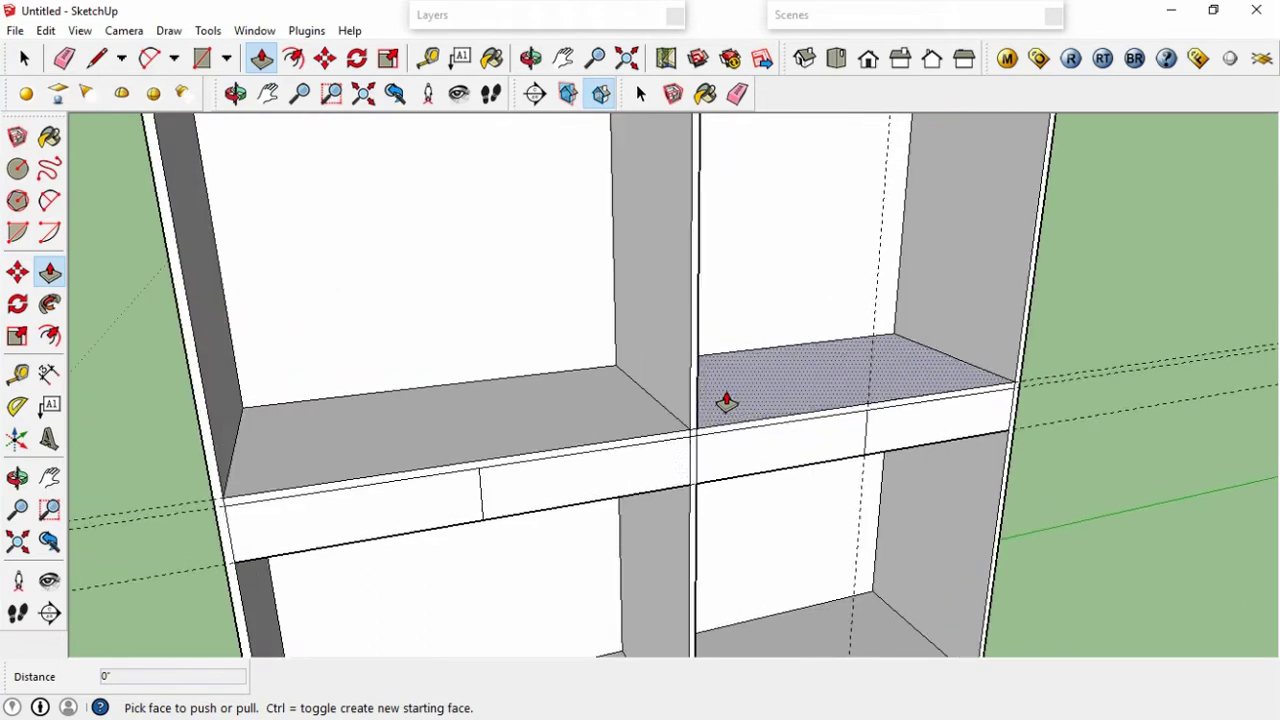
Inset the drawer rail top and each drawer front by 3/4 inch.
{"action": "left_click", "coordinate": [571, 457]}
{"action": "type", "text": ".75"}
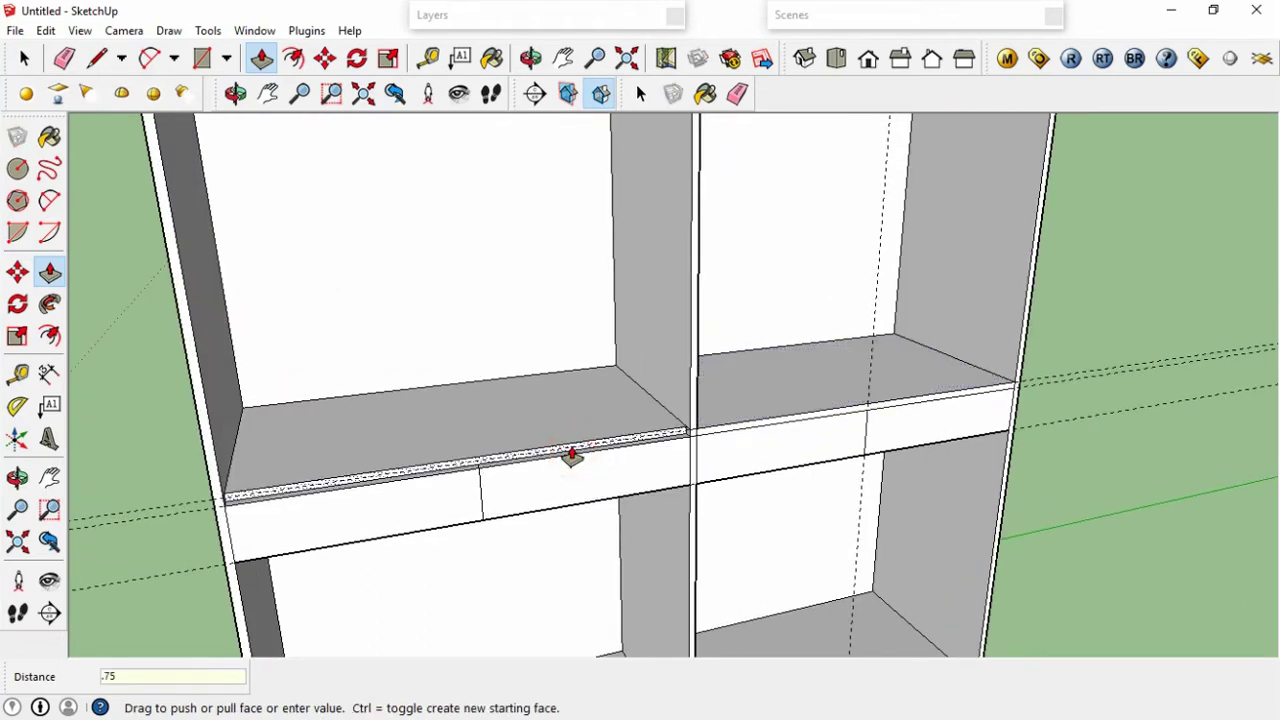
{"action": "key", "text": "Return"}
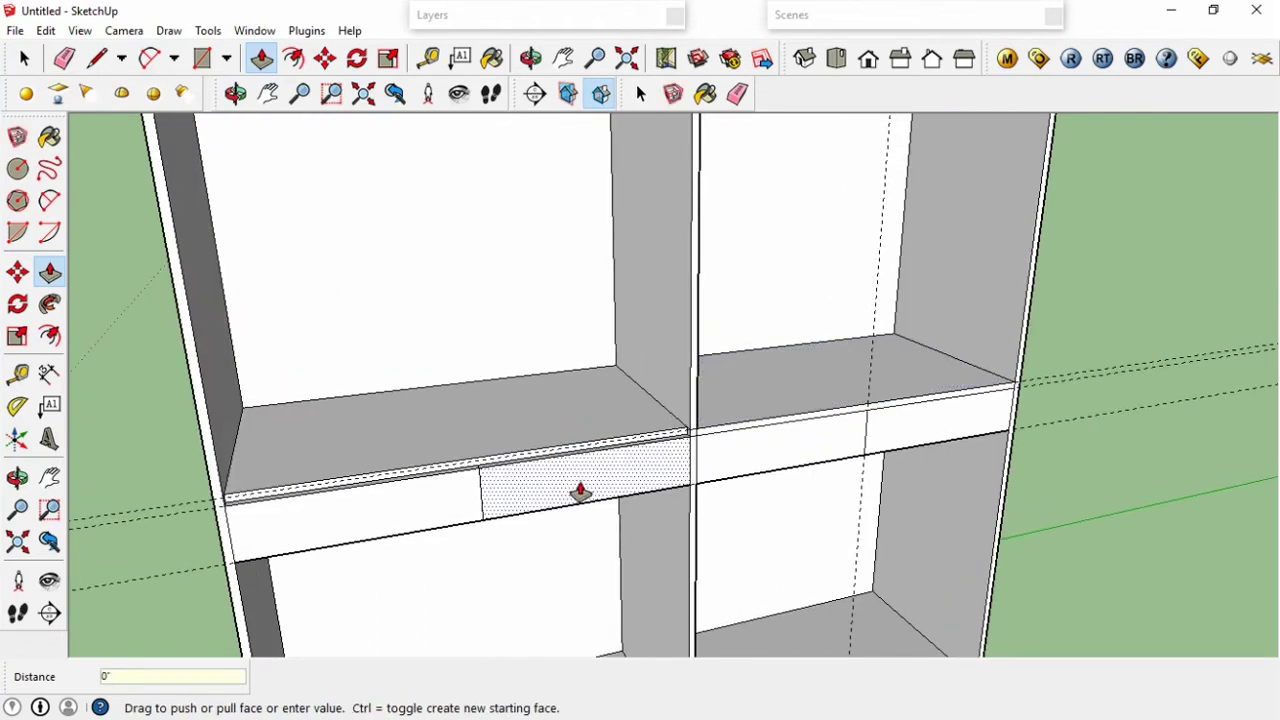
{"action": "left_click", "coordinate": [575, 490]}
{"action": "left_click", "coordinate": [470, 490]}
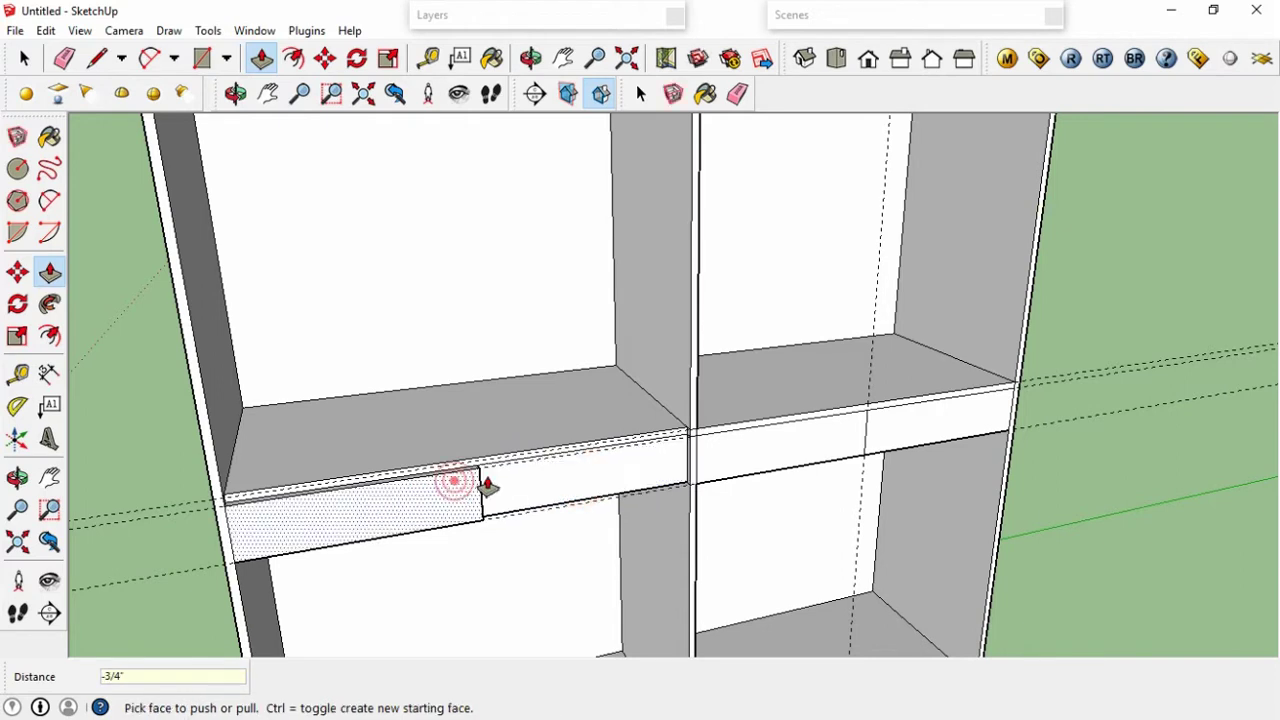
{"action": "double_click", "coordinate": [424, 505]}
{"action": "left_click", "coordinate": [765, 448]}
{"action": "left_click", "coordinate": [766, 438]}
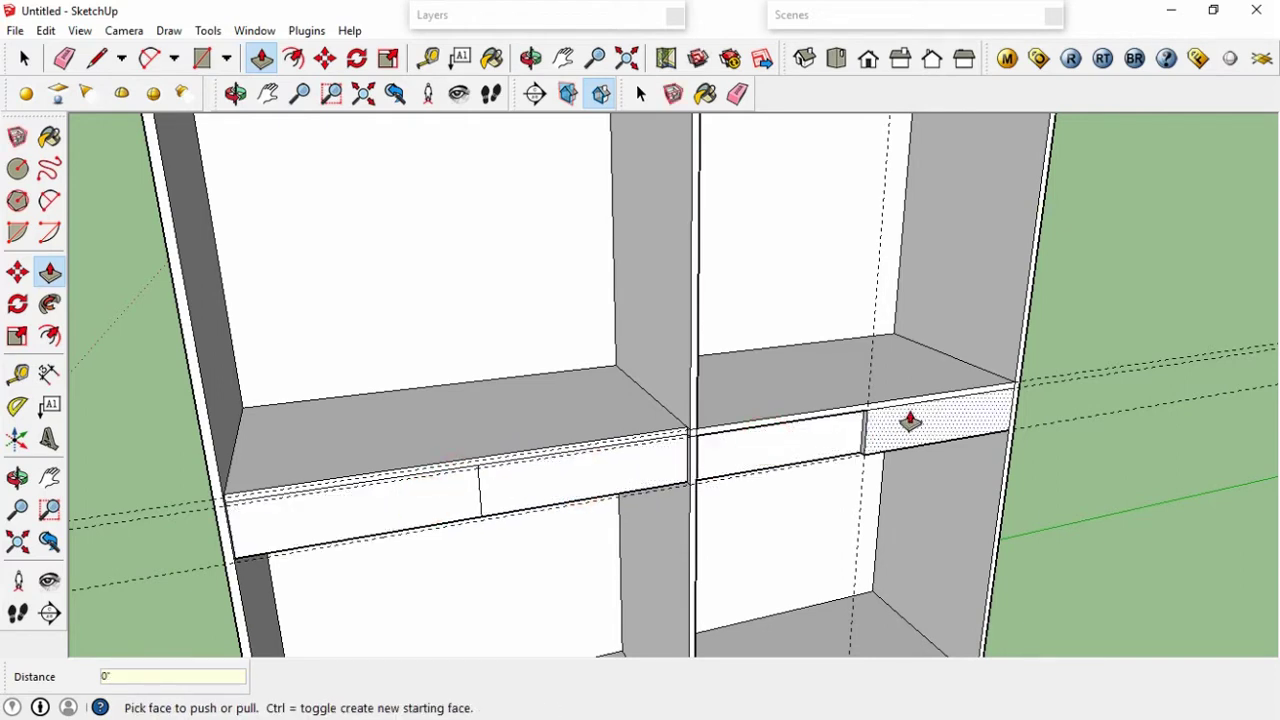
{"action": "left_click", "coordinate": [860, 420]}
{"action": "left_click", "coordinate": [860, 412]}
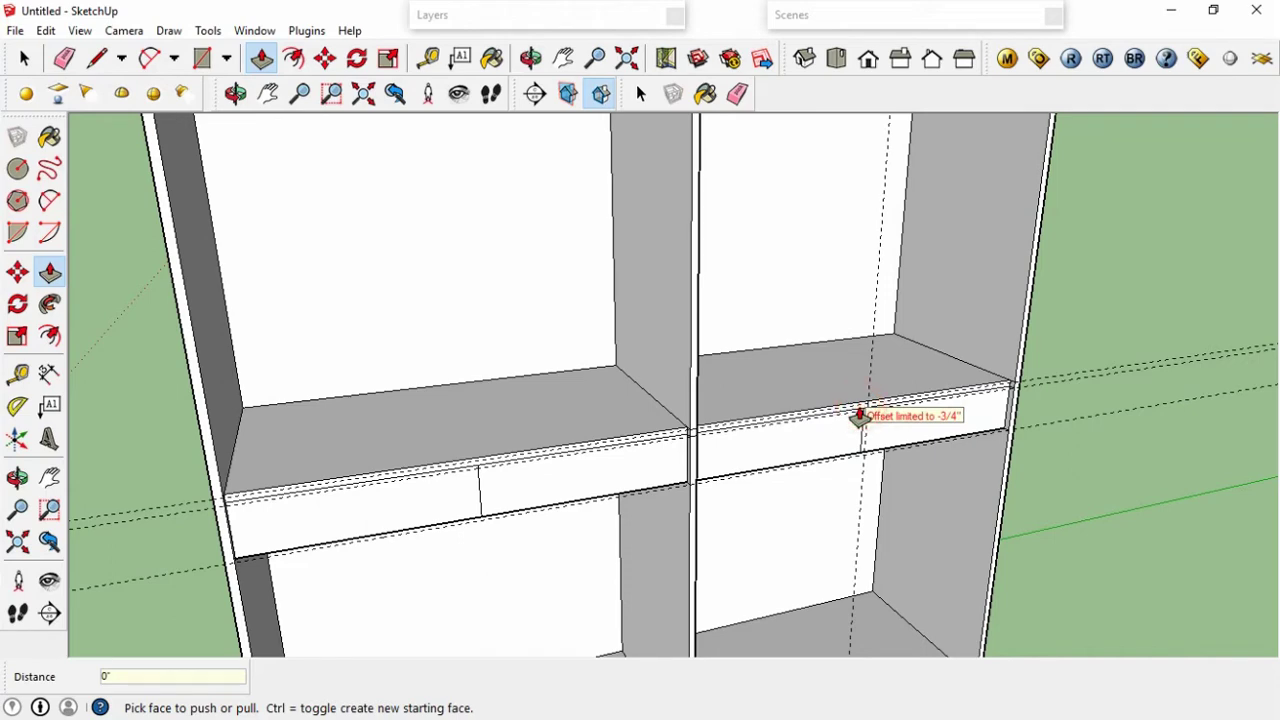
Delete all guide lines from the model via the Edit menu.
{"action": "key", "text": "space"}
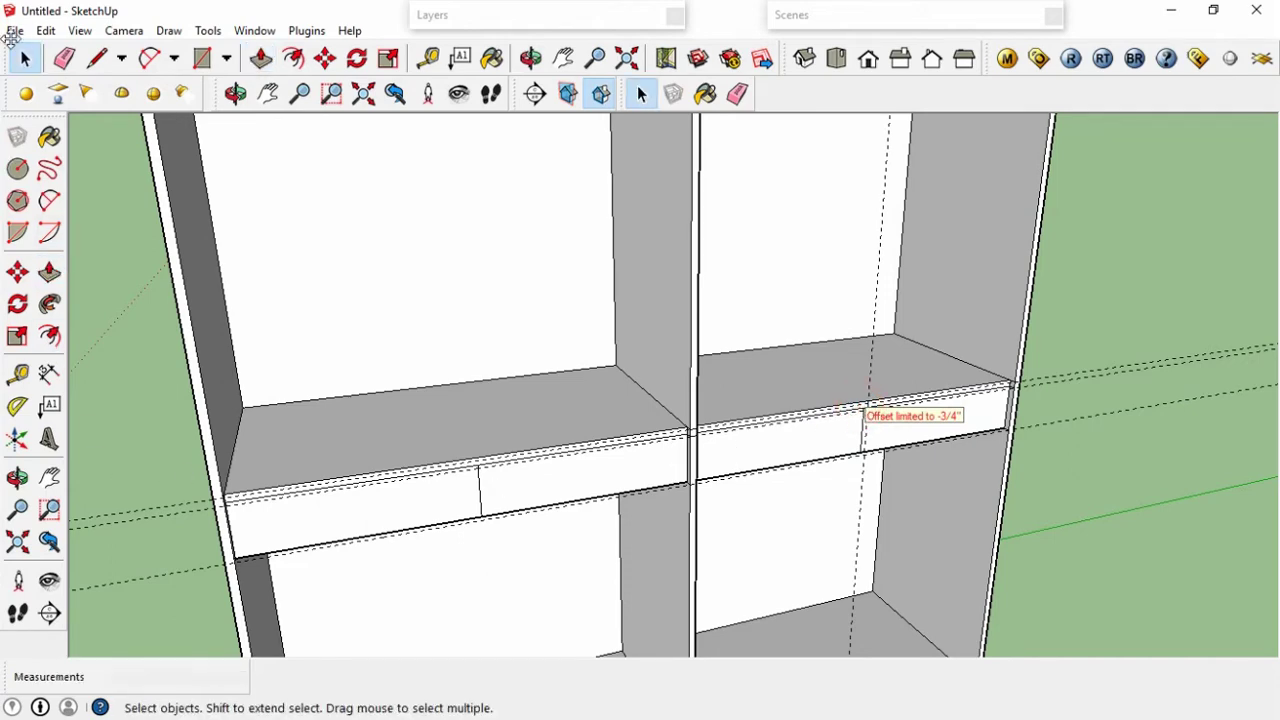
{"action": "left_click", "coordinate": [14, 30]}
{"action": "mouse_move", "coordinate": [46, 30]}
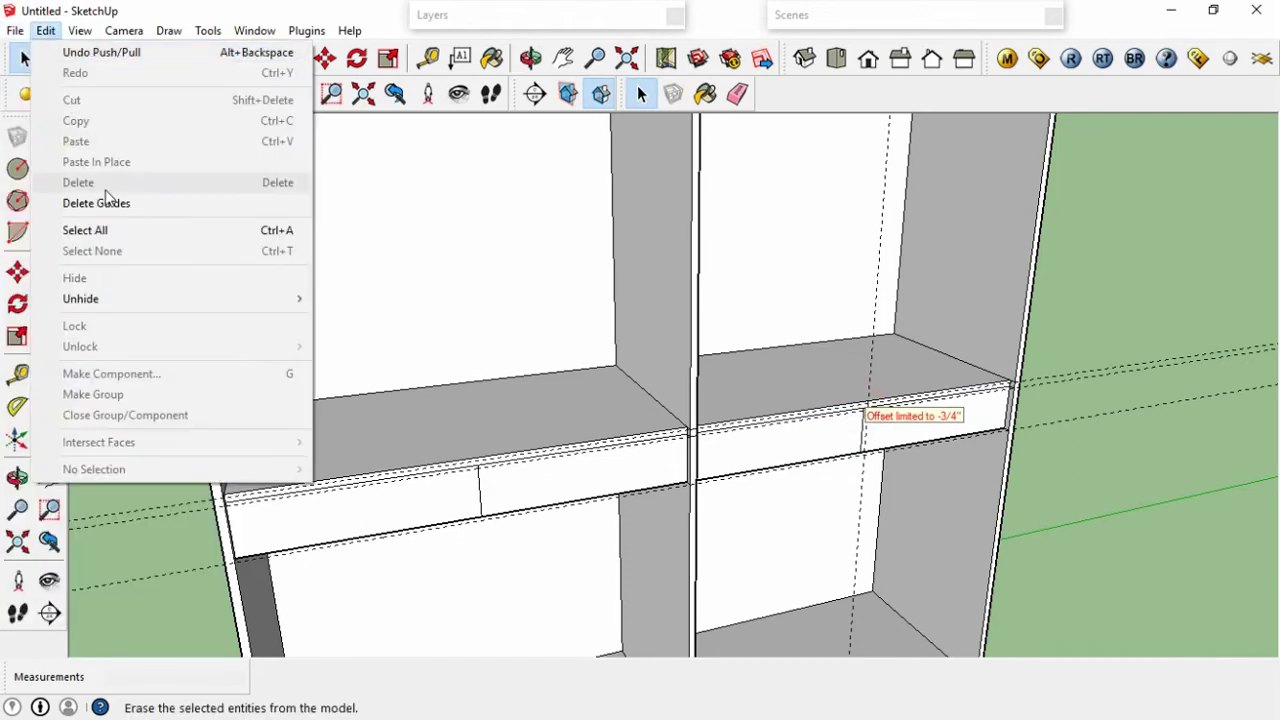
{"action": "left_click", "coordinate": [105, 202]}
{"action": "scroll", "coordinate": [591, 355], "scroll_direction": "down", "scroll_amount": 5}
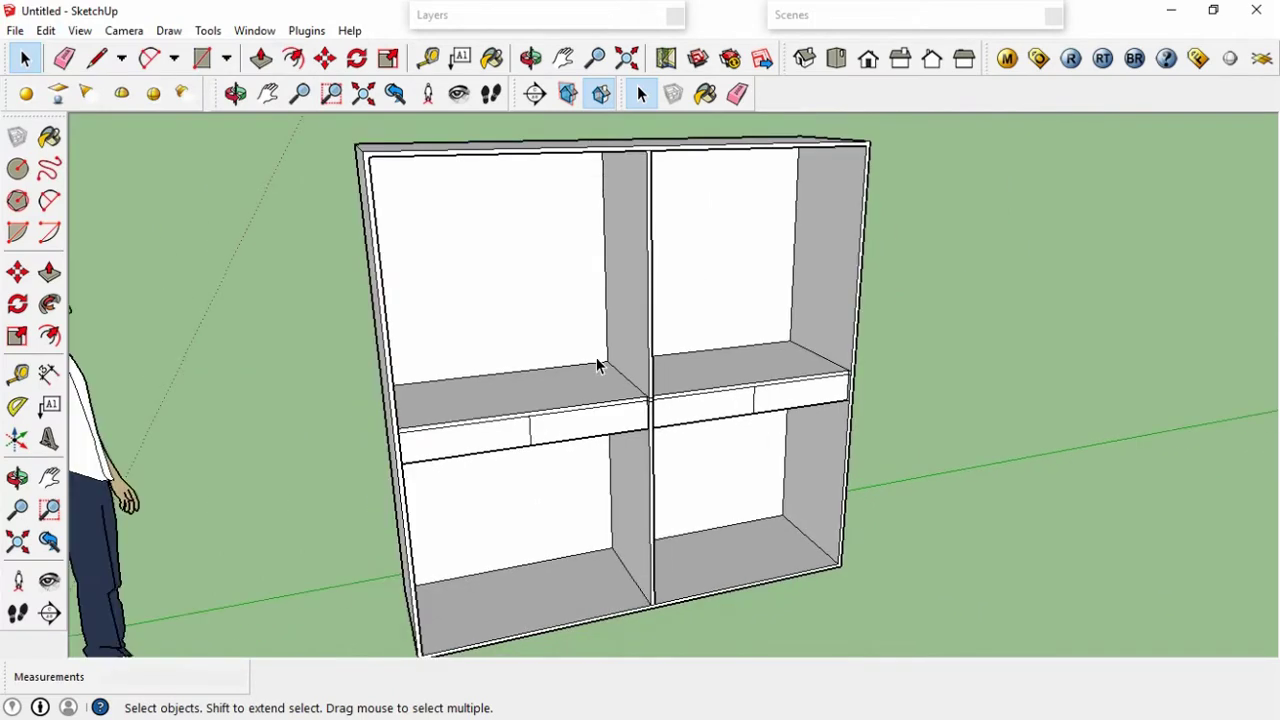
Erase the stray edges at the shelf's front right corner and the drawer corner.
{"action": "mouse_move", "coordinate": [617, 350]}
{"action": "middle_mouse_down"}
{"action": "mouse_move", "coordinate": [629, 329]}
{"action": "mouse_move", "coordinate": [726, 289]}
{"action": "mouse_move", "coordinate": [631, 323]}
{"action": "mouse_move", "coordinate": [686, 309]}
{"action": "mouse_move", "coordinate": [657, 329]}
{"action": "mouse_move", "coordinate": [653, 305]}
{"action": "mouse_move", "coordinate": [636, 337]}
{"action": "middle_mouse_up"}
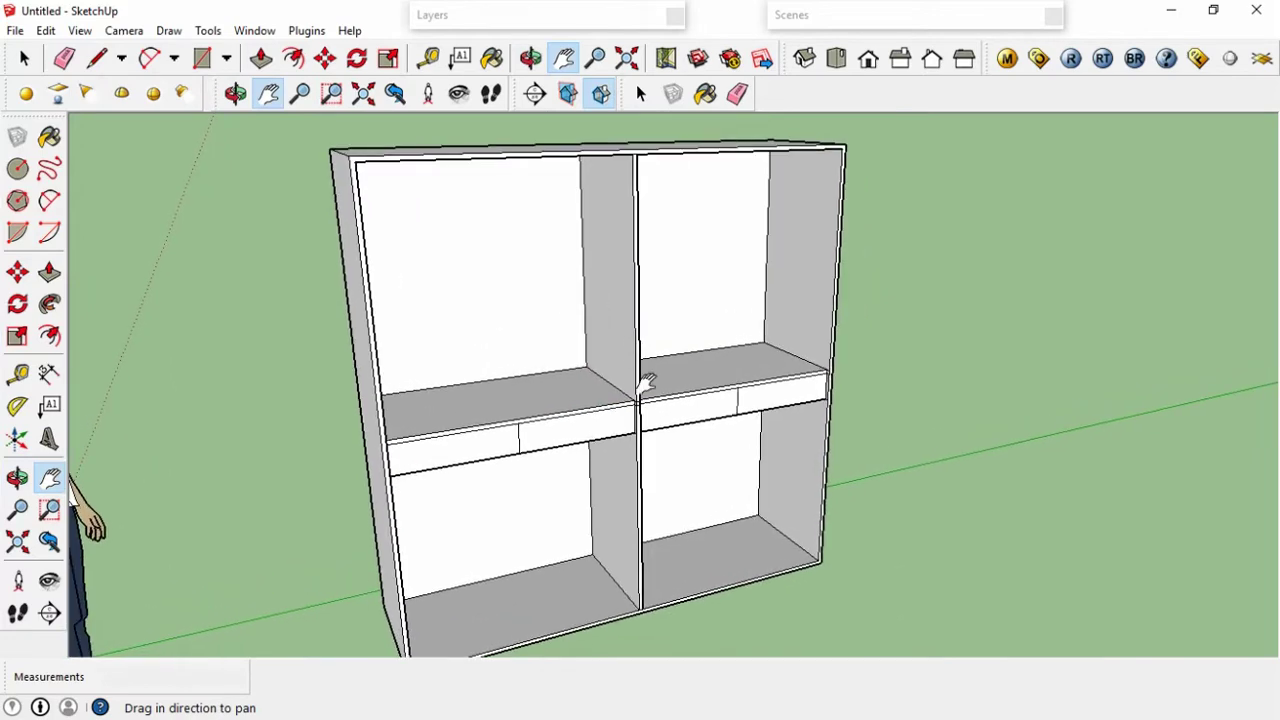
{"action": "middle_click_drag", "start_coordinate": [648, 382], "coordinate": [646, 362], "text": "shift"}
{"action": "middle_click_drag", "start_coordinate": [657, 537], "coordinate": [660, 540], "text": "shift"}
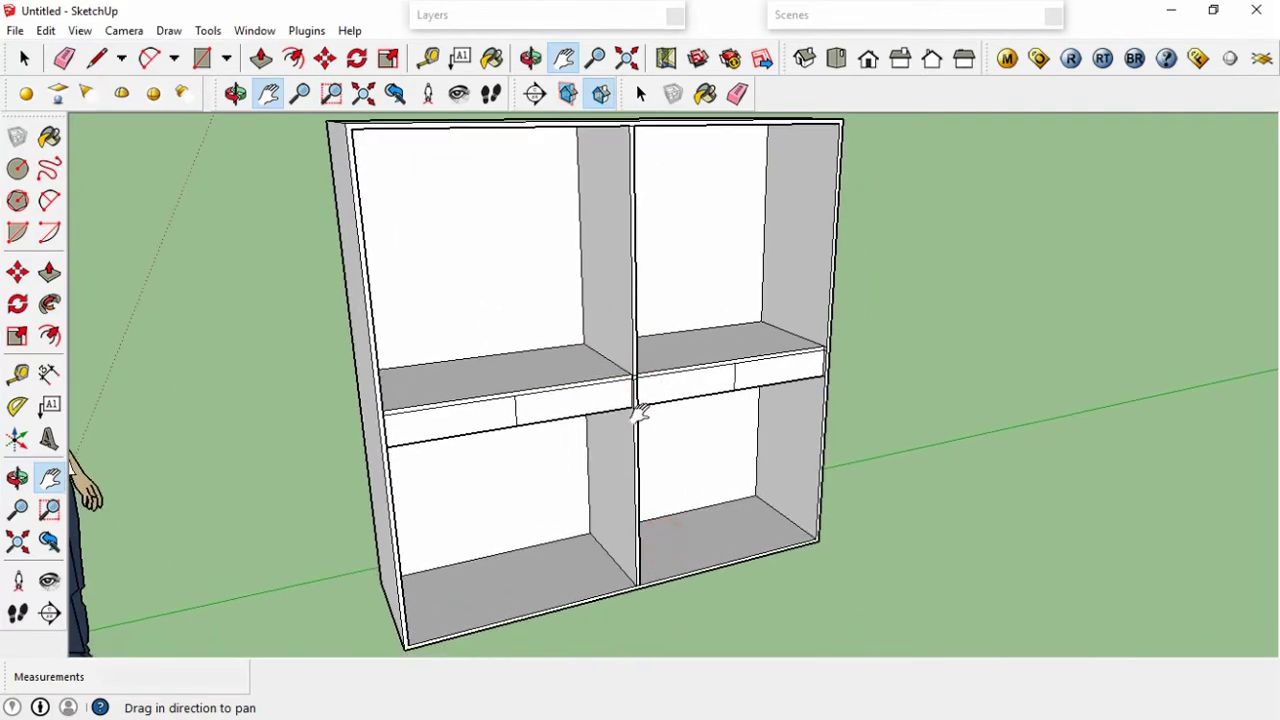
{"action": "scroll", "coordinate": [638, 412], "scroll_direction": "up", "scroll_amount": 3}
{"action": "scroll", "coordinate": [634, 380], "scroll_direction": "up", "scroll_amount": 3}
{"action": "scroll", "coordinate": [620, 371], "scroll_direction": "up", "scroll_amount": 2}
{"action": "key", "text": "r"}
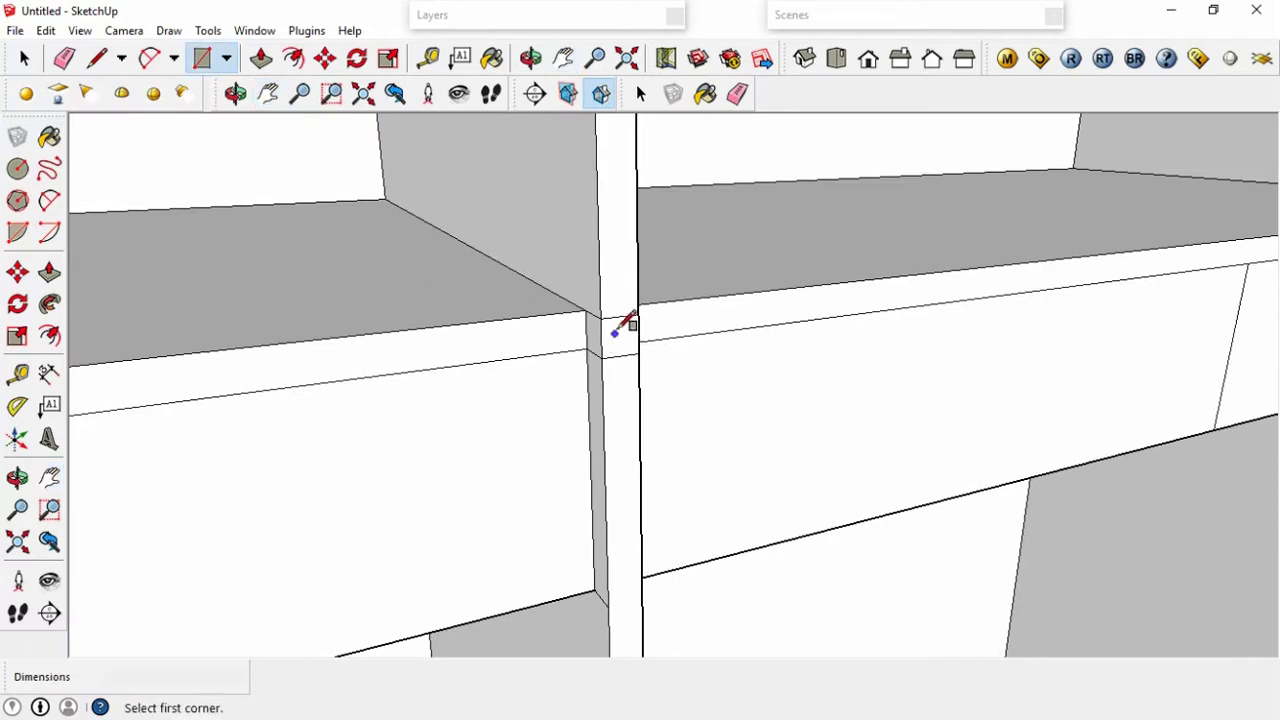
{"action": "key", "text": "e"}
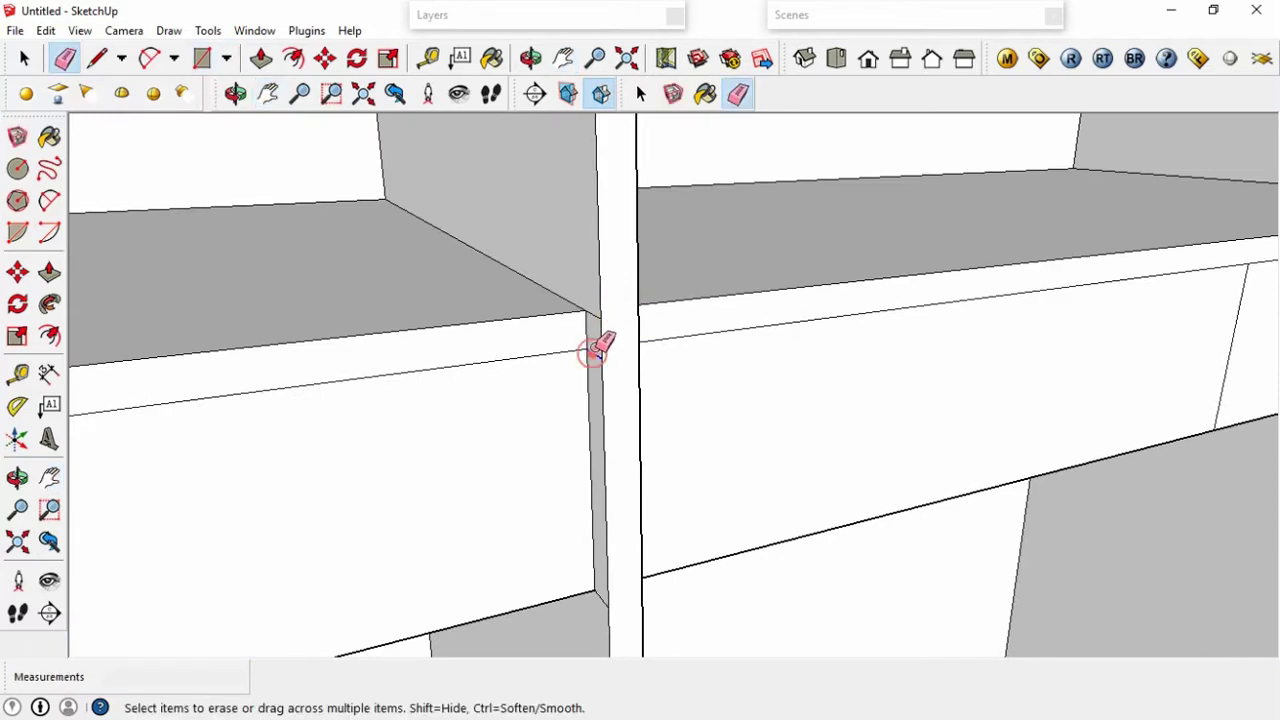
{"action": "scroll", "coordinate": [657, 315], "scroll_direction": "down", "scroll_amount": 3}
{"action": "scroll", "coordinate": [660, 318], "scroll_direction": "down", "scroll_amount": 2}
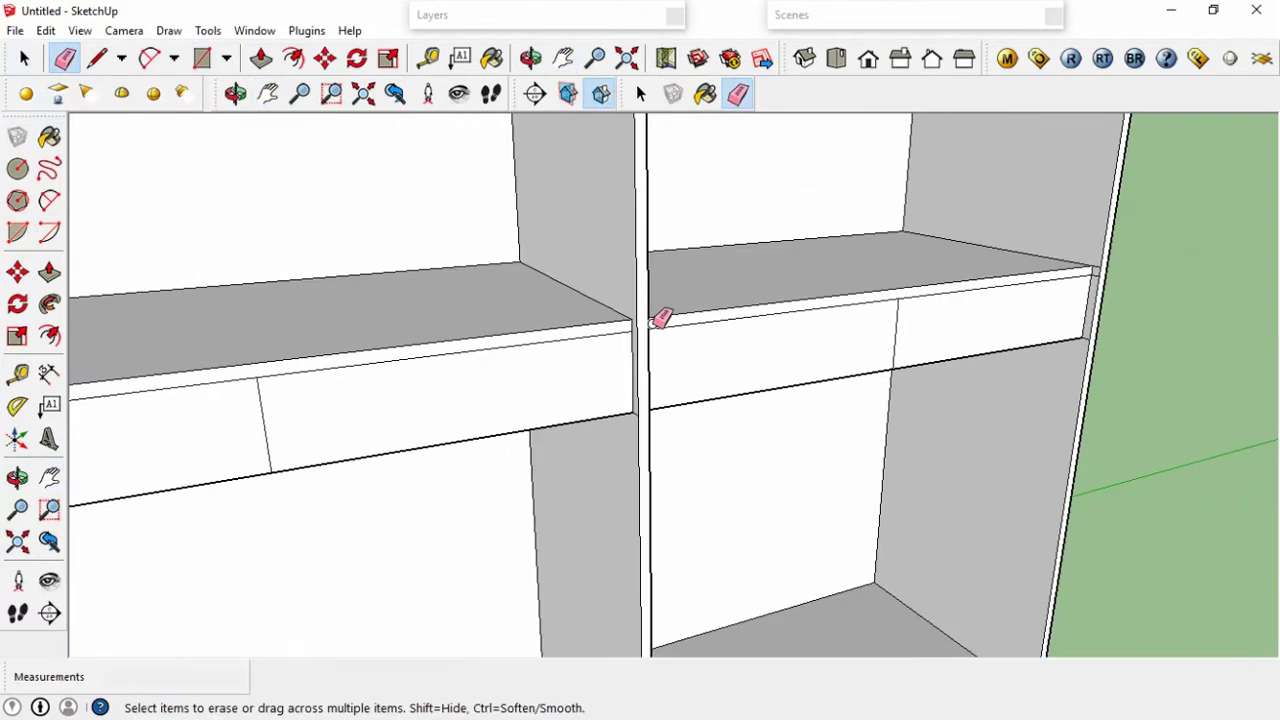
{"action": "scroll", "coordinate": [660, 318], "scroll_direction": "down", "scroll_amount": 2}
{"action": "scroll", "coordinate": [980, 286], "scroll_direction": "up", "scroll_amount": 2}
{"action": "scroll", "coordinate": [980, 292], "scroll_direction": "up", "scroll_amount": 2}
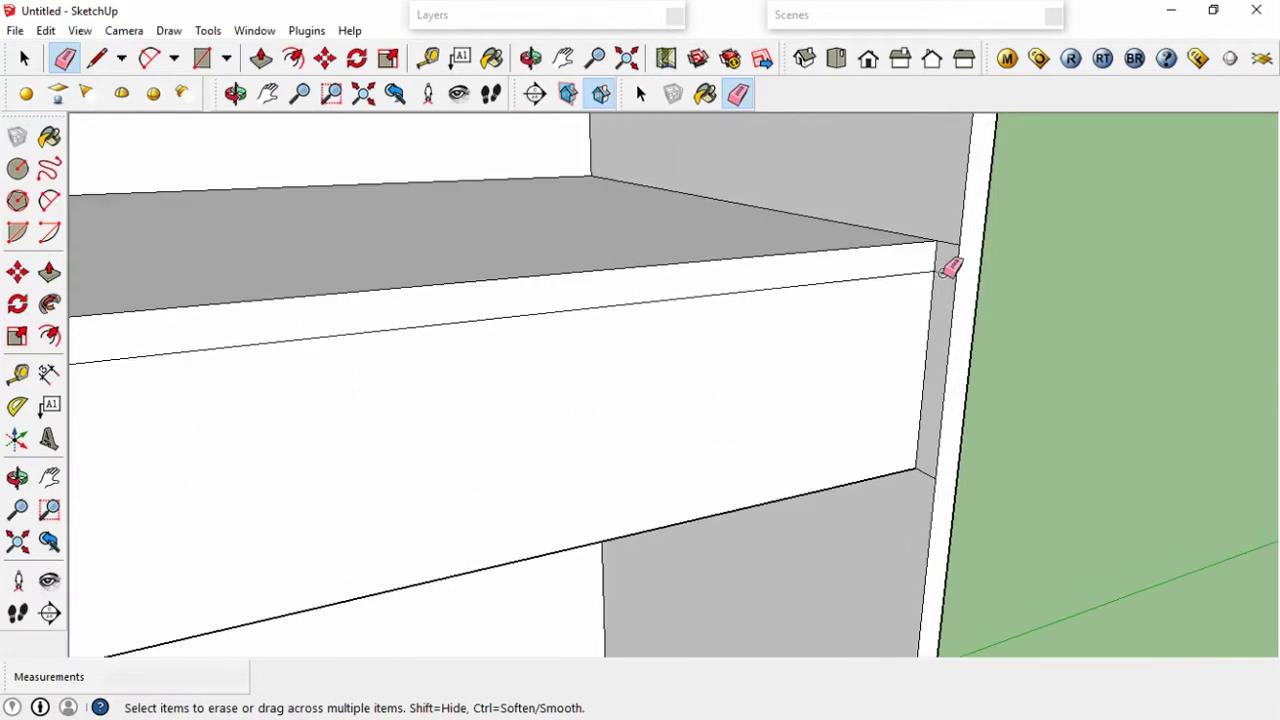
{"action": "left_click", "coordinate": [943, 268]}
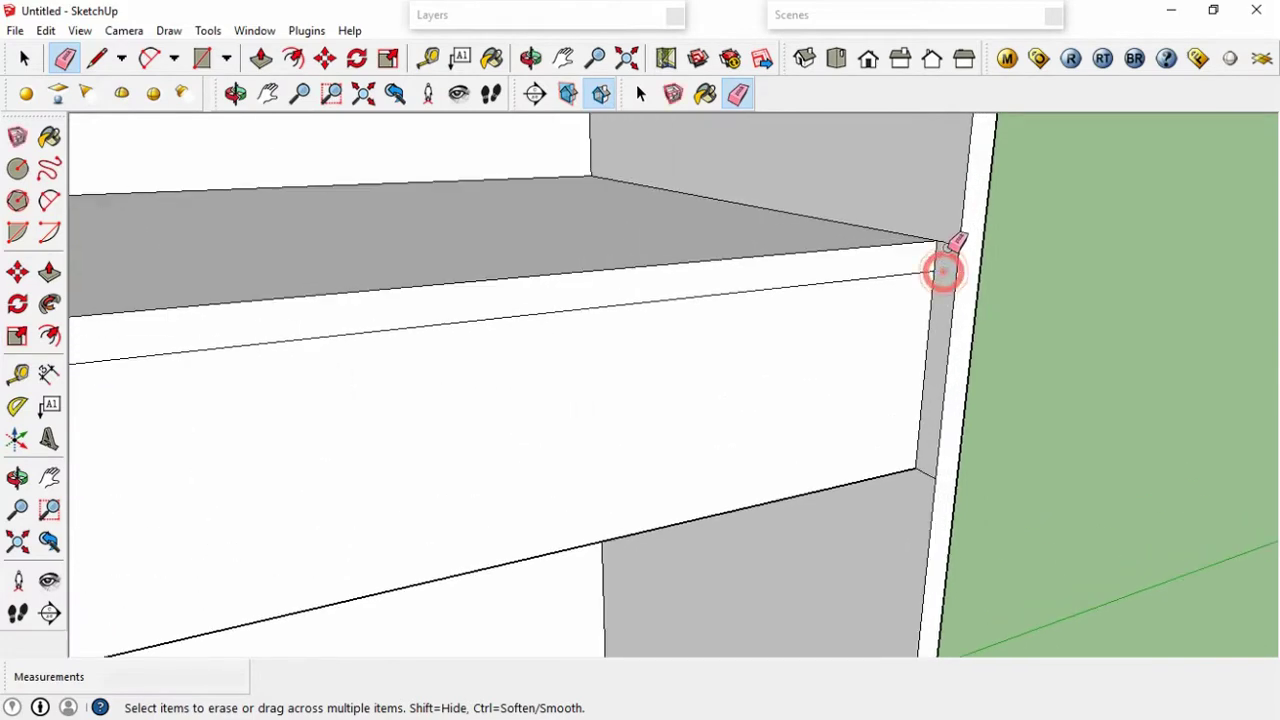
{"action": "left_click", "coordinate": [921, 470]}
Zoom out and orbit so the whole cabinet and scale figure face the camera.
{"action": "scroll", "coordinate": [720, 434], "scroll_direction": "down", "scroll_amount": 2}
{"action": "scroll", "coordinate": [720, 434], "scroll_direction": "down", "scroll_amount": 1}
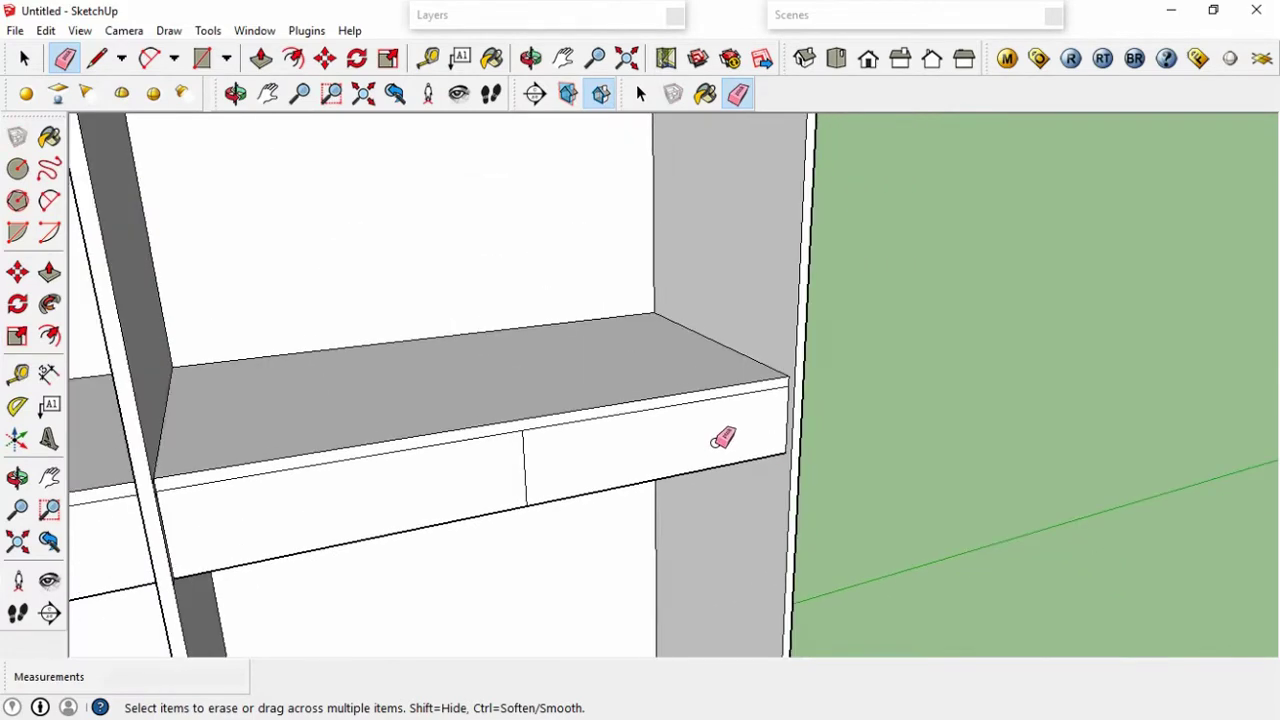
{"action": "scroll", "coordinate": [720, 434], "scroll_direction": "down", "scroll_amount": 1}
{"action": "scroll", "coordinate": [712, 440], "scroll_direction": "down", "scroll_amount": 1}
{"action": "mouse_move", "coordinate": [712, 440]}
{"action": "left_mouse_down"}
{"action": "mouse_move", "coordinate": [580, 463]}
{"action": "mouse_move", "coordinate": [637, 400]}
{"action": "left_mouse_up"}
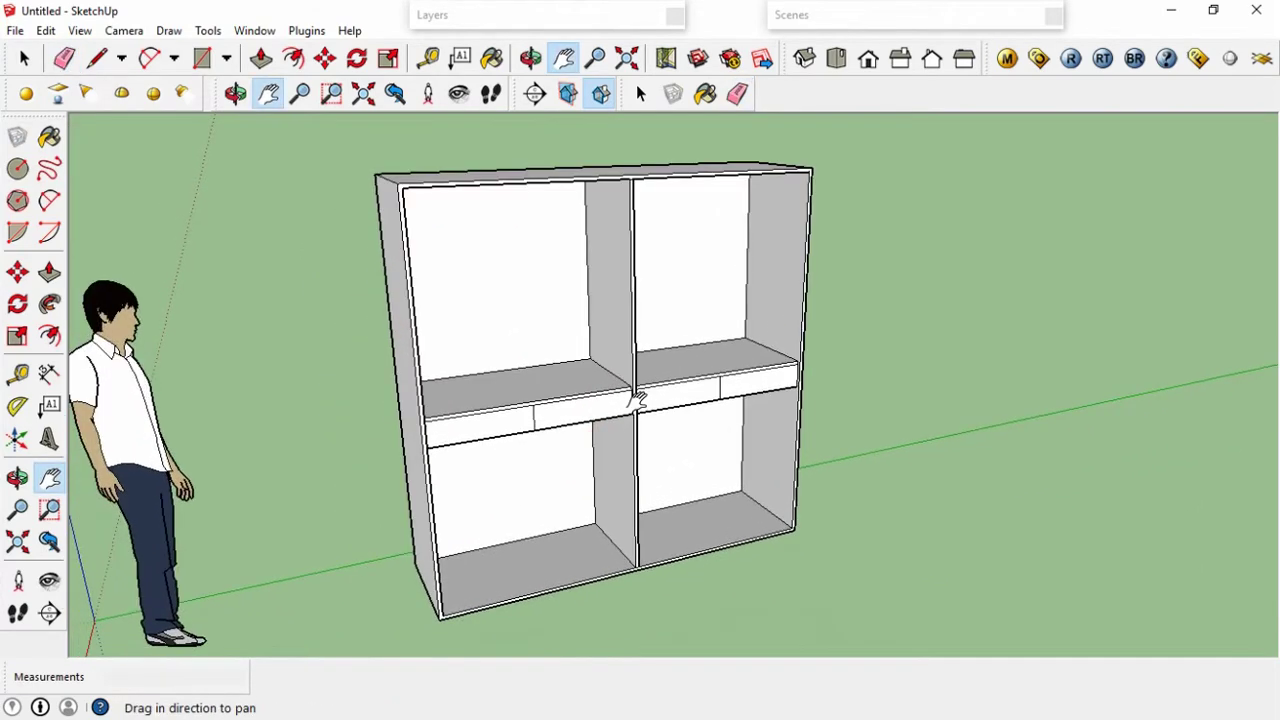
{"action": "mouse_move", "coordinate": [641, 403]}
{"action": "middle_mouse_down"}
{"action": "mouse_move", "coordinate": [677, 351]}
{"action": "mouse_move", "coordinate": [391, 391]}
{"action": "mouse_move", "coordinate": [620, 349]}
{"action": "middle_mouse_up"}
{"action": "mouse_move", "coordinate": [620, 349]}
{"action": "left_mouse_down"}
{"action": "mouse_move", "coordinate": [669, 357]}
{"action": "mouse_move", "coordinate": [609, 354]}
{"action": "mouse_move", "coordinate": [574, 190]}
{"action": "left_mouse_up"}
Place Tape Measure guides marking the rod's height just below the cabinet top and its depth.
{"action": "scroll", "coordinate": [574, 190], "scroll_direction": "up", "scroll_amount": 3}
{"action": "key", "text": "t"}
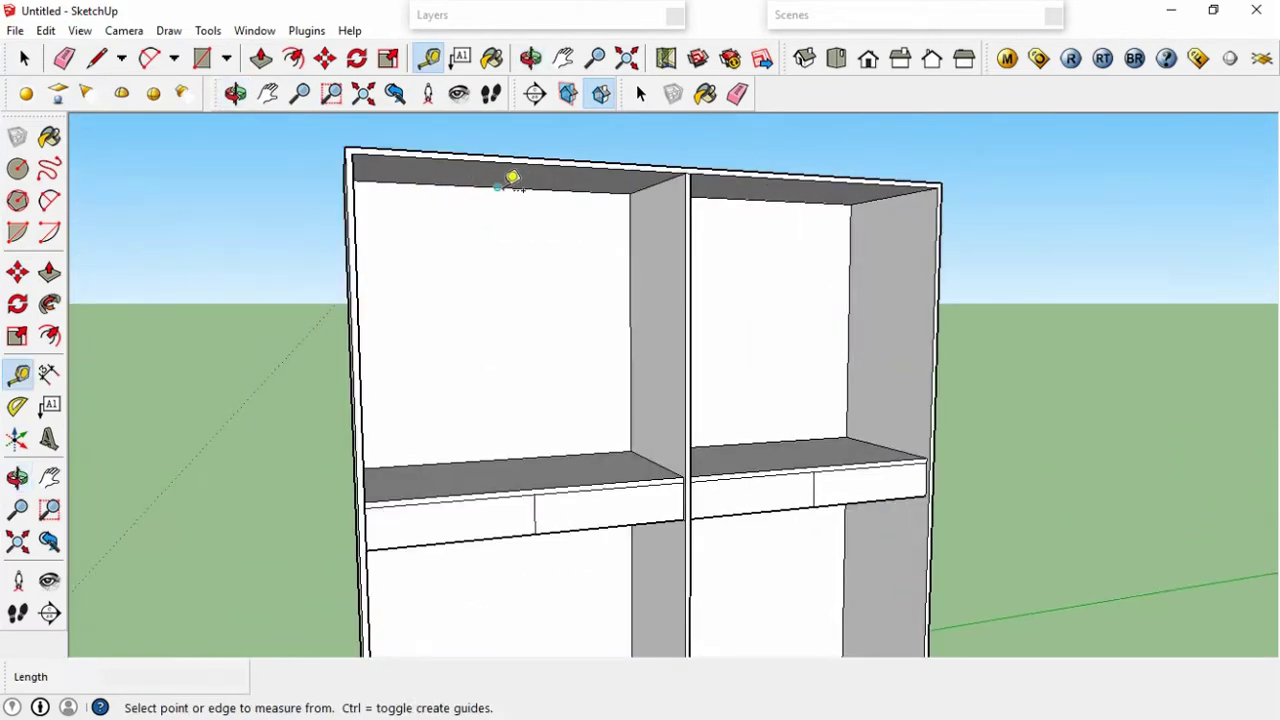
{"action": "left_click", "coordinate": [505, 185]}
{"action": "left_click", "coordinate": [526, 260]}
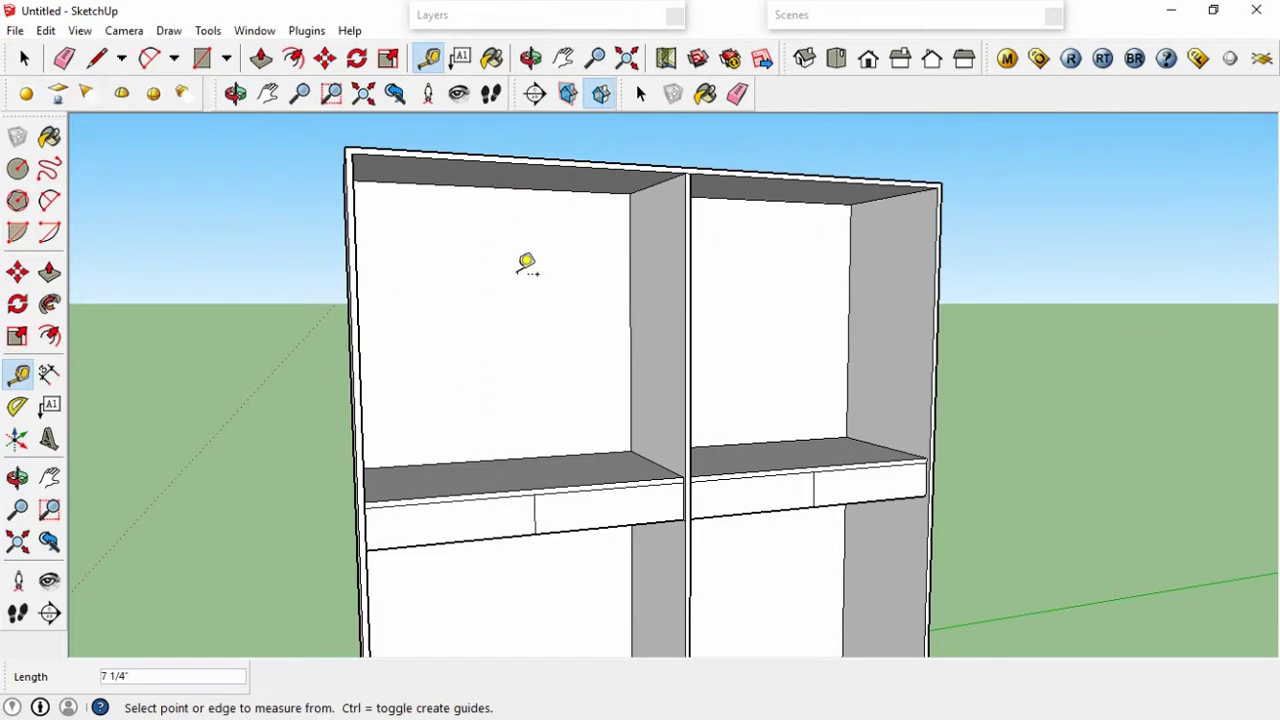
{"action": "left_click", "coordinate": [502, 458]}
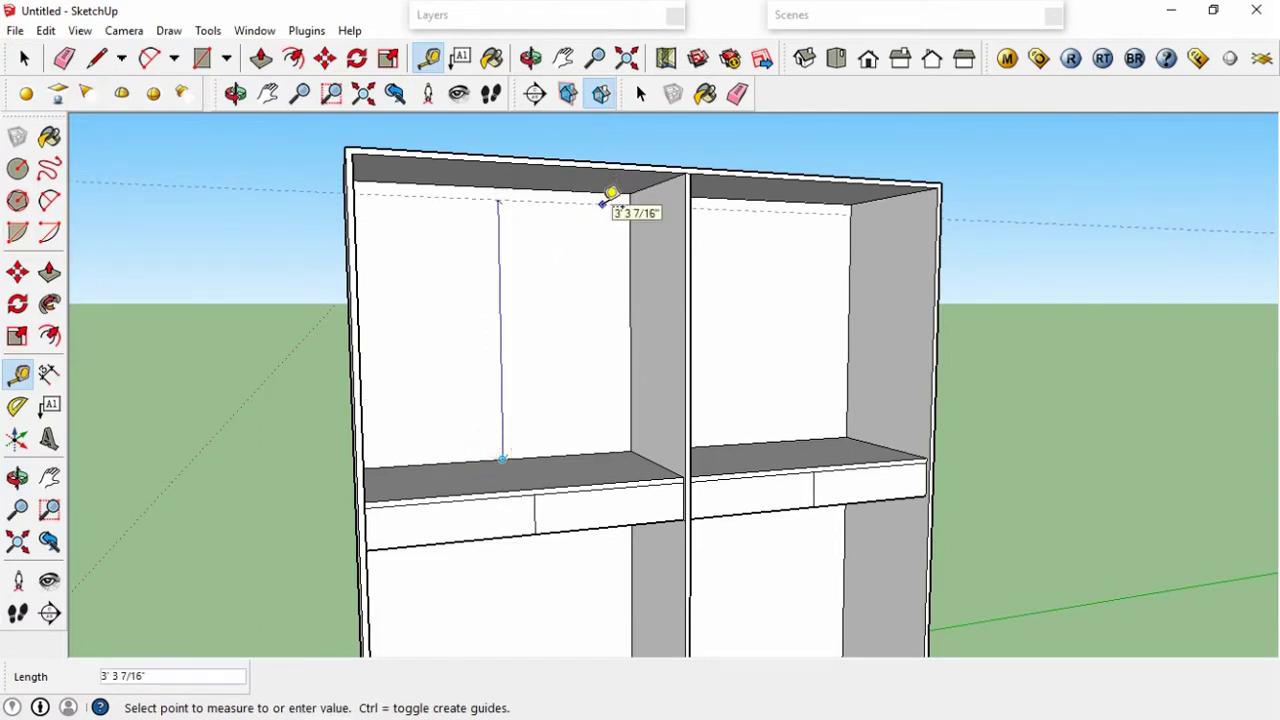
{"action": "left_click", "coordinate": [603, 202]}
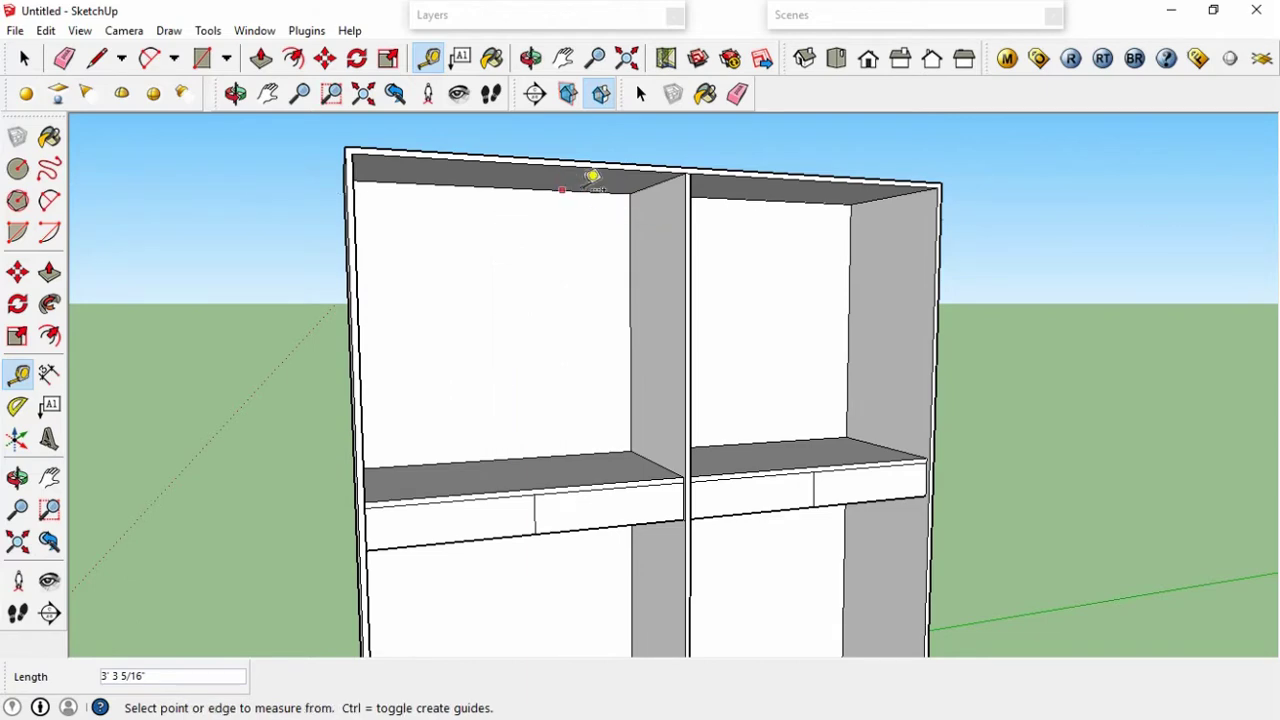
{"action": "scroll", "coordinate": [665, 180], "scroll_direction": "up", "scroll_amount": 3}
{"action": "left_click", "coordinate": [652, 184]}
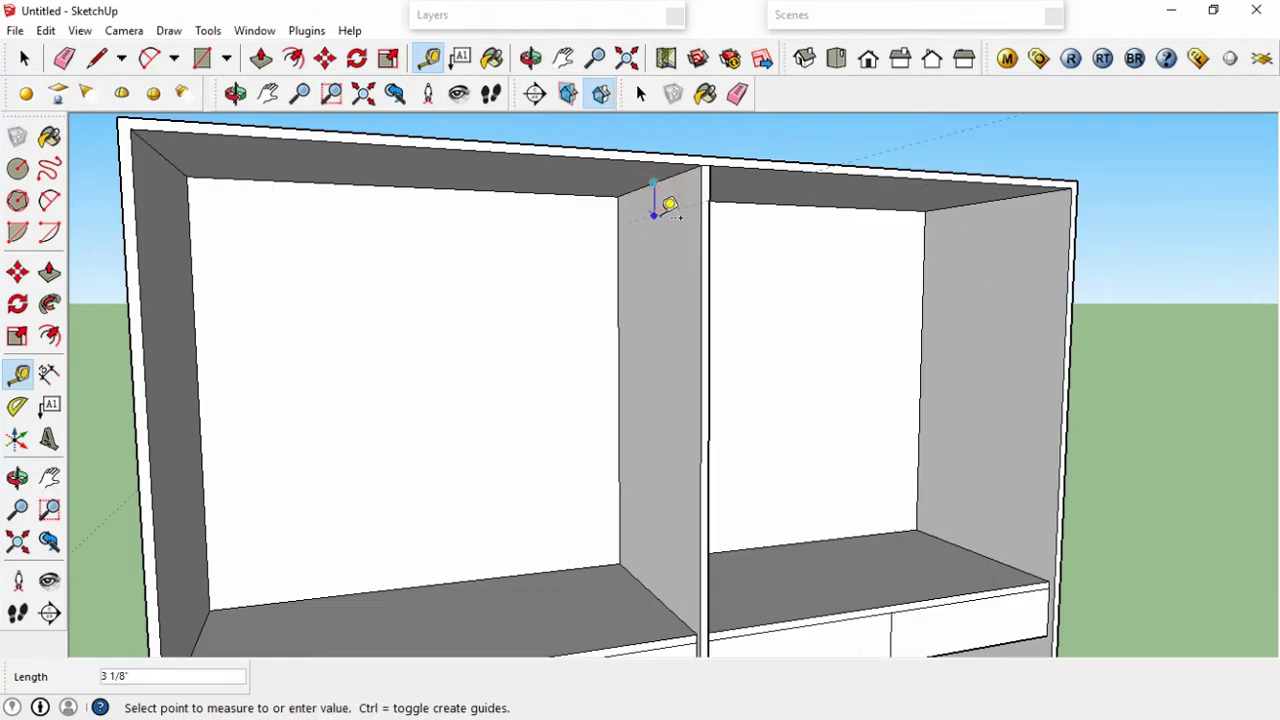
{"action": "left_click", "coordinate": [669, 204]}
{"action": "type", "text": "4"}
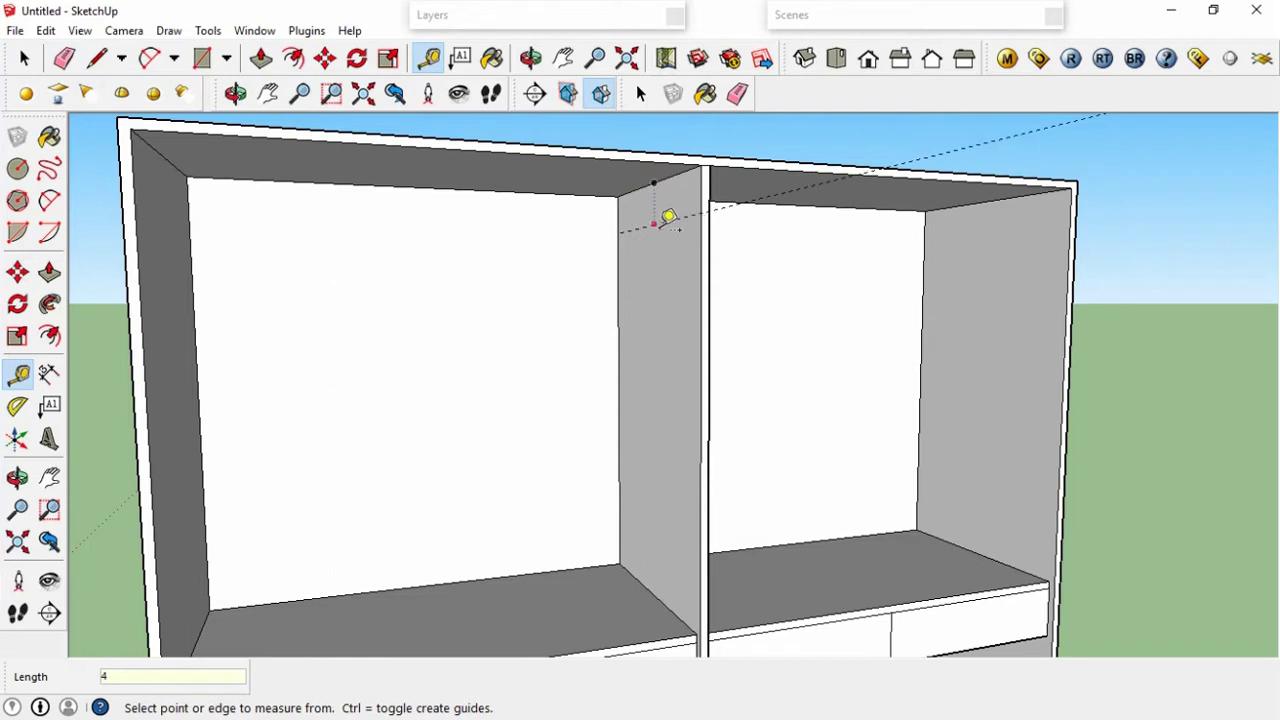
{"action": "scroll", "coordinate": [662, 215], "scroll_direction": "up", "scroll_amount": 2}
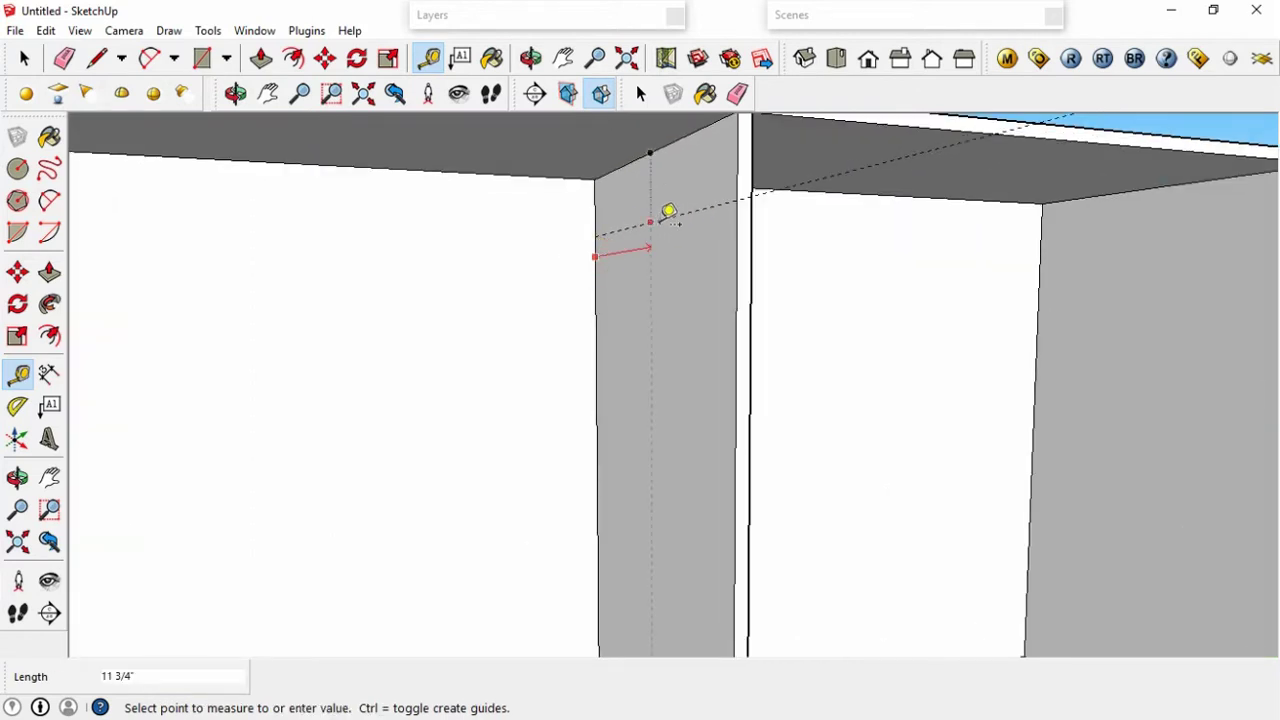
{"action": "left_click", "coordinate": [669, 213]}
{"action": "scroll", "coordinate": [657, 214], "scroll_direction": "up", "scroll_amount": 2}
{"action": "scroll", "coordinate": [666, 211], "scroll_direction": "up", "scroll_amount": 1}
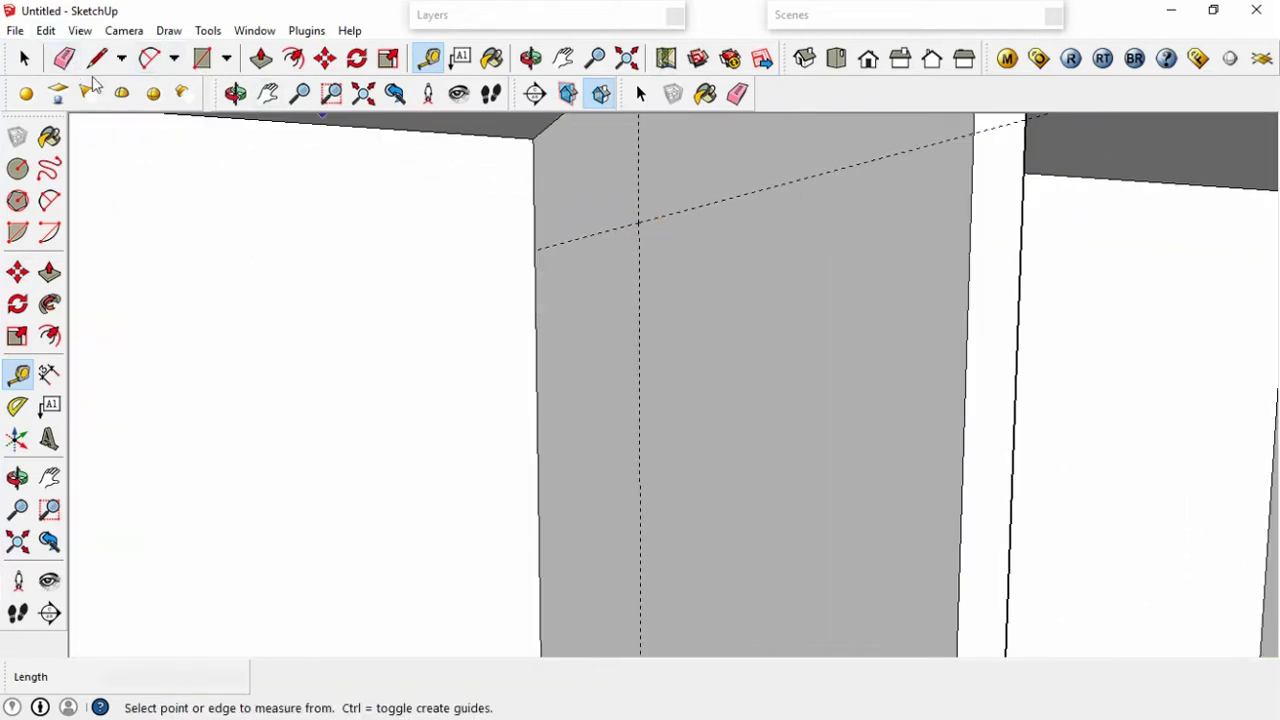
Draw a 1-inch radius circle at the guide intersection and pull it across the left compartment.
{"action": "key", "text": "c"}
{"action": "left_click", "coordinate": [638, 222]}
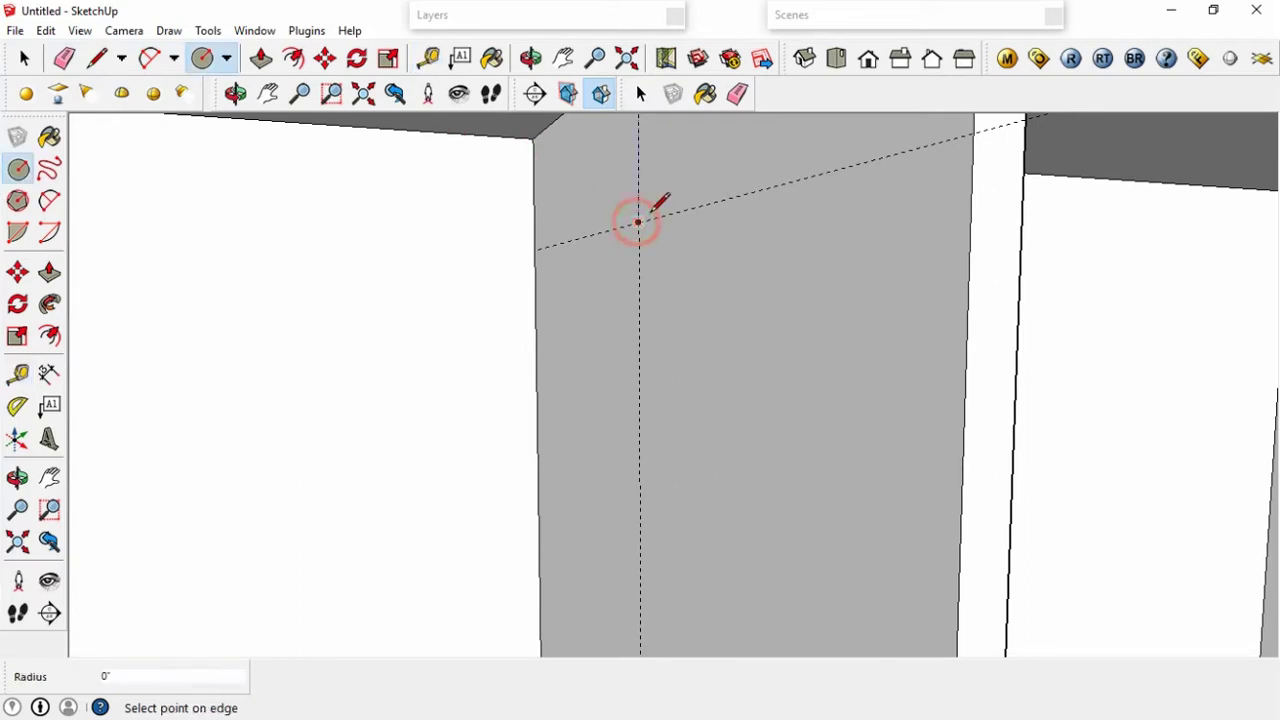
{"action": "type", "text": "1"}
{"action": "key", "text": "Return"}
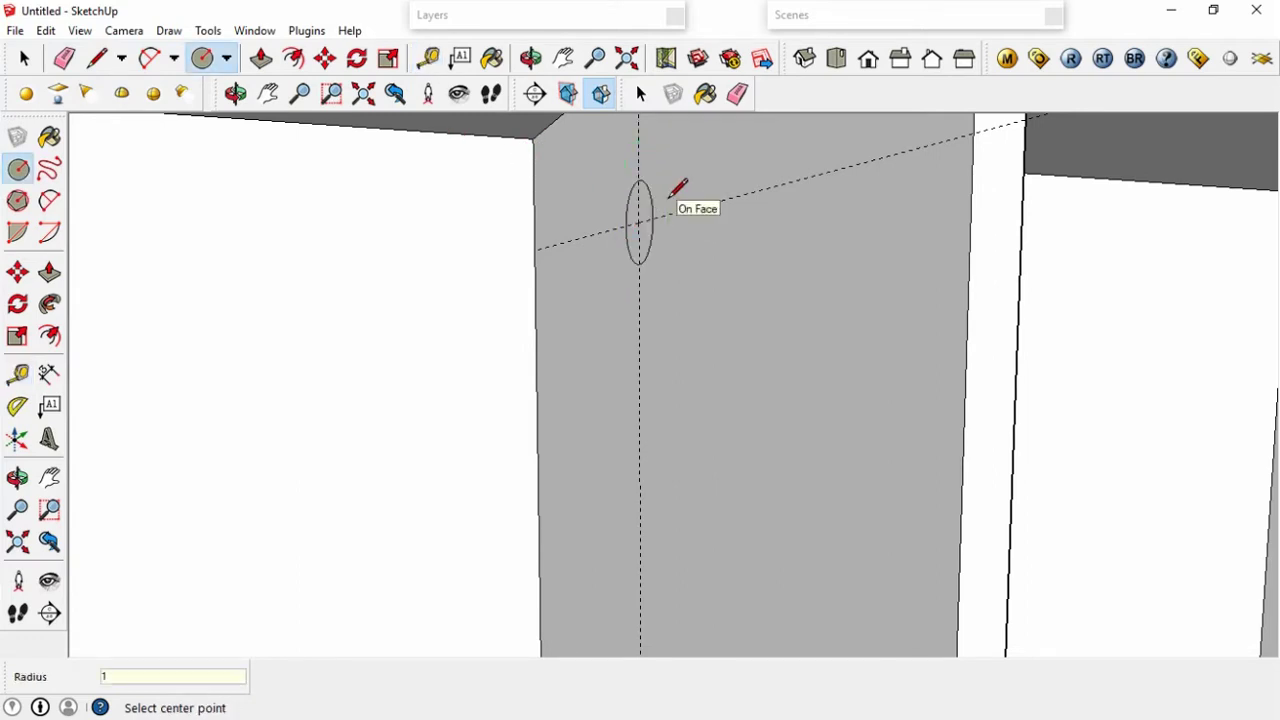
{"action": "key", "text": "p"}
{"action": "left_click", "coordinate": [641, 222]}
{"action": "scroll", "coordinate": [626, 240], "scroll_direction": "down", "scroll_amount": 3}
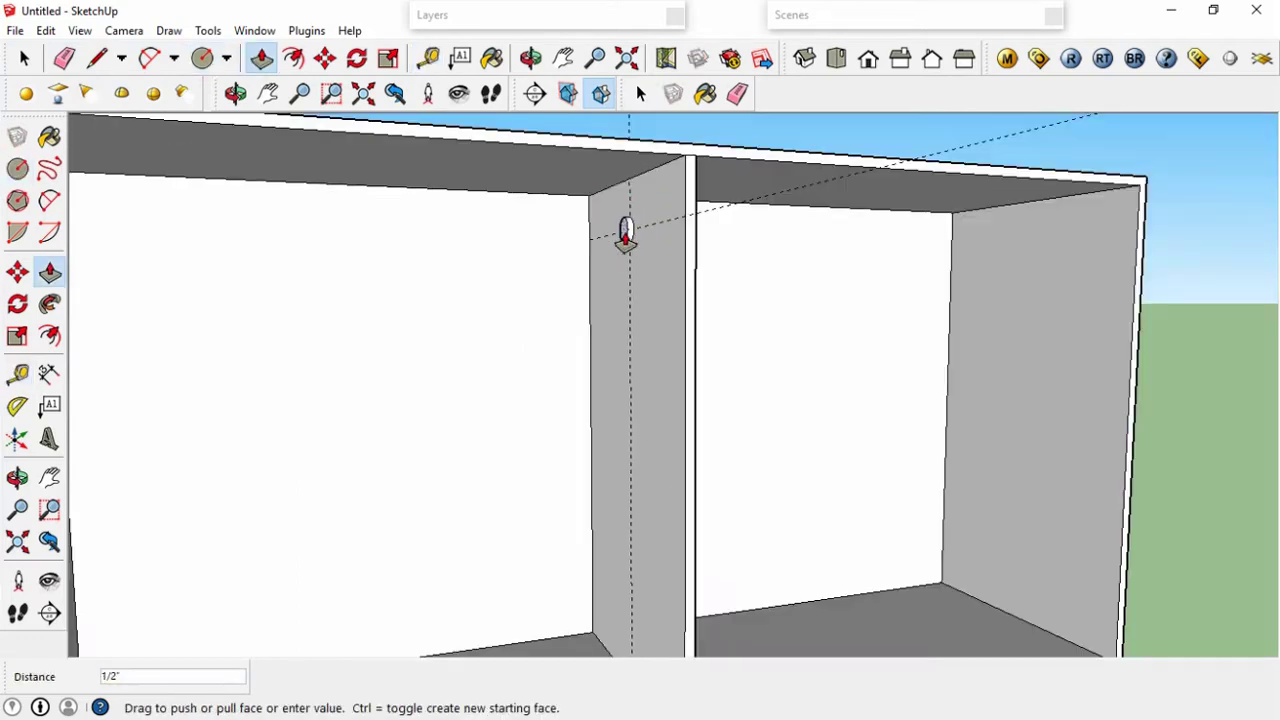
{"action": "scroll", "coordinate": [626, 238], "scroll_direction": "down", "scroll_amount": 2}
{"action": "scroll", "coordinate": [626, 240], "scroll_direction": "down", "scroll_amount": 2}
{"action": "left_click", "coordinate": [422, 296]}
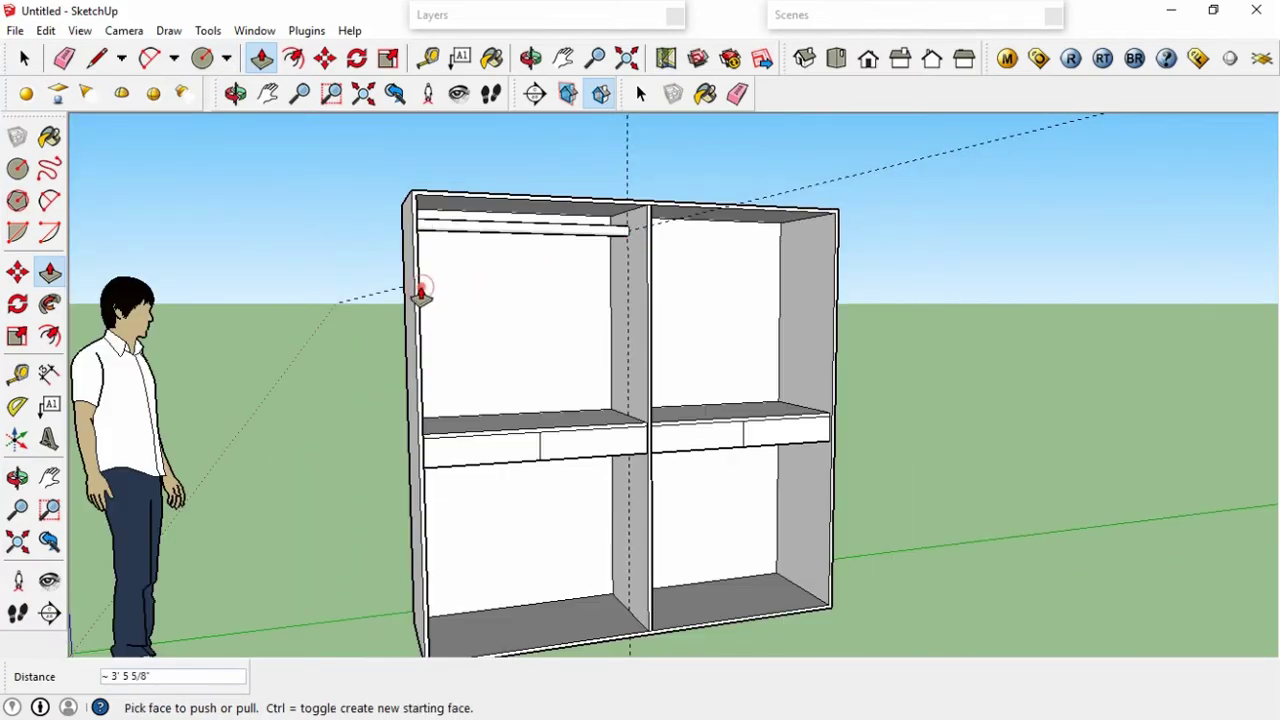
From the other side, draw a 0.5-inch radius circle and pull the rod across the compartment.
{"action": "key", "text": "o"}
{"action": "mouse_move", "coordinate": [552, 257]}
{"action": "left_mouse_down"}
{"action": "mouse_move", "coordinate": [346, 320]}
{"action": "mouse_move", "coordinate": [686, 300]}
{"action": "mouse_move", "coordinate": [712, 278]}
{"action": "left_mouse_up"}
{"action": "scroll", "coordinate": [617, 232], "scroll_direction": "up", "scroll_amount": 3}
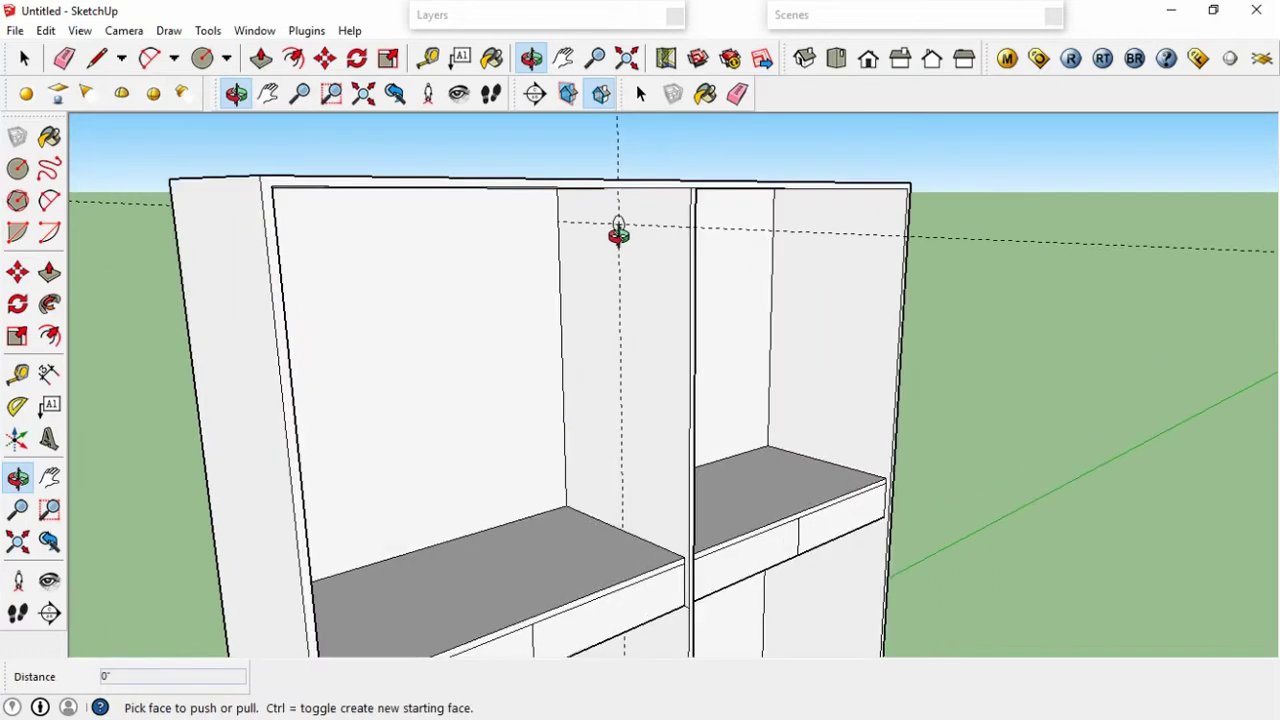
{"action": "scroll", "coordinate": [617, 230], "scroll_direction": "up", "scroll_amount": 3}
{"action": "scroll", "coordinate": [615, 225], "scroll_direction": "up", "scroll_amount": 2}
{"action": "key", "text": "c"}
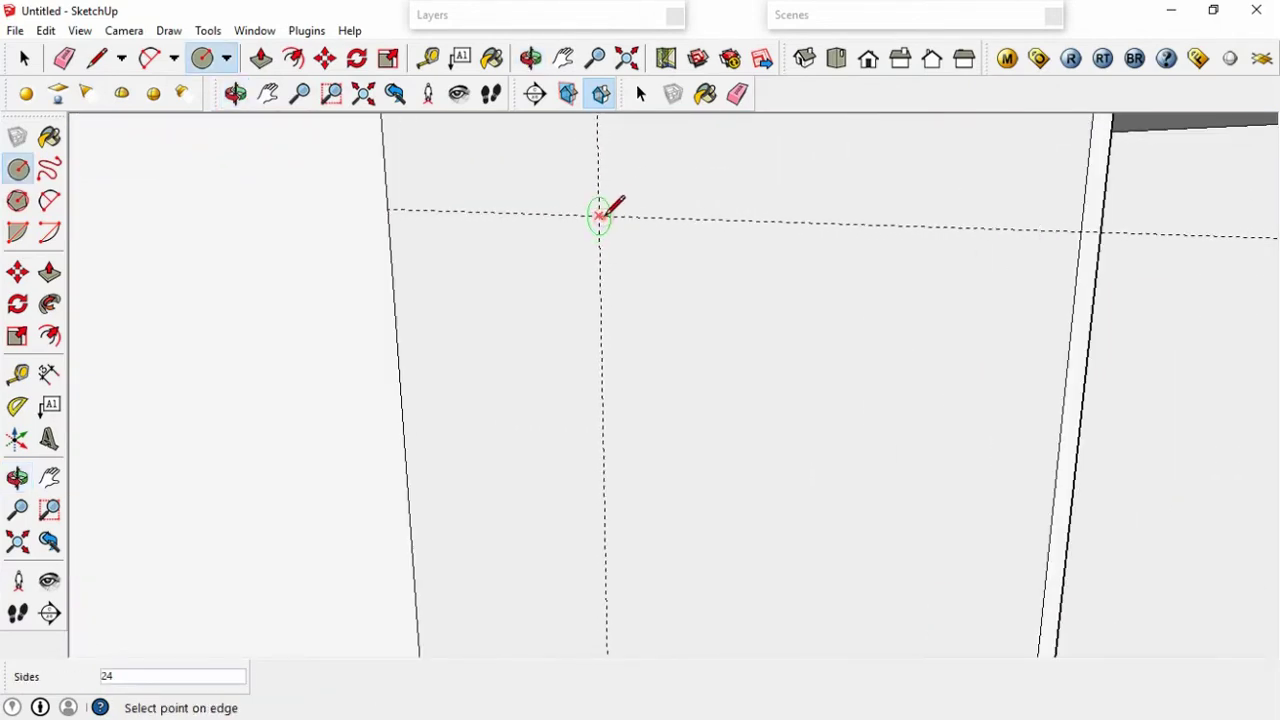
{"action": "left_click", "coordinate": [599, 216]}
{"action": "type", "text": "."}
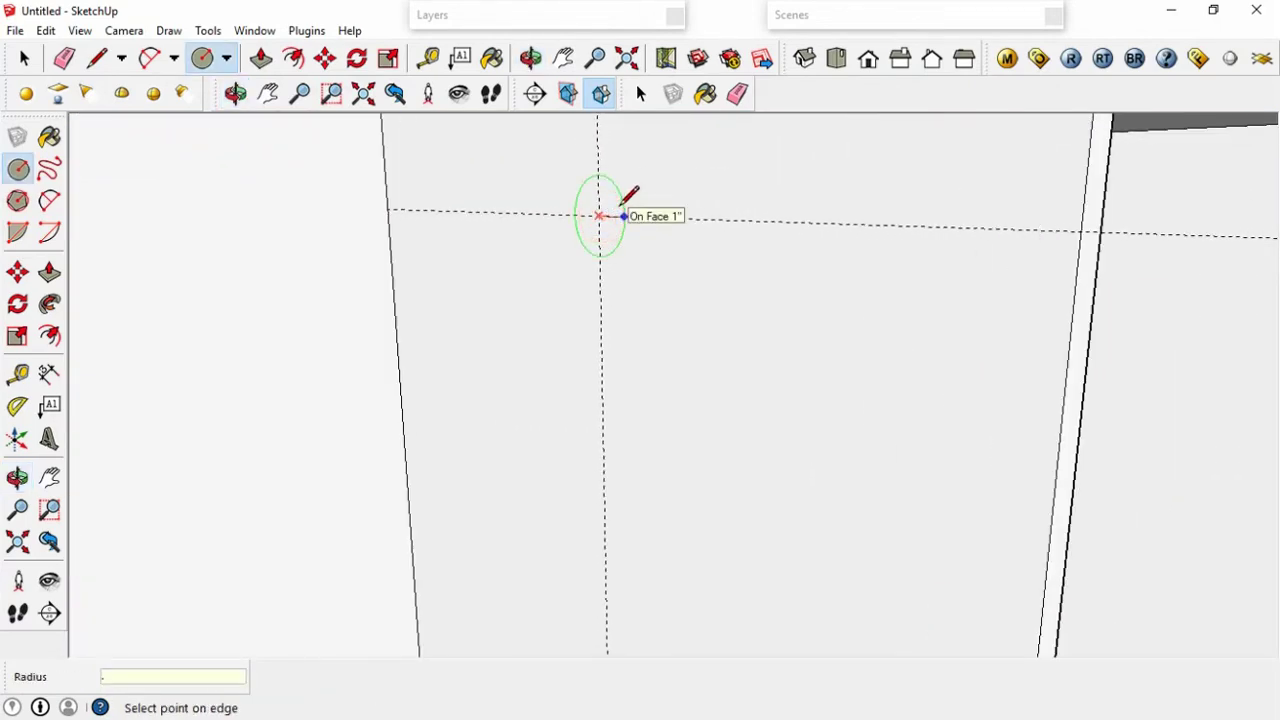
{"action": "type", "text": "5"}
{"action": "key", "text": "Return"}
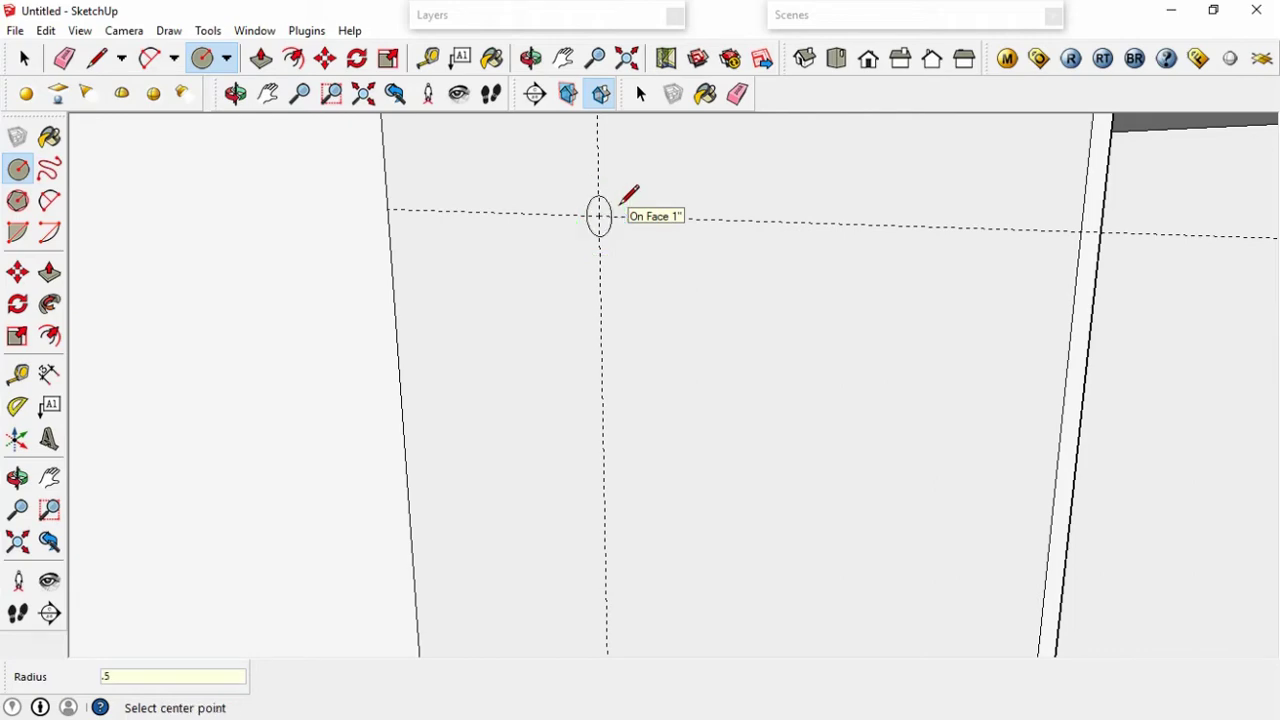
{"action": "key", "text": "p"}
{"action": "scroll", "coordinate": [586, 230], "scroll_direction": "down", "scroll_amount": 2}
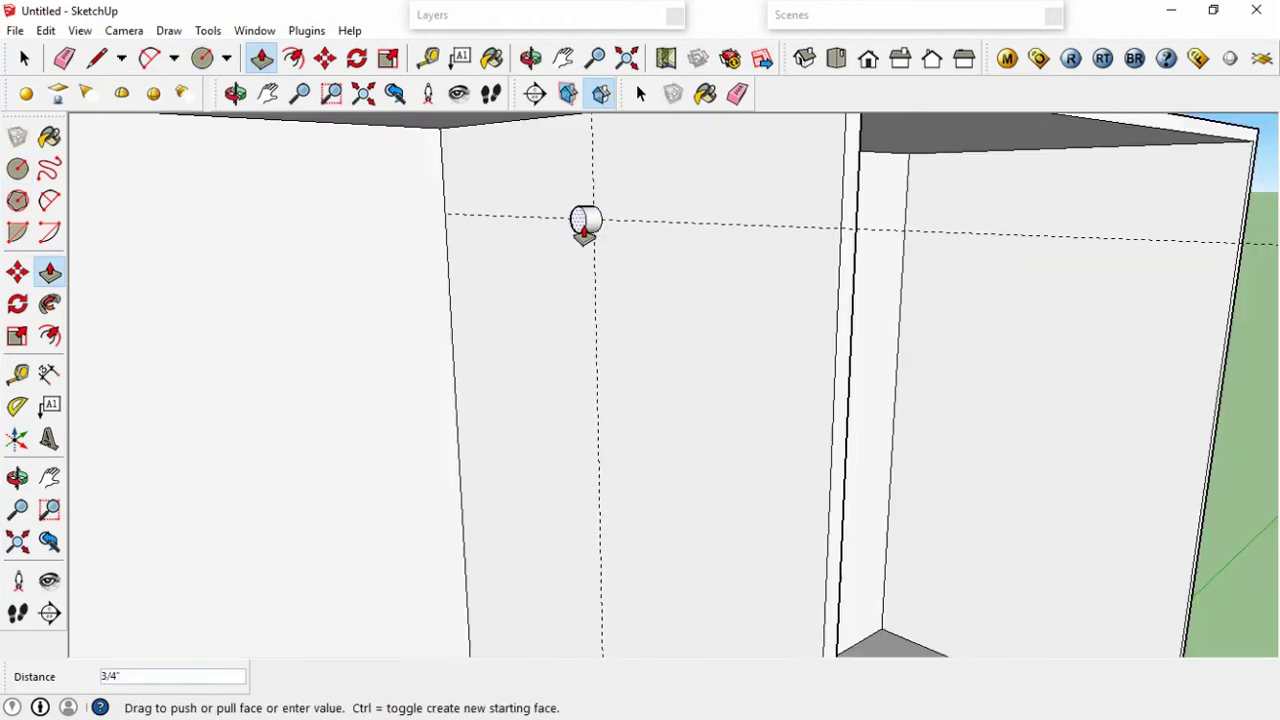
{"action": "scroll", "coordinate": [584, 224], "scroll_direction": "down", "scroll_amount": 2}
{"action": "scroll", "coordinate": [584, 224], "scroll_direction": "down", "scroll_amount": 2}
{"action": "scroll", "coordinate": [584, 224], "scroll_direction": "down", "scroll_amount": 1}
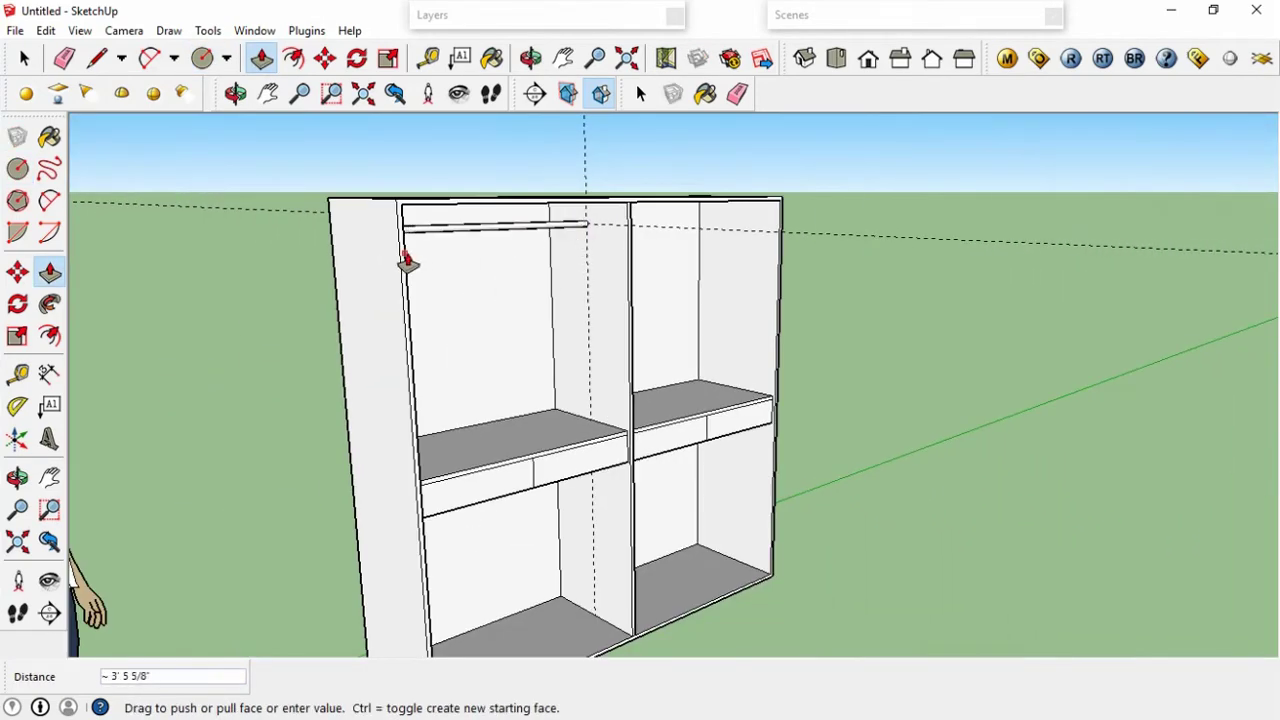
{"action": "left_click", "coordinate": [407, 262]}
Delete all guide lines from the model with Edit > Delete Guides.
{"action": "middle_click_drag", "start_coordinate": [663, 271], "coordinate": [499, 298]}
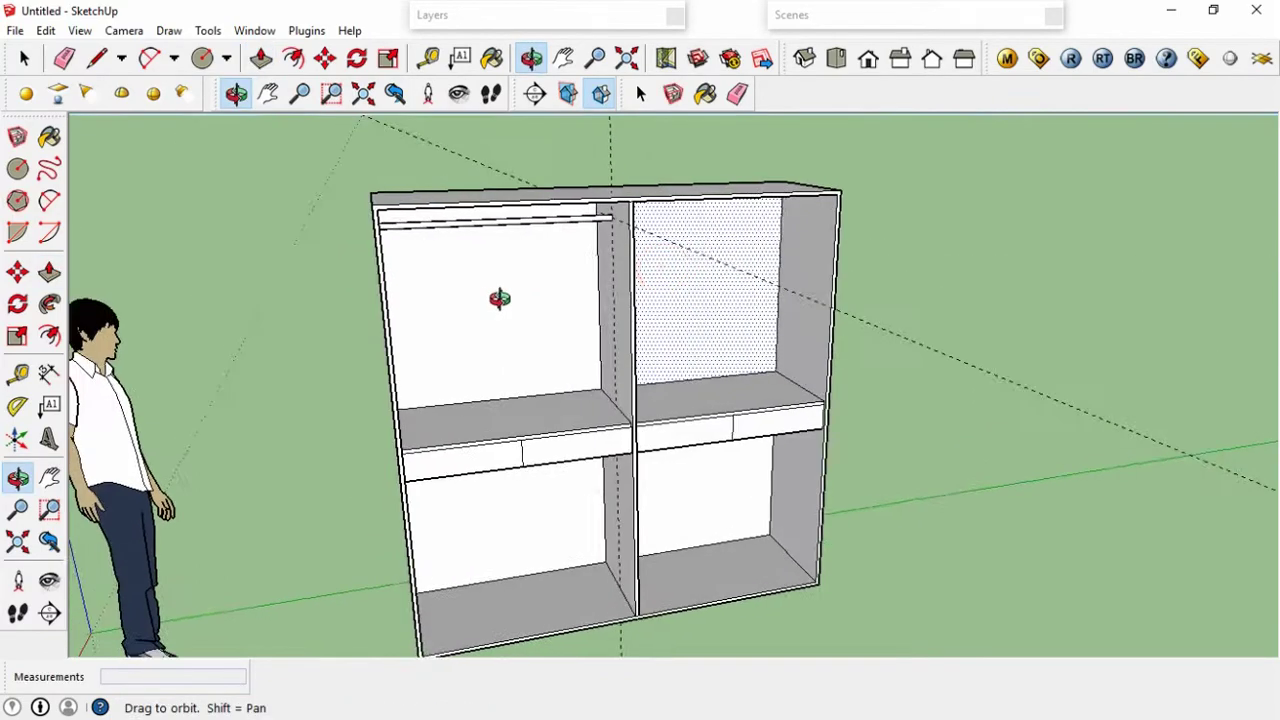
{"action": "left_click_drag", "start_coordinate": [499, 298], "coordinate": [591, 286]}
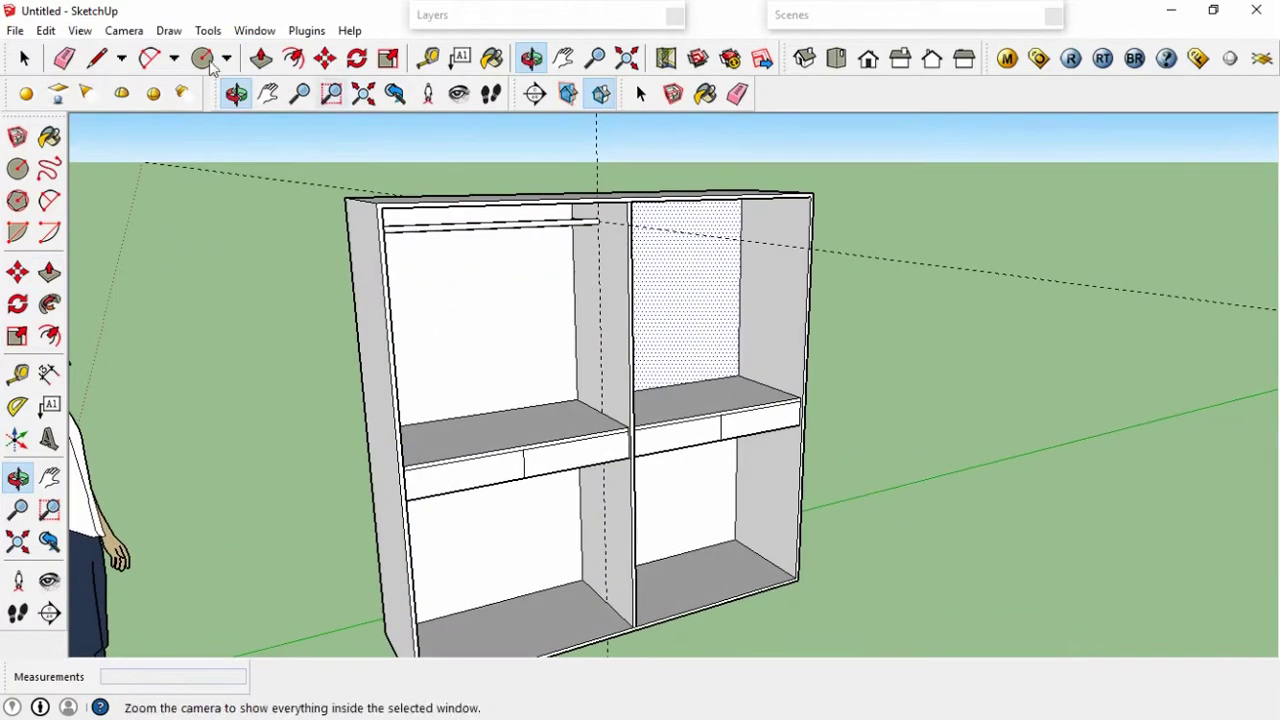
{"action": "left_click", "coordinate": [47, 30]}
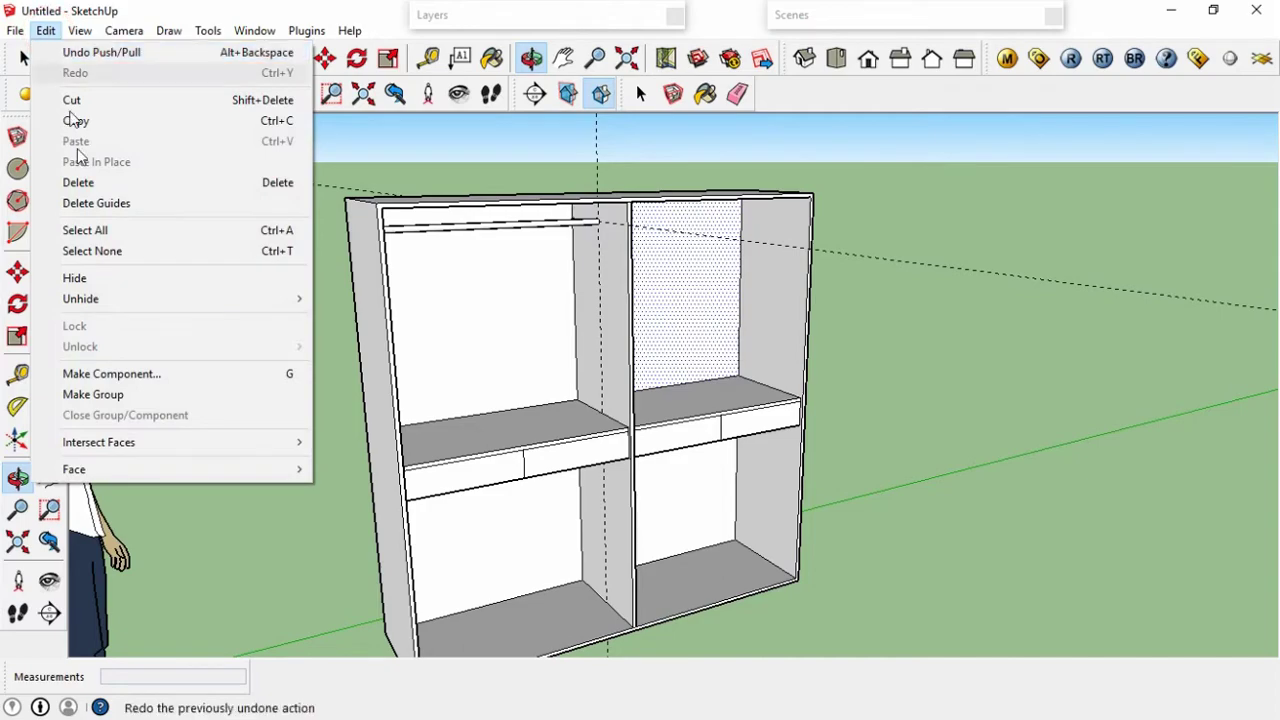
{"action": "left_click", "coordinate": [86, 204]}
Orbit around the cabinet and scale figure to check the cleaned-up model.
{"action": "mouse_move", "coordinate": [839, 297]}
{"action": "left_mouse_down"}
{"action": "mouse_move", "coordinate": [479, 306]}
{"action": "mouse_move", "coordinate": [723, 294]}
{"action": "left_mouse_up"}
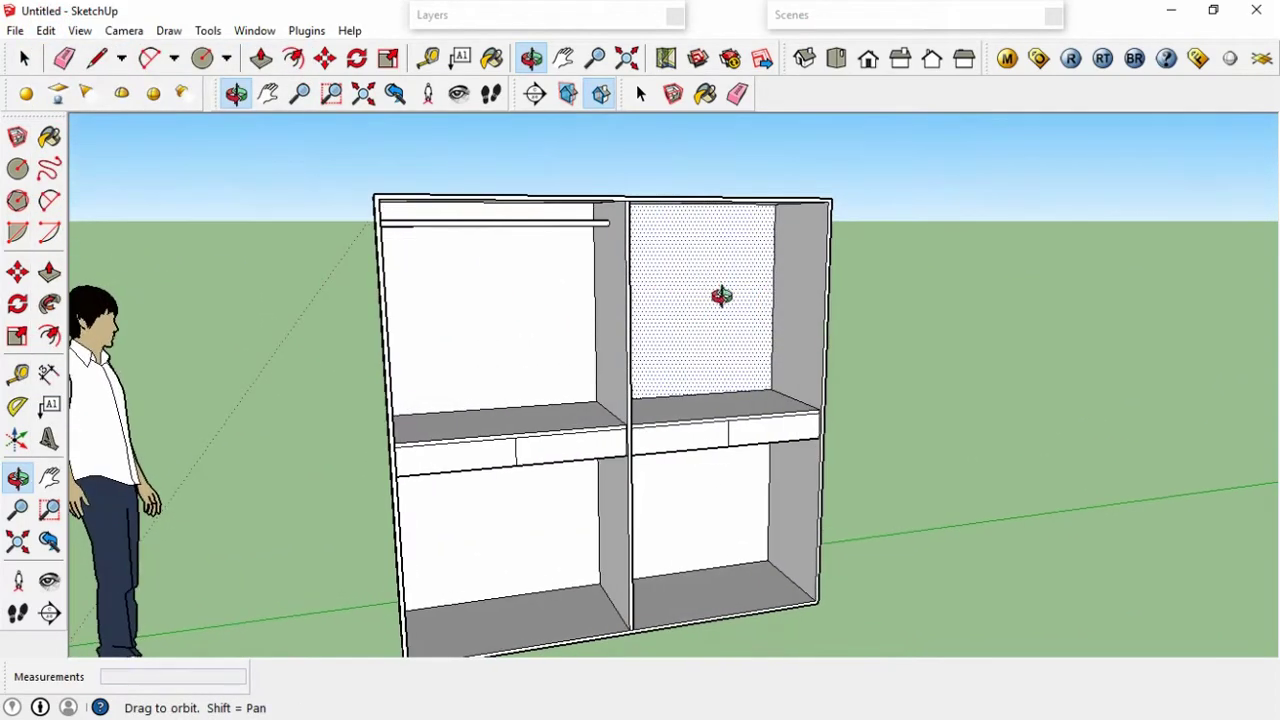
{"action": "scroll", "coordinate": [730, 310], "scroll_direction": "up", "scroll_amount": 3}
{"action": "scroll", "coordinate": [700, 370], "scroll_direction": "down", "scroll_amount": 4}
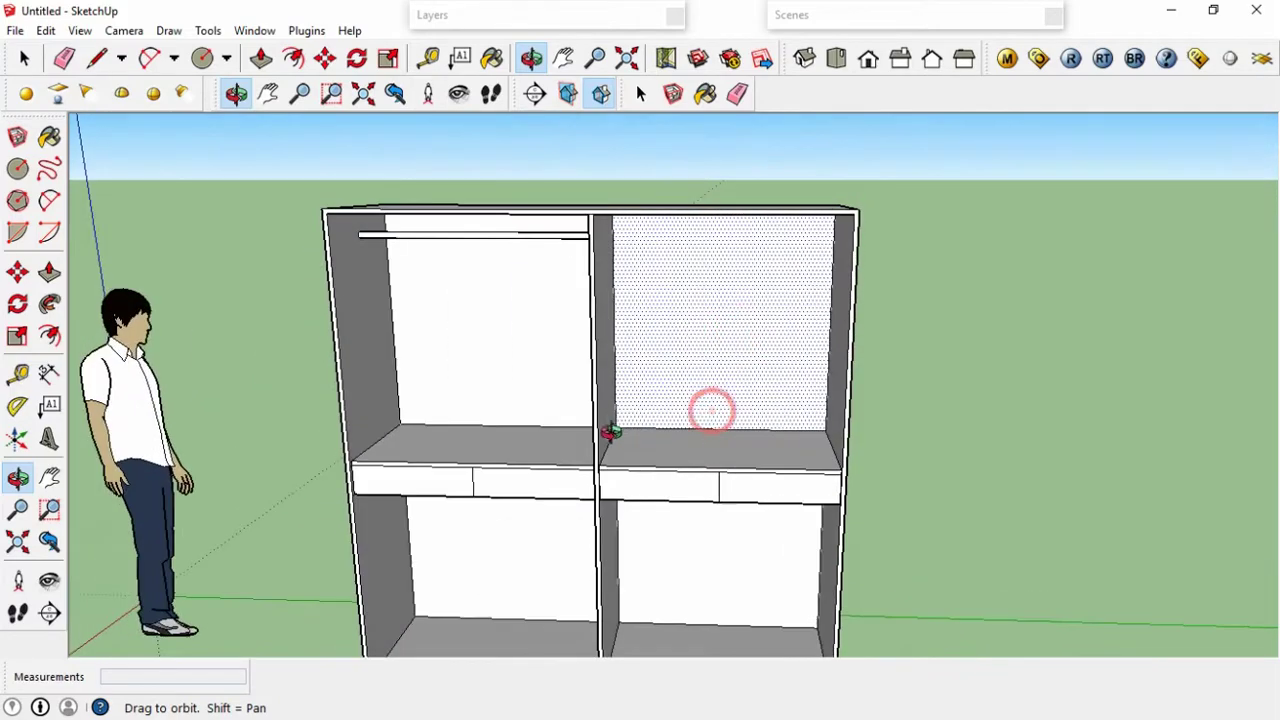
{"action": "mouse_move", "coordinate": [711, 409]}
{"action": "left_mouse_down"}
{"action": "mouse_move", "coordinate": [557, 426]}
{"action": "mouse_move", "coordinate": [754, 374]}
{"action": "mouse_move", "coordinate": [754, 363]}
{"action": "mouse_move", "coordinate": [730, 389]}
{"action": "mouse_move", "coordinate": [751, 423]}
{"action": "left_mouse_up"}
{"action": "scroll", "coordinate": [723, 529], "scroll_direction": "down", "scroll_amount": 4}
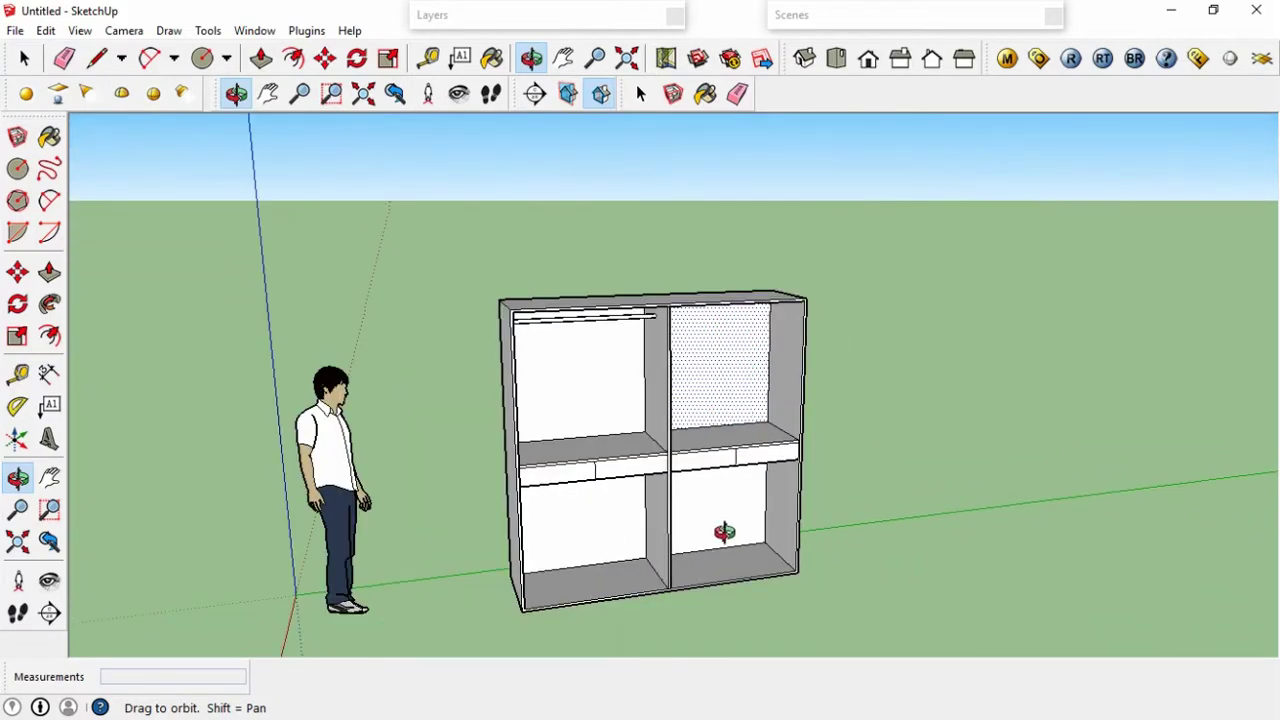
{"action": "mouse_move", "coordinate": [723, 529]}
{"action": "left_mouse_down"}
{"action": "mouse_move", "coordinate": [766, 529]}
{"action": "mouse_move", "coordinate": [740, 543]}
{"action": "mouse_move", "coordinate": [770, 549]}
{"action": "left_mouse_up"}
{"action": "scroll", "coordinate": [740, 543], "scroll_direction": "up", "scroll_amount": 3}
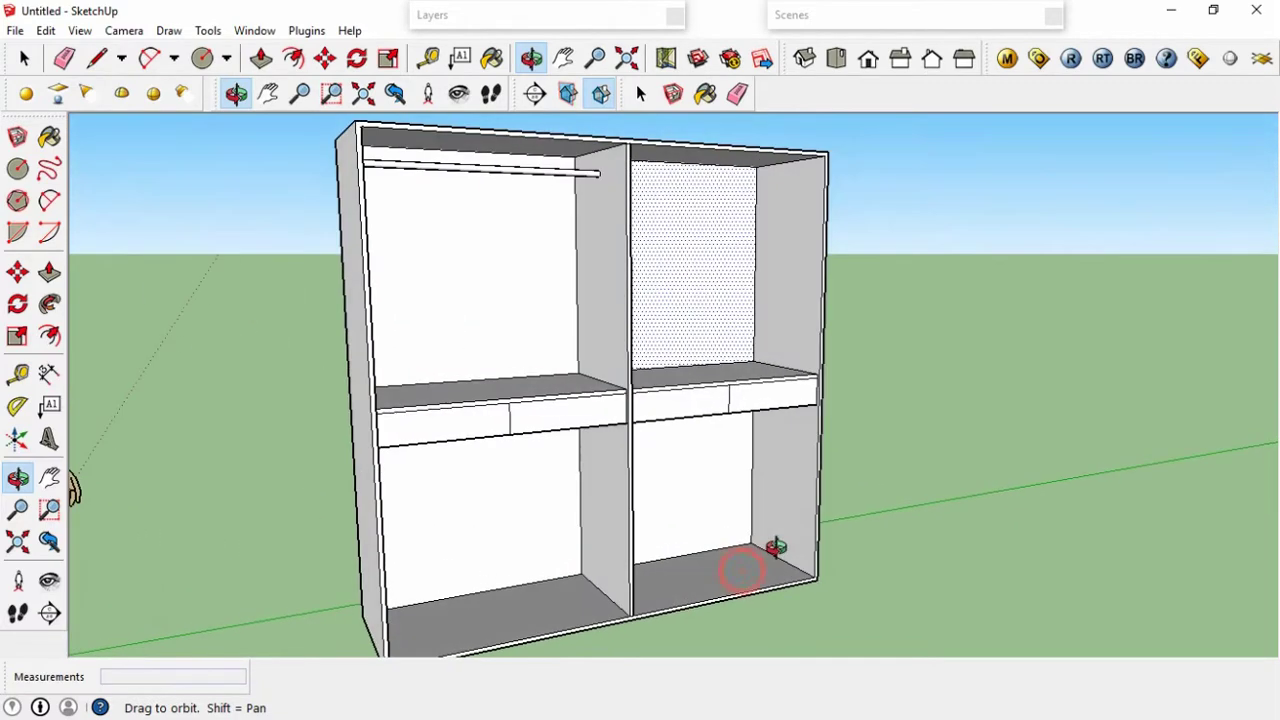
Place a guide a short distance up the lower-right compartment's side panel.
{"action": "key", "text": "t"}
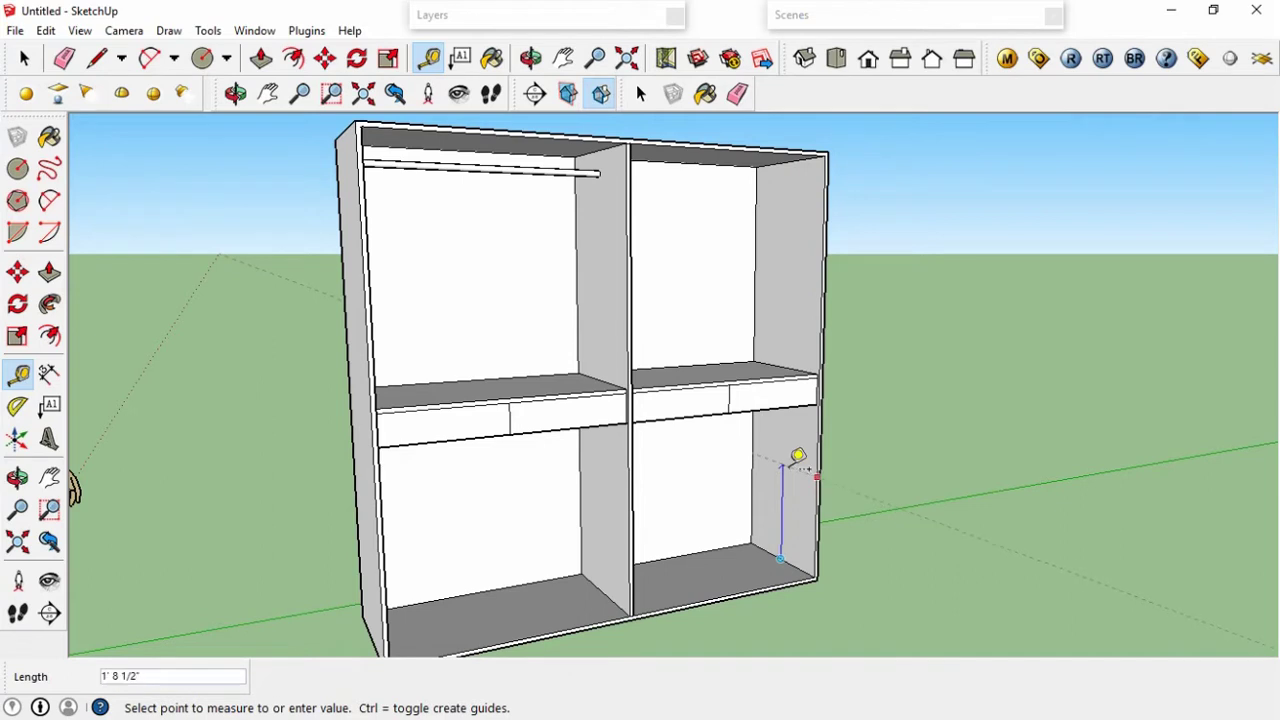
{"action": "scroll", "coordinate": [790, 468], "scroll_direction": "up", "scroll_amount": 5}
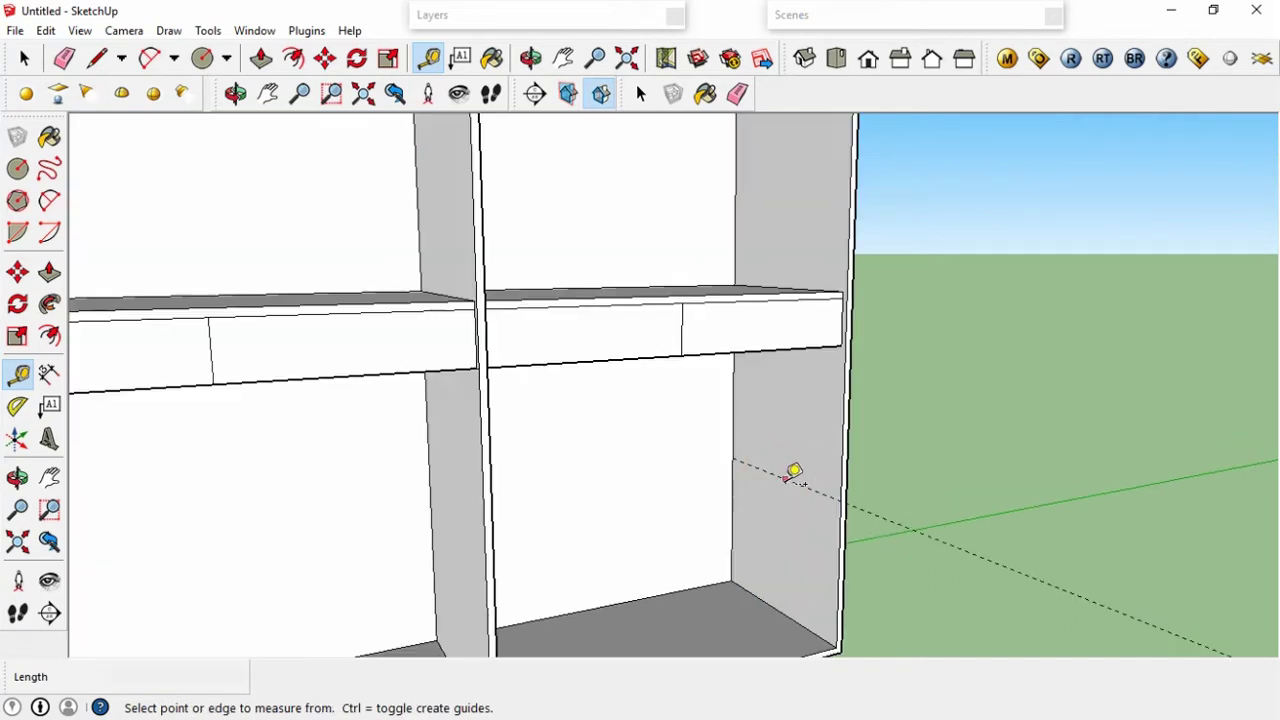
{"action": "left_click", "coordinate": [721, 453]}
{"action": "left_click", "coordinate": [797, 483]}
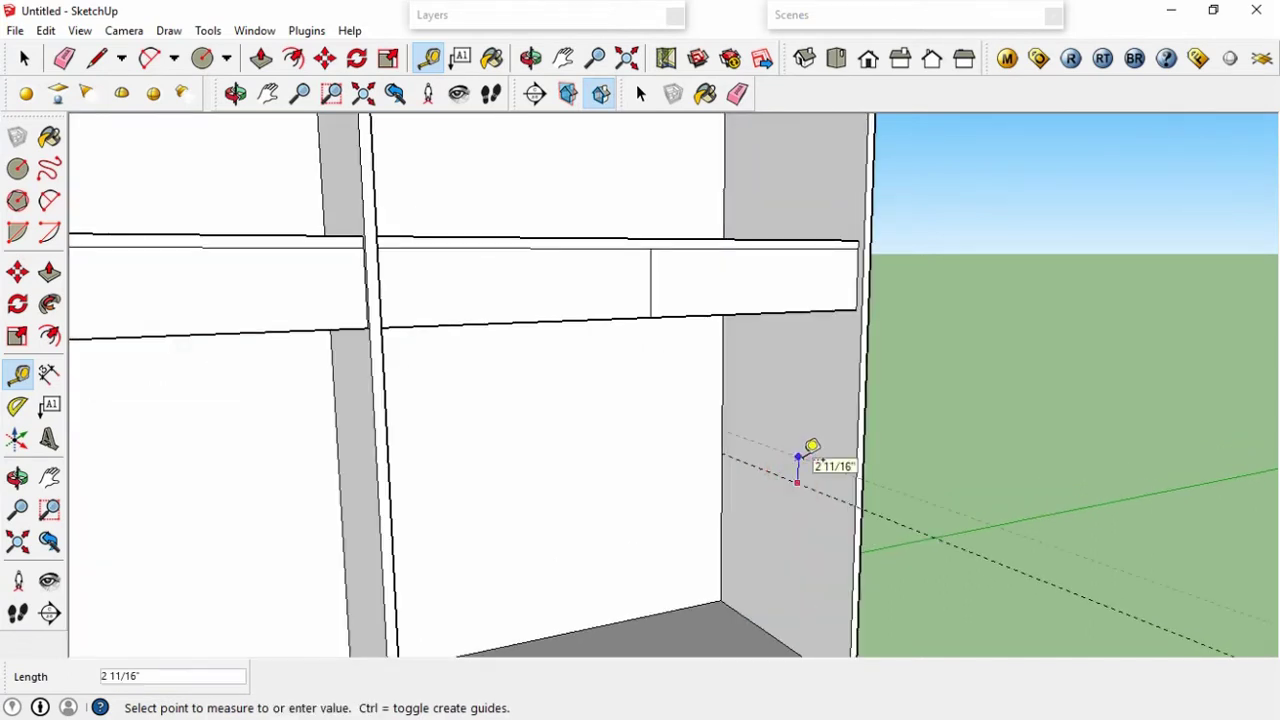
{"action": "scroll", "coordinate": [812, 447], "scroll_direction": "up", "scroll_amount": 2}
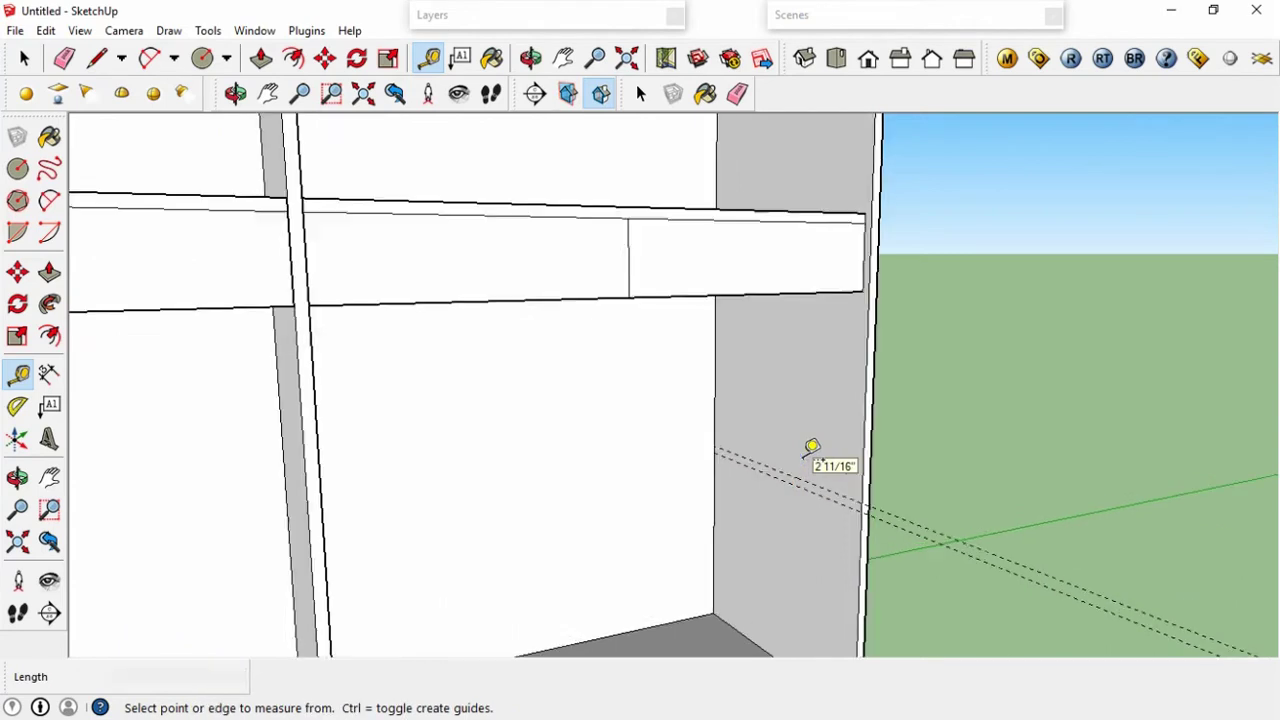
Draw a thin shelf strip on the side panel at the guide and start extruding it.
{"action": "key", "text": "r"}
{"action": "left_click", "coordinate": [706, 447]}
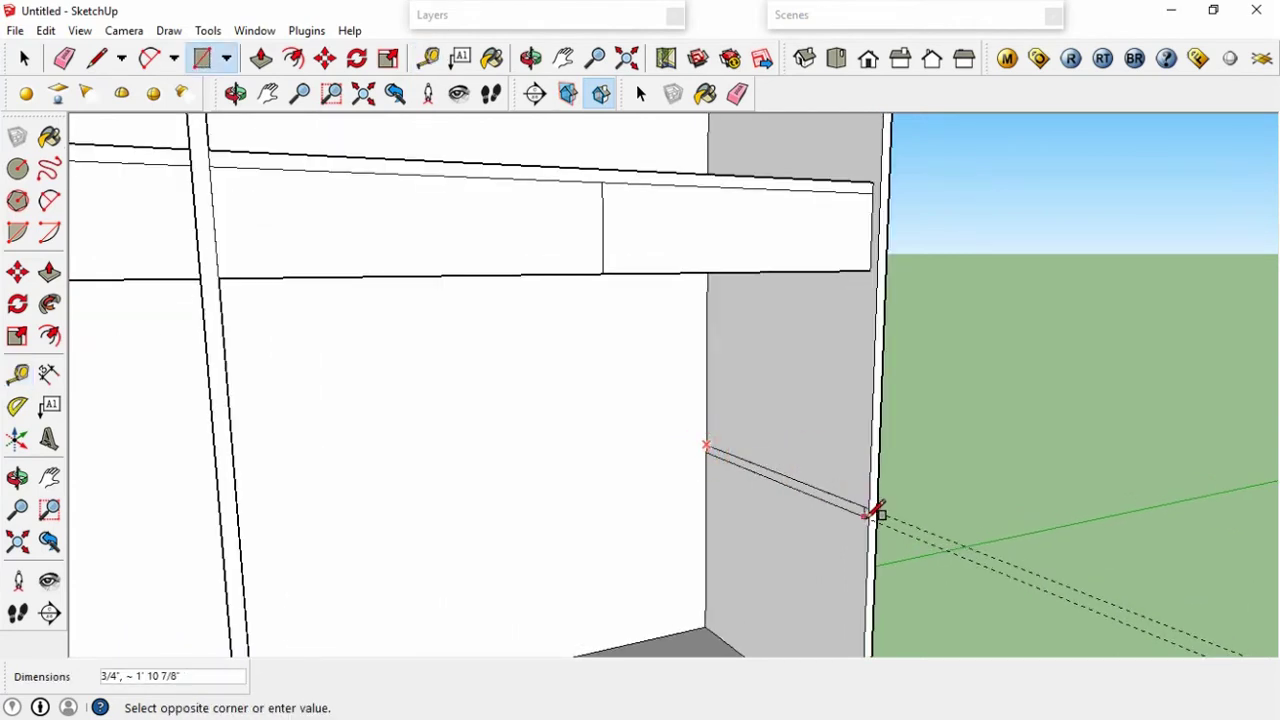
{"action": "key", "text": "p"}
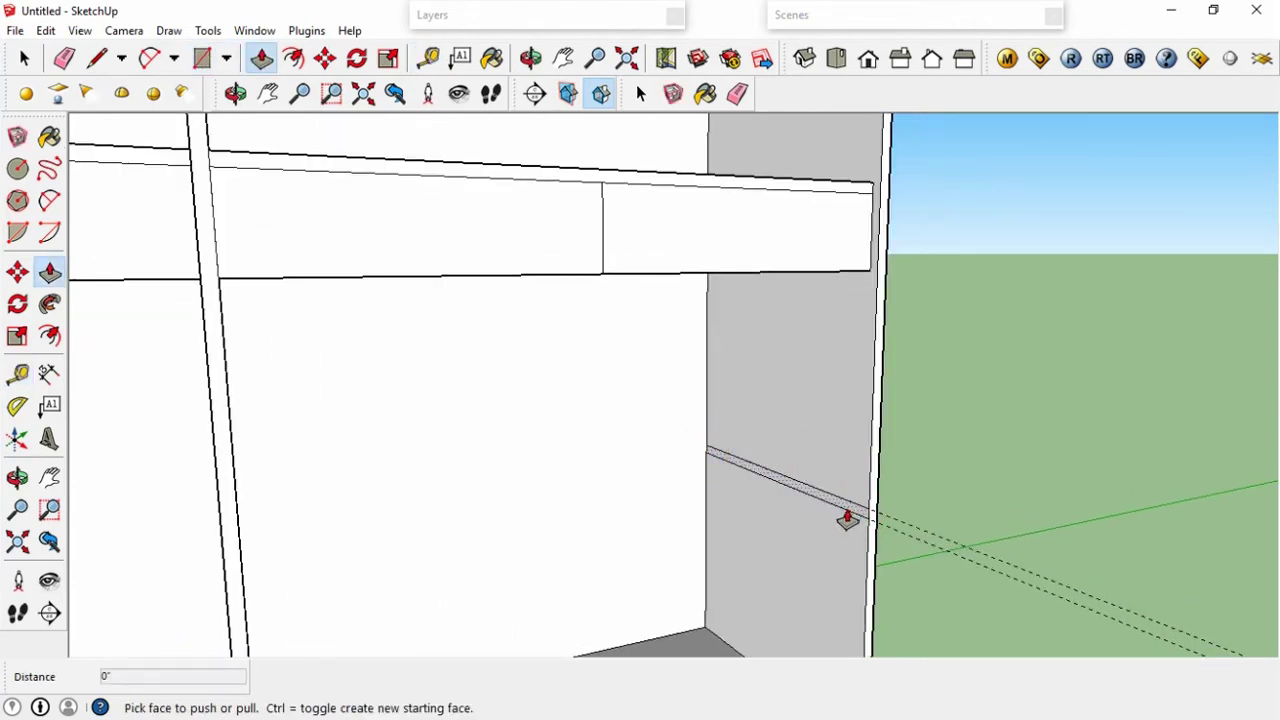
{"action": "left_click", "coordinate": [848, 517]}
{"action": "scroll", "coordinate": [848, 517], "scroll_direction": "down", "scroll_amount": 3}
{"action": "scroll", "coordinate": [846, 516], "scroll_direction": "down", "scroll_amount": 3}
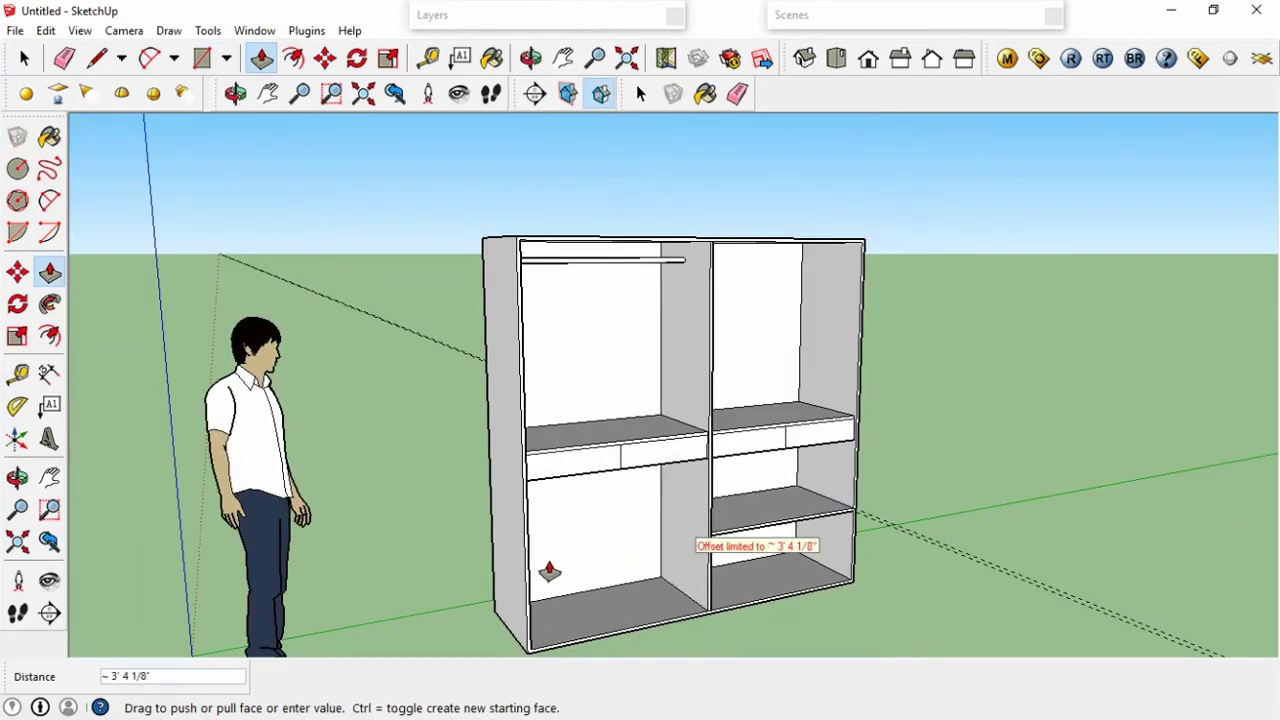
Extend the shelf across the lower-right bay, undoing an attempt to raise it to the drawer.
{"action": "left_click", "coordinate": [530, 566]}
{"action": "scroll", "coordinate": [745, 540], "scroll_direction": "up", "scroll_amount": 4}
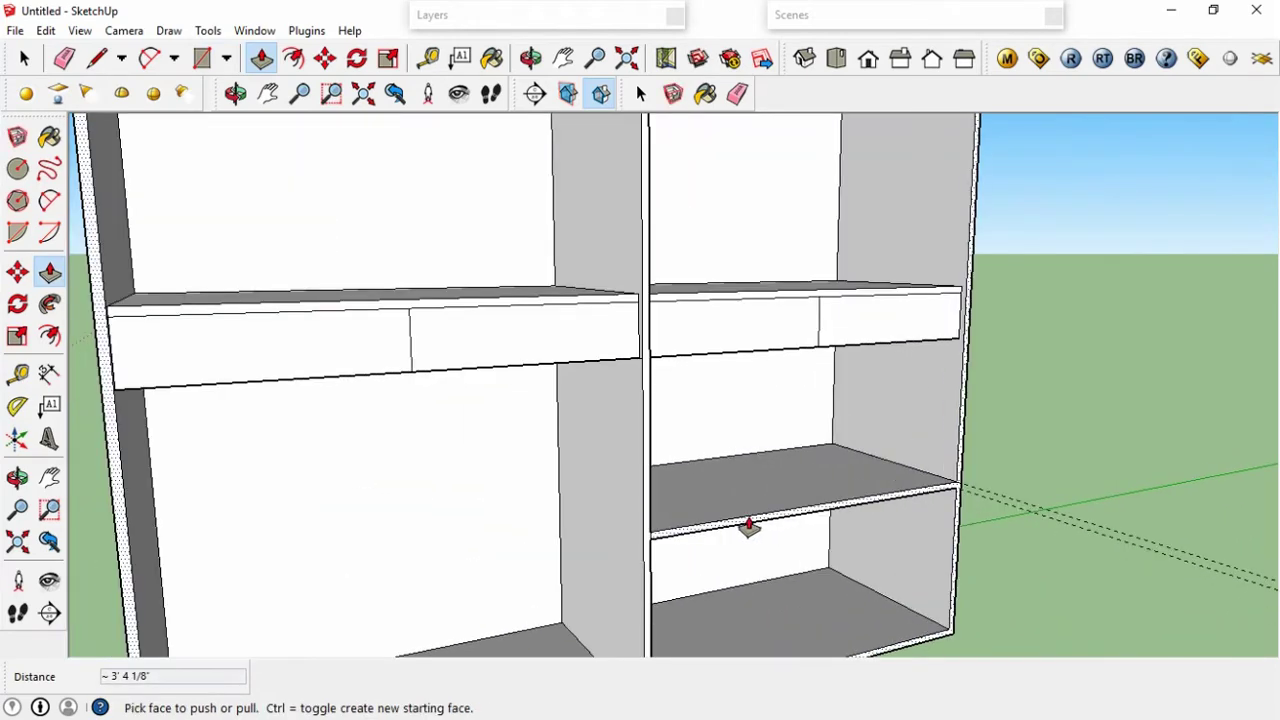
{"action": "left_click", "coordinate": [757, 524]}
{"action": "left_click", "coordinate": [733, 356]}
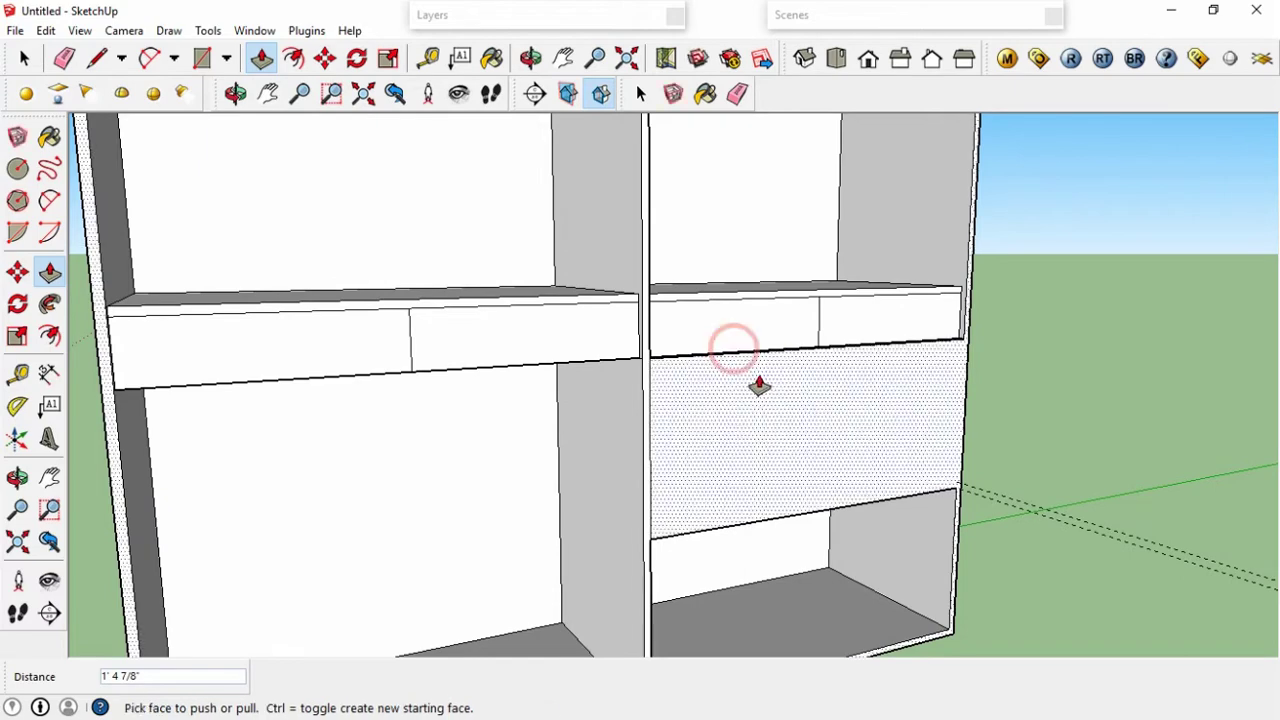
{"action": "key", "text": "ctrl+z"}
Push the shelf's front face back so its edge sits slightly inset, then view it frontally.
{"action": "left_click", "coordinate": [802, 519]}
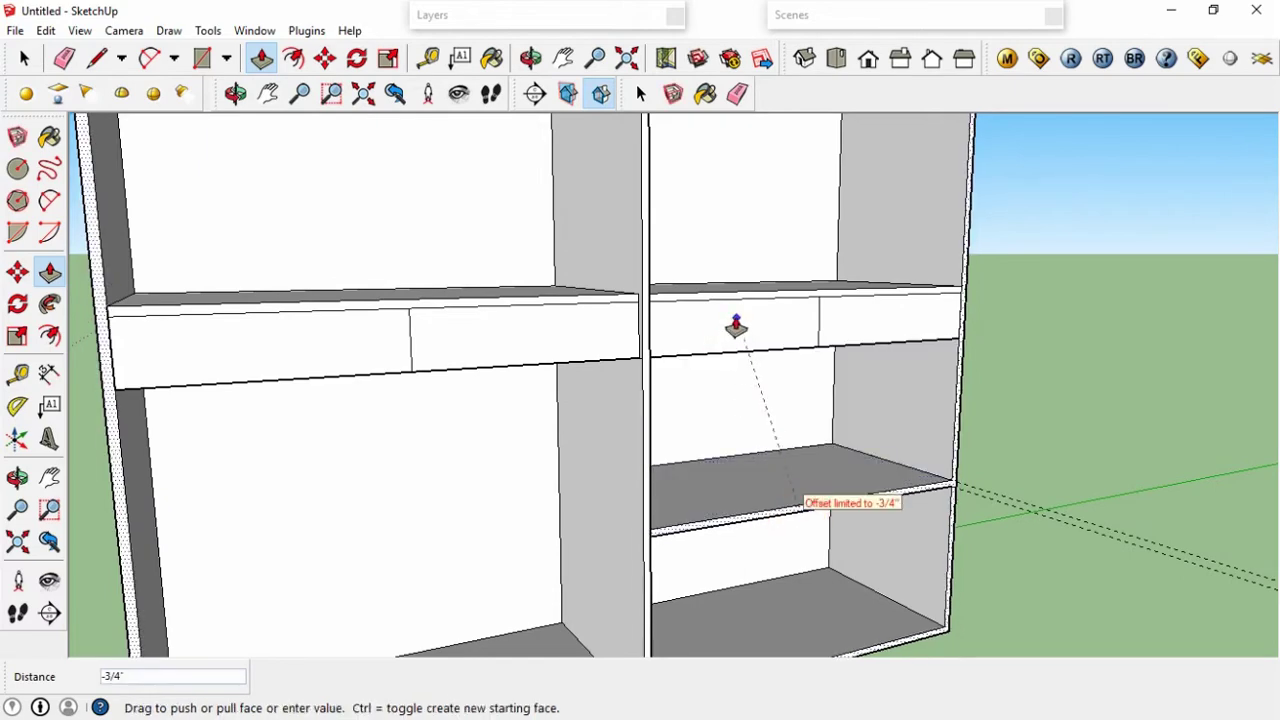
{"action": "left_click", "coordinate": [731, 332]}
{"action": "scroll", "coordinate": [966, 486], "scroll_direction": "up", "scroll_amount": 2}
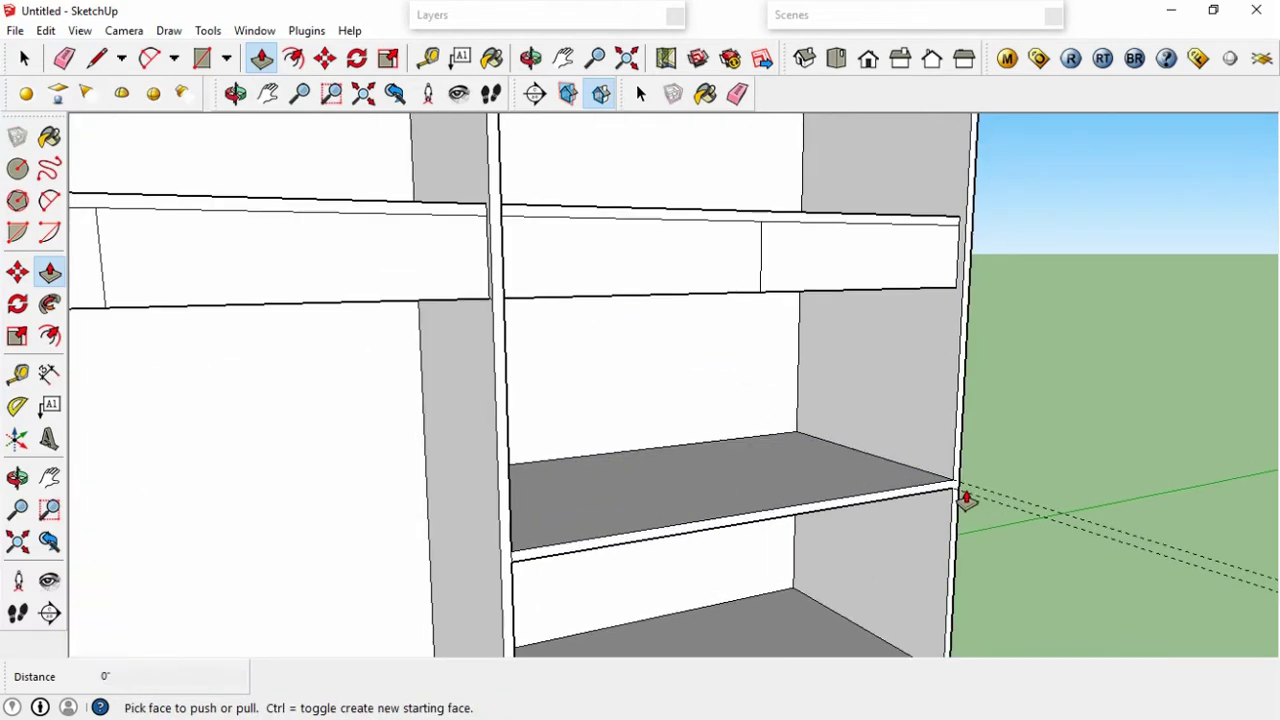
{"action": "scroll", "coordinate": [966, 490], "scroll_direction": "up", "scroll_amount": 2}
{"action": "scroll", "coordinate": [966, 496], "scroll_direction": "up", "scroll_amount": 2}
{"action": "scroll", "coordinate": [966, 496], "scroll_direction": "up", "scroll_amount": 1}
{"action": "scroll", "coordinate": [966, 496], "scroll_direction": "down", "scroll_amount": 1}
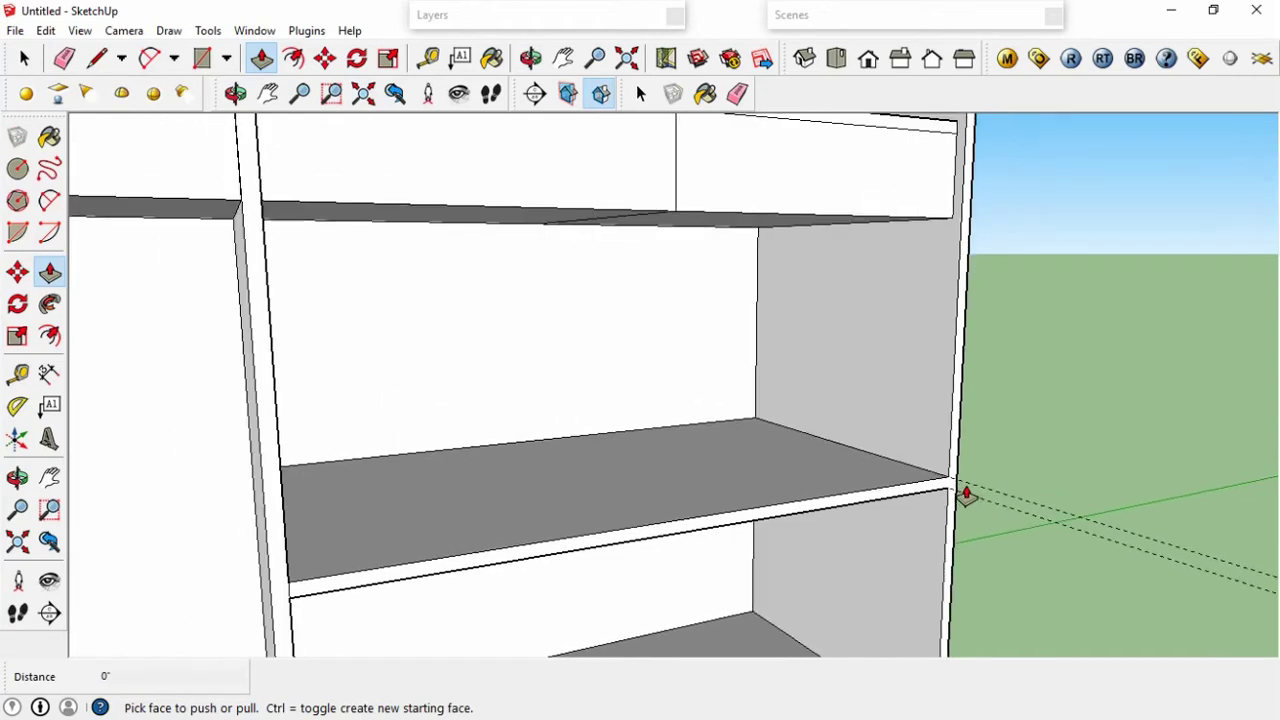
{"action": "key", "text": "l"}
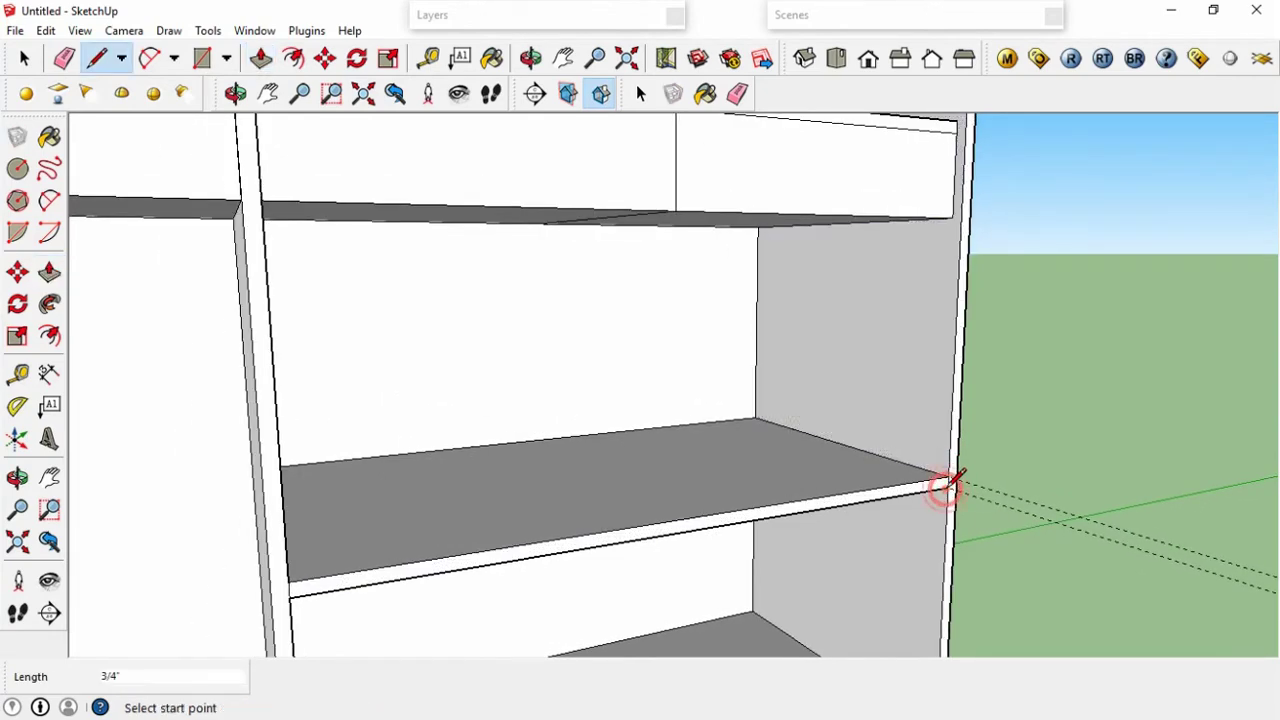
{"action": "key", "text": "p"}
{"action": "left_click", "coordinate": [612, 534]}
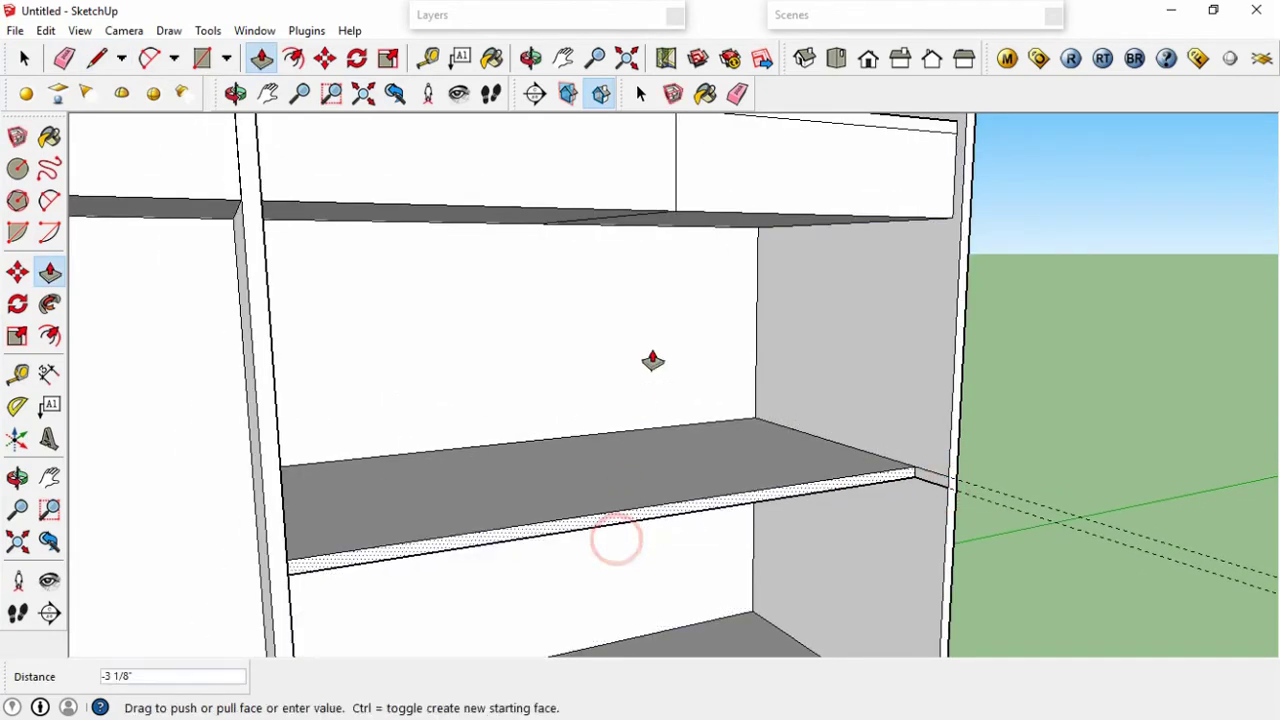
{"action": "left_click", "coordinate": [690, 216]}
{"action": "scroll", "coordinate": [986, 451], "scroll_direction": "down", "scroll_amount": 3}
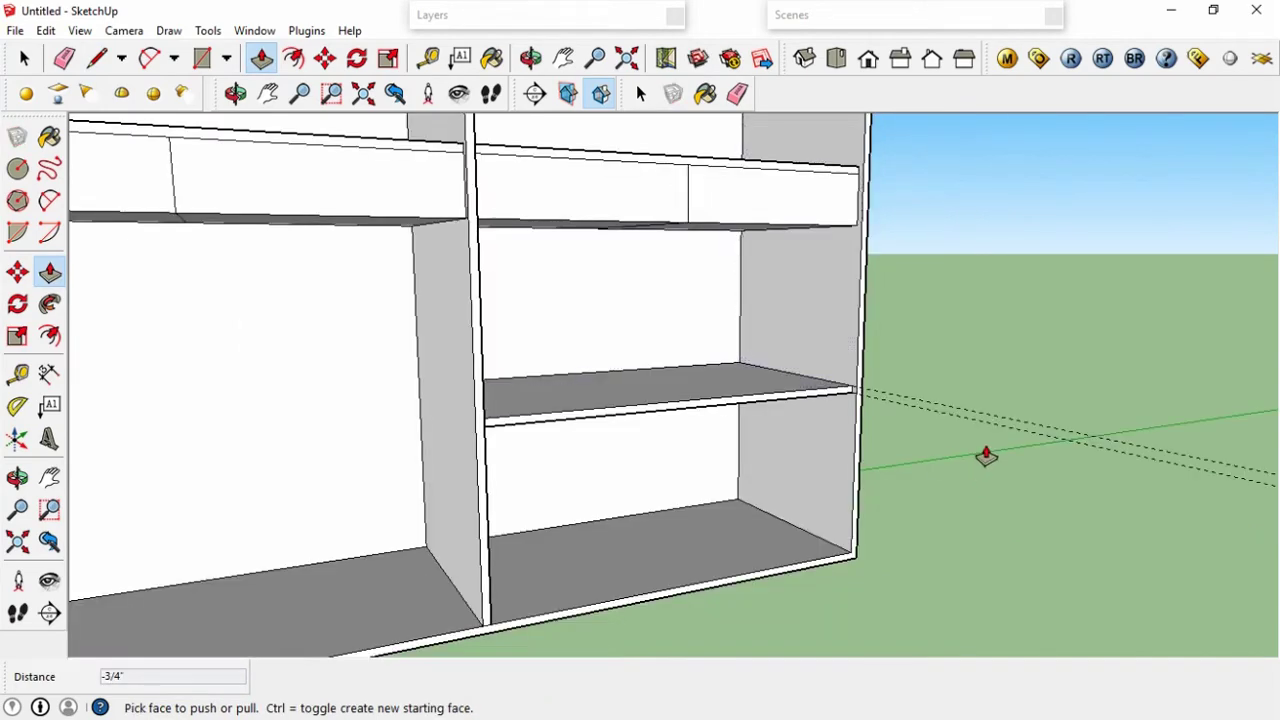
{"action": "scroll", "coordinate": [986, 457], "scroll_direction": "down", "scroll_amount": 1}
{"action": "mouse_move", "coordinate": [986, 457]}
{"action": "middle_mouse_down"}
{"action": "mouse_move", "coordinate": [917, 415]}
{"action": "mouse_move", "coordinate": [457, 457]}
{"action": "mouse_move", "coordinate": [614, 462]}
{"action": "mouse_move", "coordinate": [686, 391]}
{"action": "mouse_move", "coordinate": [920, 366]}
{"action": "mouse_move", "coordinate": [625, 408]}
{"action": "mouse_move", "coordinate": [614, 391]}
{"action": "mouse_move", "coordinate": [577, 391]}
{"action": "mouse_move", "coordinate": [623, 451]}
{"action": "mouse_move", "coordinate": [650, 438]}
{"action": "middle_mouse_up"}
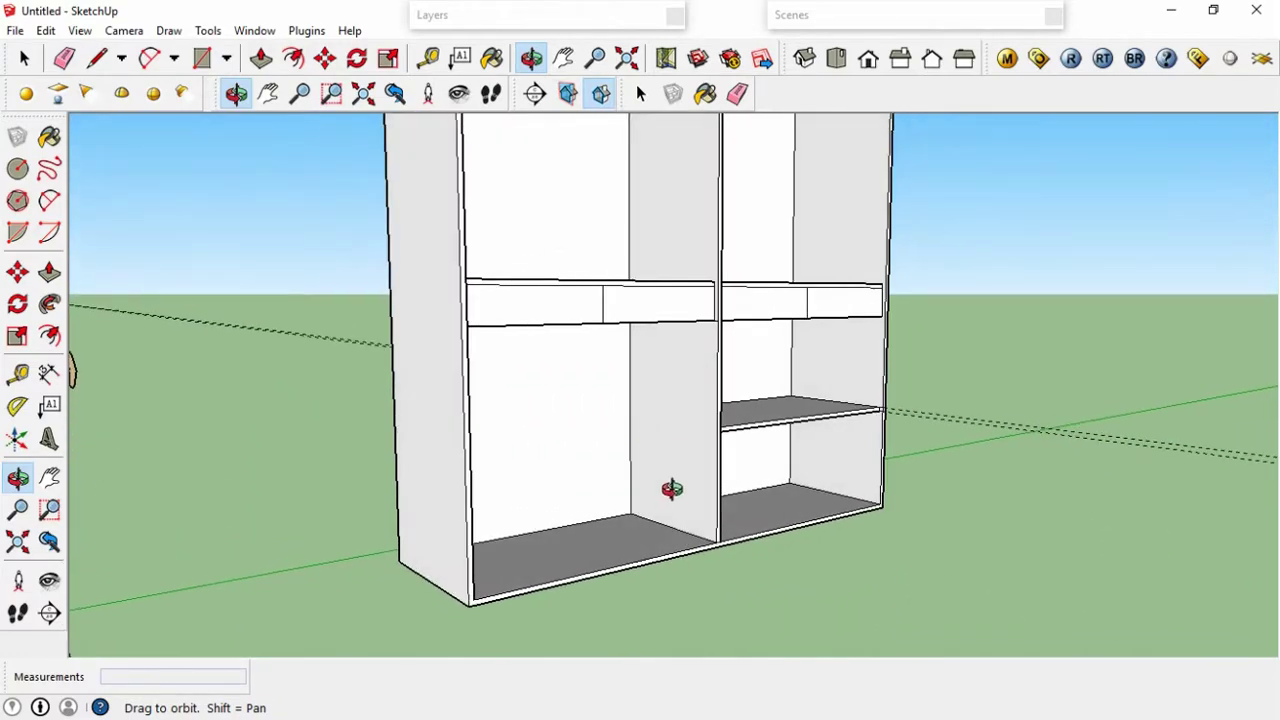
Place guides at the right shelf's height and 0.75 below it in the lower-left bay.
{"action": "key", "text": "t"}
{"action": "left_click", "coordinate": [670, 527]}
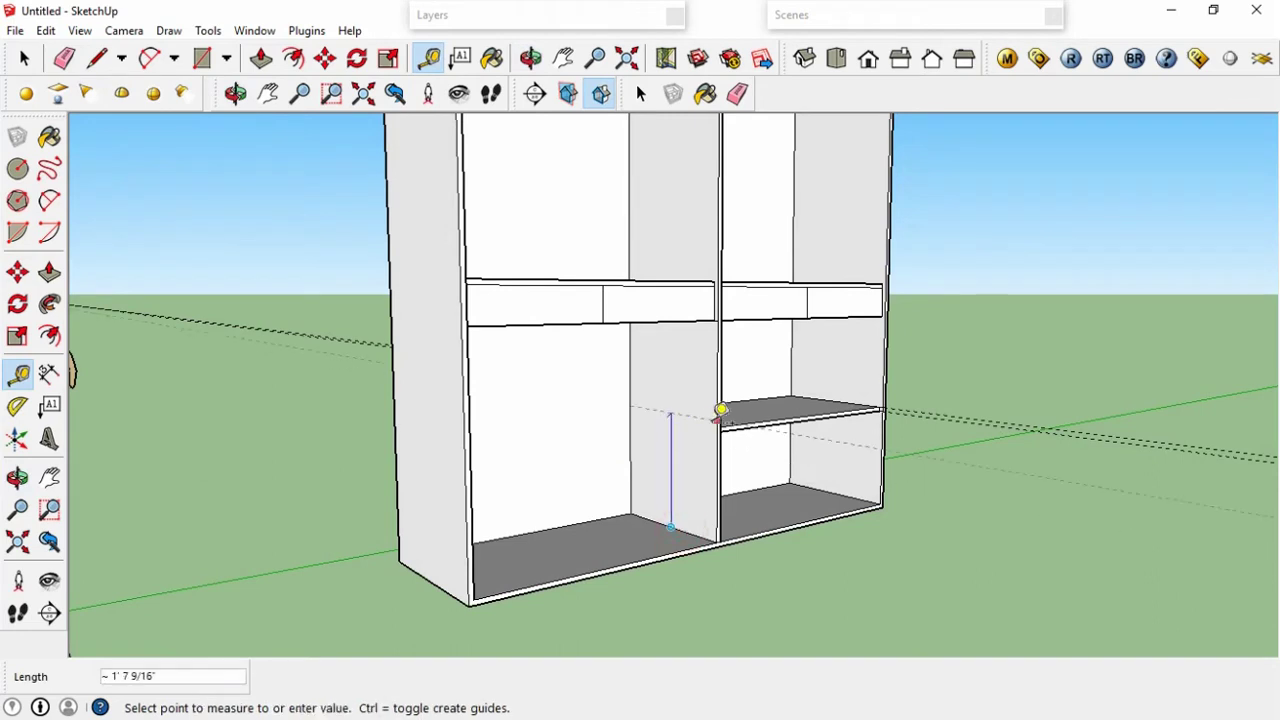
{"action": "left_click", "coordinate": [630, 417]}
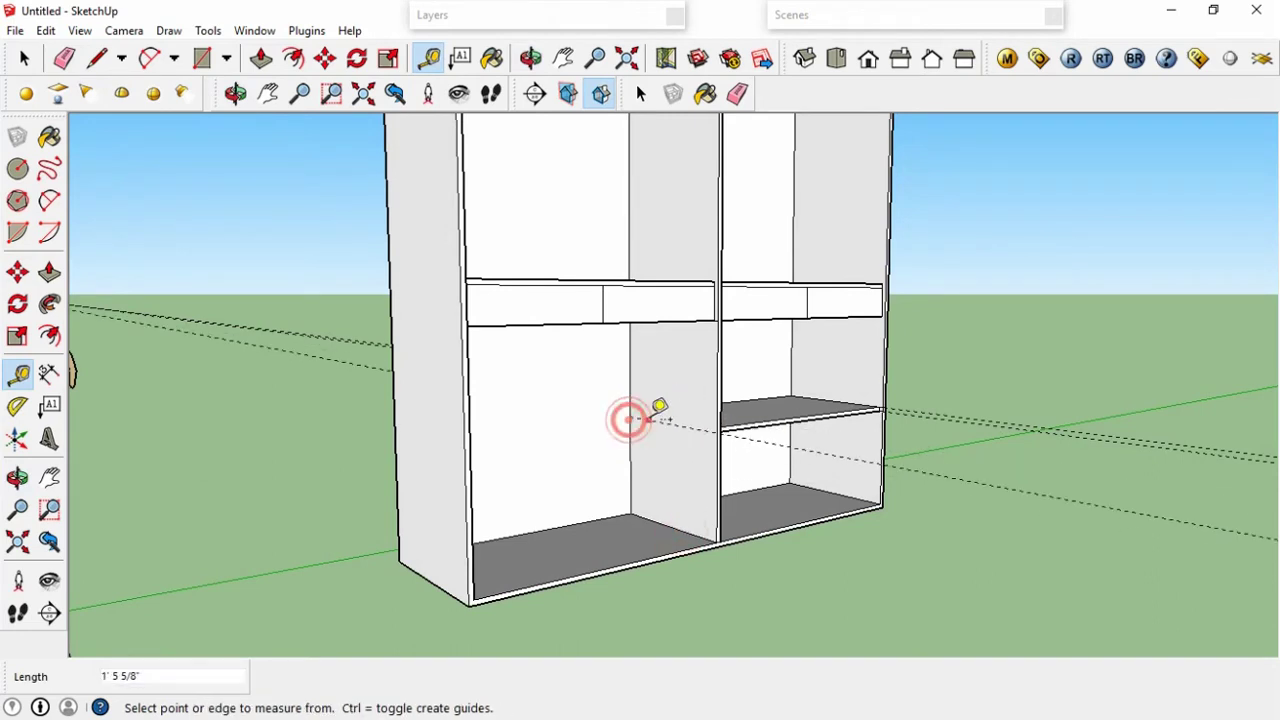
{"action": "left_click", "coordinate": [651, 419]}
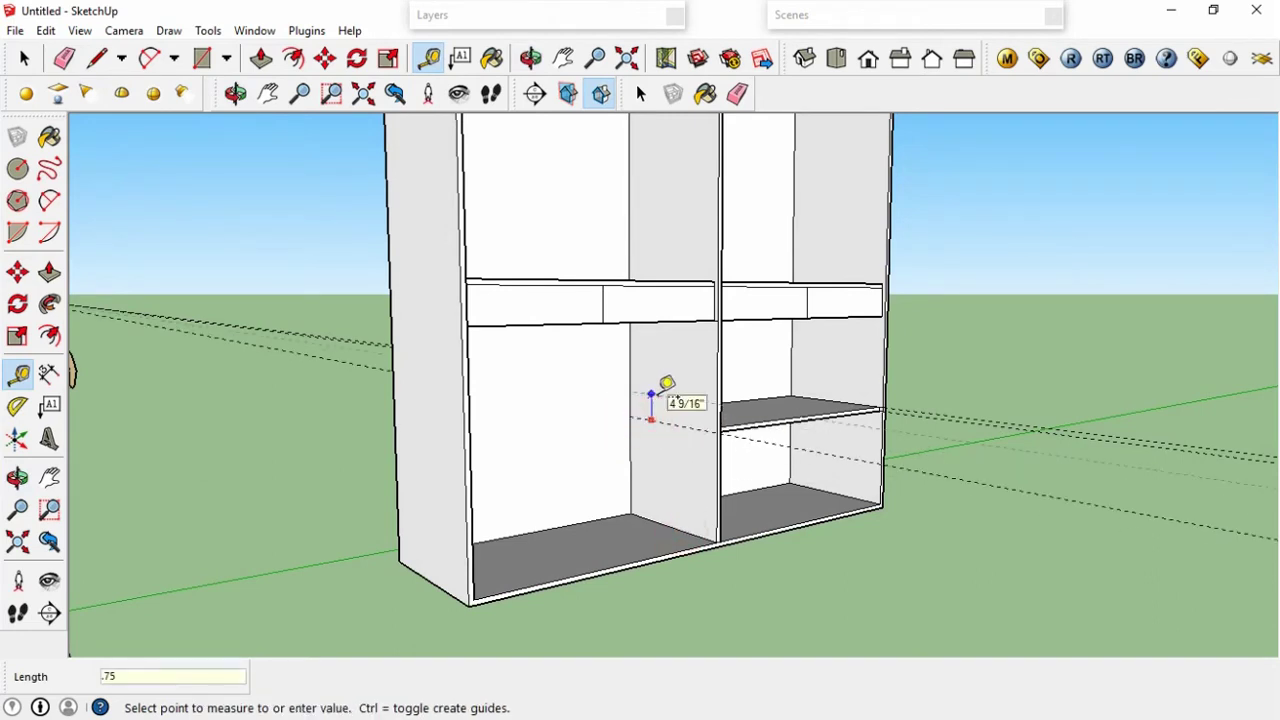
{"action": "scroll", "coordinate": [667, 390], "scroll_direction": "up", "scroll_amount": 3}
{"action": "scroll", "coordinate": [666, 400], "scroll_direction": "up", "scroll_amount": 3}
Draw the shelf strip on the panel and extrude it to the left cabinet wall.
{"action": "key", "text": "r"}
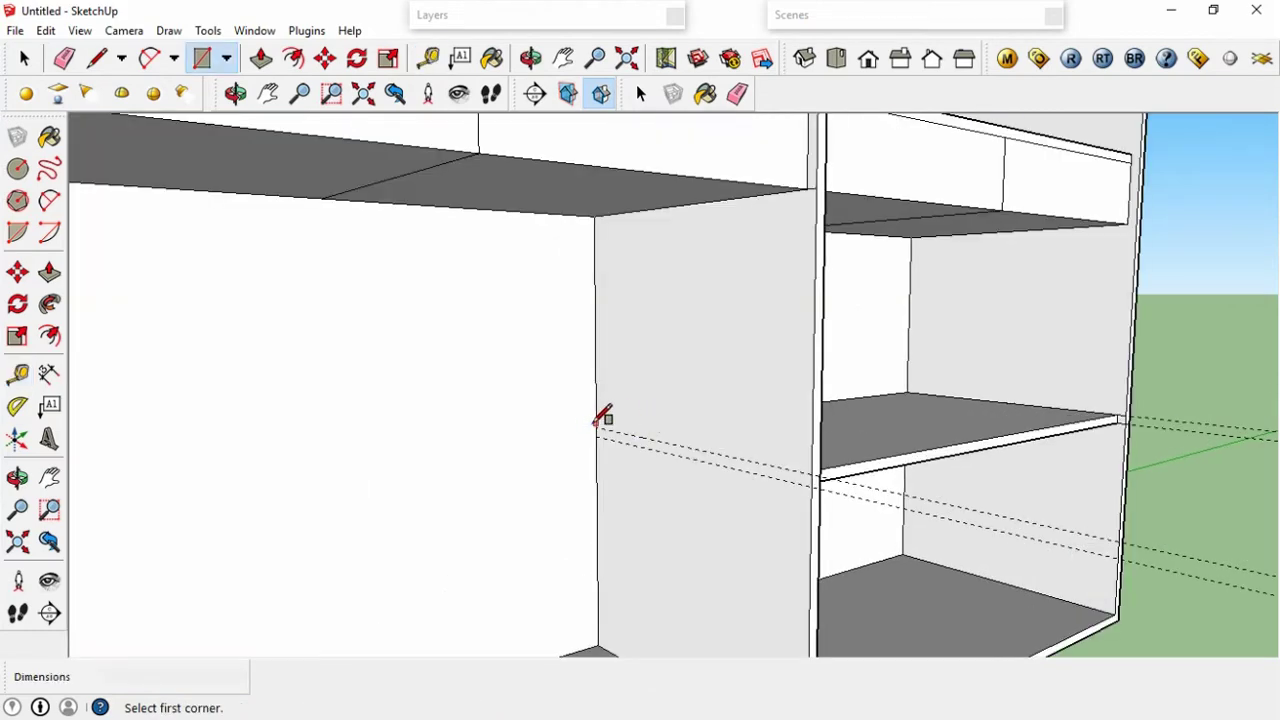
{"action": "left_click", "coordinate": [593, 426]}
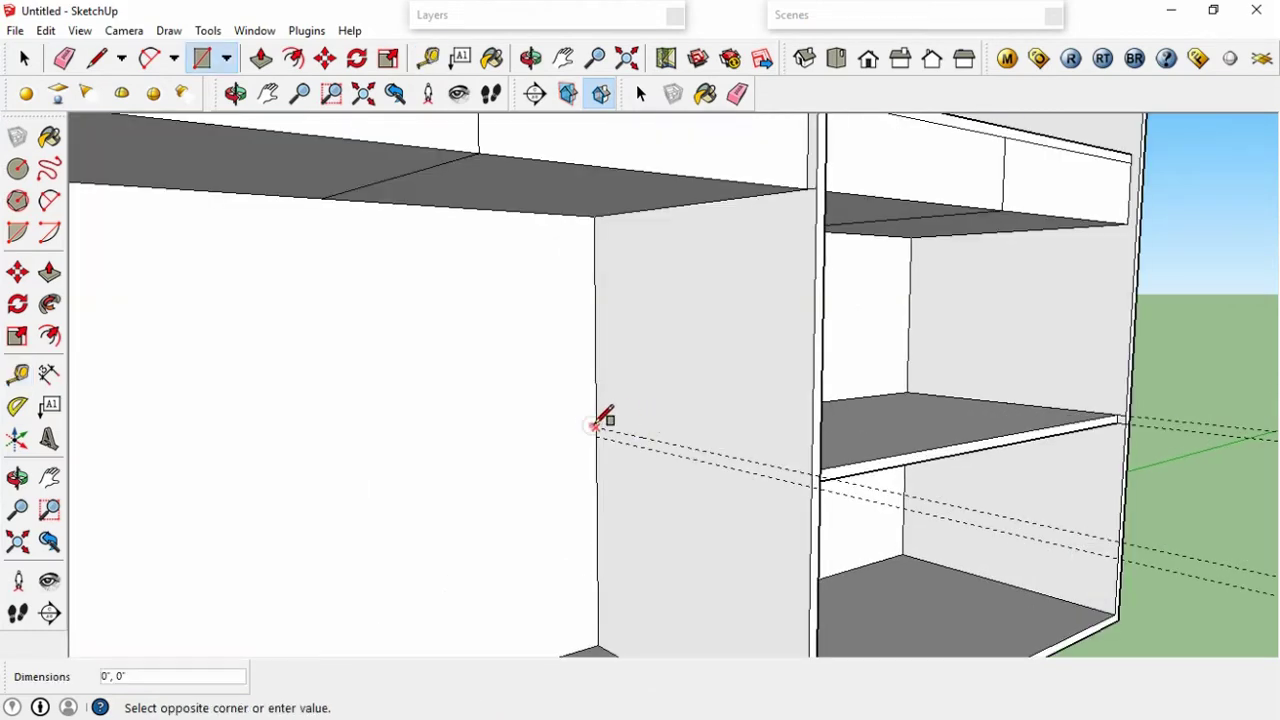
{"action": "middle_click_drag", "start_coordinate": [820, 480], "coordinate": [808, 497]}
{"action": "key", "text": "p"}
{"action": "left_click", "coordinate": [810, 493]}
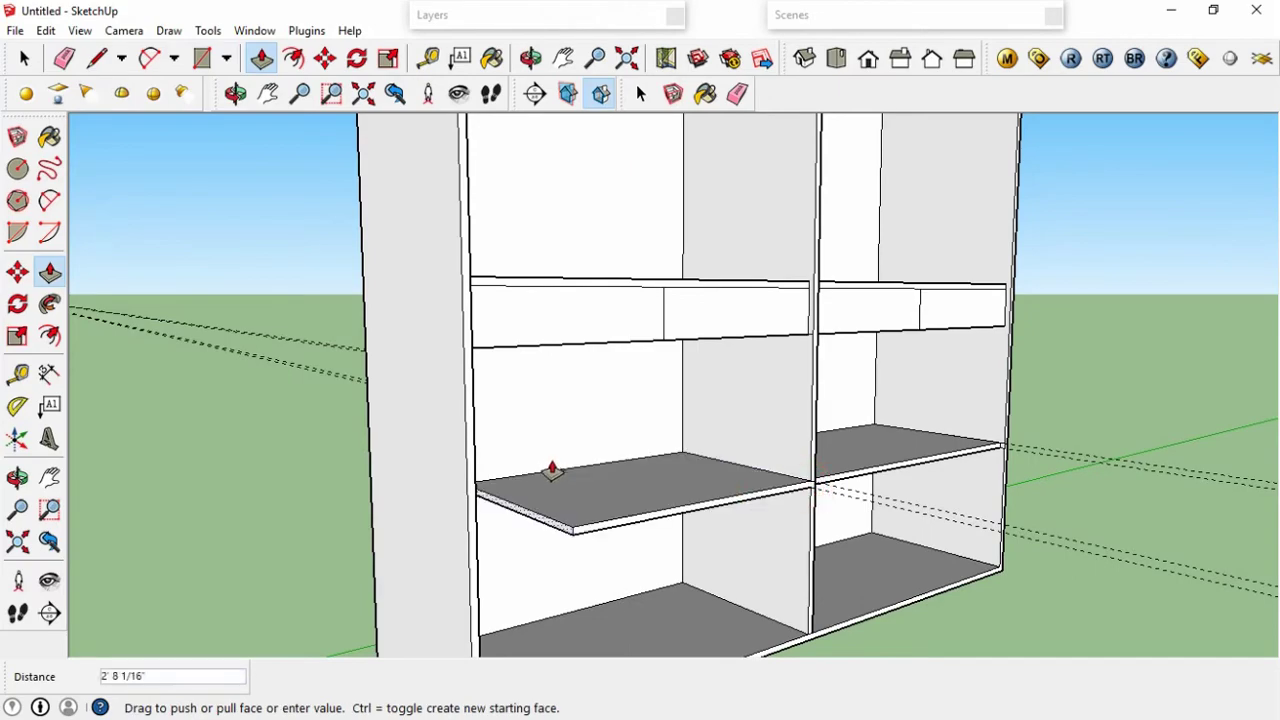
{"action": "left_click", "coordinate": [475, 447]}
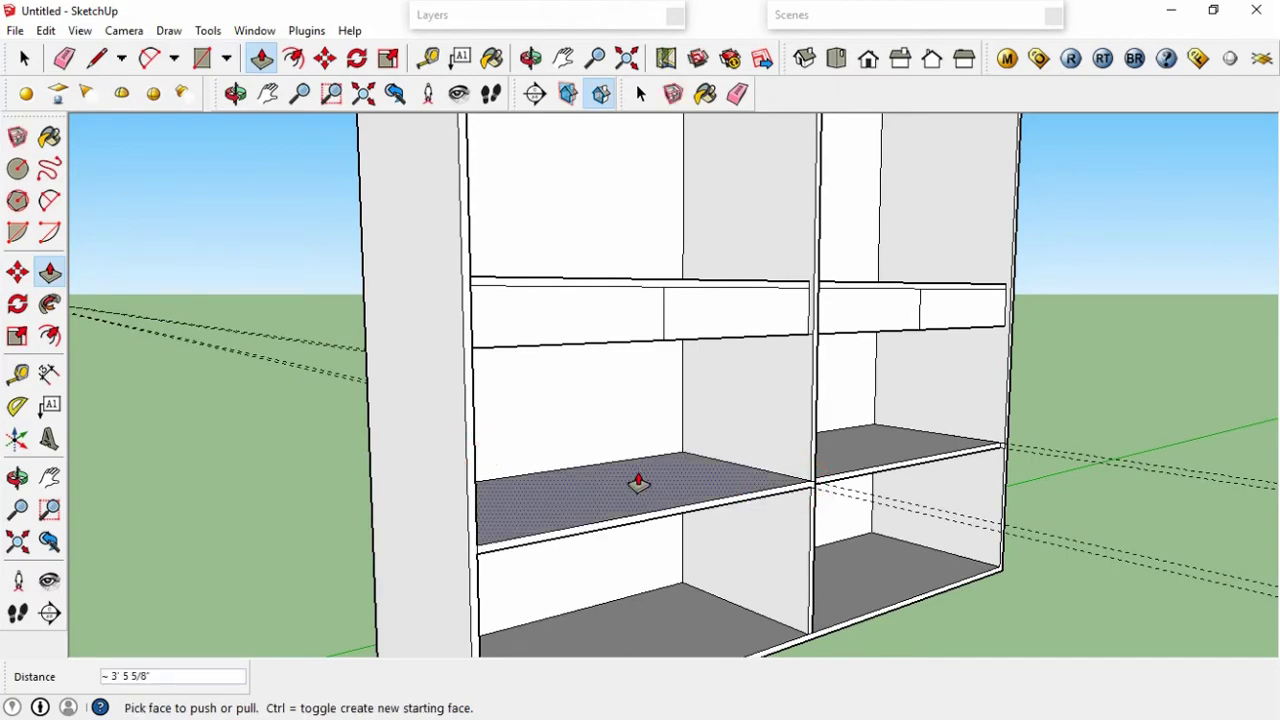
{"action": "middle_click_drag", "start_coordinate": [638, 482], "coordinate": [406, 535]}
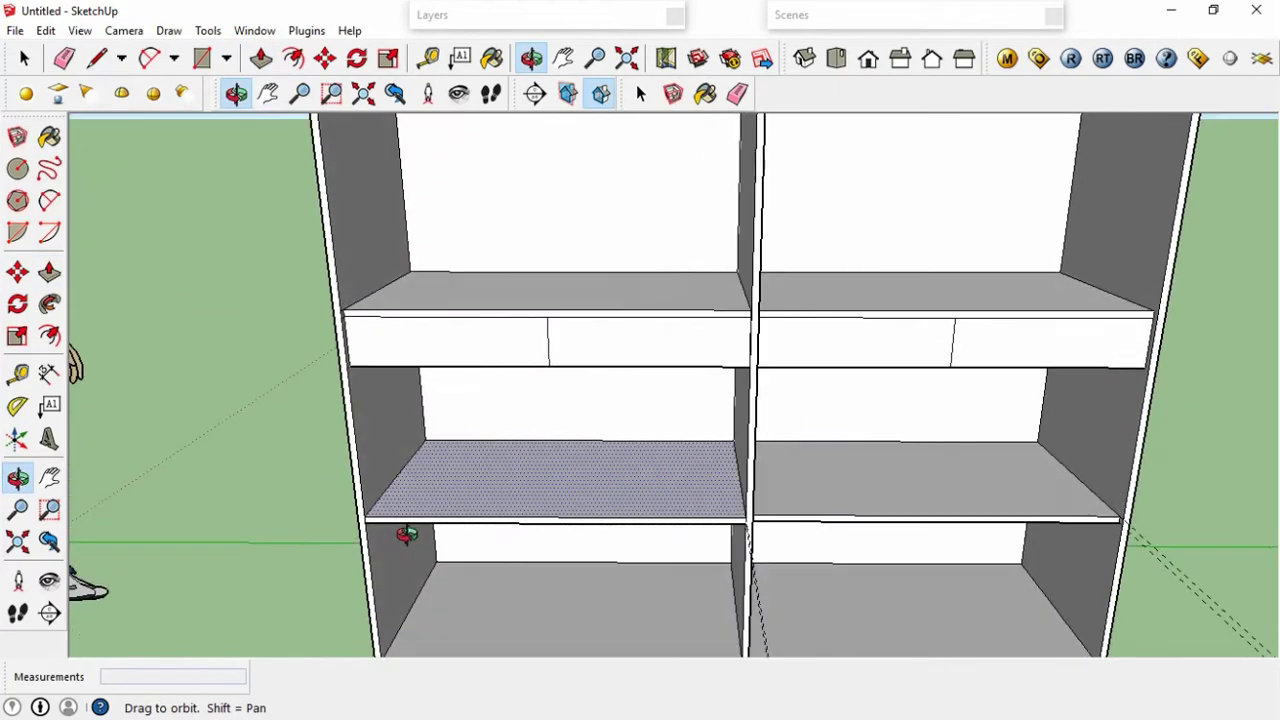
Place guides in the bottom-left compartment to locate the new divider.
{"action": "middle_click_drag", "start_coordinate": [560, 486], "coordinate": [631, 397], "text": "shift"}
{"action": "key", "text": "t"}
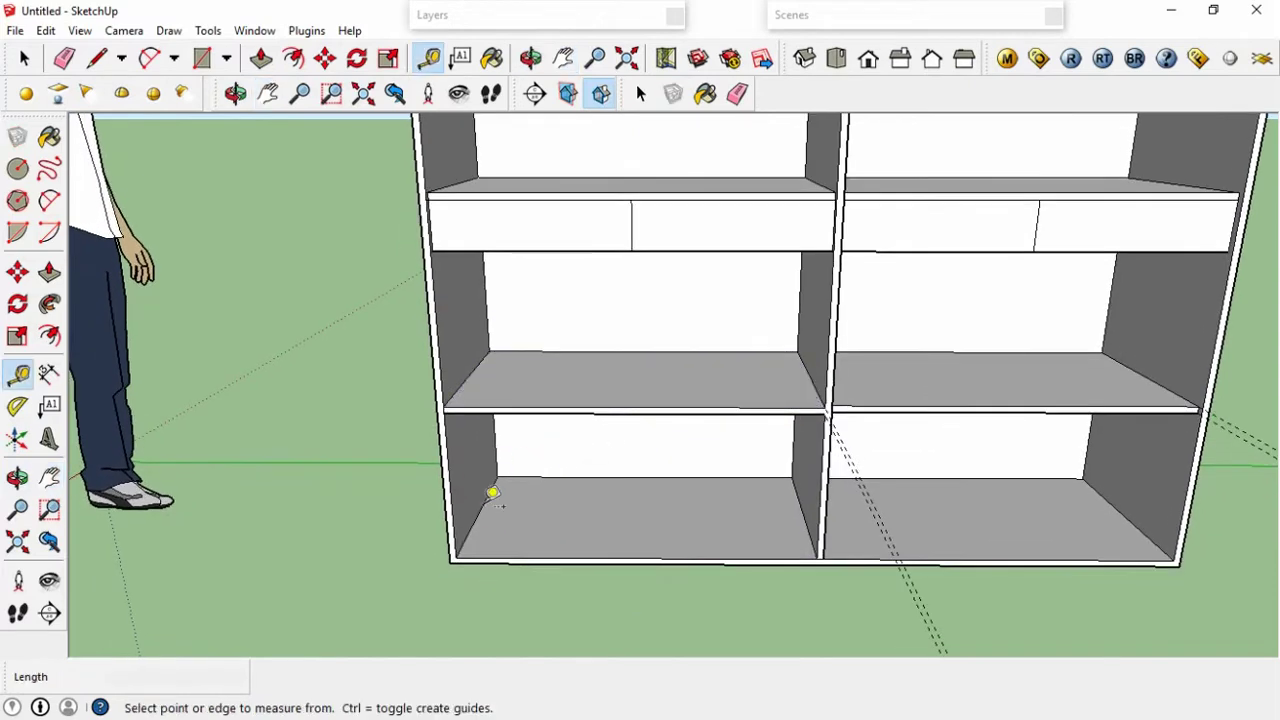
{"action": "left_click", "coordinate": [478, 513]}
{"action": "left_click", "coordinate": [641, 474]}
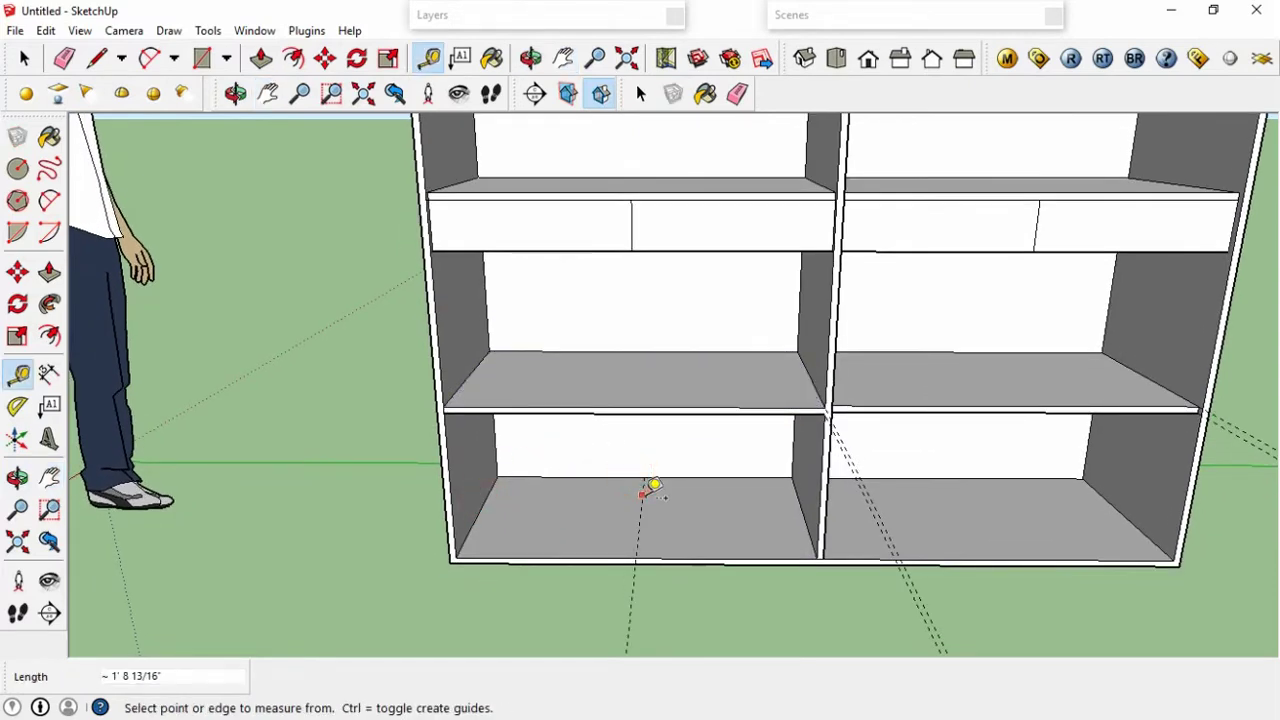
{"action": "left_click", "coordinate": [641, 495]}
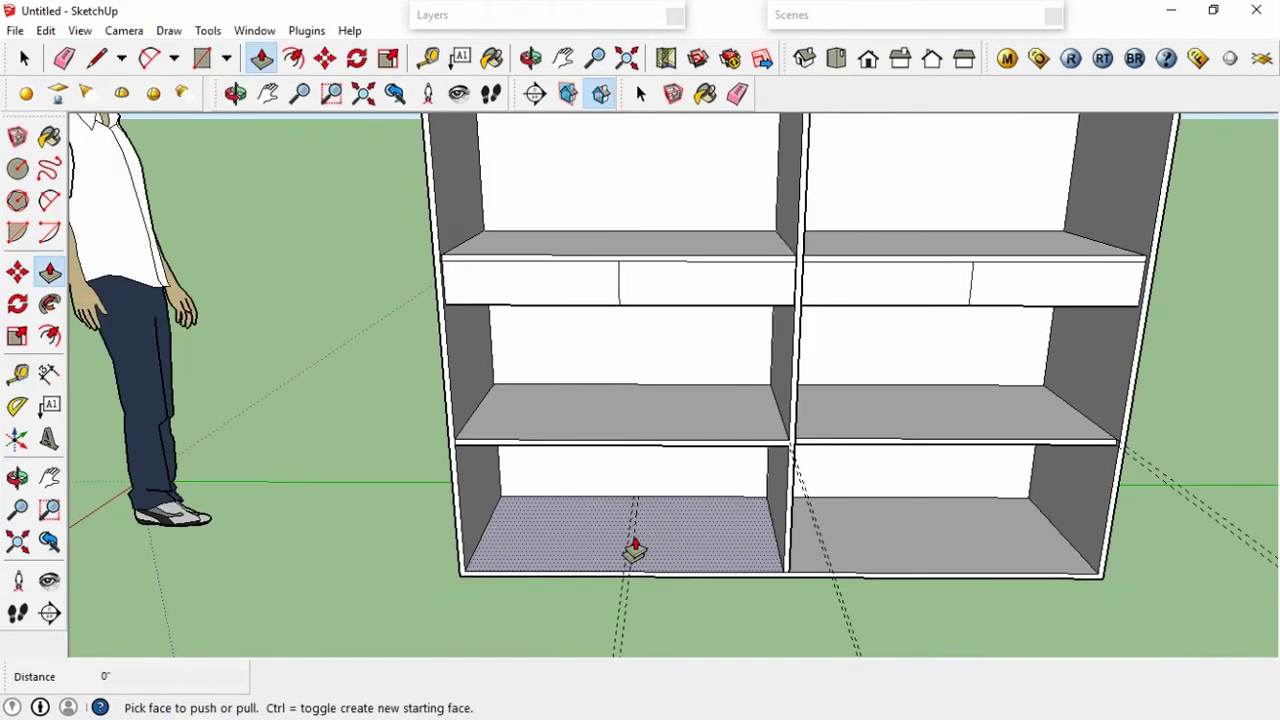
{"action": "left_click", "coordinate": [632, 495]}
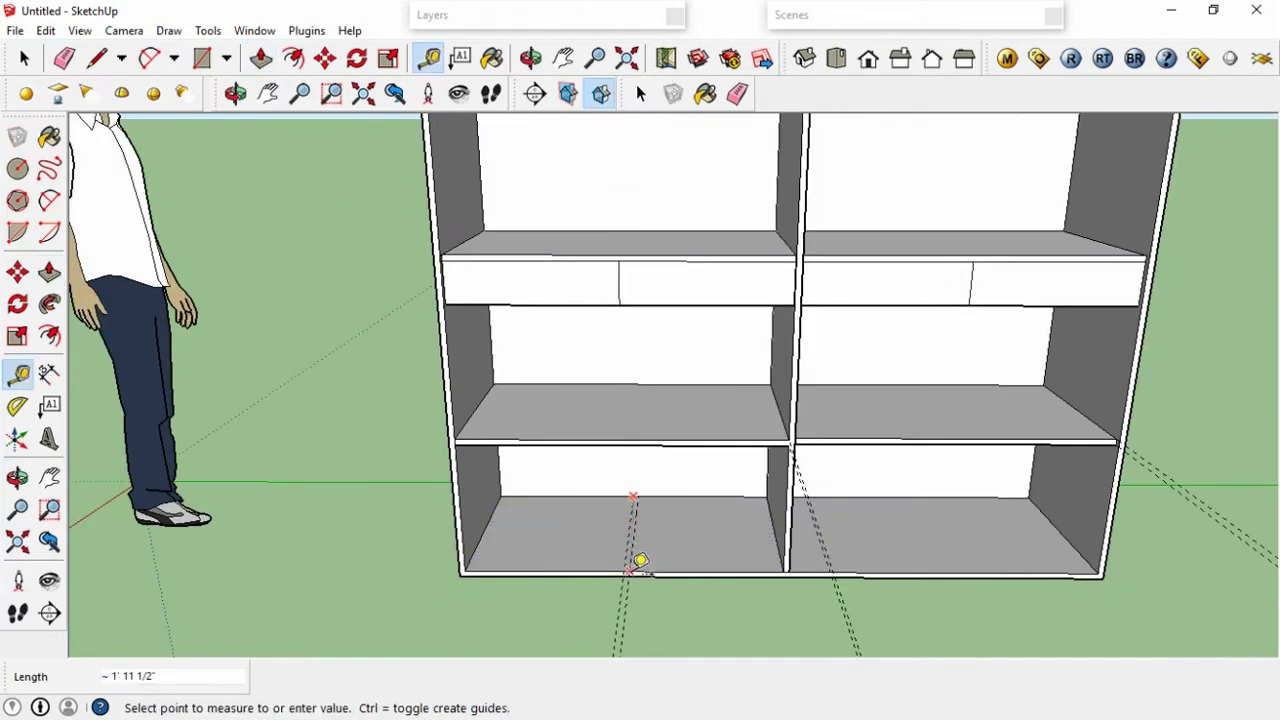
Draw a thin divider outline on the floor and extrude it up to the shelf.
{"action": "key", "text": "r"}
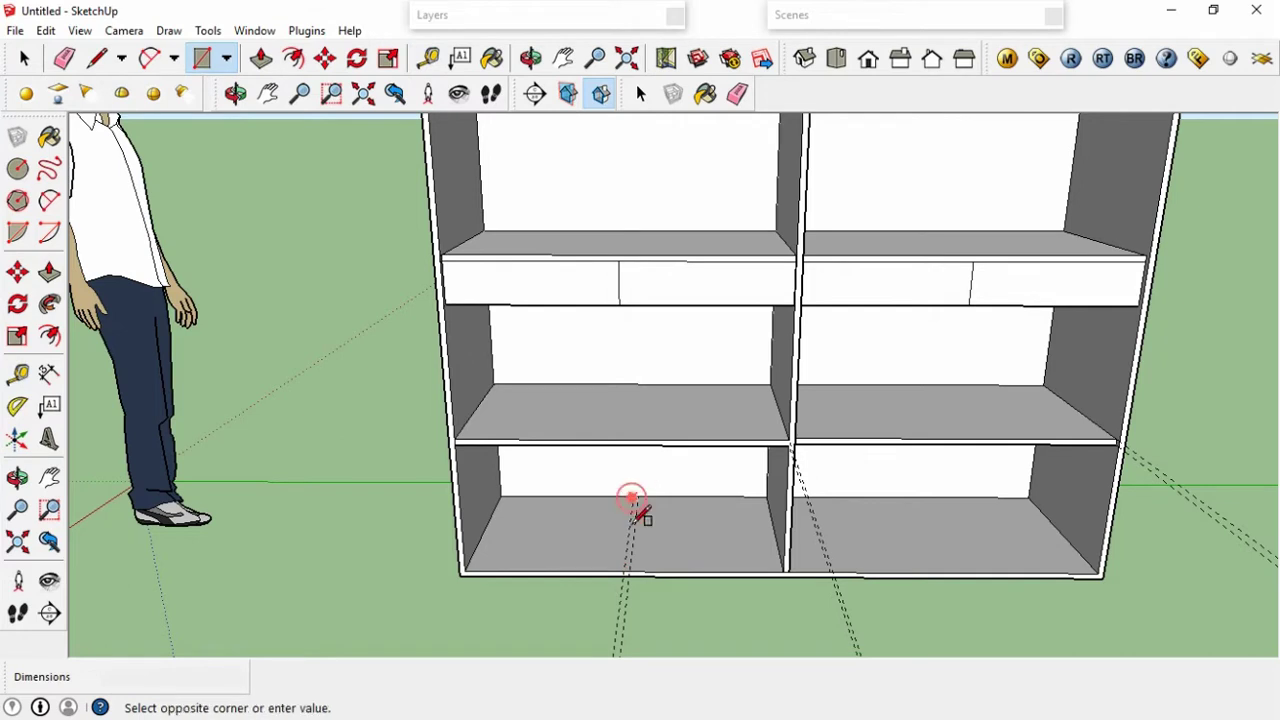
{"action": "left_click", "coordinate": [631, 570]}
{"action": "key", "text": "p"}
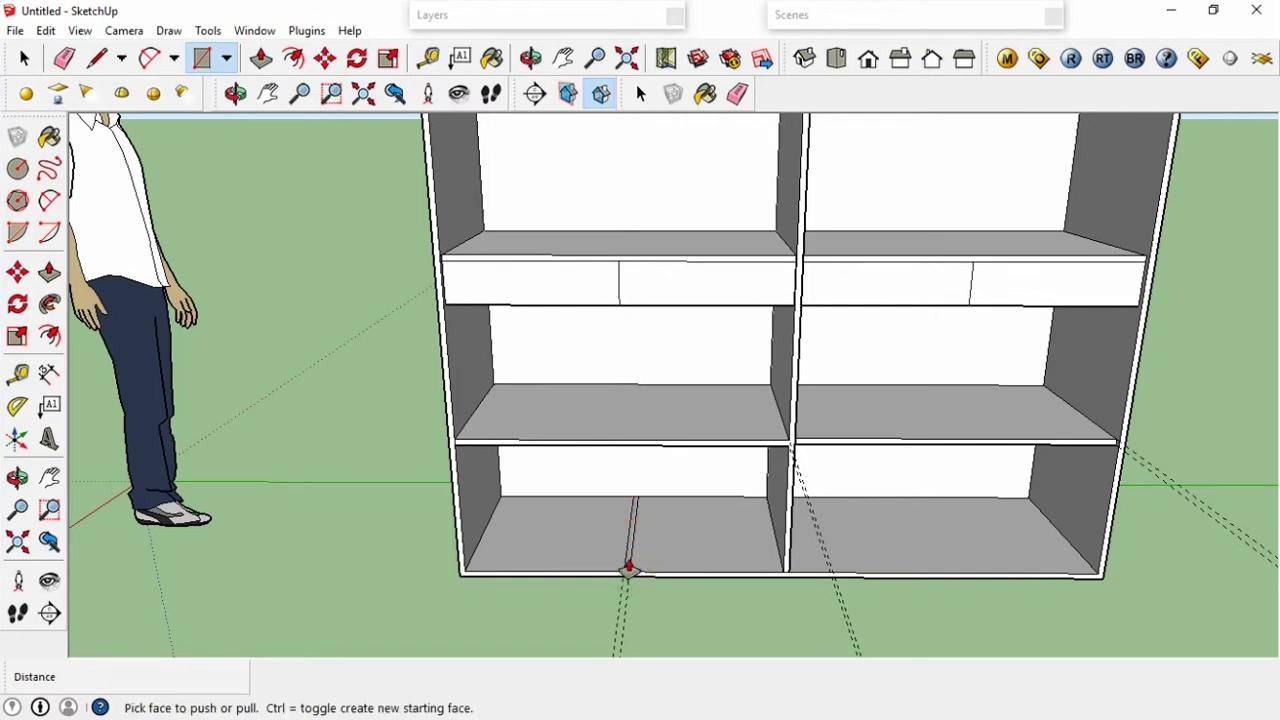
{"action": "left_click", "coordinate": [629, 563]}
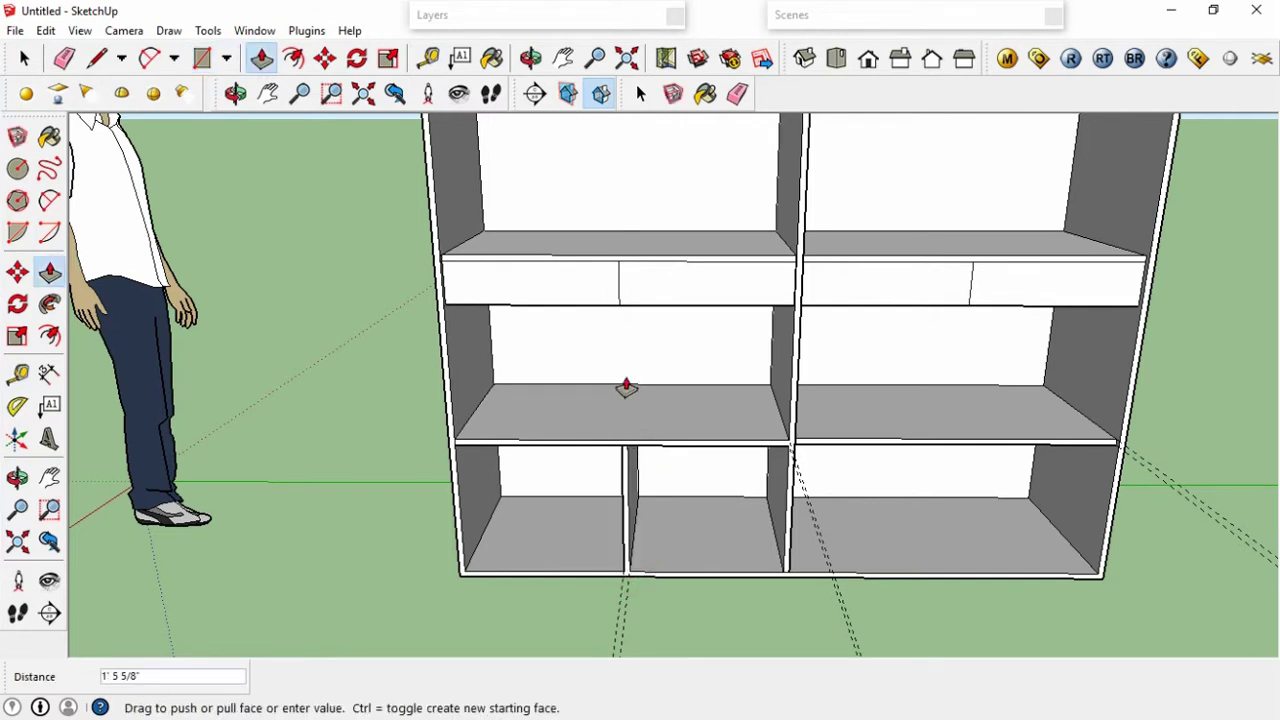
{"action": "left_click", "coordinate": [640, 446]}
{"action": "scroll", "coordinate": [635, 440], "scroll_direction": "up", "scroll_amount": 3}
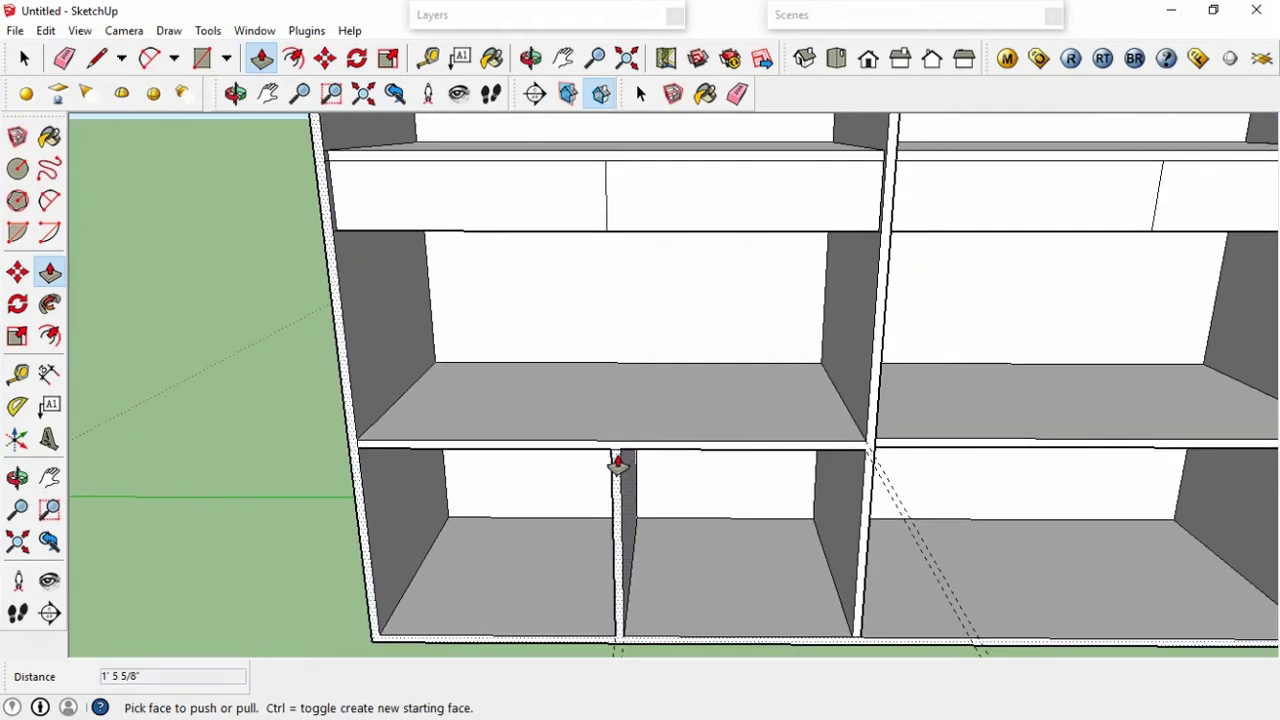
Pull the divider's top face up to the drawer bottom and orbit to inspect it.
{"action": "left_click", "coordinate": [618, 462]}
{"action": "left_click", "coordinate": [611, 480]}
{"action": "left_click", "coordinate": [616, 476]}
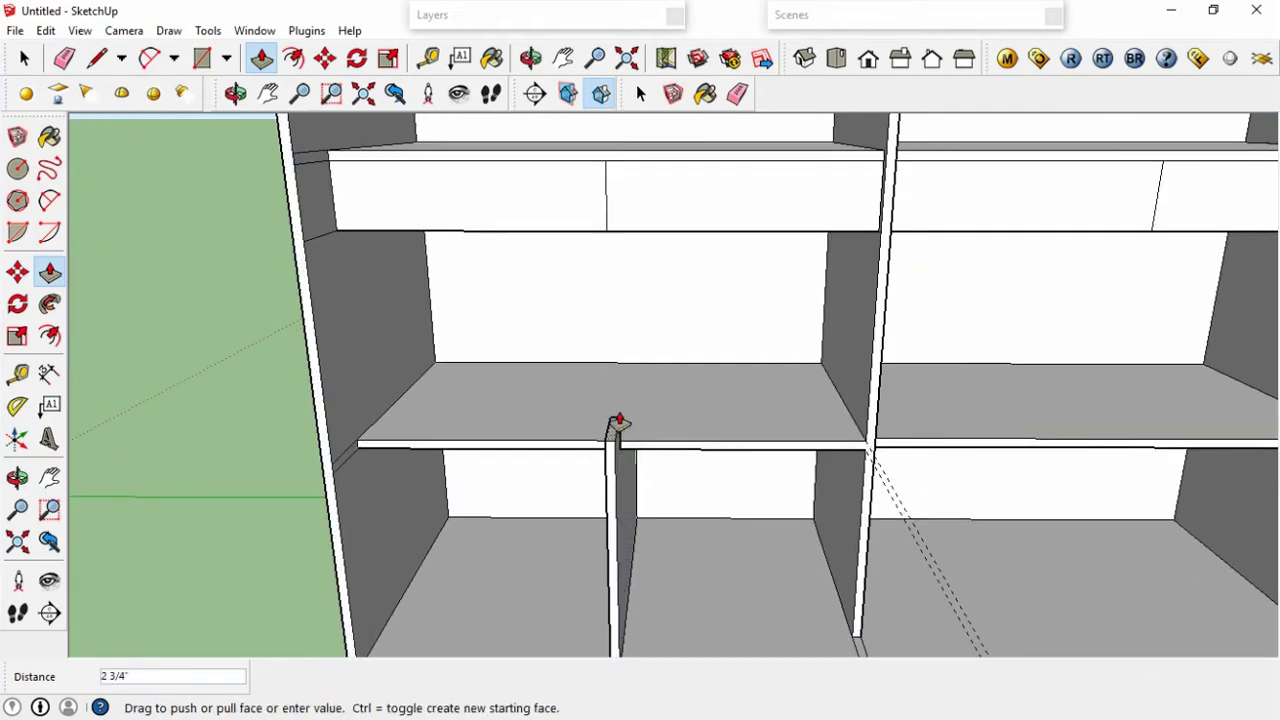
{"action": "left_click", "coordinate": [638, 244]}
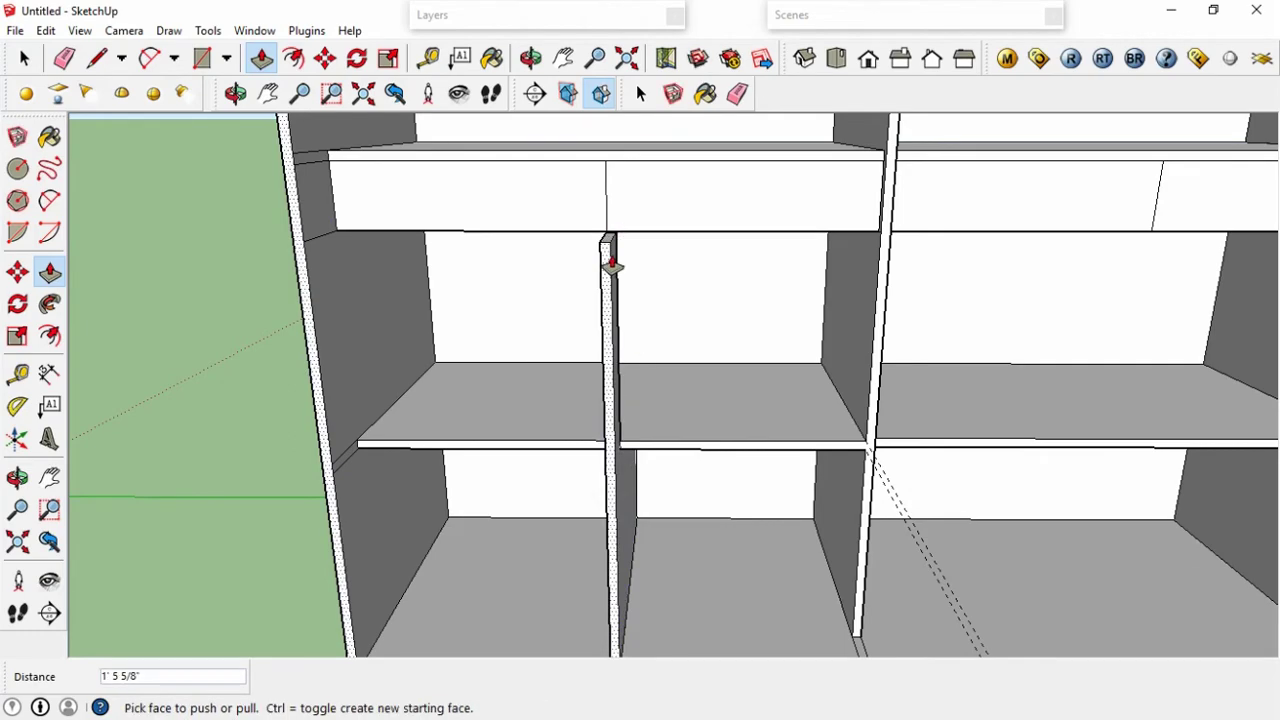
{"action": "key", "text": "o"}
{"action": "left_click_drag", "start_coordinate": [636, 268], "coordinate": [811, 289]}
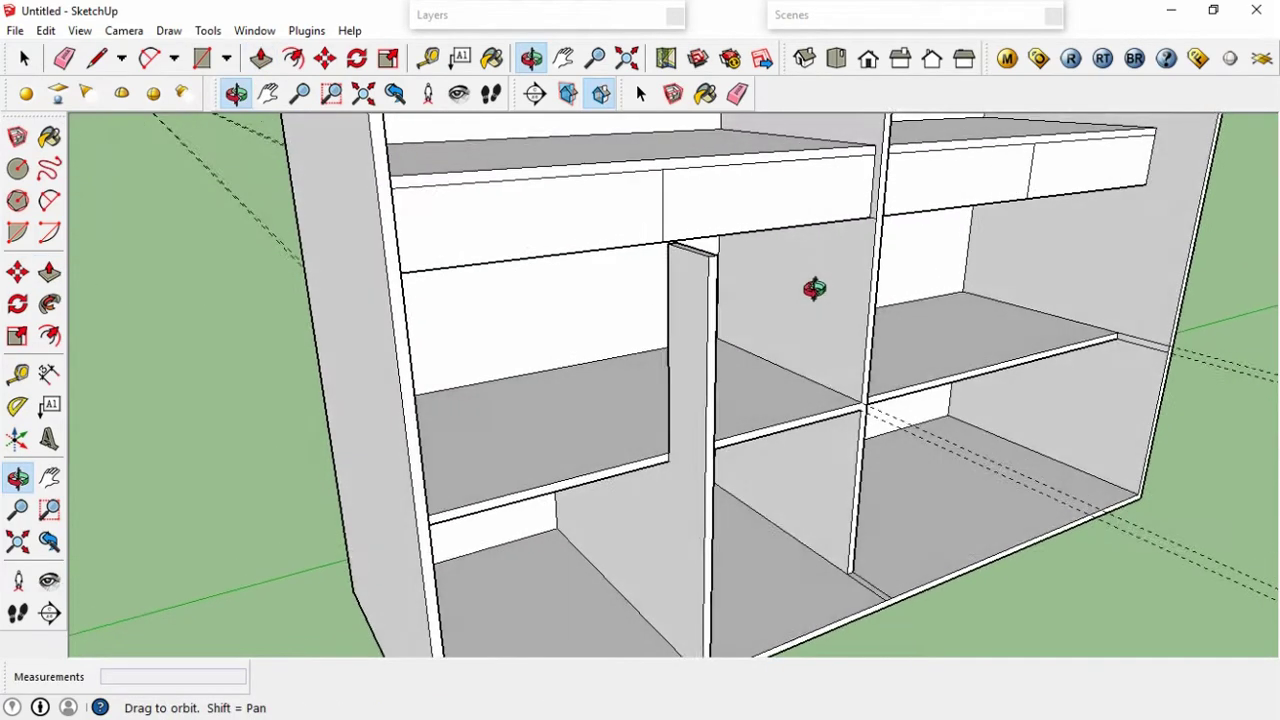
Push back the divider's upper section so it splits only the lower-left space, then view frontally.
{"action": "key", "text": "p"}
{"action": "left_click", "coordinate": [712, 318]}
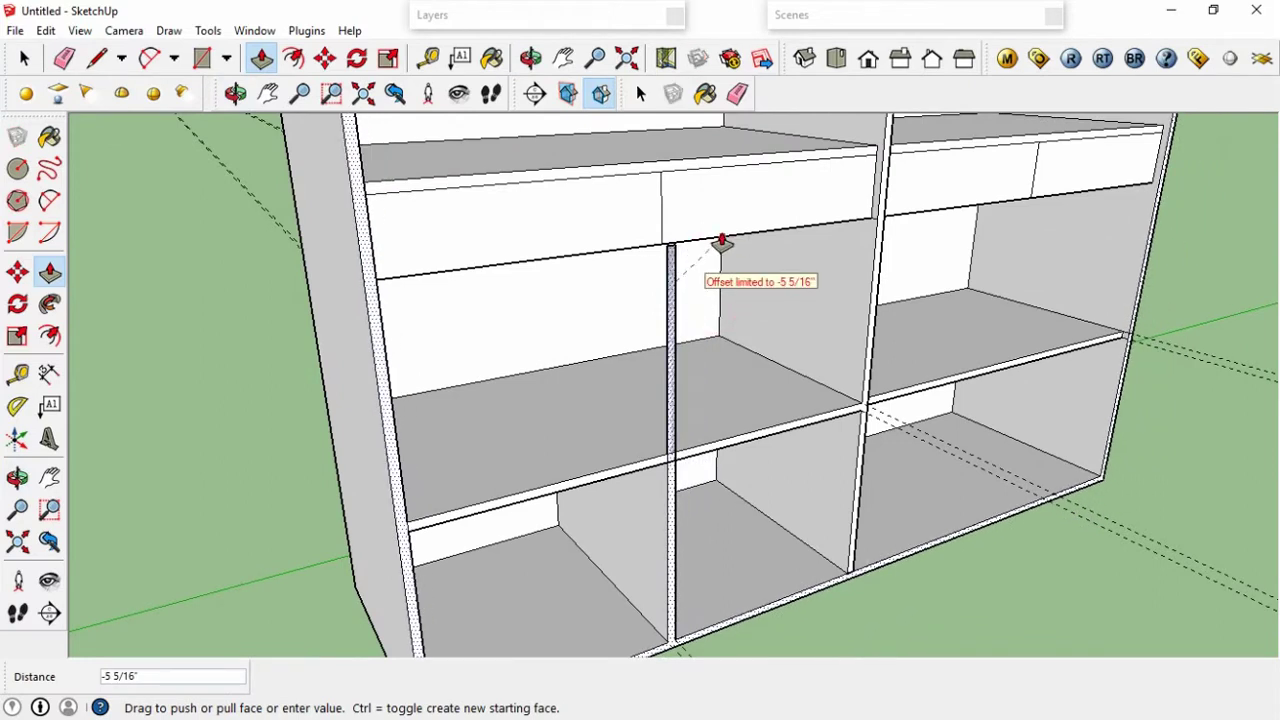
{"action": "left_click", "coordinate": [879, 208]}
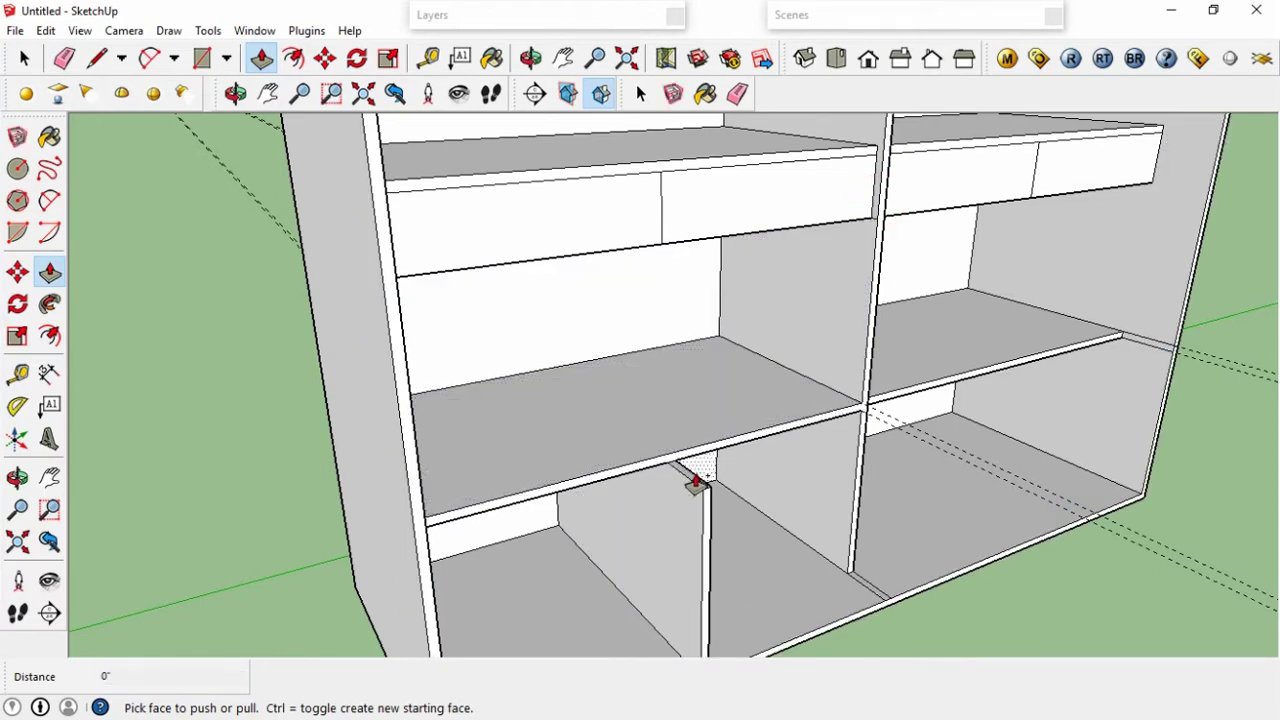
{"action": "key", "text": "ctrl+z"}
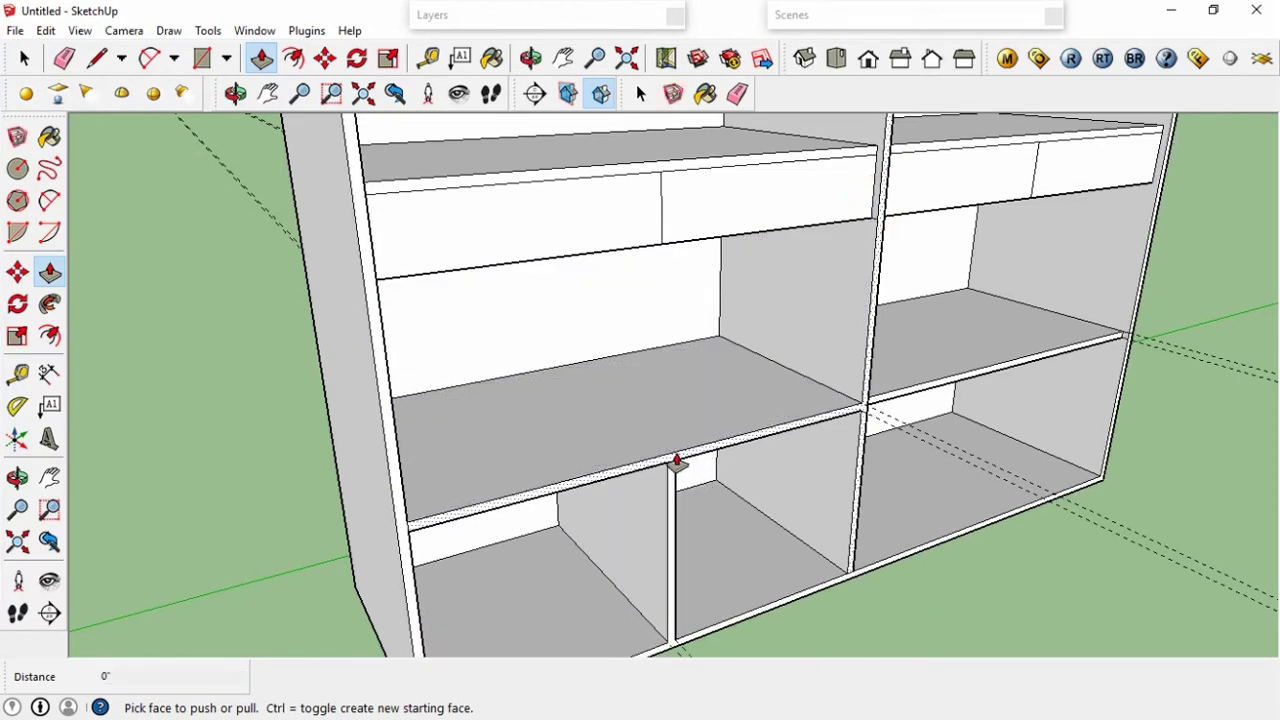
{"action": "mouse_move", "coordinate": [707, 390]}
{"action": "middle_mouse_down"}
{"action": "mouse_move", "coordinate": [566, 374]}
{"action": "mouse_move", "coordinate": [523, 337]}
{"action": "mouse_move", "coordinate": [654, 331]}
{"action": "mouse_move", "coordinate": [552, 313]}
{"action": "mouse_move", "coordinate": [480, 371]}
{"action": "mouse_move", "coordinate": [557, 351]}
{"action": "mouse_move", "coordinate": [518, 349]}
{"action": "mouse_move", "coordinate": [523, 317]}
{"action": "middle_mouse_up"}
Place a guide at the middle of the upper-left compartment, 0.75 apart for the divider.
{"action": "key", "text": "t"}
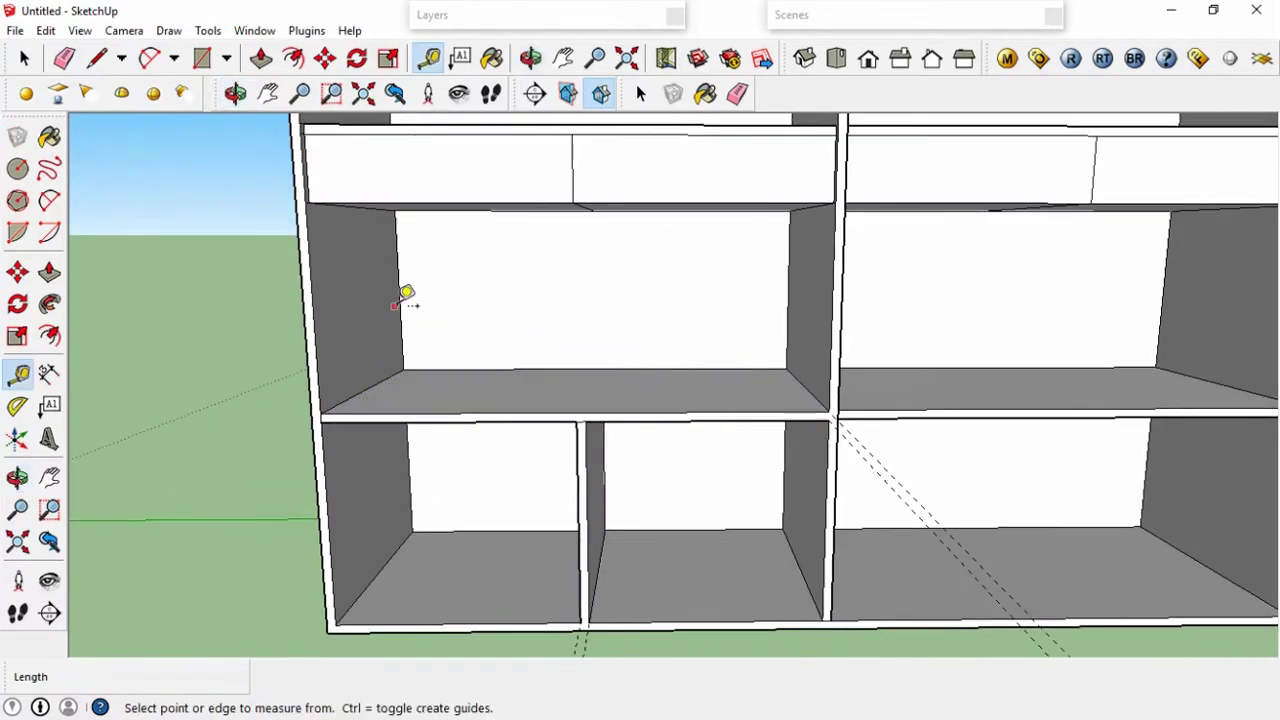
{"action": "left_click", "coordinate": [398, 291]}
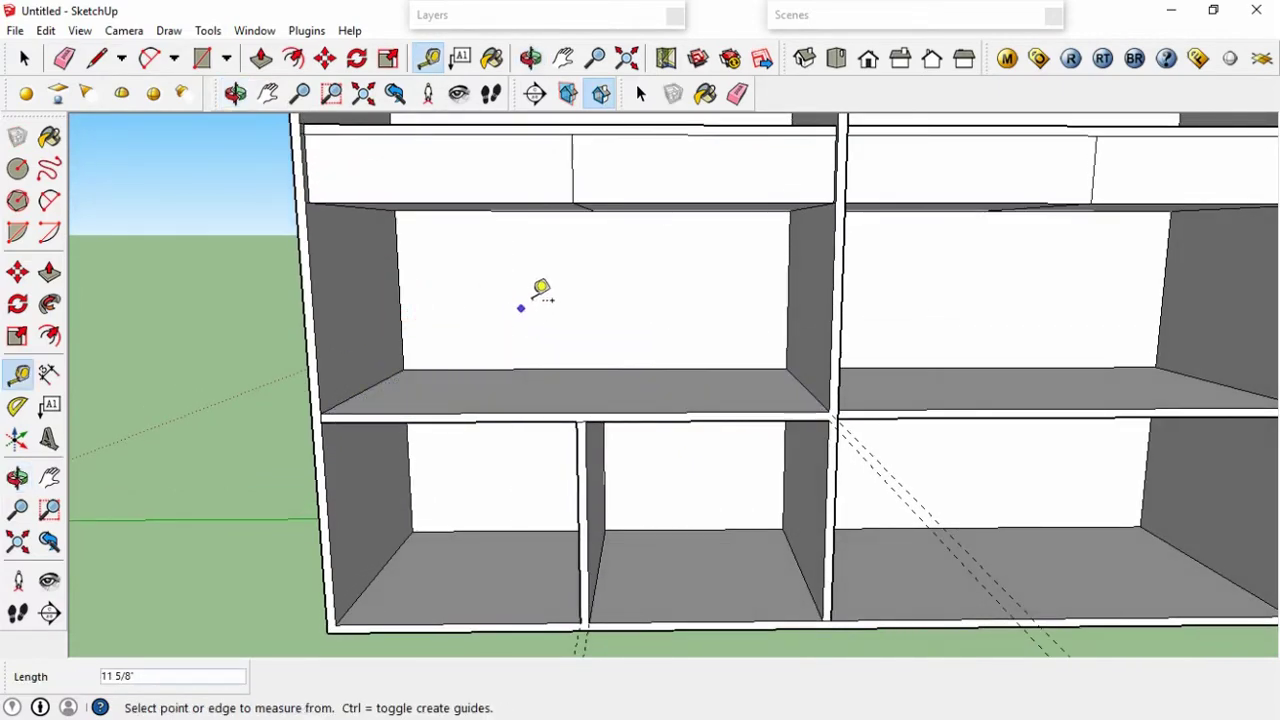
{"action": "mouse_move", "coordinate": [541, 289]}
{"action": "middle_mouse_down"}
{"action": "mouse_move", "coordinate": [340, 318]}
{"action": "mouse_move", "coordinate": [400, 329]}
{"action": "mouse_move", "coordinate": [711, 260]}
{"action": "mouse_move", "coordinate": [790, 259]}
{"action": "mouse_move", "coordinate": [471, 300]}
{"action": "mouse_move", "coordinate": [494, 309]}
{"action": "mouse_move", "coordinate": [570, 266]}
{"action": "middle_mouse_up"}
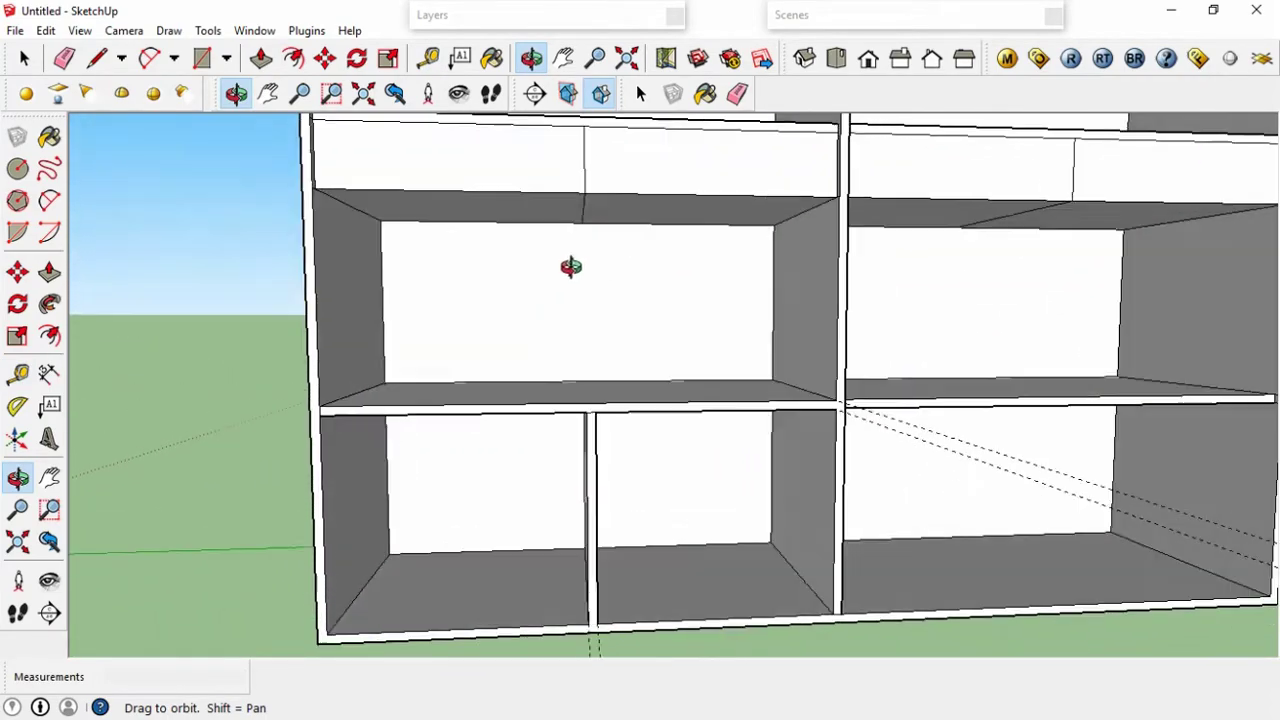
{"action": "mouse_move", "coordinate": [570, 266]}
{"action": "left_mouse_down"}
{"action": "mouse_move", "coordinate": [566, 289]}
{"action": "mouse_move", "coordinate": [597, 283]}
{"action": "mouse_move", "coordinate": [542, 292]}
{"action": "left_mouse_up"}
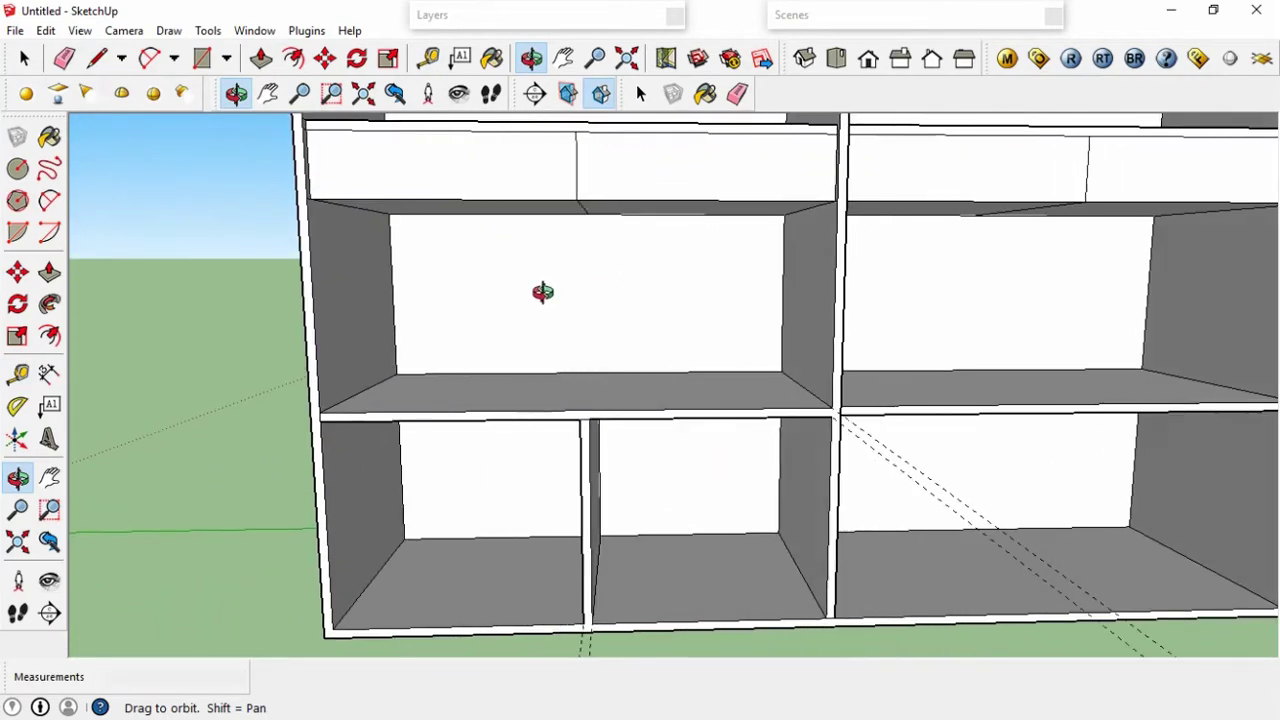
{"action": "left_click", "coordinate": [390, 293]}
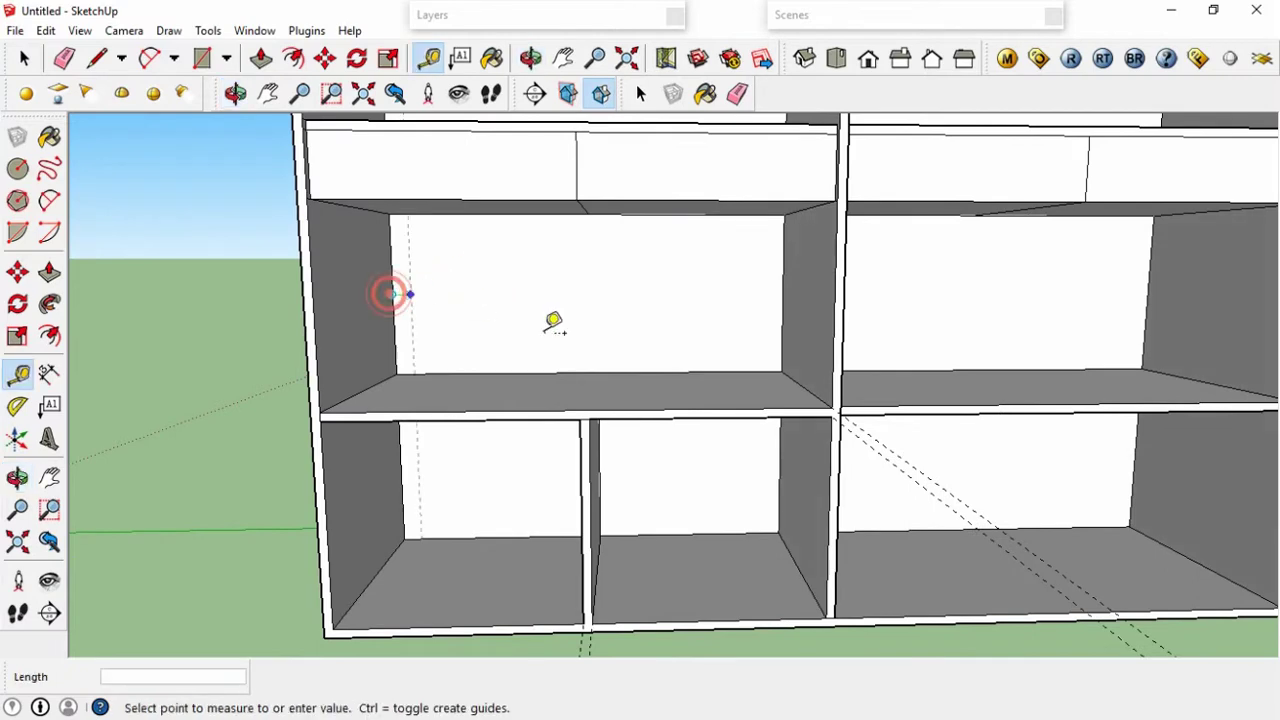
{"action": "left_click", "coordinate": [590, 364]}
{"action": "type", "text": ".75"}
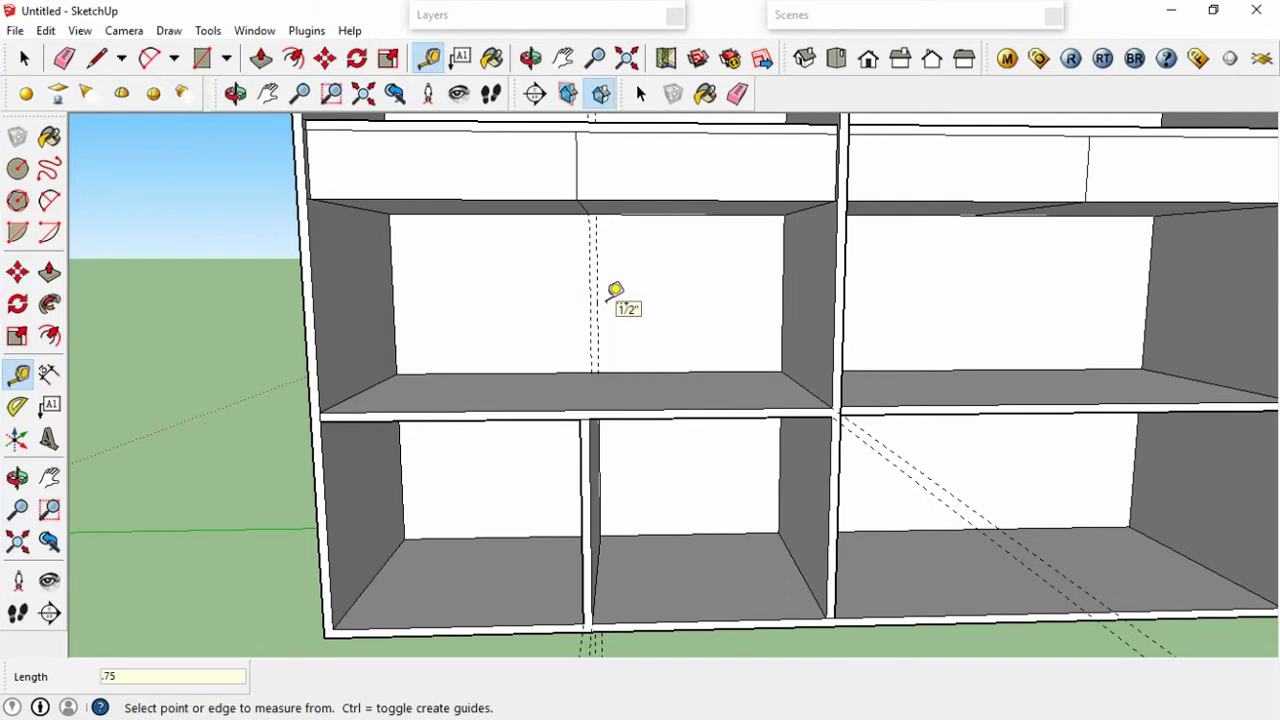
Draw the divider rectangle between the guides and push/pull it to the compartment depth.
{"action": "key", "text": "r"}
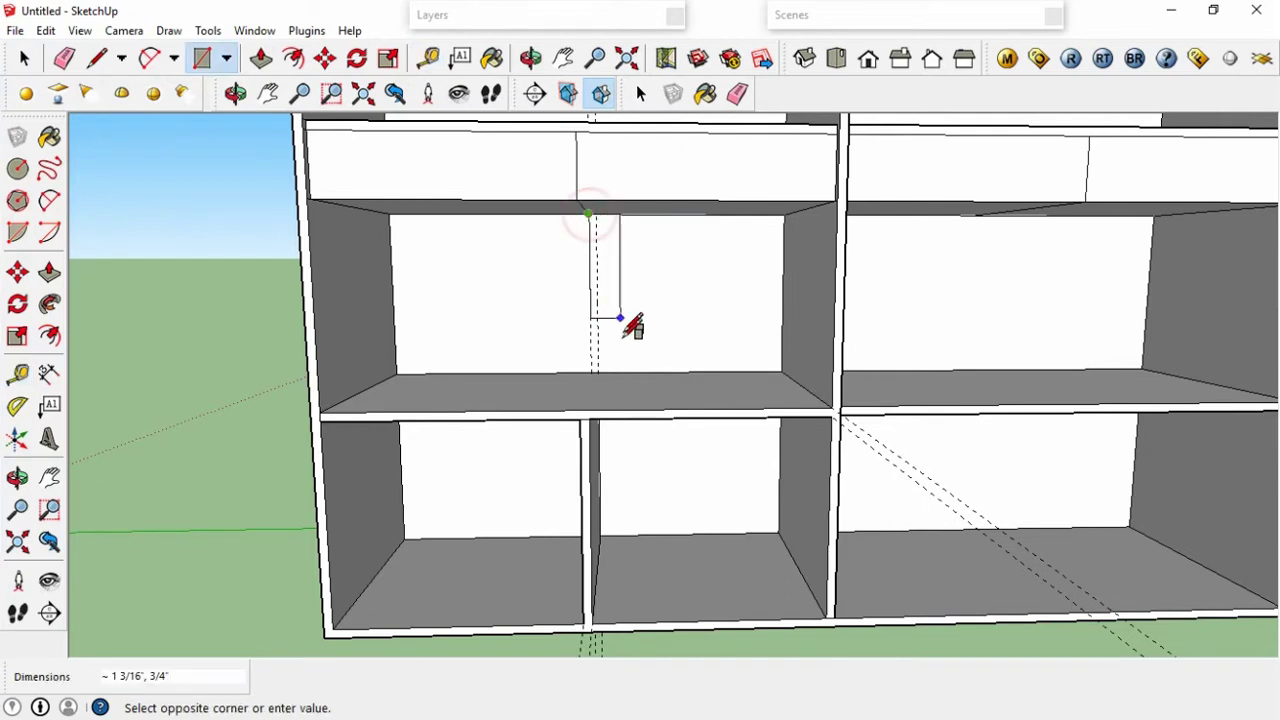
{"action": "key", "text": "p"}
{"action": "left_click", "coordinate": [594, 345]}
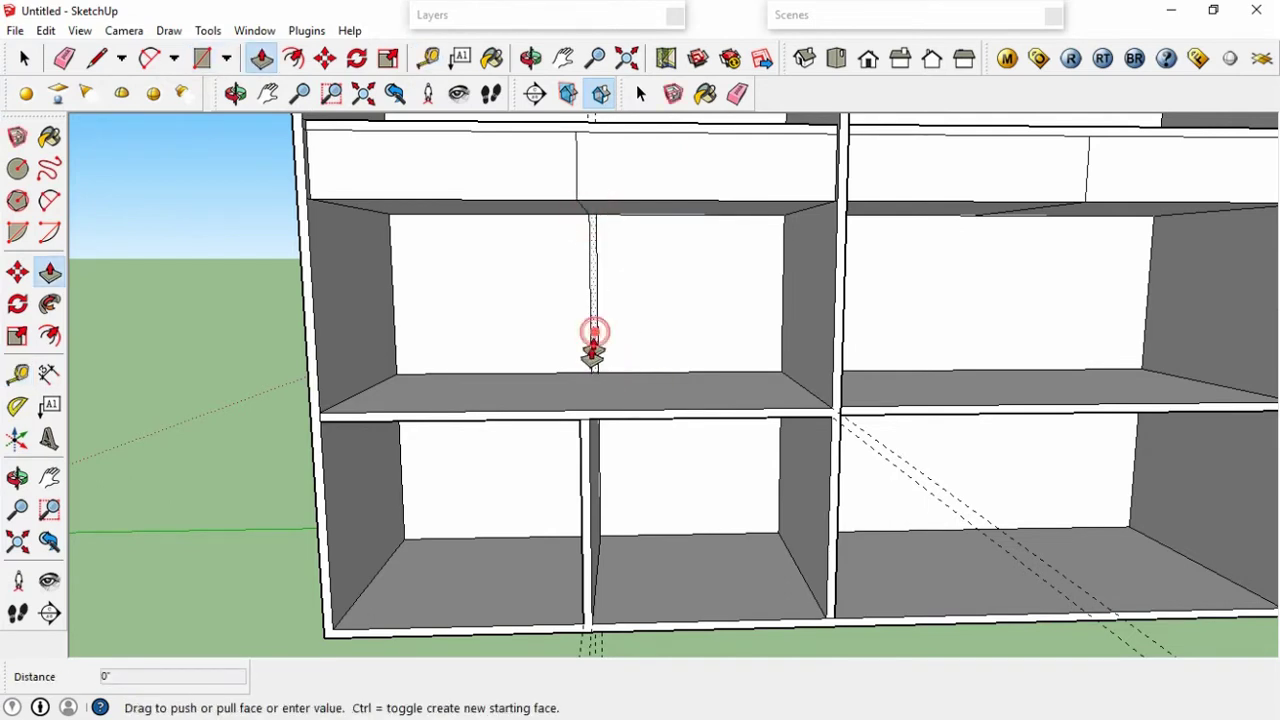
{"action": "left_click", "coordinate": [583, 420]}
Orbit and zoom in on the shelf unit to inspect where the dividers meet the shelf.
{"action": "middle_click_drag", "start_coordinate": [583, 420], "coordinate": [760, 457]}
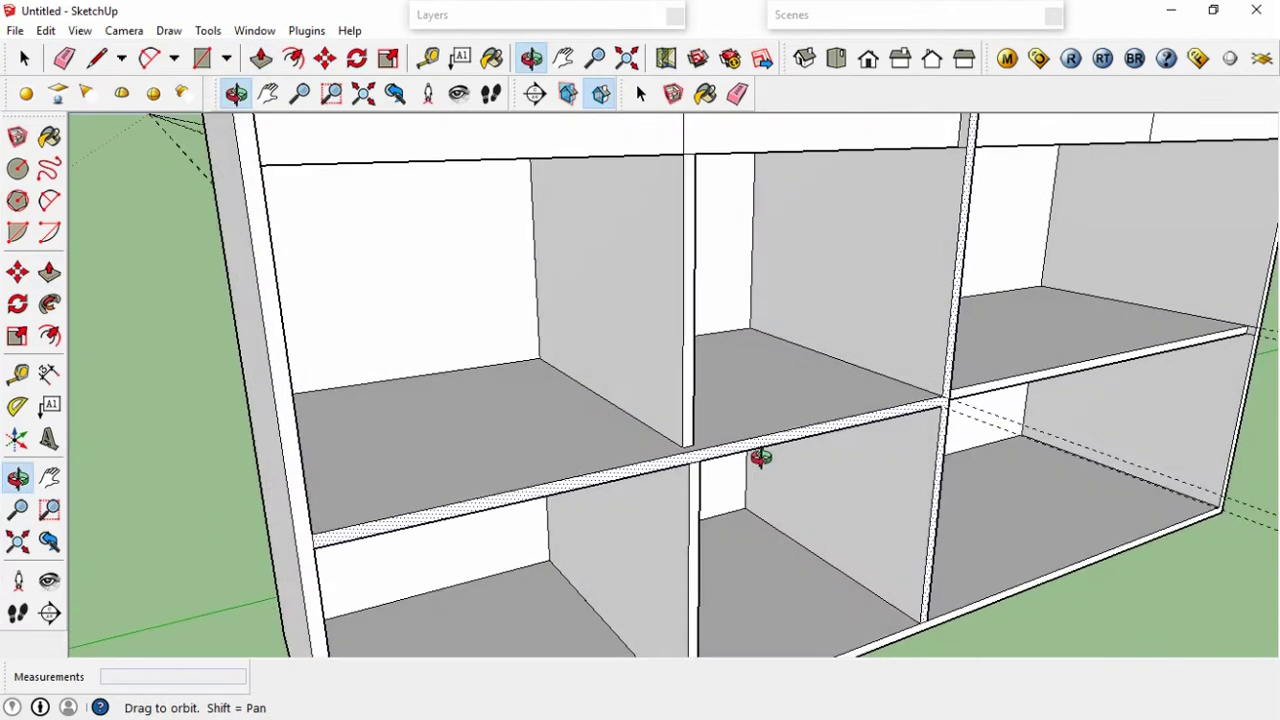
{"action": "scroll", "coordinate": [760, 457], "scroll_direction": "down", "scroll_amount": 5}
{"action": "mouse_move", "coordinate": [740, 437]}
{"action": "left_mouse_down"}
{"action": "mouse_move", "coordinate": [714, 443]}
{"action": "mouse_move", "coordinate": [729, 294]}
{"action": "left_mouse_up"}
{"action": "scroll", "coordinate": [715, 287], "scroll_direction": "up", "scroll_amount": 6}
{"action": "scroll", "coordinate": [715, 287], "scroll_direction": "down", "scroll_amount": 2}
{"action": "scroll", "coordinate": [715, 287], "scroll_direction": "down", "scroll_amount": 3}
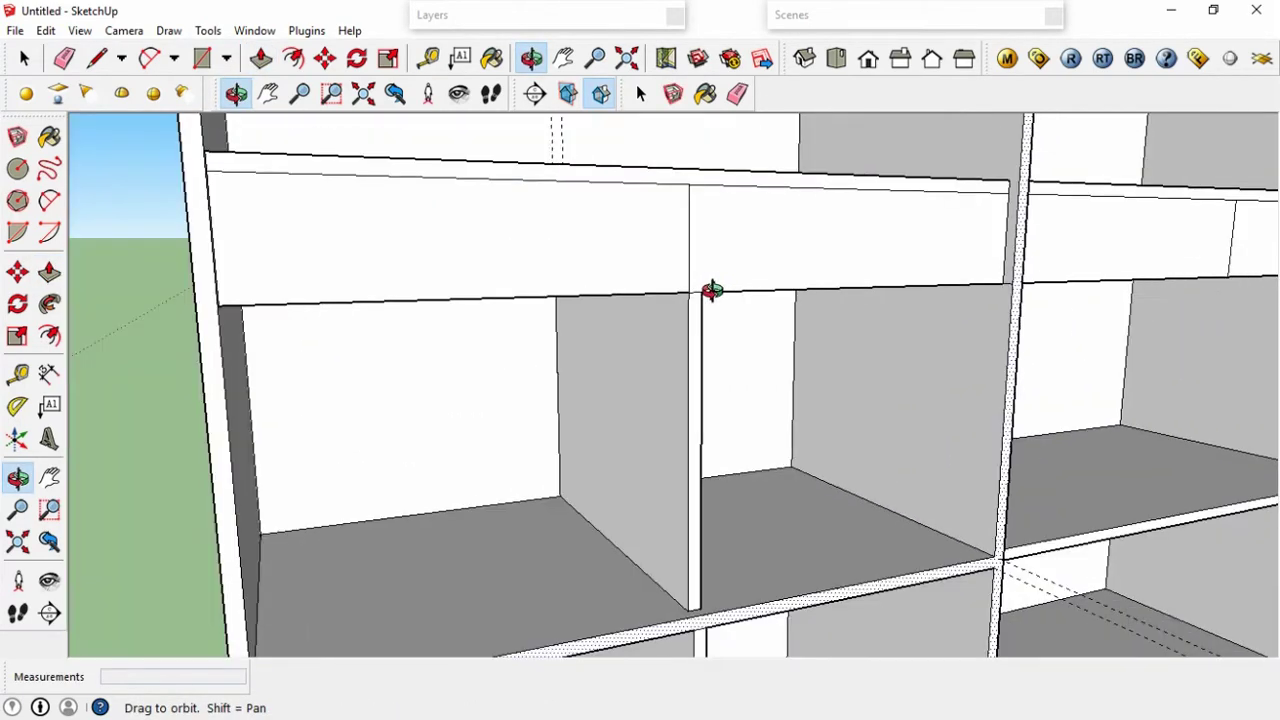
{"action": "scroll", "coordinate": [715, 287], "scroll_direction": "down", "scroll_amount": 3}
{"action": "scroll", "coordinate": [715, 287], "scroll_direction": "down", "scroll_amount": 2}
{"action": "scroll", "coordinate": [705, 420], "scroll_direction": "up", "scroll_amount": 2}
{"action": "scroll", "coordinate": [711, 400], "scroll_direction": "up", "scroll_amount": 3}
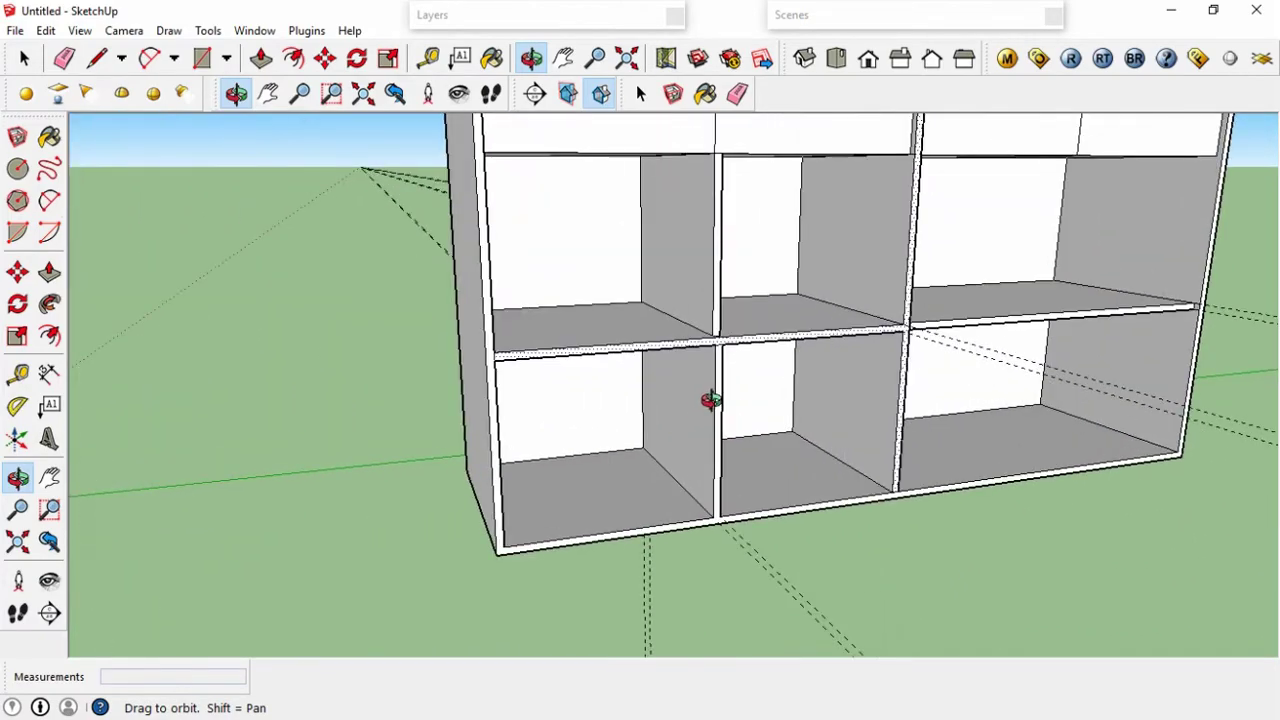
{"action": "mouse_move", "coordinate": [711, 400]}
{"action": "left_mouse_down"}
{"action": "mouse_move", "coordinate": [474, 400]}
{"action": "mouse_move", "coordinate": [382, 430]}
{"action": "mouse_move", "coordinate": [586, 443]}
{"action": "mouse_move", "coordinate": [723, 477]}
{"action": "left_mouse_up"}
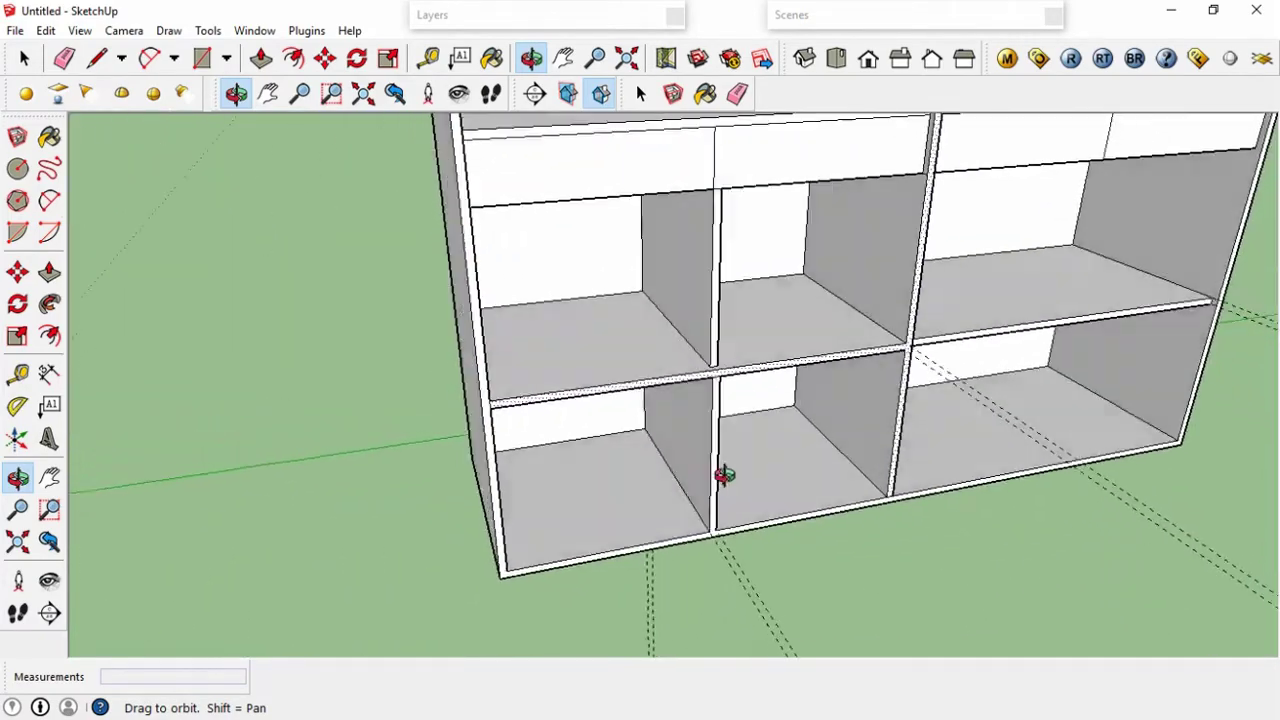
{"action": "scroll", "coordinate": [749, 429], "scroll_direction": "up", "scroll_amount": 1}
{"action": "scroll", "coordinate": [718, 380], "scroll_direction": "up", "scroll_amount": 3}
Split the shelf front with a line at the divider and push its front strip back 3/4".
{"action": "key", "text": "p"}
{"action": "left_click", "coordinate": [714, 350]}
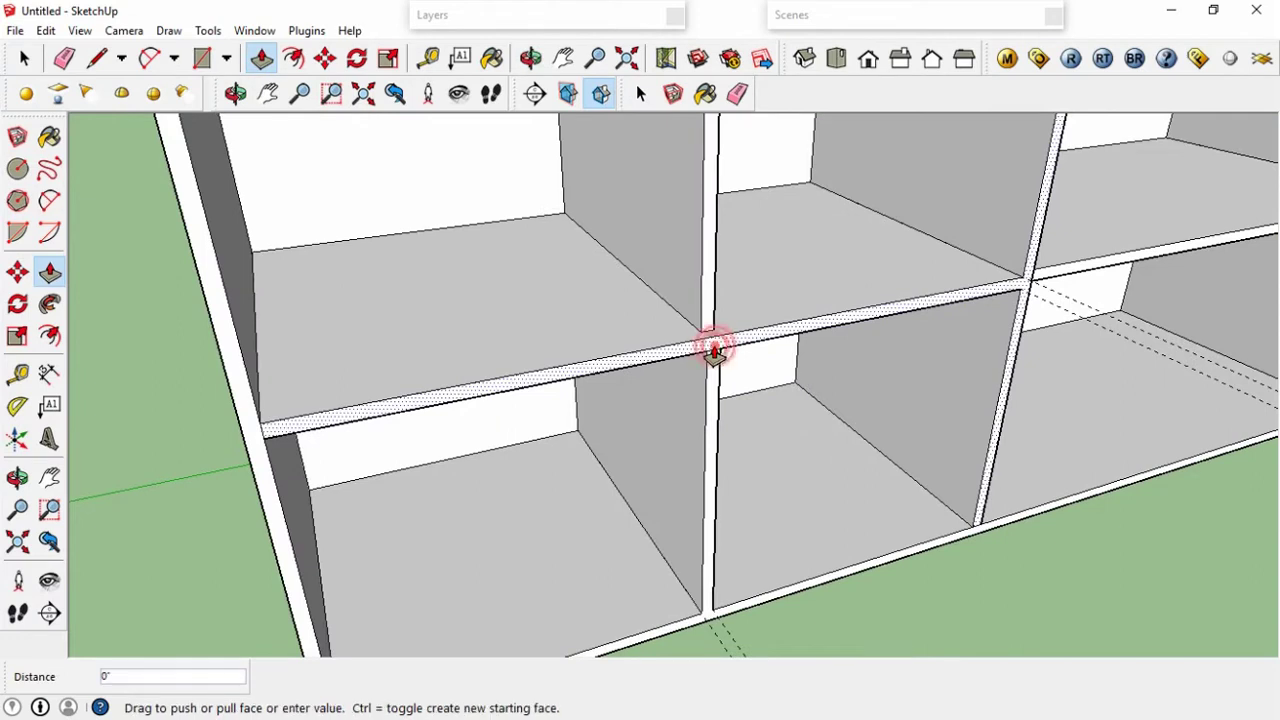
{"action": "key", "text": "l"}
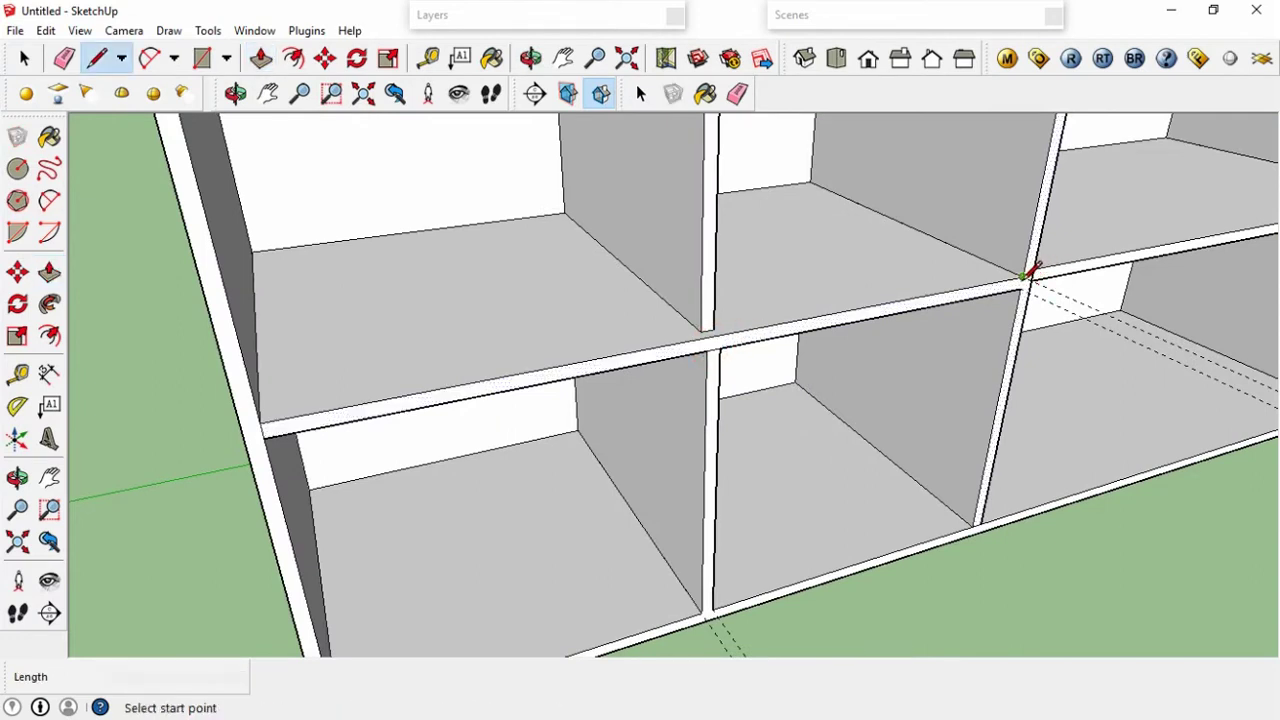
{"action": "left_click", "coordinate": [1022, 277]}
{"action": "key", "text": "p"}
{"action": "left_click", "coordinate": [1015, 294]}
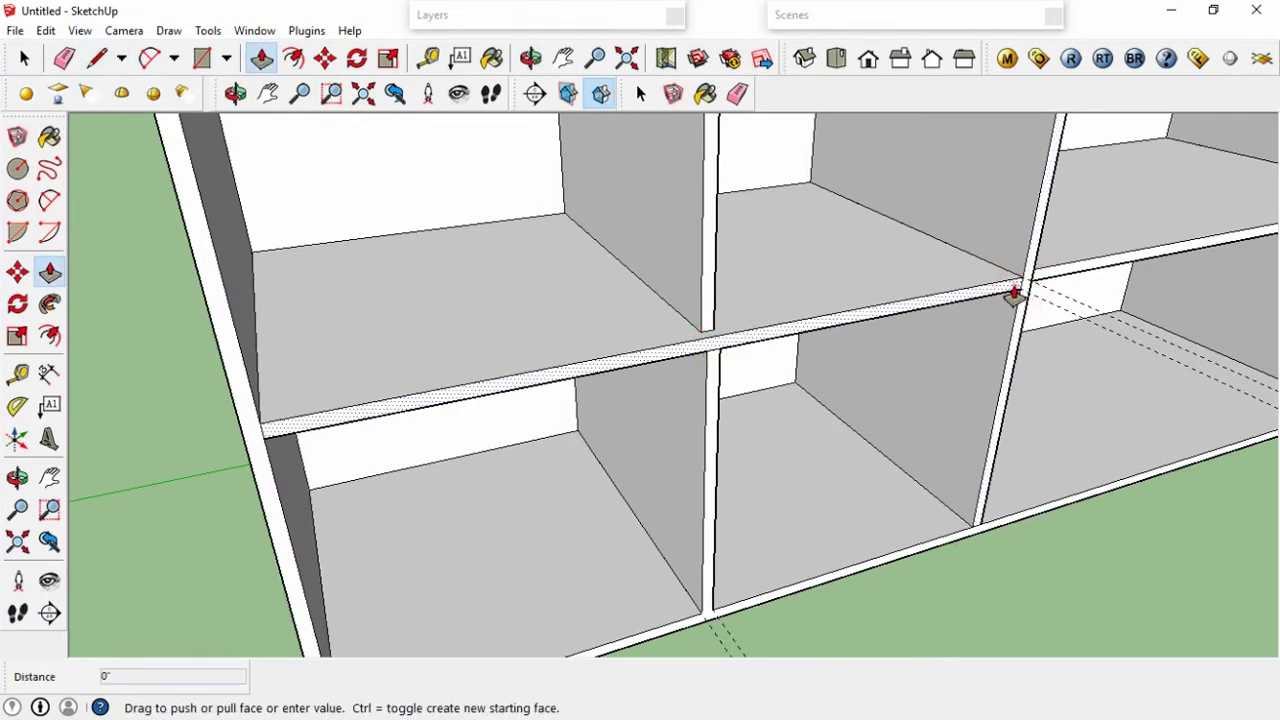
{"action": "left_click", "coordinate": [716, 312]}
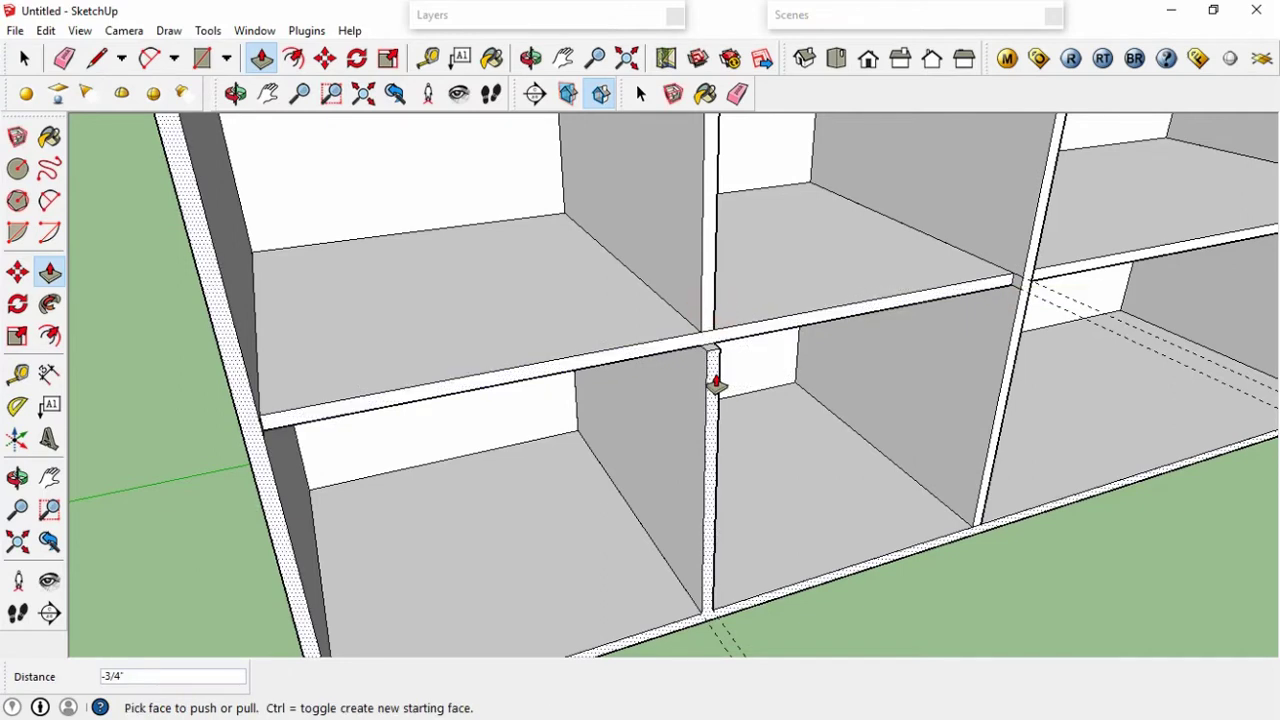
Line the middle divider's front, push/pull its upper and lower faces 7/16" and -7/16", and begin the right divider.
{"action": "key", "text": "l"}
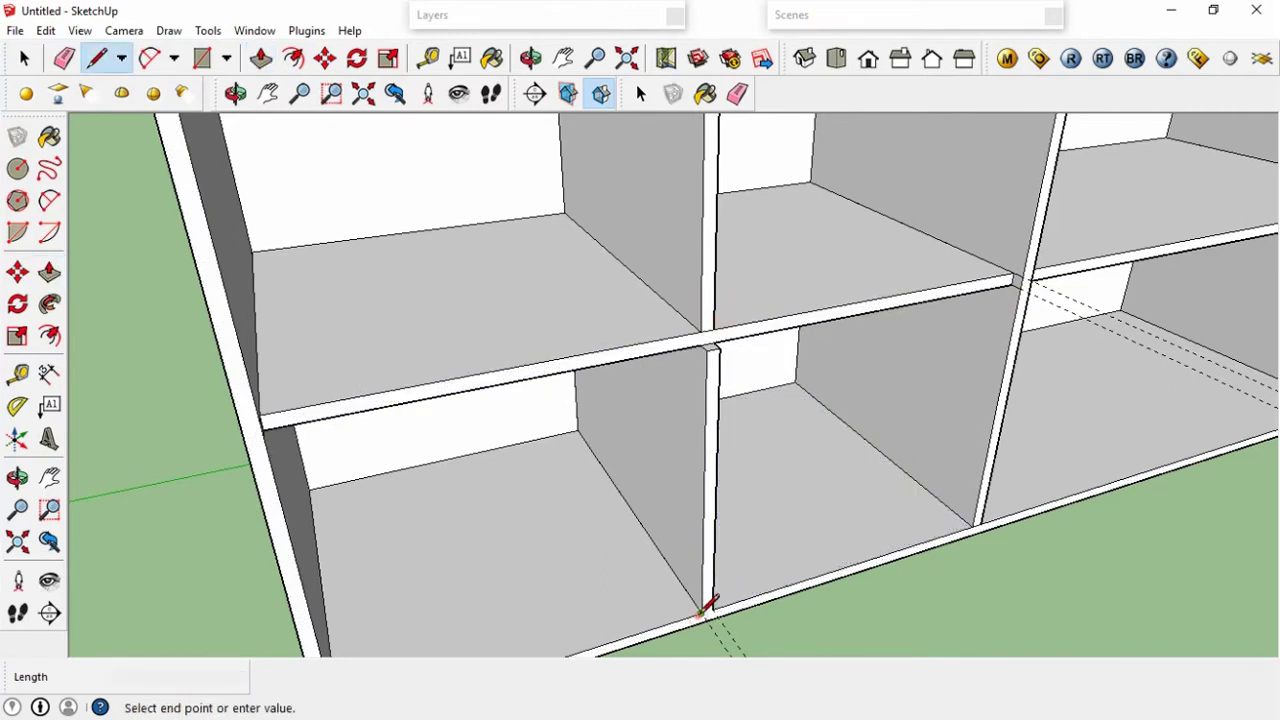
{"action": "left_click", "coordinate": [712, 608]}
{"action": "key", "text": "p"}
{"action": "left_click", "coordinate": [708, 534]}
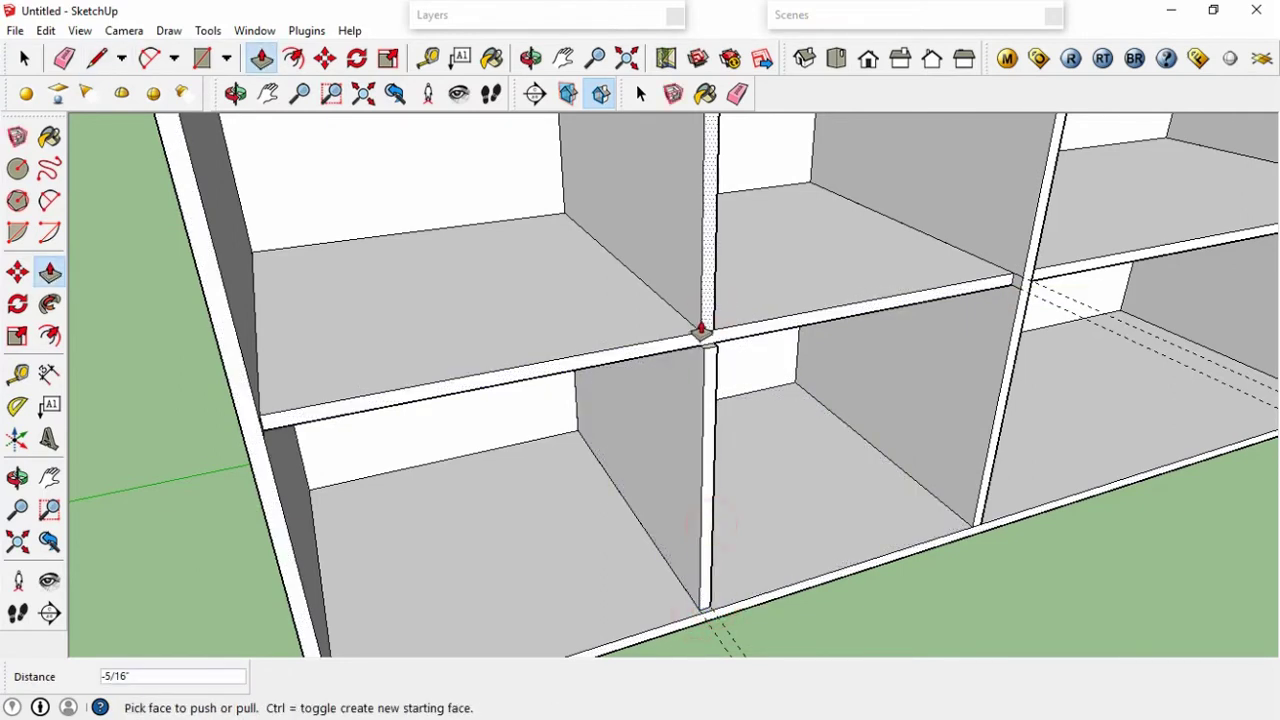
{"action": "left_click", "coordinate": [707, 323]}
{"action": "left_click", "coordinate": [715, 375]}
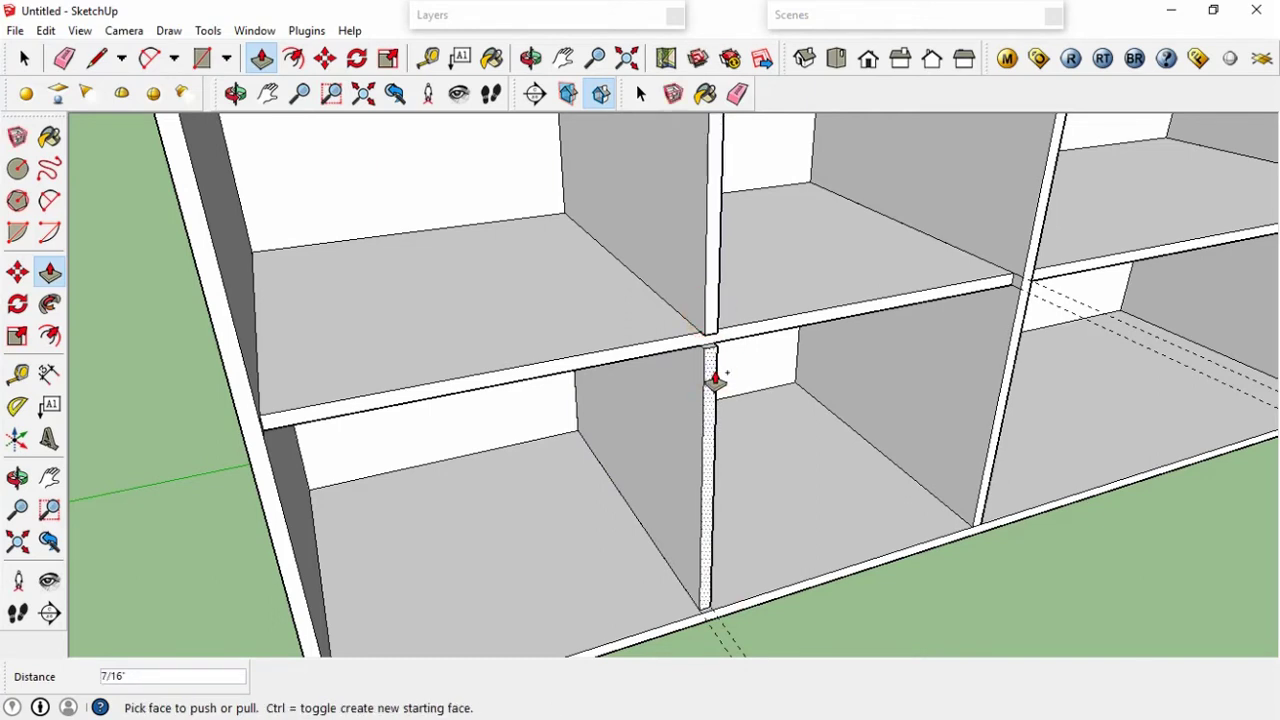
{"action": "left_click", "coordinate": [713, 380]}
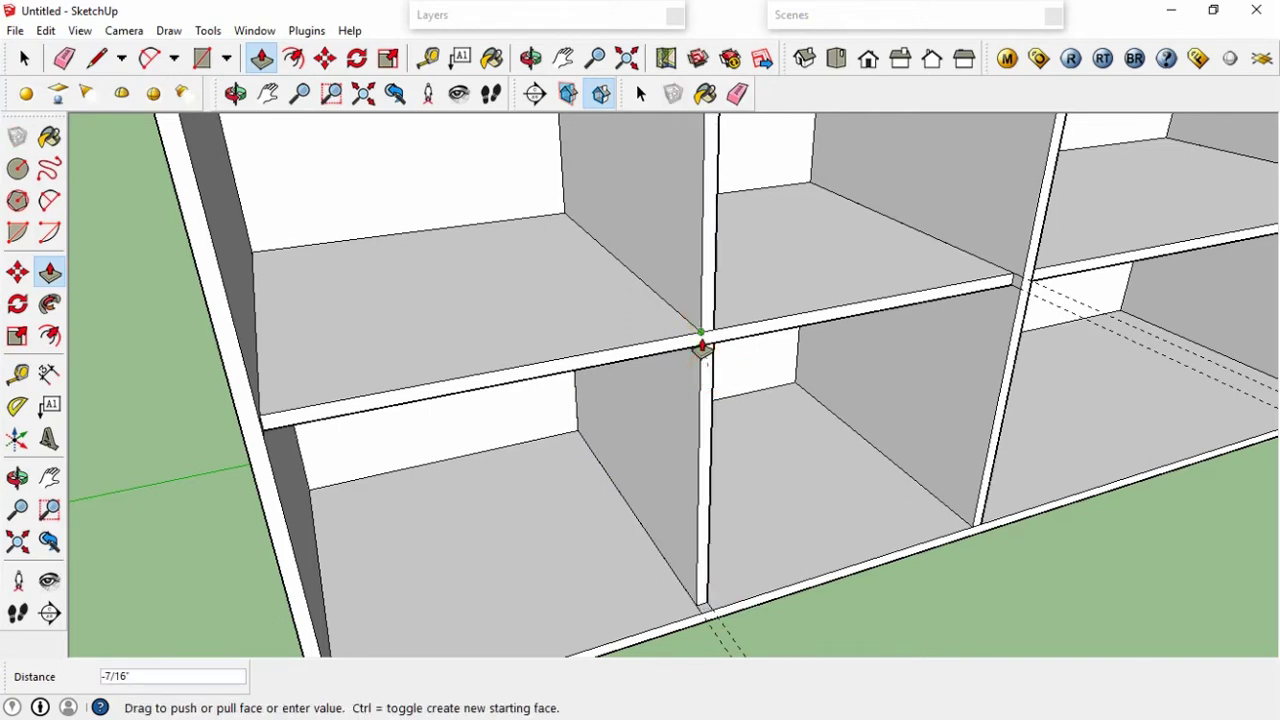
{"action": "left_click", "coordinate": [704, 345]}
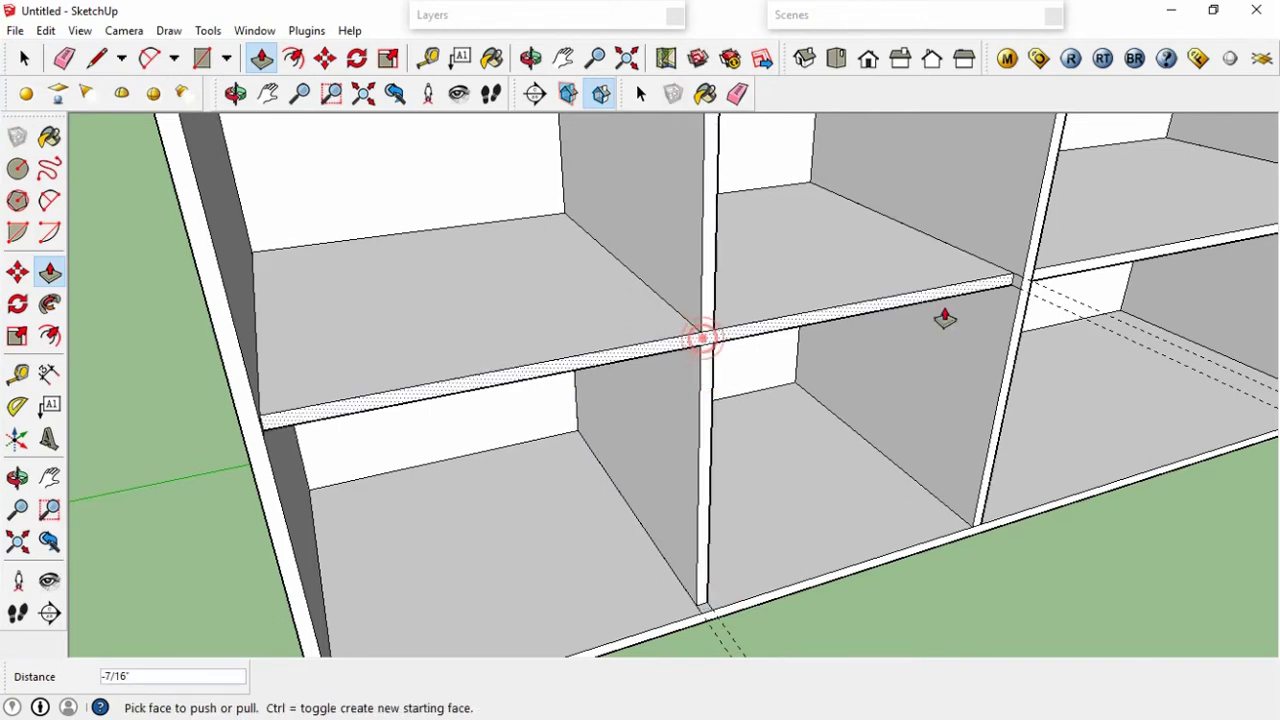
{"action": "left_click", "coordinate": [1027, 284]}
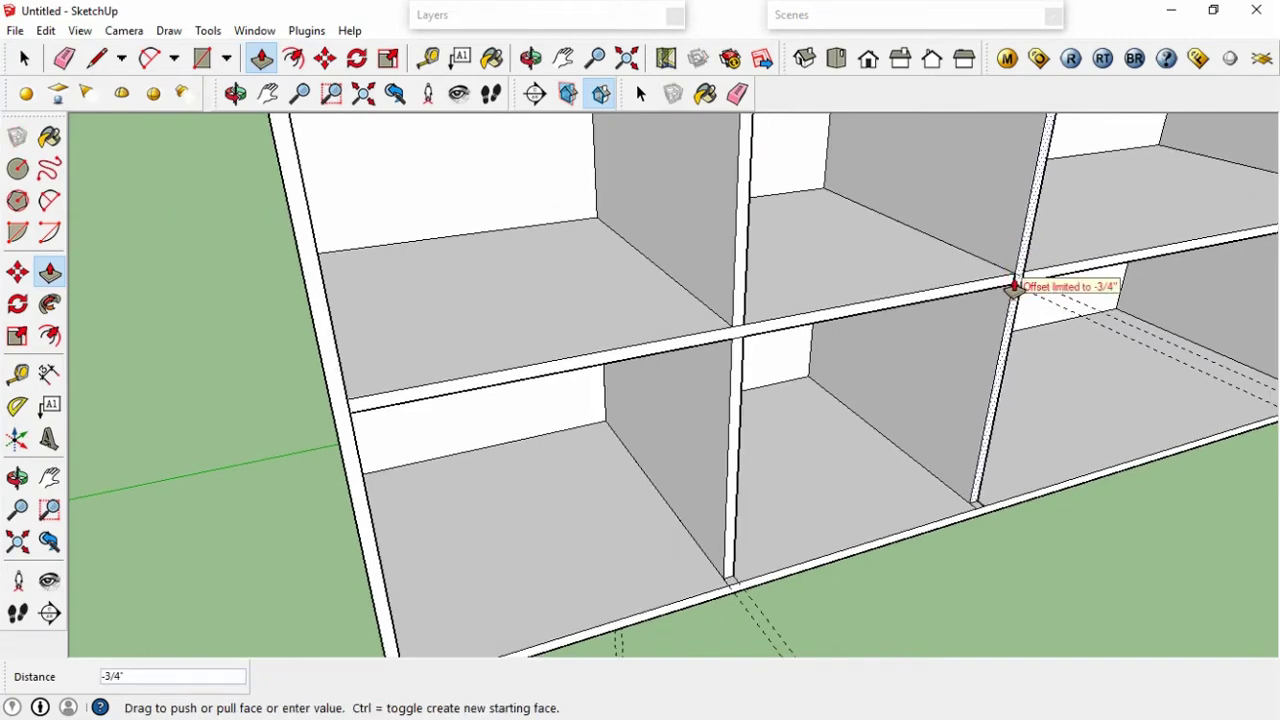
Finish pushing the right divider face back 3/4" and reframe the cabinet facing the camera.
{"action": "left_click", "coordinate": [1013, 287]}
{"action": "scroll", "coordinate": [1014, 286], "scroll_direction": "down", "scroll_amount": 5}
{"action": "scroll", "coordinate": [1014, 286], "scroll_direction": "down", "scroll_amount": 3}
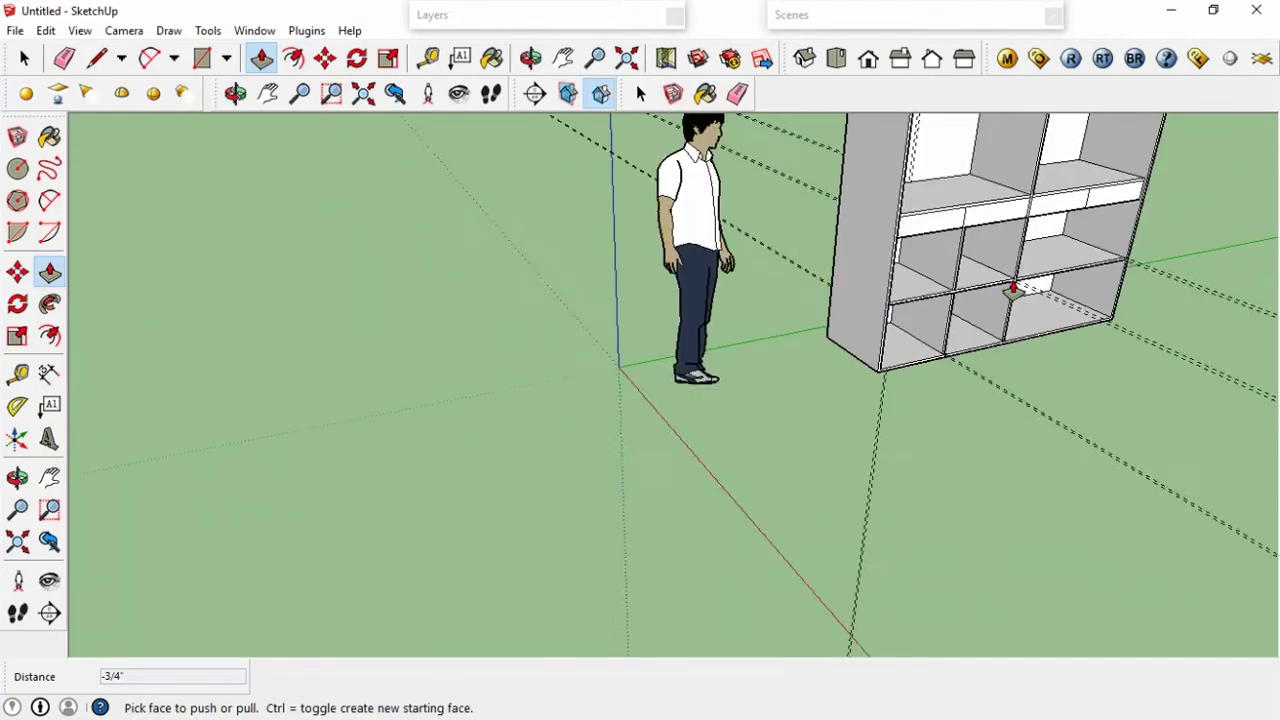
{"action": "scroll", "coordinate": [1014, 286], "scroll_direction": "down", "scroll_amount": 2}
{"action": "mouse_move", "coordinate": [995, 205]}
{"action": "middle_mouse_down"}
{"action": "mouse_move", "coordinate": [1052, 273]}
{"action": "mouse_move", "coordinate": [1114, 271]}
{"action": "mouse_move", "coordinate": [760, 285]}
{"action": "middle_mouse_up"}
{"action": "scroll", "coordinate": [760, 285], "scroll_direction": "up", "scroll_amount": 2}
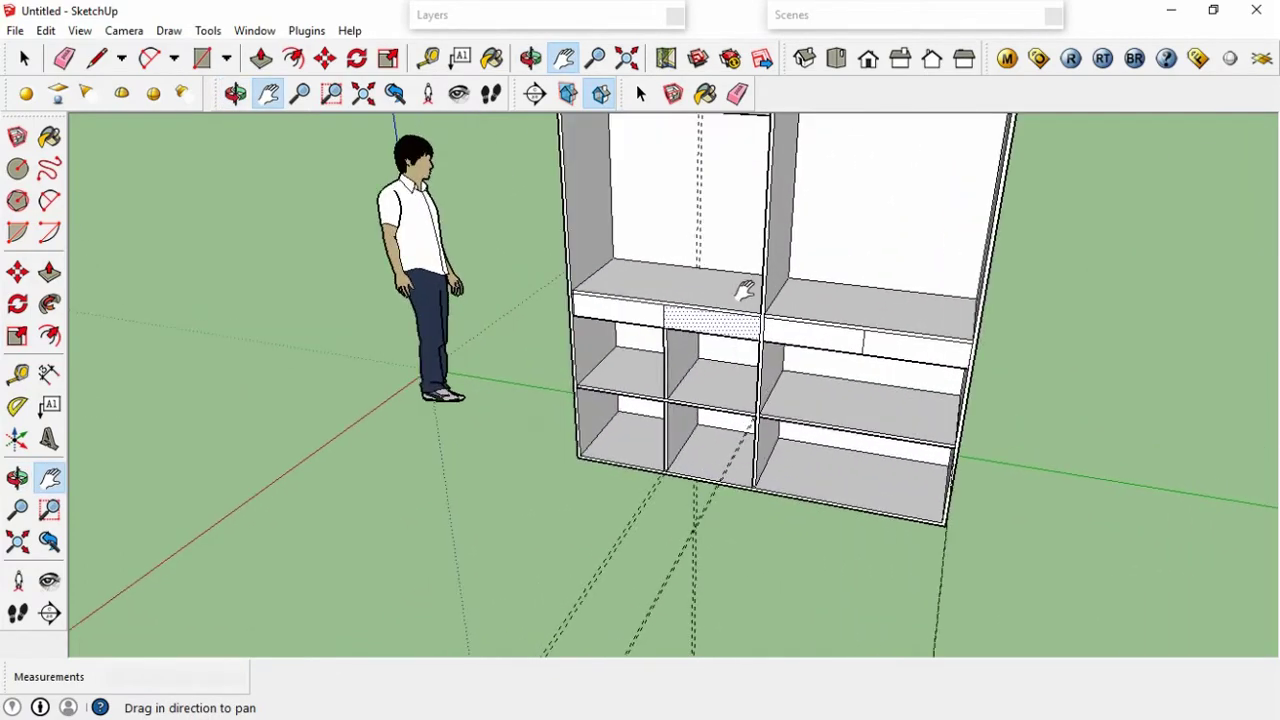
{"action": "mouse_move", "coordinate": [898, 226]}
{"action": "middle_mouse_down"}
{"action": "mouse_move", "coordinate": [811, 283]}
{"action": "mouse_move", "coordinate": [834, 277]}
{"action": "mouse_move", "coordinate": [760, 251]}
{"action": "mouse_move", "coordinate": [735, 282]}
{"action": "middle_mouse_up"}
Remove all guides with Edit > Delete Guides and orbit around the cabinet.
{"action": "left_click", "coordinate": [45, 30]}
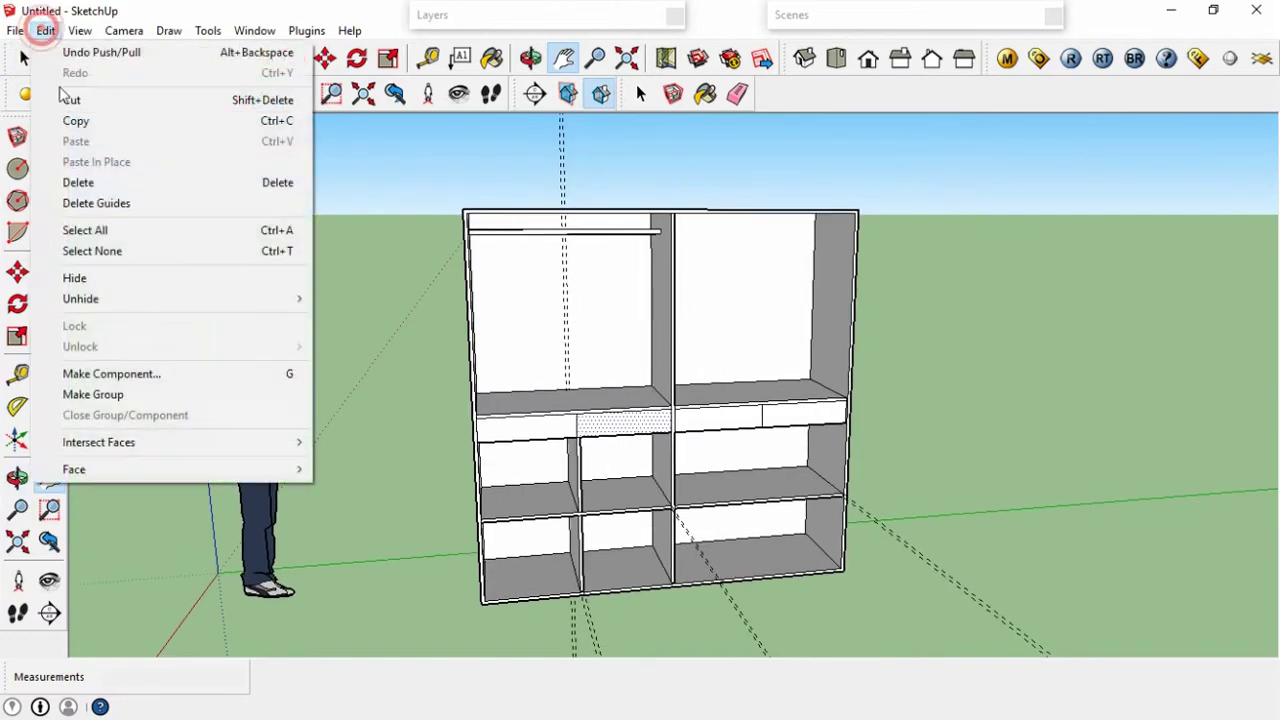
{"action": "left_click", "coordinate": [100, 203]}
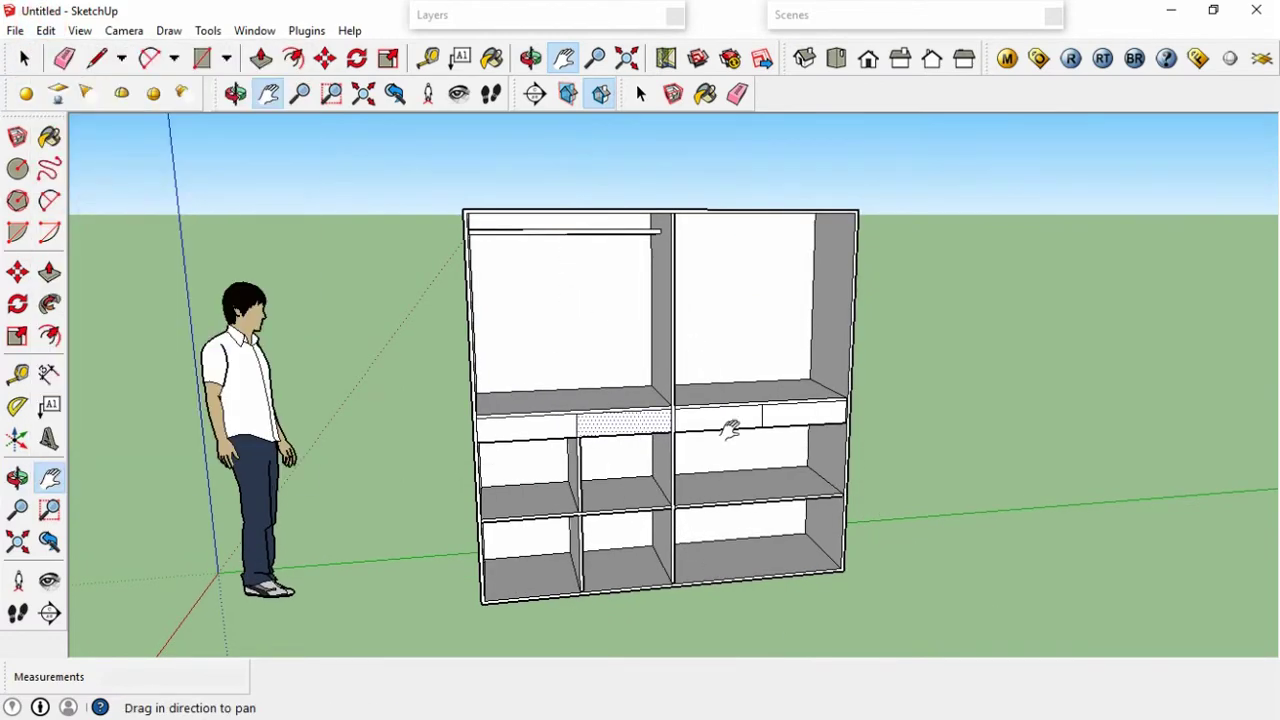
{"action": "mouse_move", "coordinate": [731, 428]}
{"action": "middle_mouse_down"}
{"action": "mouse_move", "coordinate": [820, 403]}
{"action": "mouse_move", "coordinate": [857, 423]}
{"action": "mouse_move", "coordinate": [640, 434]}
{"action": "mouse_move", "coordinate": [771, 520]}
{"action": "mouse_move", "coordinate": [686, 440]}
{"action": "mouse_move", "coordinate": [711, 506]}
{"action": "mouse_move", "coordinate": [660, 460]}
{"action": "middle_mouse_up"}
Place a vertical guide on the lower-right bay's side panel, measured from the divider.
{"action": "scroll", "coordinate": [660, 523], "scroll_direction": "up", "scroll_amount": 3}
{"action": "scroll", "coordinate": [640, 497], "scroll_direction": "up", "scroll_amount": 3}
{"action": "key", "text": "t"}
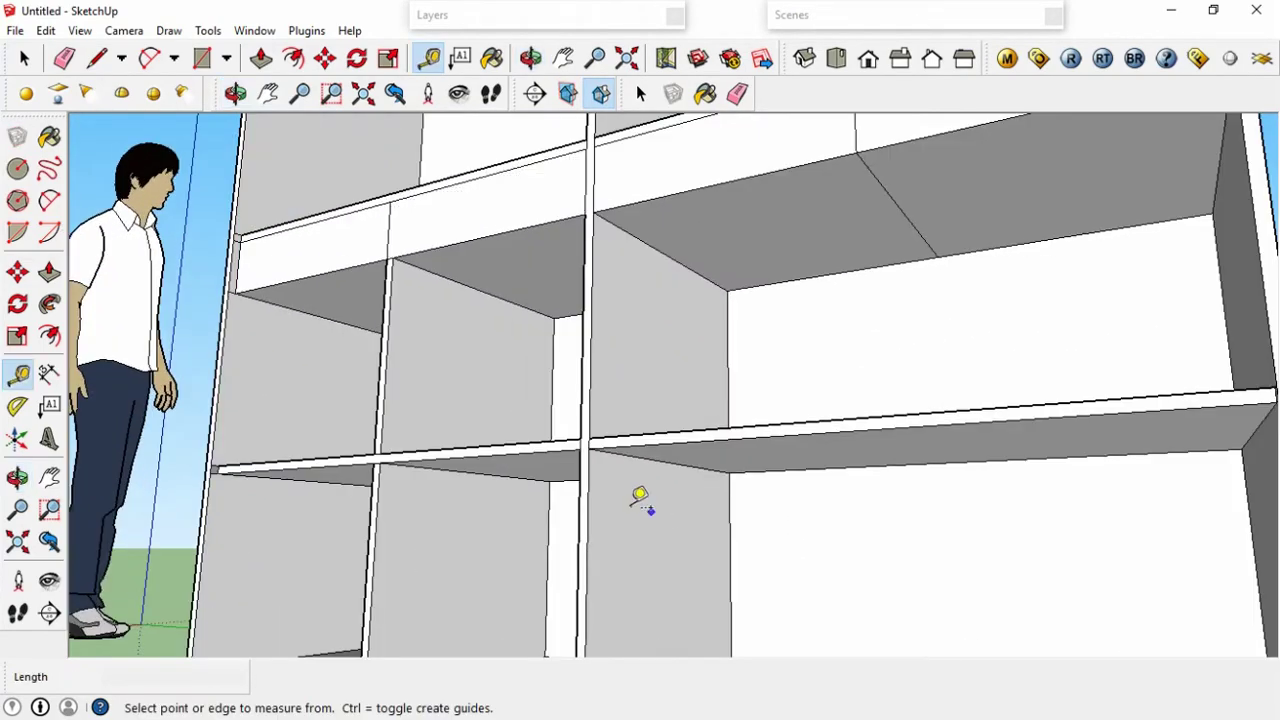
{"action": "left_click", "coordinate": [589, 531]}
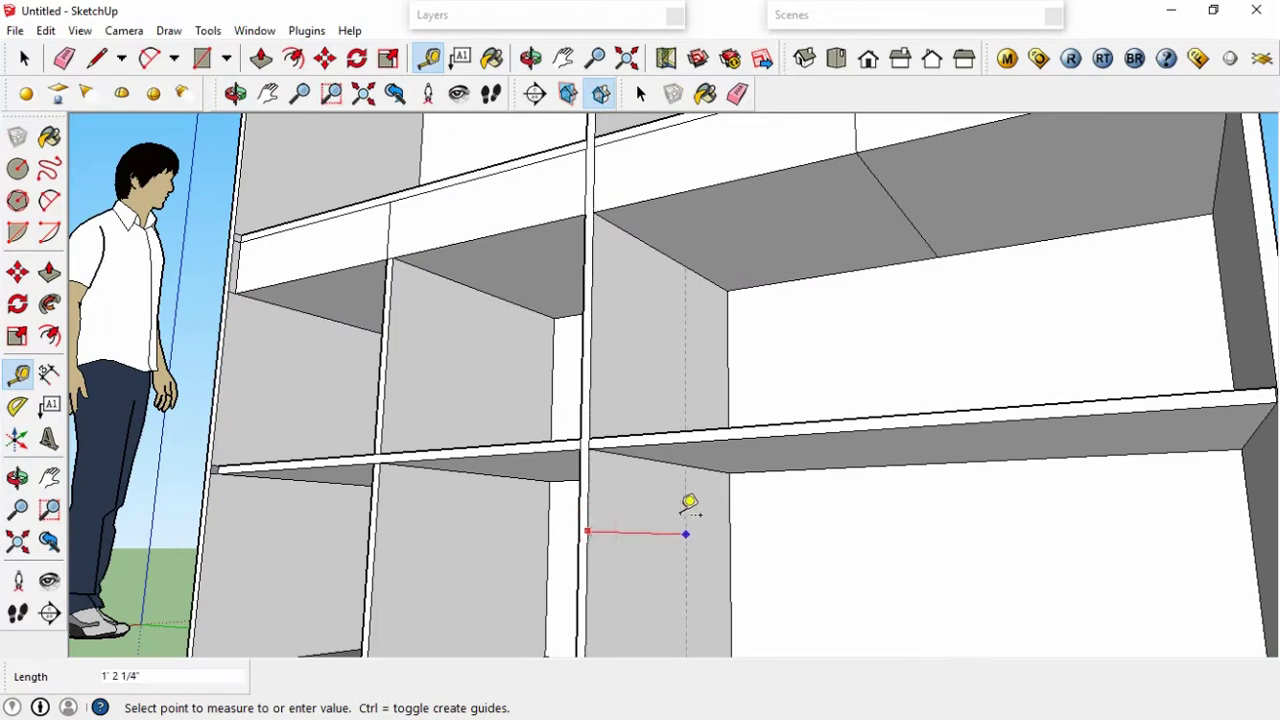
{"action": "left_click", "coordinate": [680, 453]}
Add a guide 3 inches below the shelf edge, crossing the vertical guide.
{"action": "left_click", "coordinate": [656, 452]}
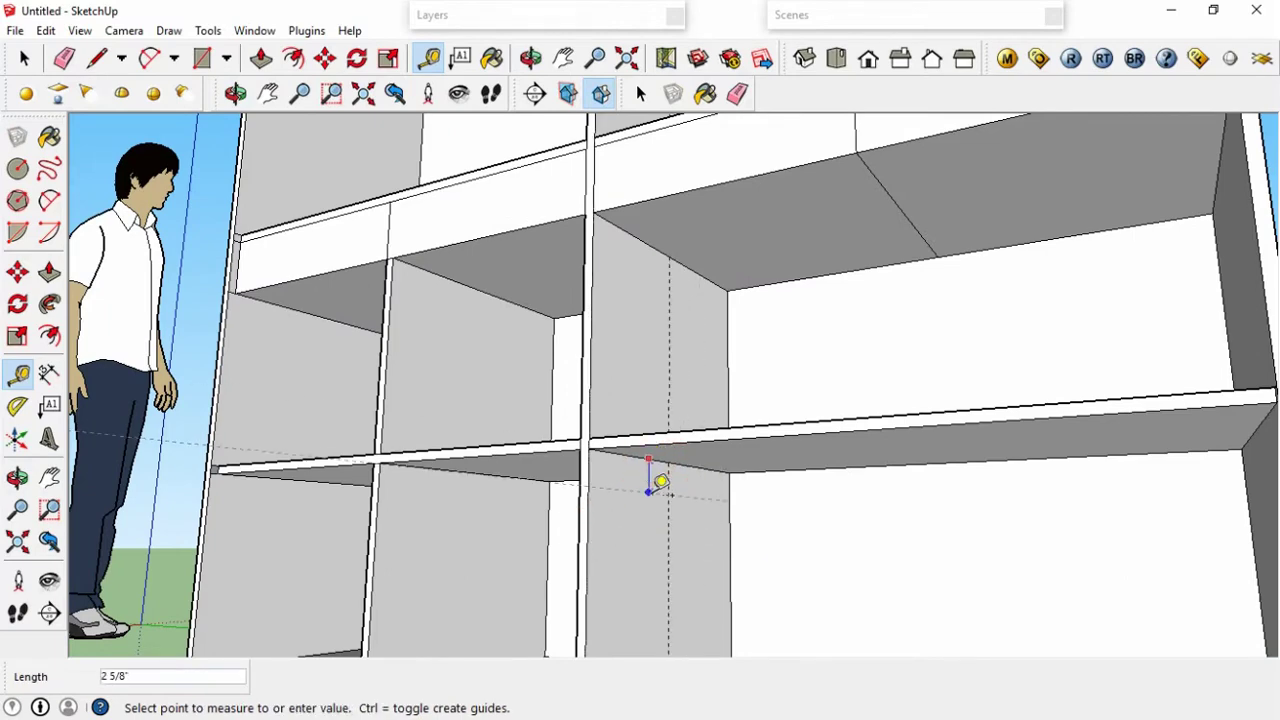
{"action": "scroll", "coordinate": [661, 483], "scroll_direction": "down", "scroll_amount": 4}
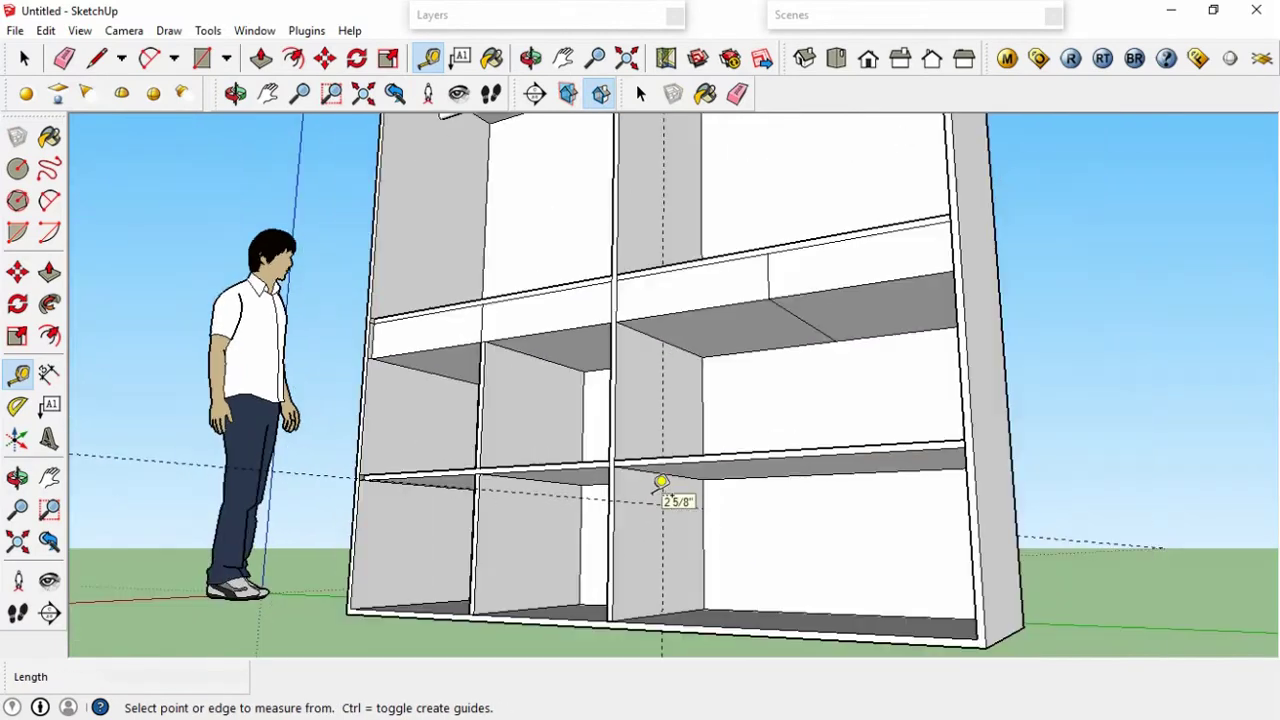
{"action": "scroll", "coordinate": [661, 507], "scroll_direction": "up", "scroll_amount": 3}
{"action": "scroll", "coordinate": [660, 512], "scroll_direction": "up", "scroll_amount": 2}
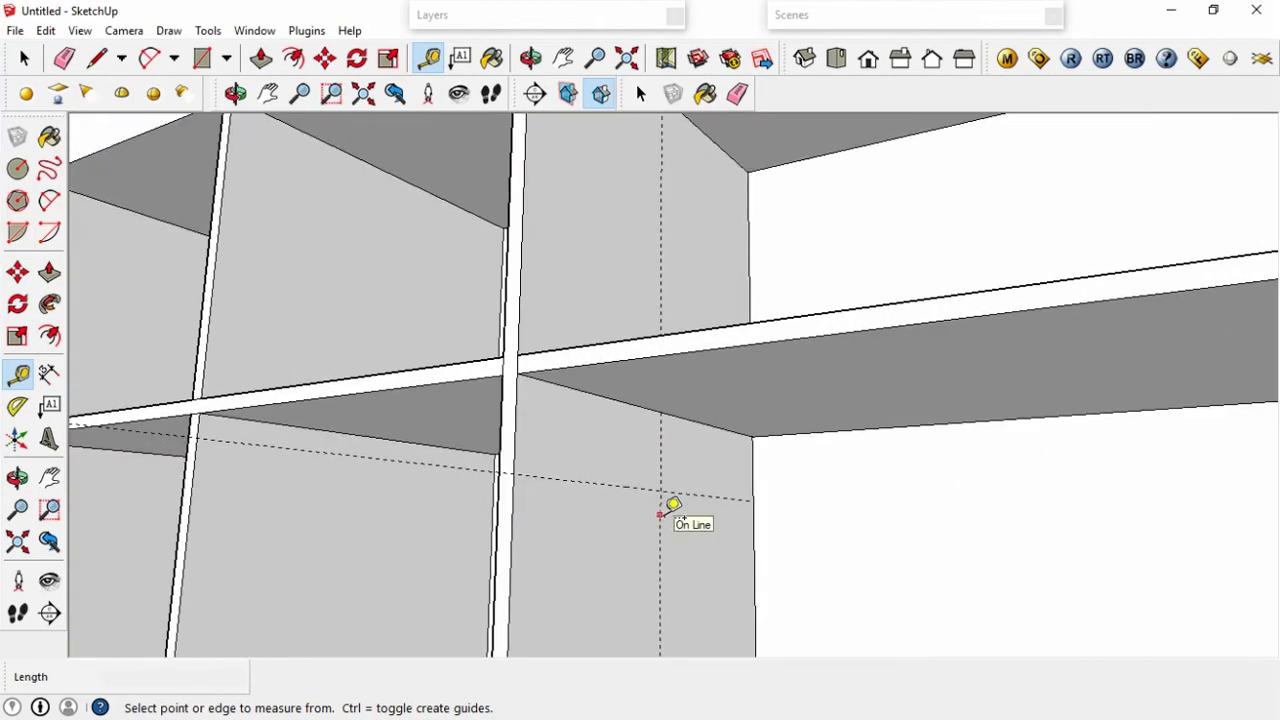
{"action": "left_click", "coordinate": [610, 402]}
{"action": "left_click", "coordinate": [606, 437]}
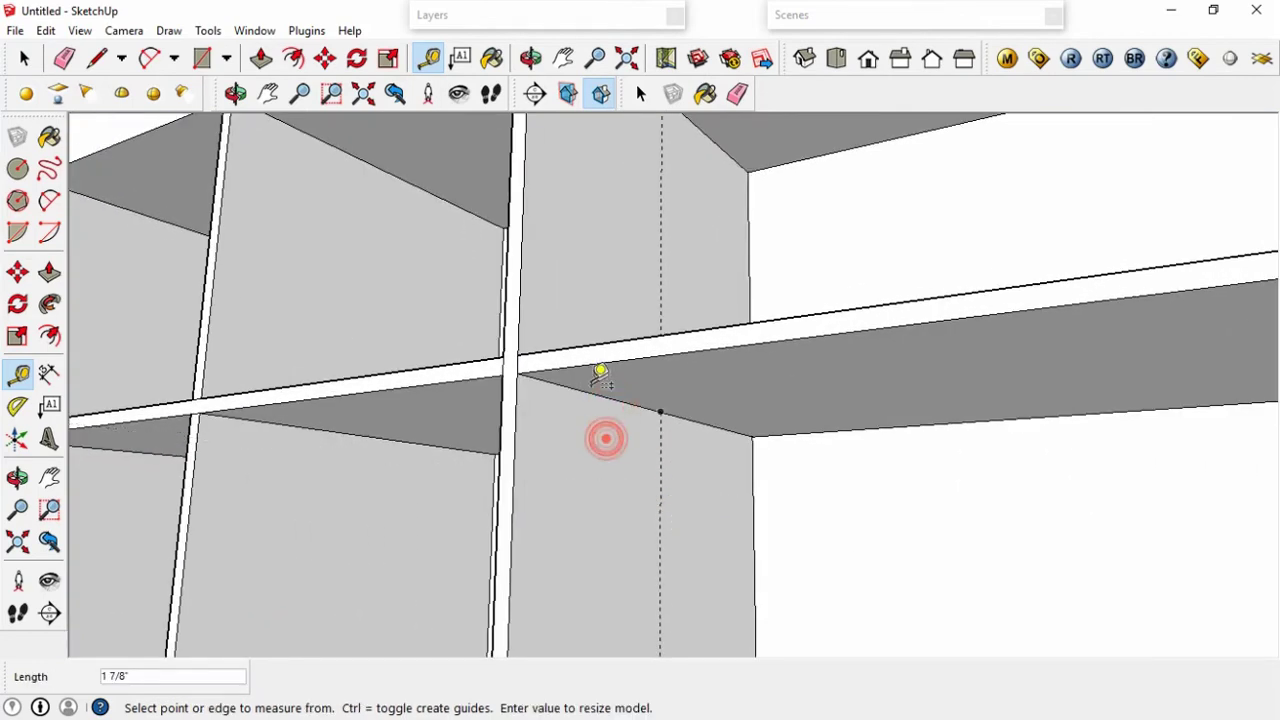
{"action": "left_click", "coordinate": [594, 385]}
{"action": "left_click", "coordinate": [592, 426]}
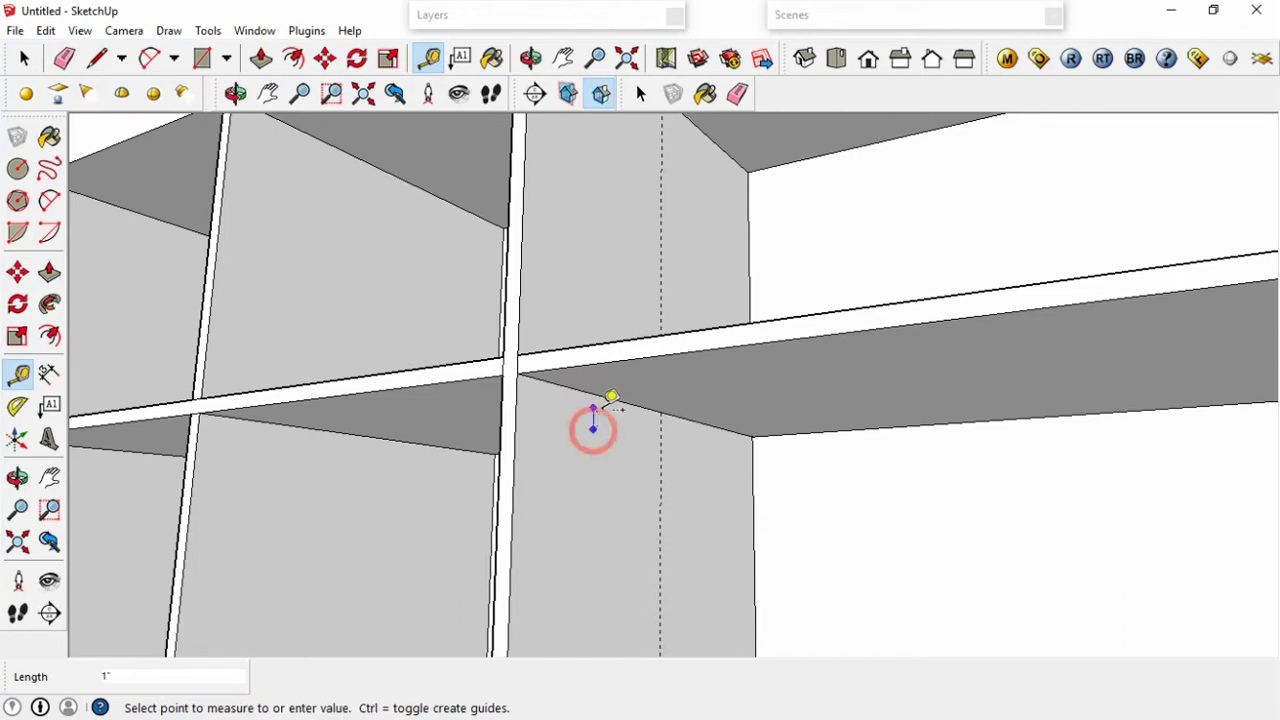
{"action": "left_click", "coordinate": [610, 393]}
{"action": "left_click", "coordinate": [606, 398]}
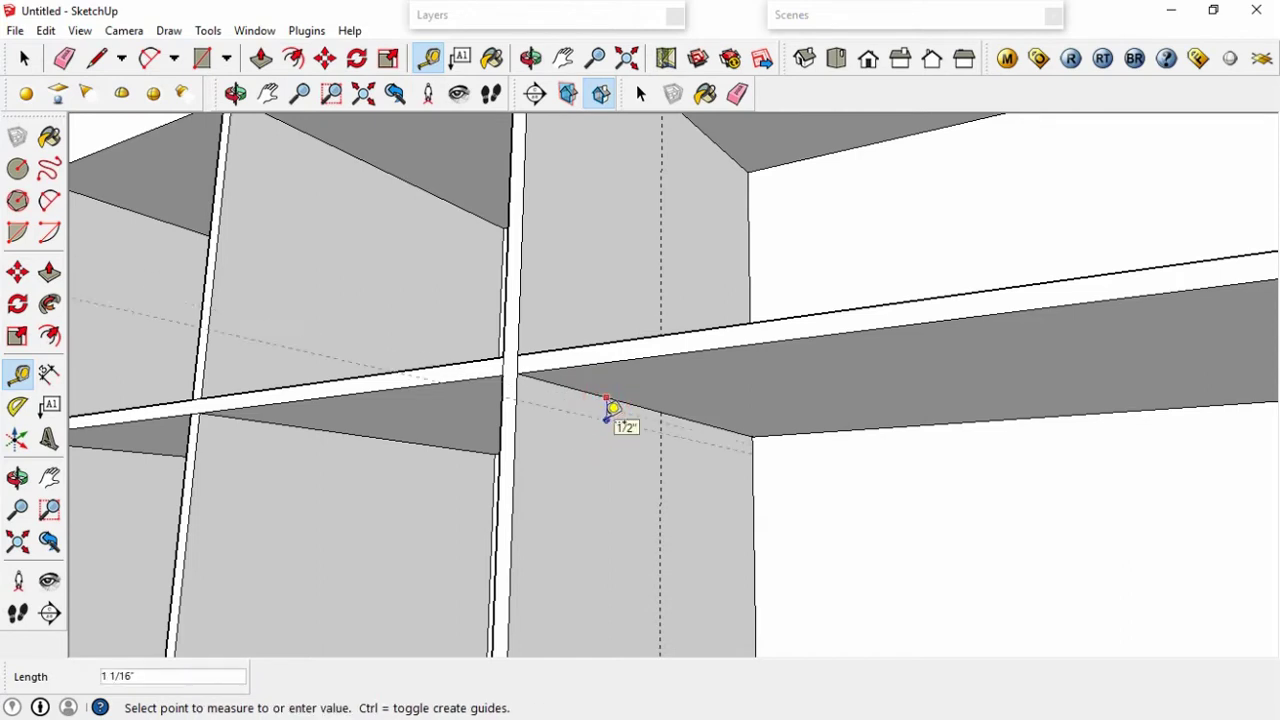
{"action": "type", "text": "3"}
{"action": "key", "text": "Return"}
Draw a circle of radius .5 centred on the guide intersection.
{"action": "key", "text": "c"}
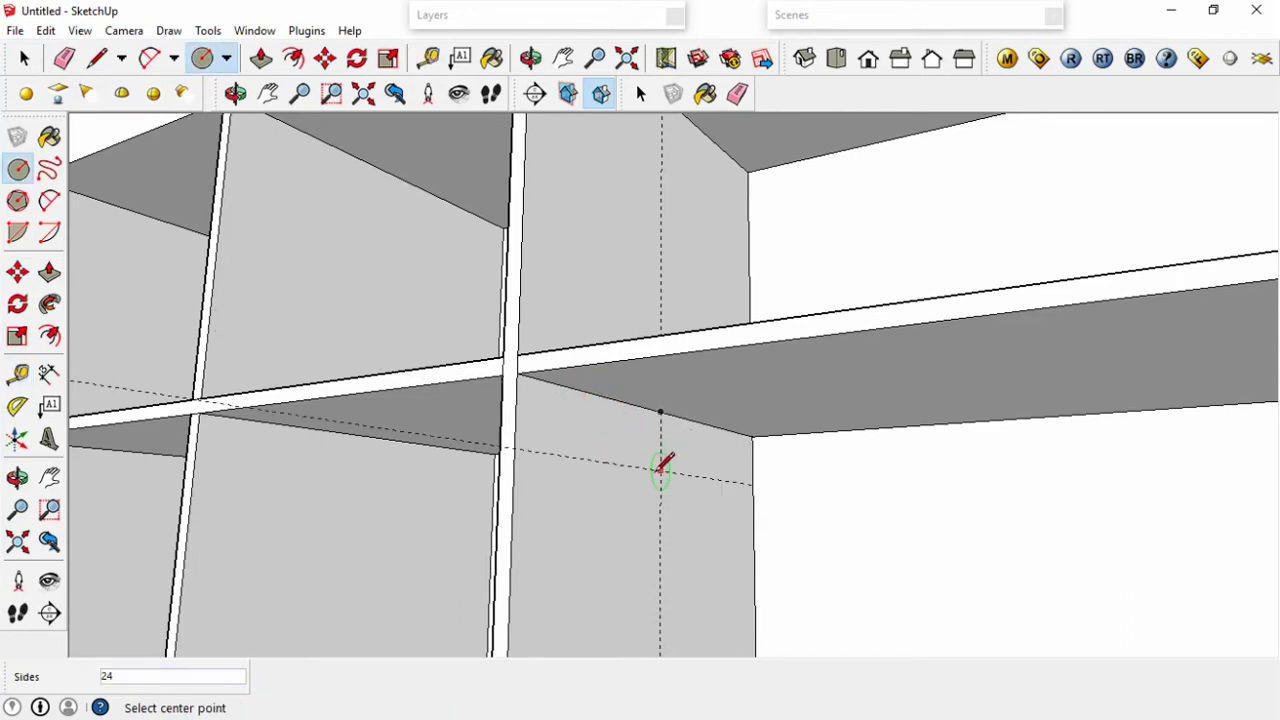
{"action": "left_click", "coordinate": [660, 470]}
{"action": "type", "text": "5"}
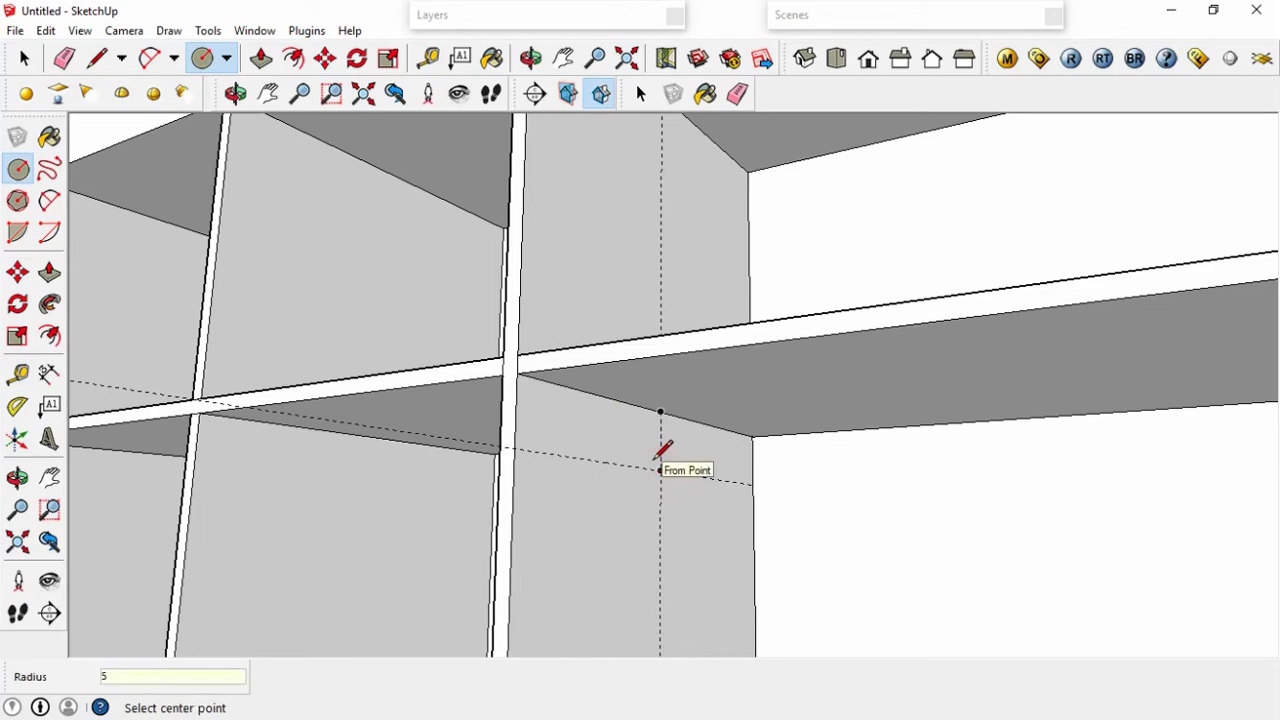
{"action": "left_click", "coordinate": [664, 468]}
{"action": "type", "text": ".5"}
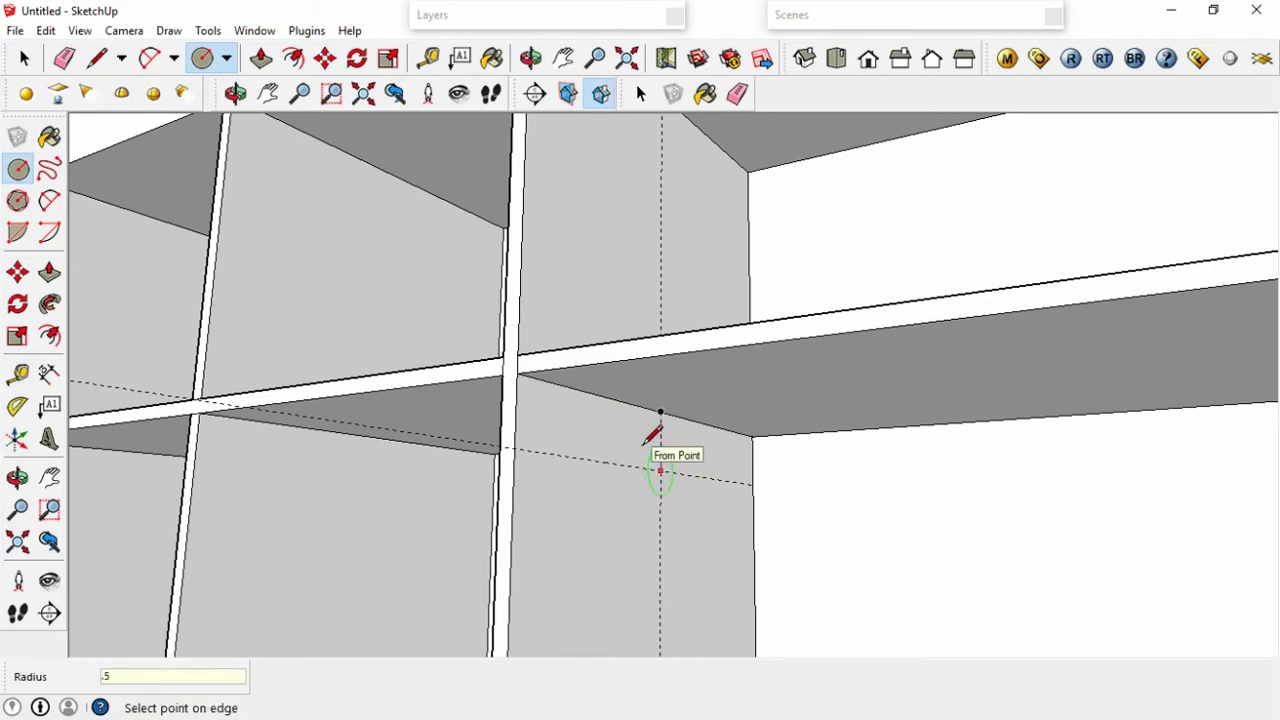
{"action": "key", "text": "Return"}
Push/pull the circle face into a first rod extrusion and inspect it from another angle.
{"action": "scroll", "coordinate": [670, 470], "scroll_direction": "up", "scroll_amount": 2}
{"action": "key", "text": "p"}
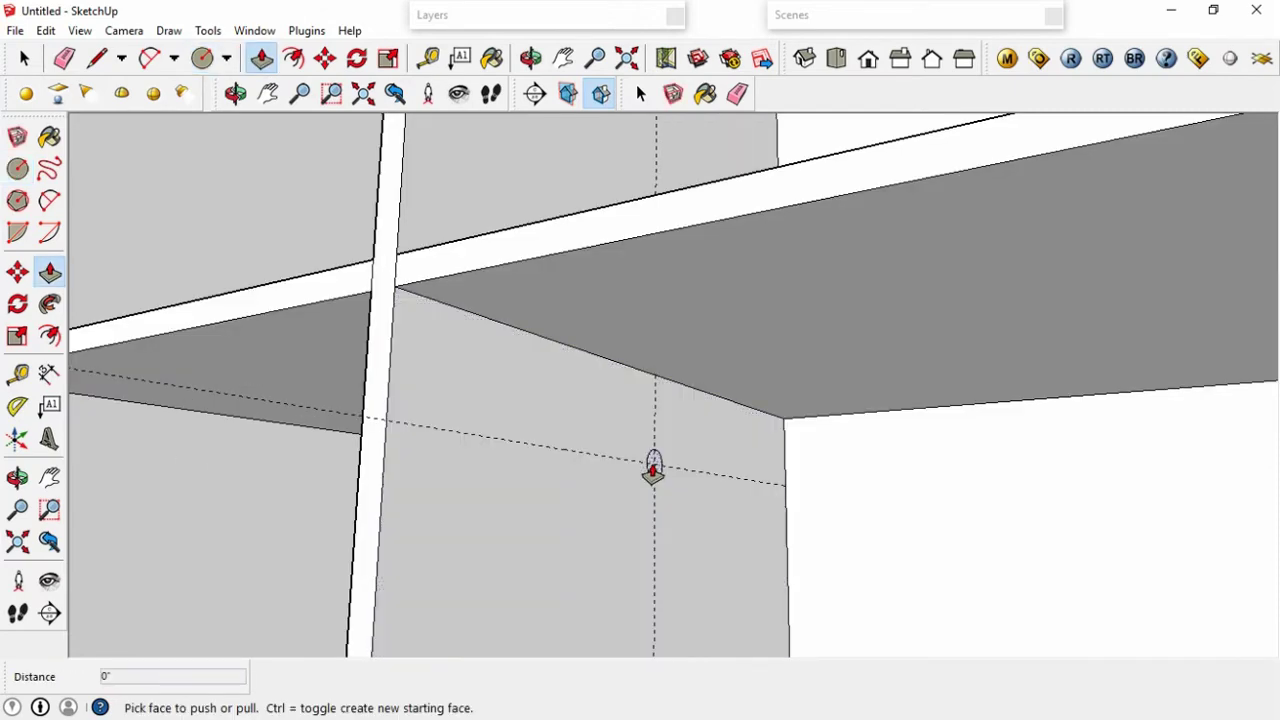
{"action": "left_click", "coordinate": [655, 467]}
{"action": "scroll", "coordinate": [655, 467], "scroll_direction": "down", "scroll_amount": 3}
{"action": "scroll", "coordinate": [680, 480], "scroll_direction": "down", "scroll_amount": 3}
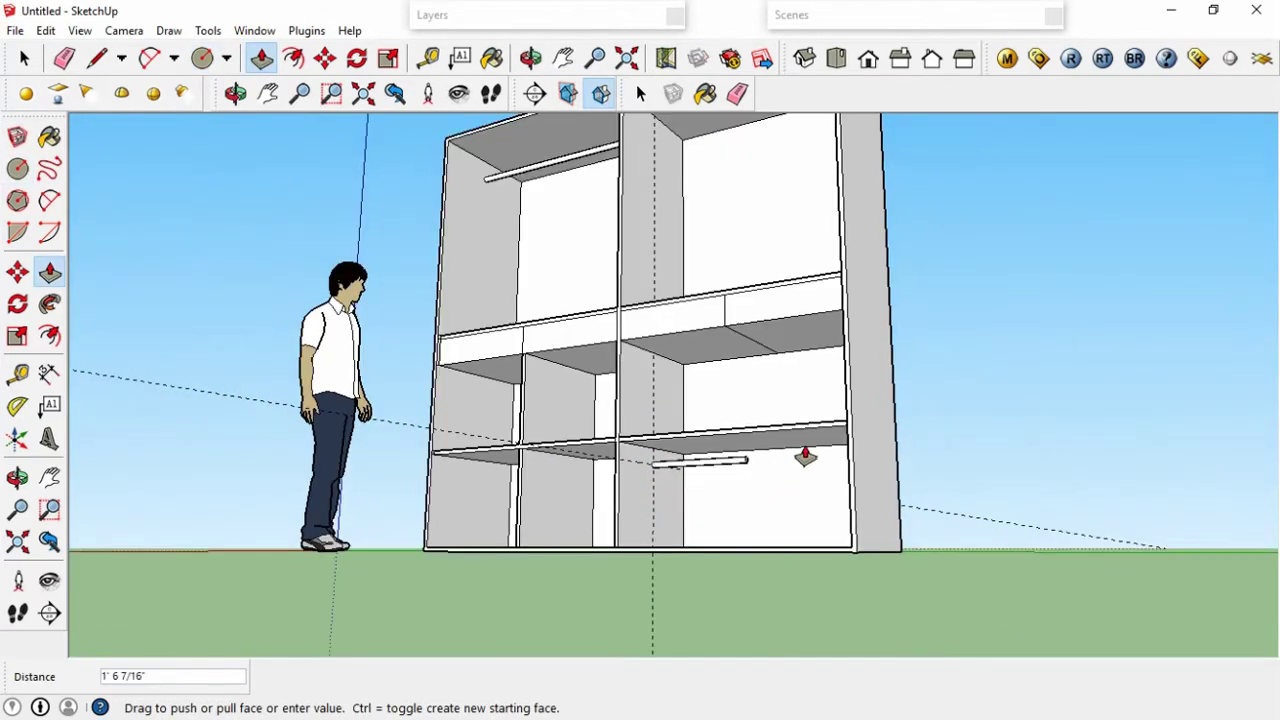
{"action": "left_click", "coordinate": [851, 418]}
{"action": "mouse_move", "coordinate": [846, 408]}
{"action": "middle_mouse_down"}
{"action": "mouse_move", "coordinate": [847, 481]}
{"action": "mouse_move", "coordinate": [816, 486]}
{"action": "middle_mouse_up"}
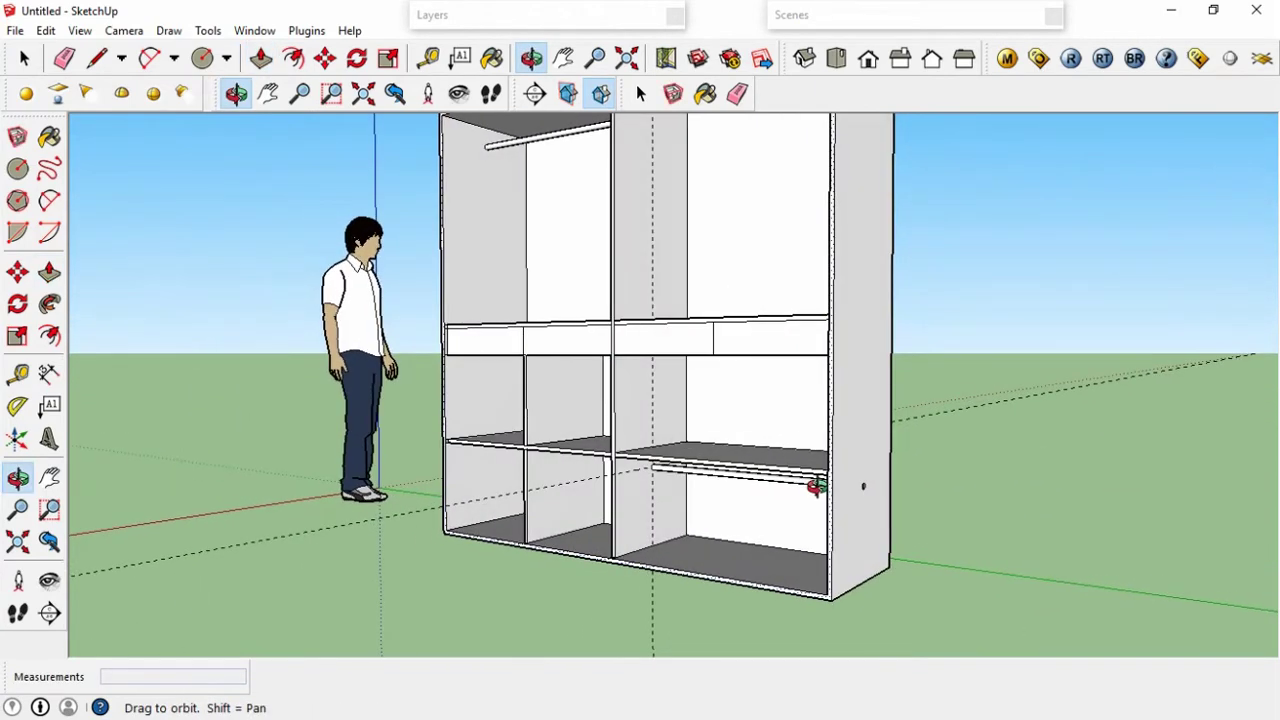
{"action": "scroll", "coordinate": [666, 471], "scroll_direction": "up", "scroll_amount": 3}
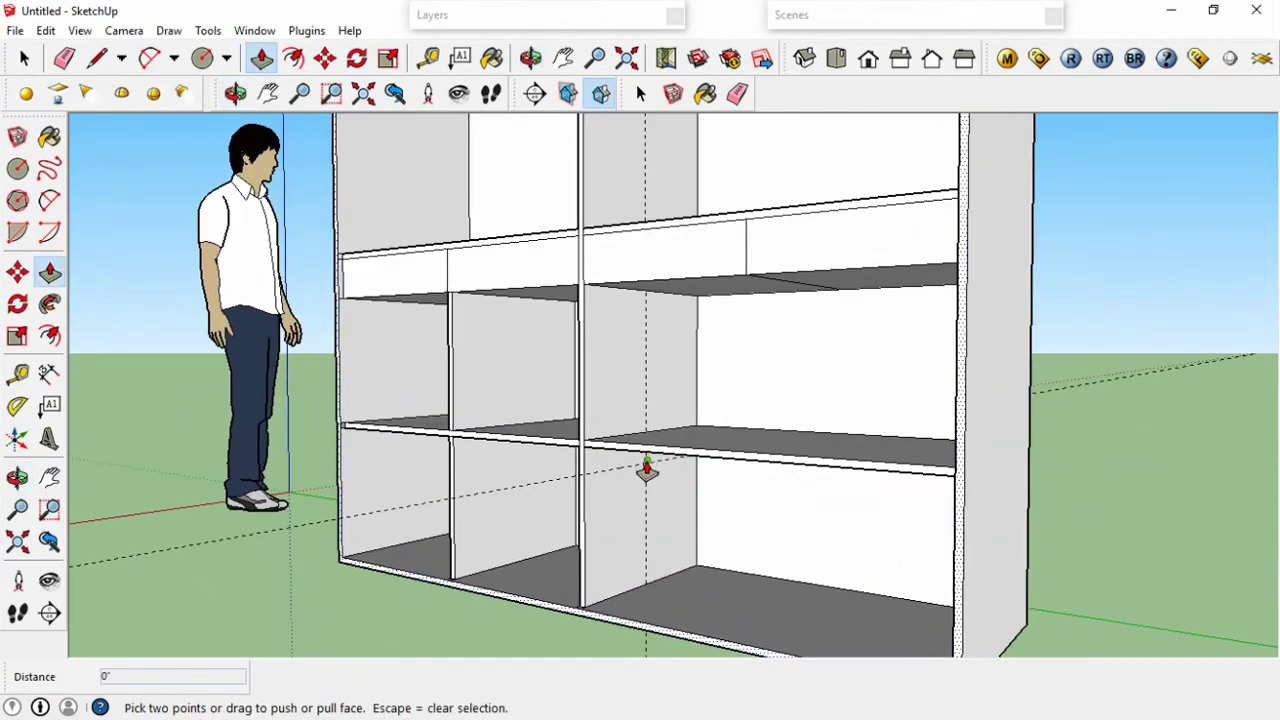
{"action": "scroll", "coordinate": [646, 470], "scroll_direction": "up", "scroll_amount": 2}
{"action": "scroll", "coordinate": [645, 466], "scroll_direction": "up", "scroll_amount": 2}
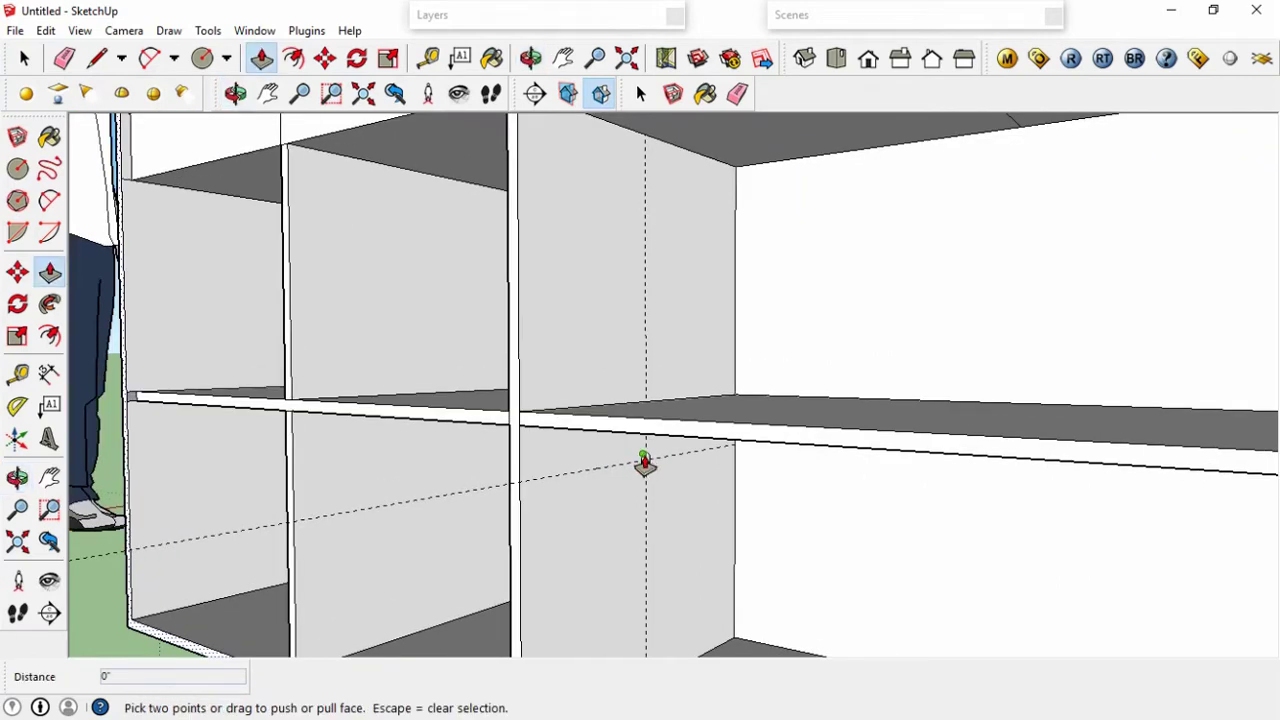
{"action": "scroll", "coordinate": [645, 463], "scroll_direction": "up", "scroll_amount": 2}
{"action": "middle_click", "coordinate": [646, 464]}
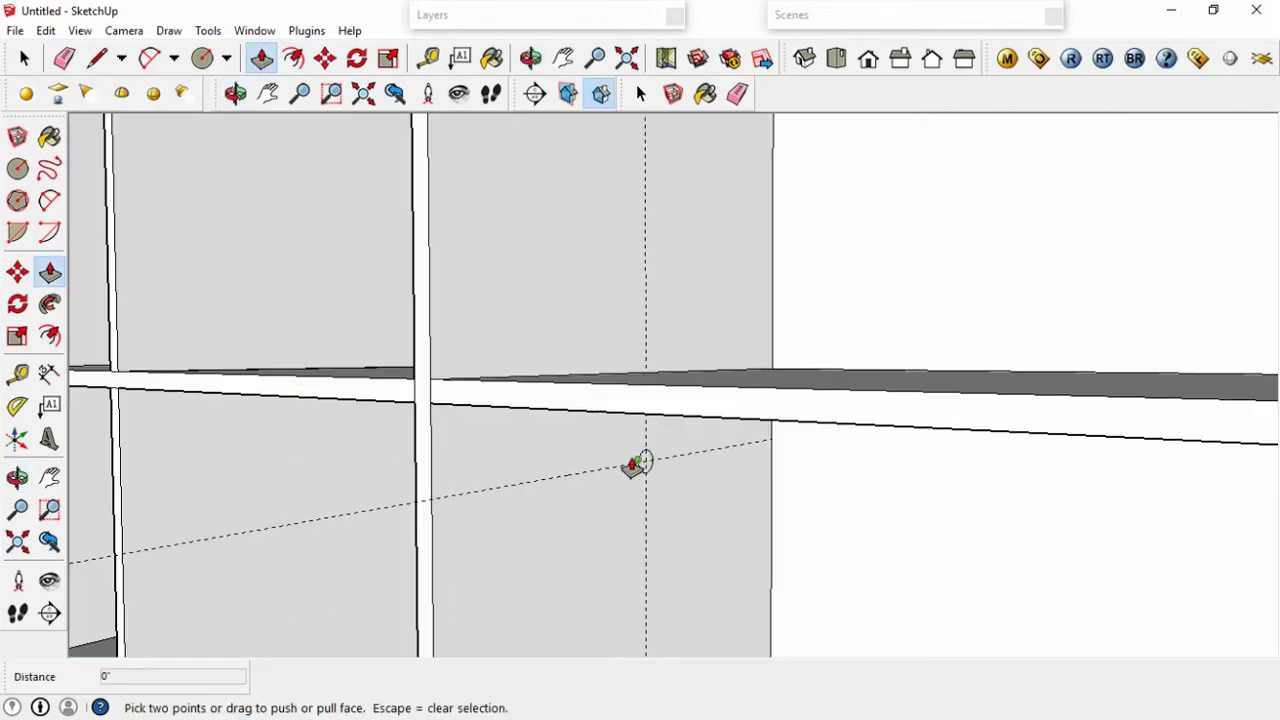
Erase the guide lines and extend the rod across the bay to the right panel.
{"action": "key", "text": "e"}
{"action": "key", "text": "p"}
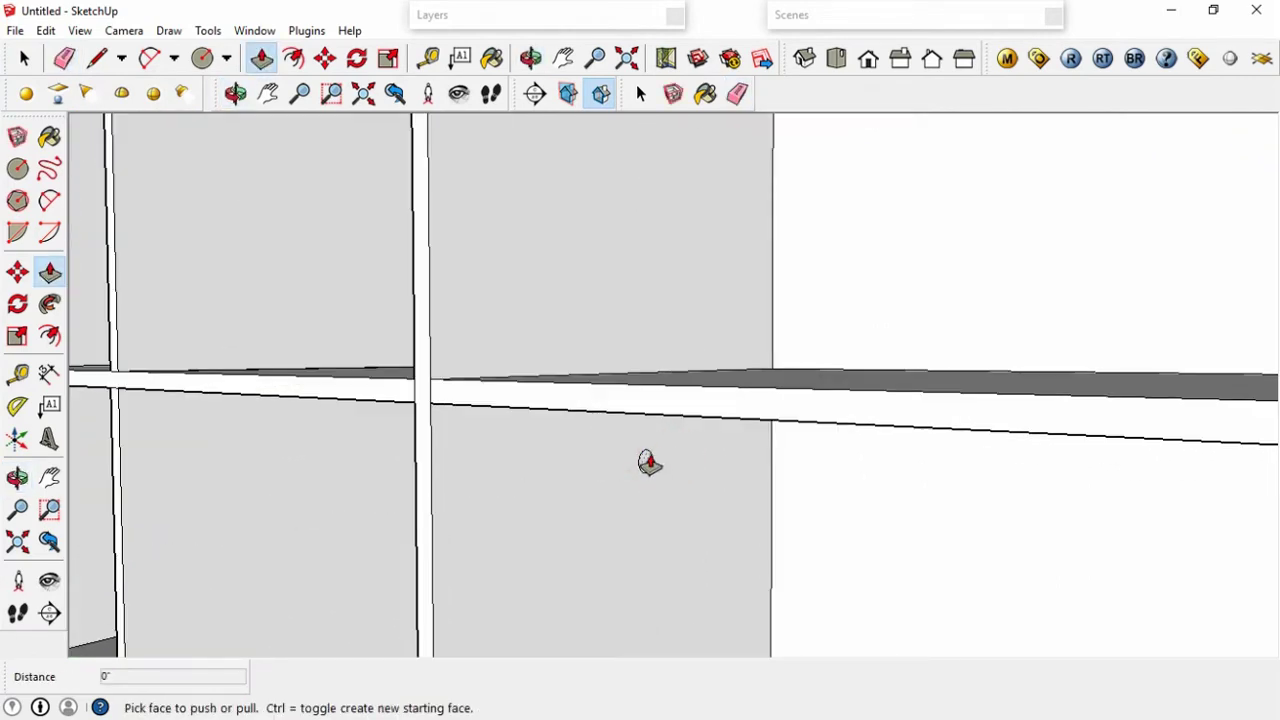
{"action": "scroll", "coordinate": [646, 463], "scroll_direction": "down", "scroll_amount": 2}
{"action": "scroll", "coordinate": [647, 464], "scroll_direction": "down", "scroll_amount": 3}
{"action": "left_click_drag", "start_coordinate": [648, 465], "coordinate": [821, 455]}
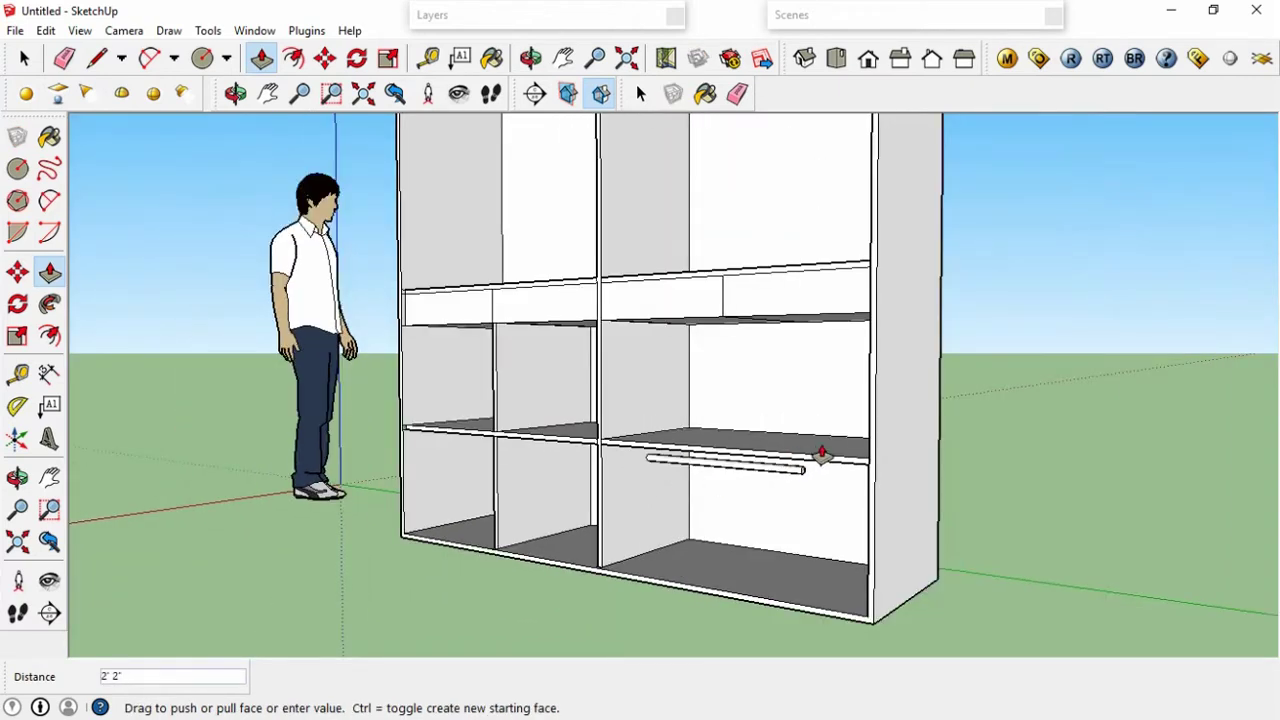
{"action": "left_click", "coordinate": [866, 395]}
{"action": "key", "text": "o"}
{"action": "mouse_move", "coordinate": [794, 391]}
{"action": "left_mouse_down"}
{"action": "mouse_move", "coordinate": [850, 395]}
{"action": "mouse_move", "coordinate": [903, 429]}
{"action": "left_mouse_up"}
Pan and orbit to frame the cabinet's upper-right compartment straight on.
{"action": "scroll", "coordinate": [851, 374], "scroll_direction": "up", "scroll_amount": 3}
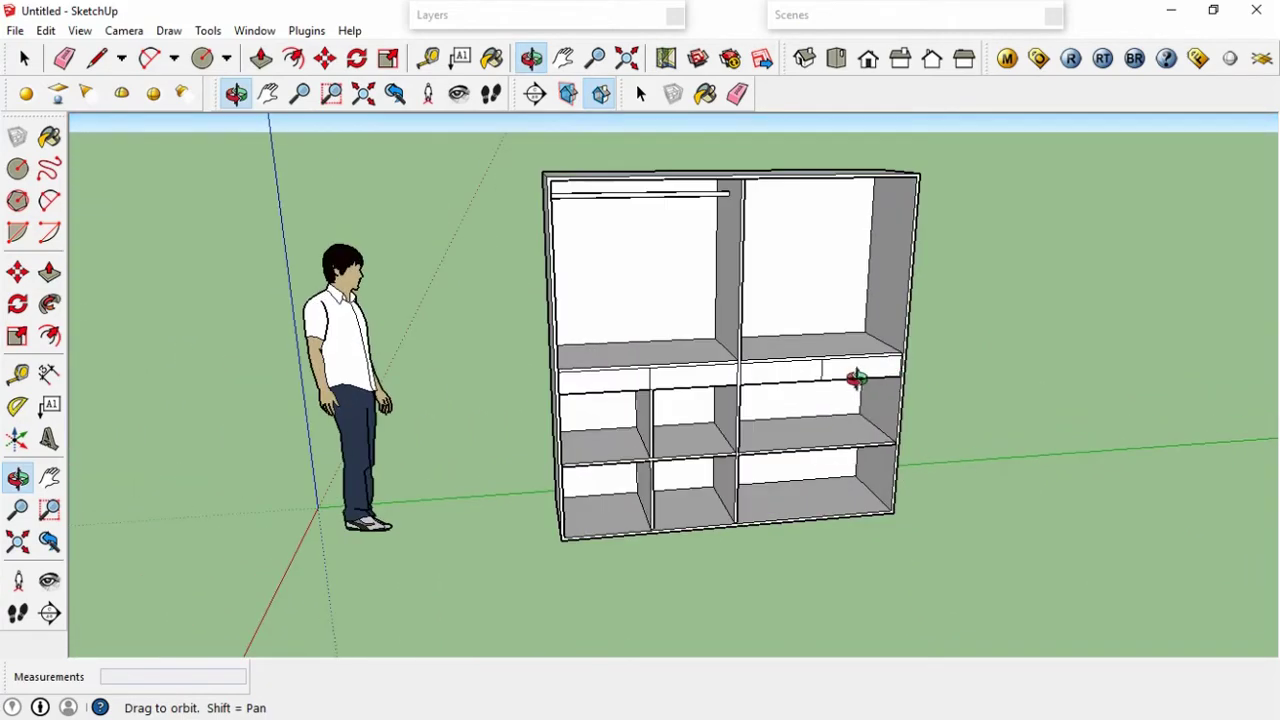
{"action": "scroll", "coordinate": [840, 366], "scroll_direction": "up", "scroll_amount": 2}
{"action": "key", "text": "h"}
{"action": "left_click_drag", "start_coordinate": [818, 342], "coordinate": [751, 412]}
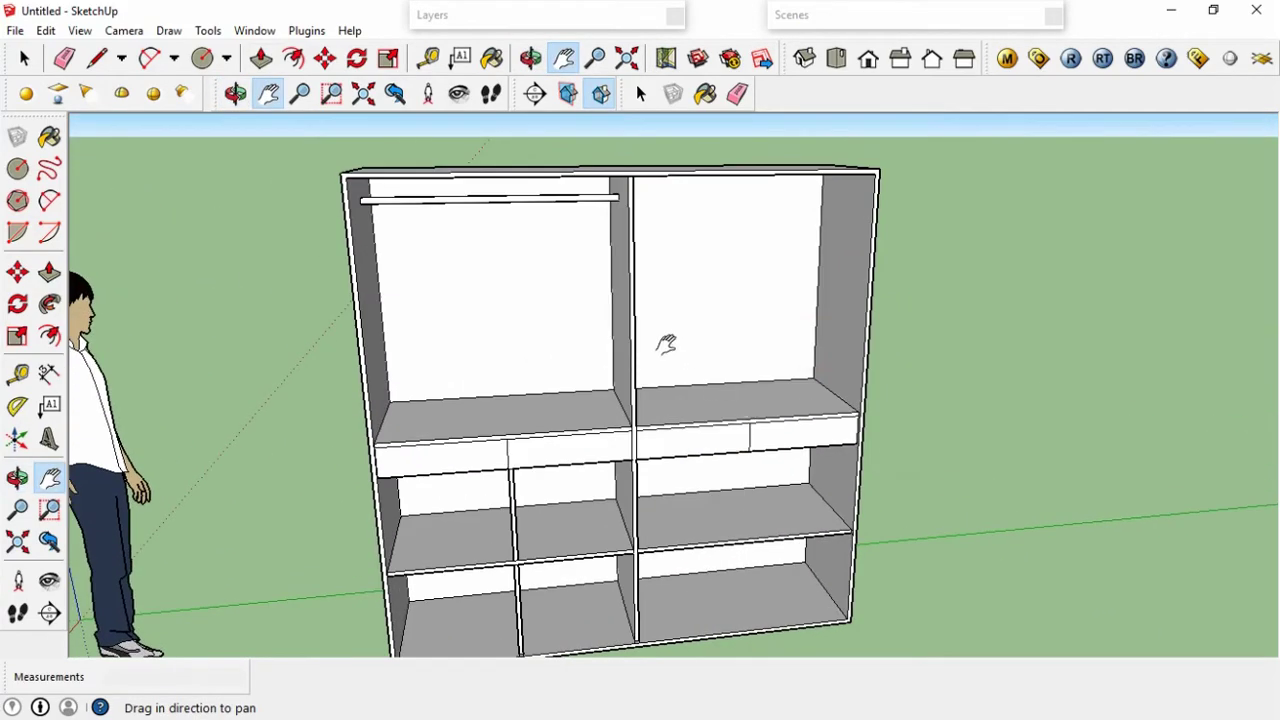
{"action": "mouse_move", "coordinate": [666, 344]}
{"action": "left_mouse_down"}
{"action": "mouse_move", "coordinate": [700, 354]}
{"action": "mouse_move", "coordinate": [543, 331]}
{"action": "mouse_move", "coordinate": [443, 343]}
{"action": "mouse_move", "coordinate": [757, 328]}
{"action": "mouse_move", "coordinate": [677, 334]}
{"action": "mouse_move", "coordinate": [651, 323]}
{"action": "mouse_move", "coordinate": [660, 318]}
{"action": "left_mouse_up"}
{"action": "key", "text": "o"}
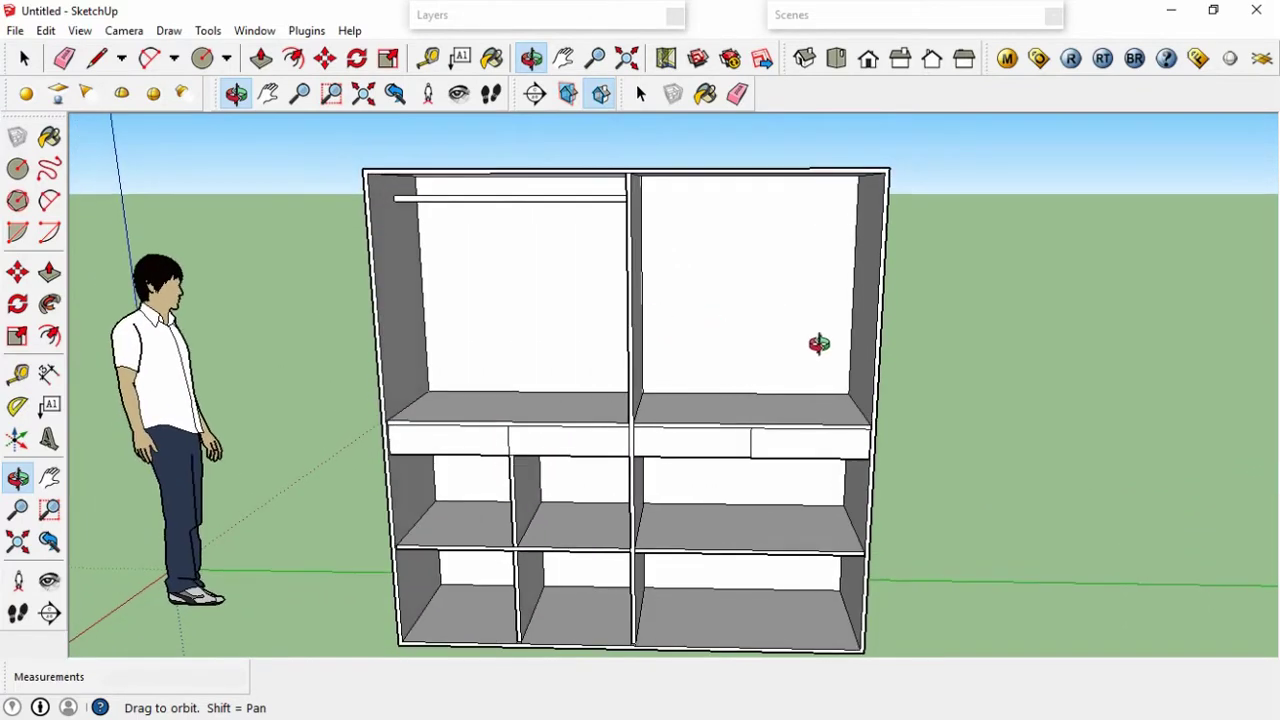
{"action": "key", "text": "h"}
{"action": "mouse_move", "coordinate": [794, 334]}
{"action": "left_mouse_down"}
{"action": "mouse_move", "coordinate": [743, 337]}
{"action": "mouse_move", "coordinate": [720, 374]}
{"action": "mouse_move", "coordinate": [683, 378]}
{"action": "left_mouse_up"}
{"action": "scroll", "coordinate": [681, 382], "scroll_direction": "up", "scroll_amount": 2}
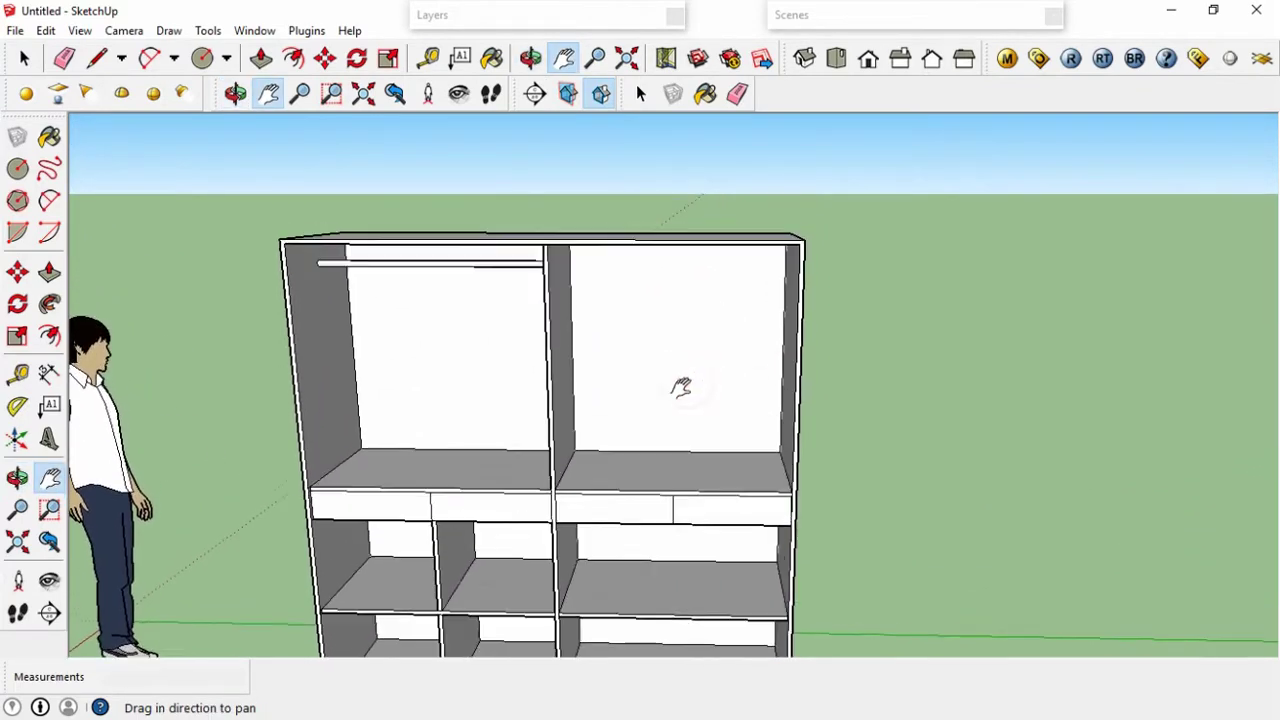
Place a vertical guide from the central divider and a horizontal guide 18 inches above the shelf.
{"action": "scroll", "coordinate": [651, 409], "scroll_direction": "up", "scroll_amount": 2}
{"action": "scroll", "coordinate": [620, 405], "scroll_direction": "up", "scroll_amount": 2}
{"action": "key", "text": "t"}
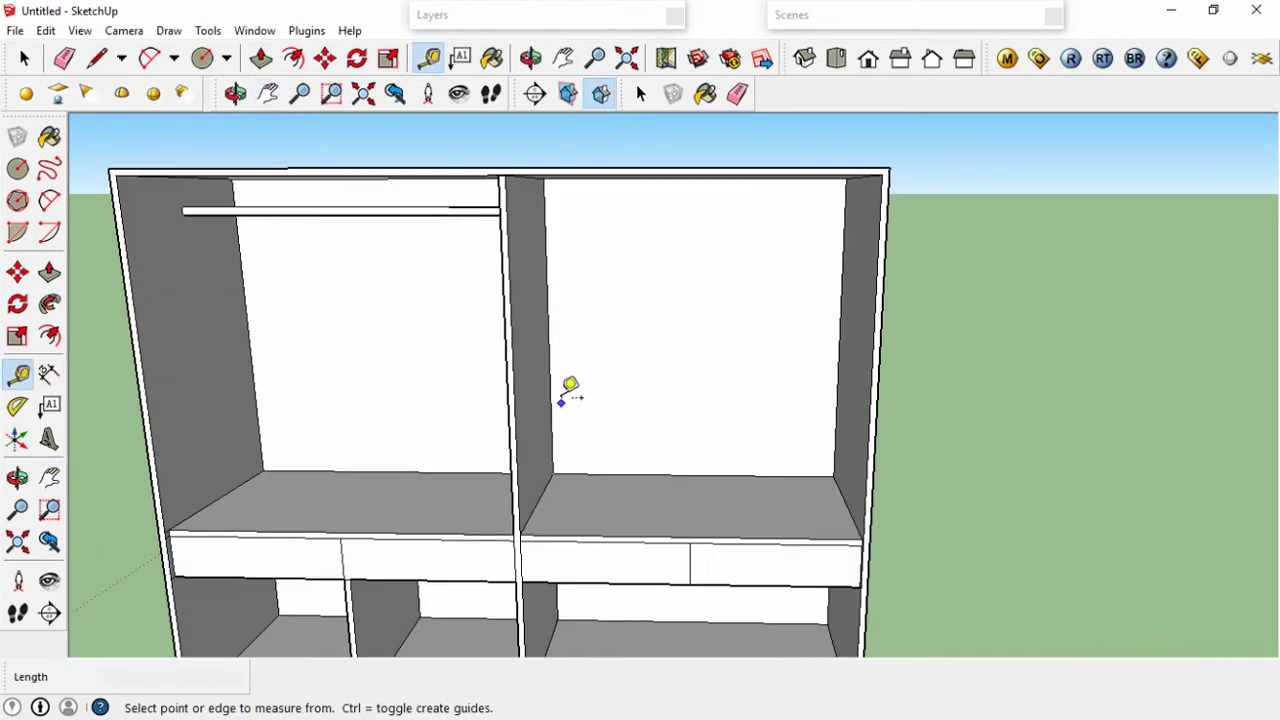
{"action": "left_click", "coordinate": [548, 371]}
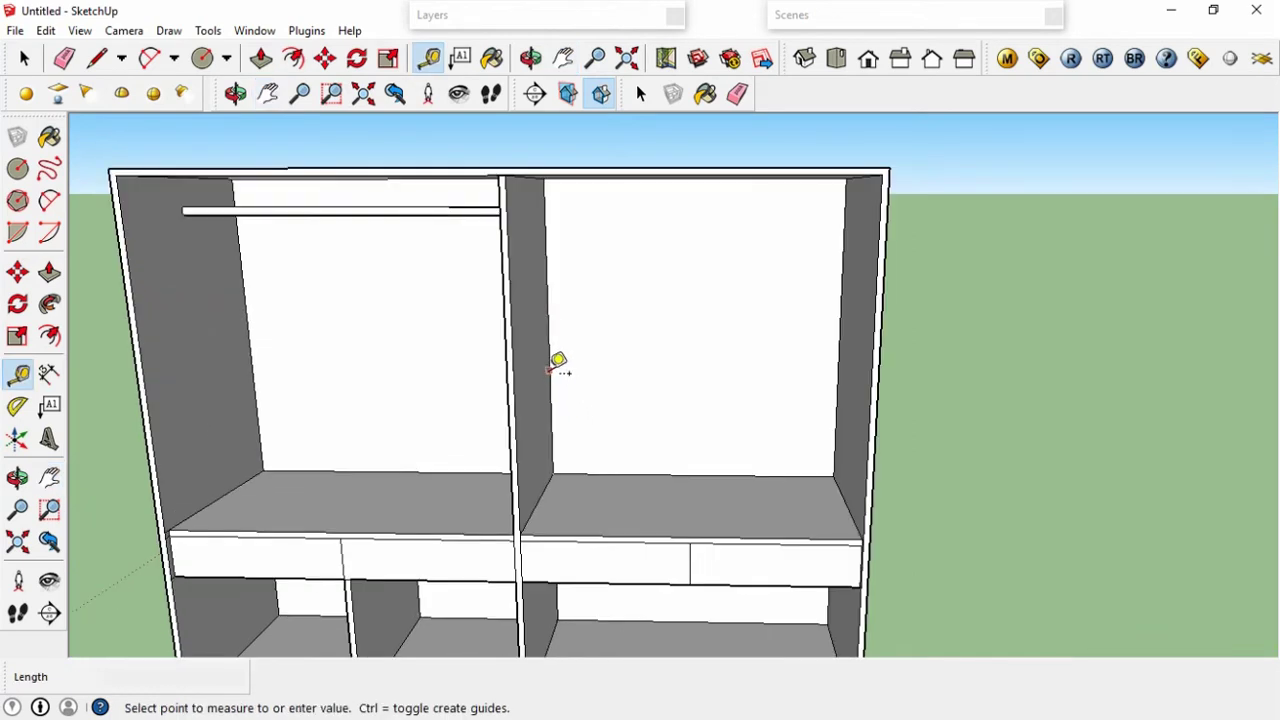
{"action": "left_click", "coordinate": [691, 464]}
{"action": "left_click", "coordinate": [634, 474]}
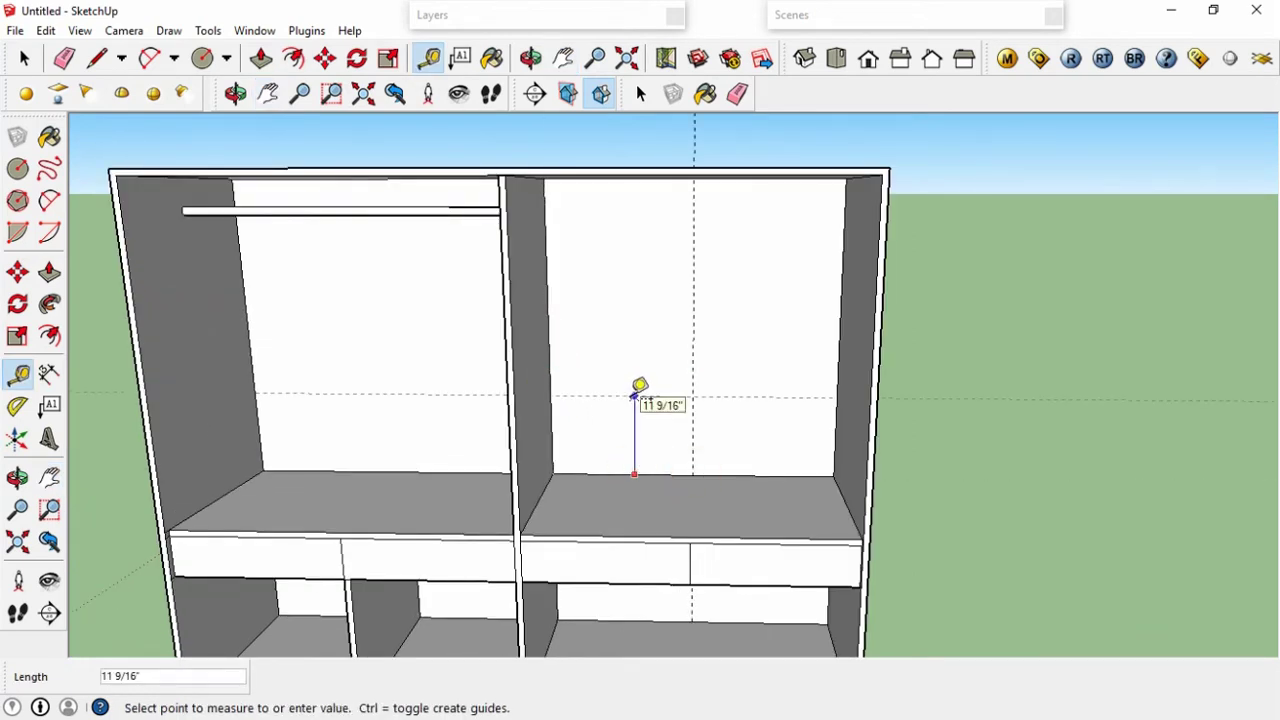
{"action": "type", "text": "8"}
{"action": "key", "text": "Return"}
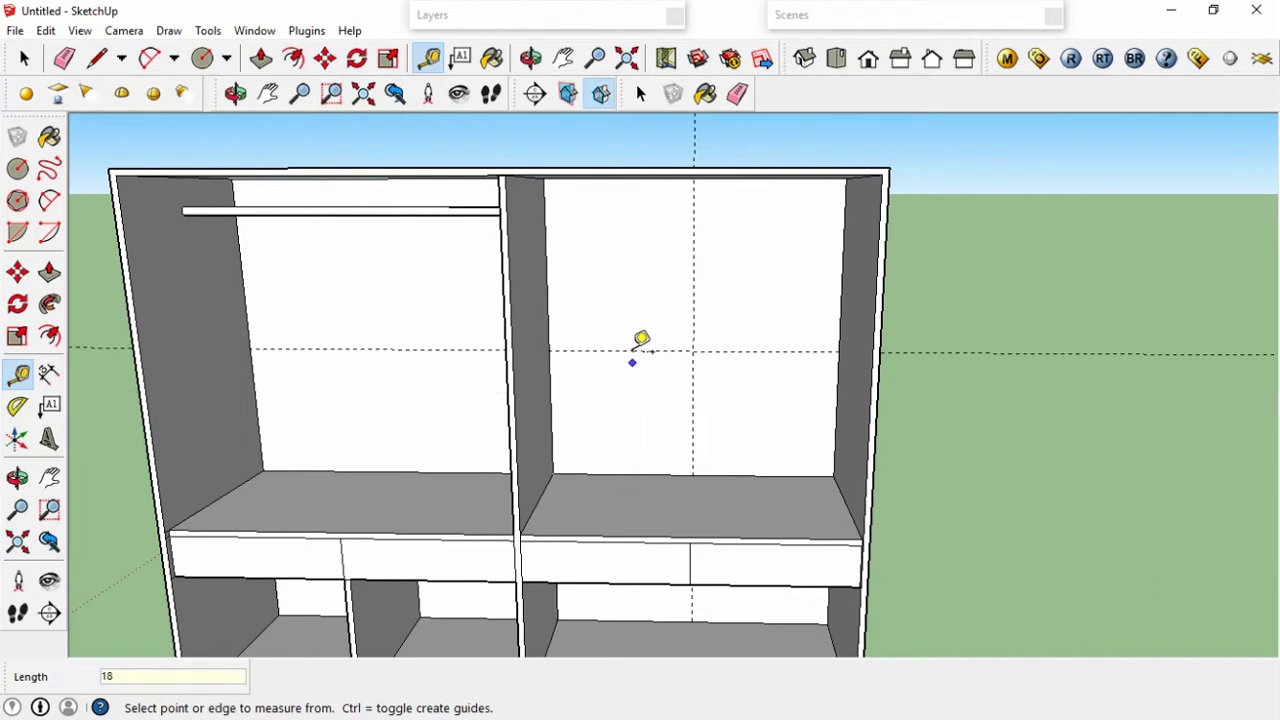
Add 3/4" offset guides beside the horizontal and vertical guides.
{"action": "left_click", "coordinate": [631, 351]}
{"action": "type", "text": ".75"}
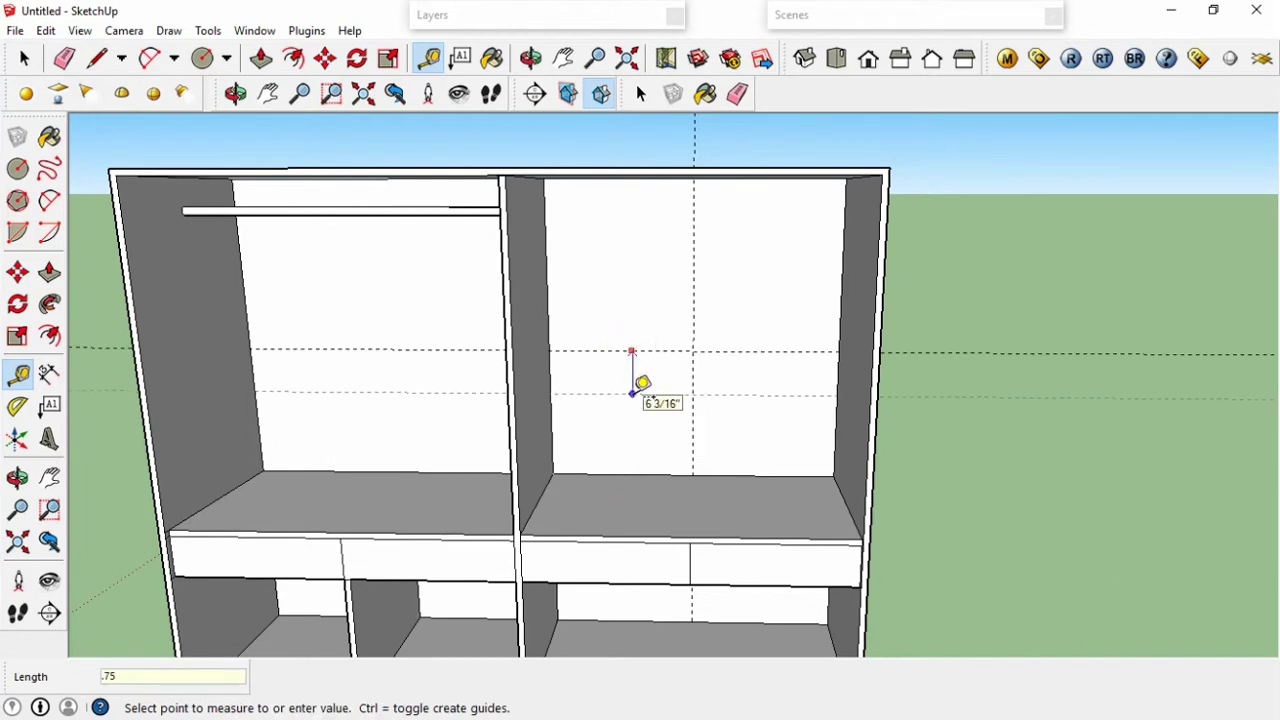
{"action": "key", "text": "Return"}
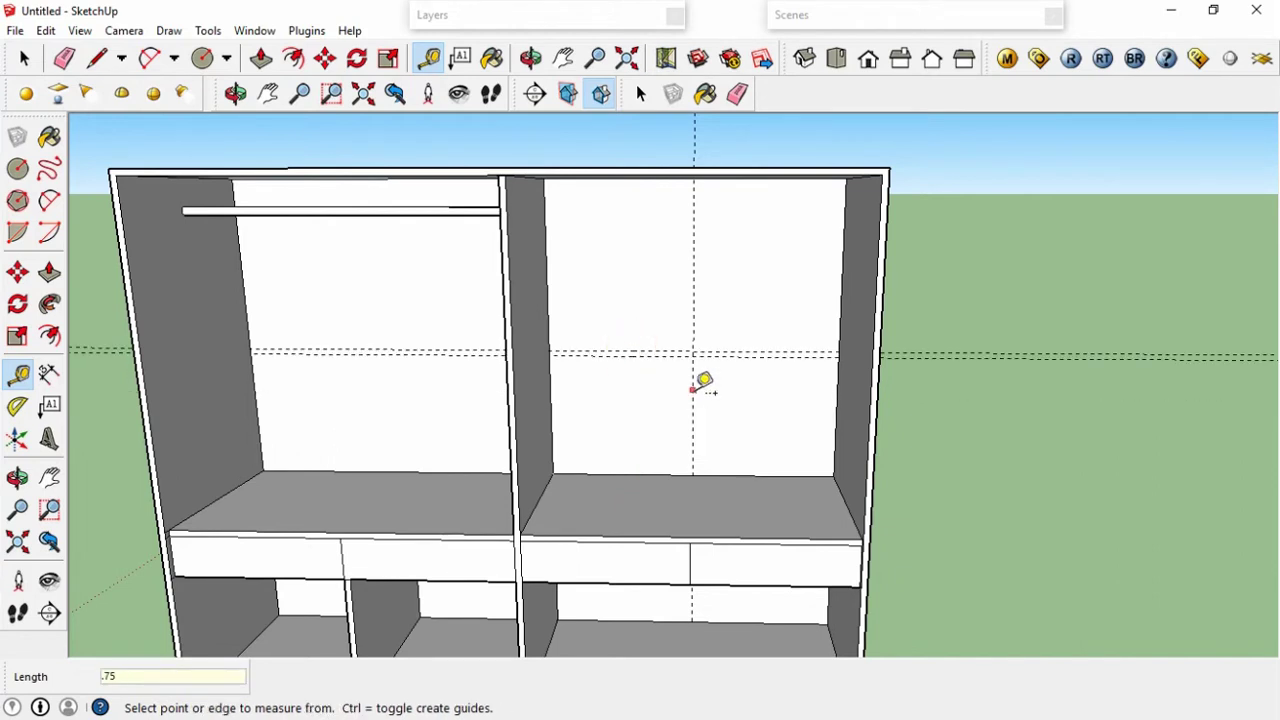
{"action": "left_click", "coordinate": [693, 389]}
{"action": "type", "text": "5"}
{"action": "key", "text": "Return"}
{"action": "left_click", "coordinate": [693, 322]}
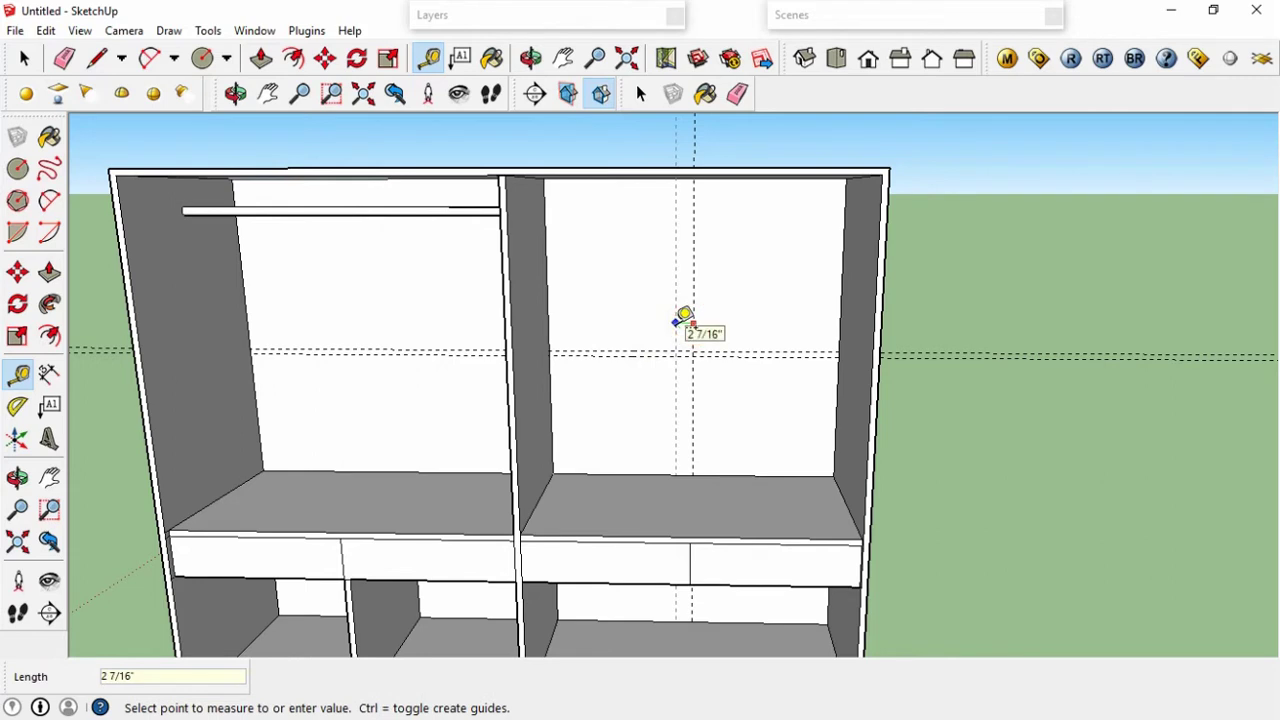
{"action": "type", "text": ".75"}
{"action": "key", "text": "Return"}
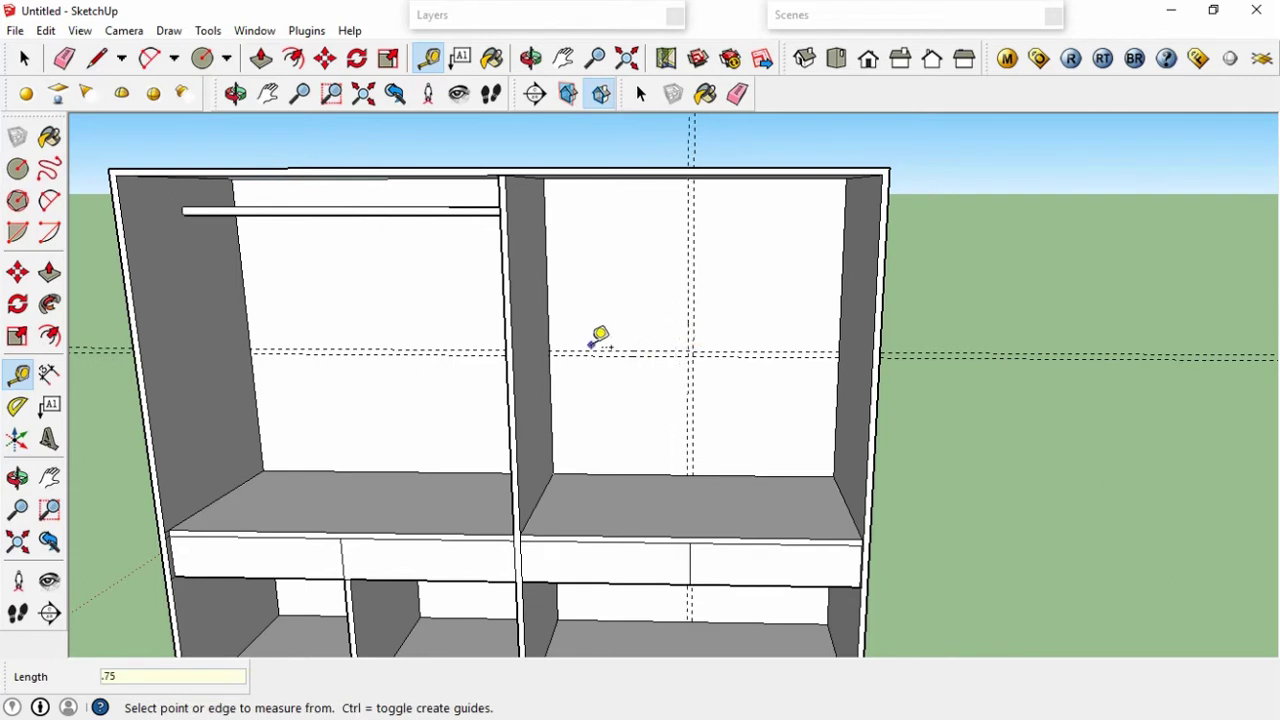
{"action": "scroll", "coordinate": [595, 342], "scroll_direction": "up", "scroll_amount": 2}
Draw a thin horizontal panel rectangle and a thin vertical panel rectangle along the guides.
{"action": "key", "text": "r"}
{"action": "left_click", "coordinate": [540, 352]}
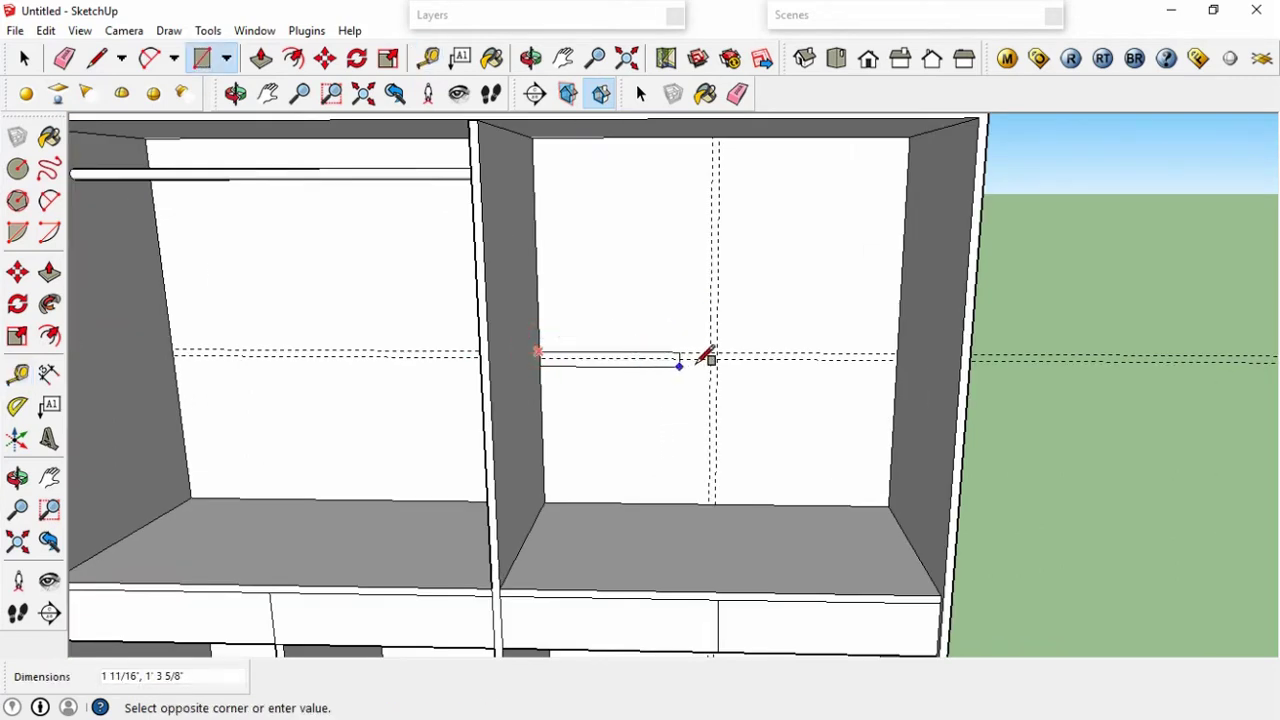
{"action": "left_click", "coordinate": [716, 358]}
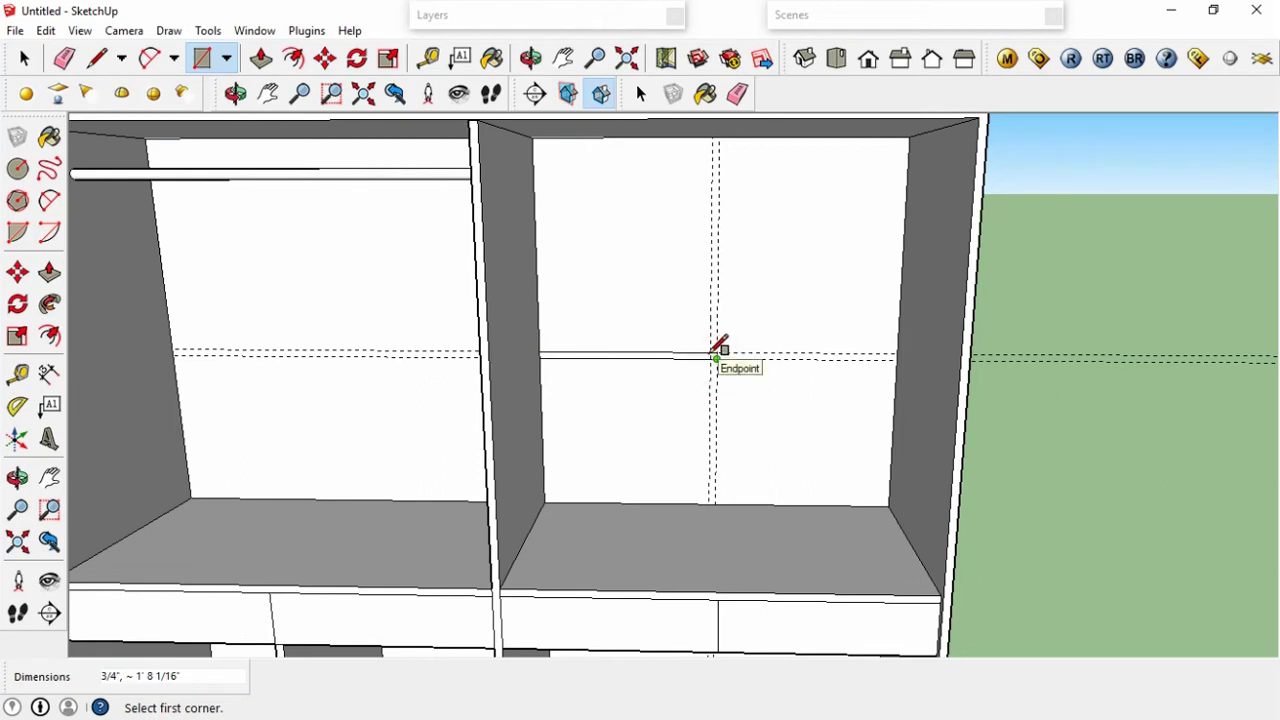
{"action": "left_click", "coordinate": [716, 353]}
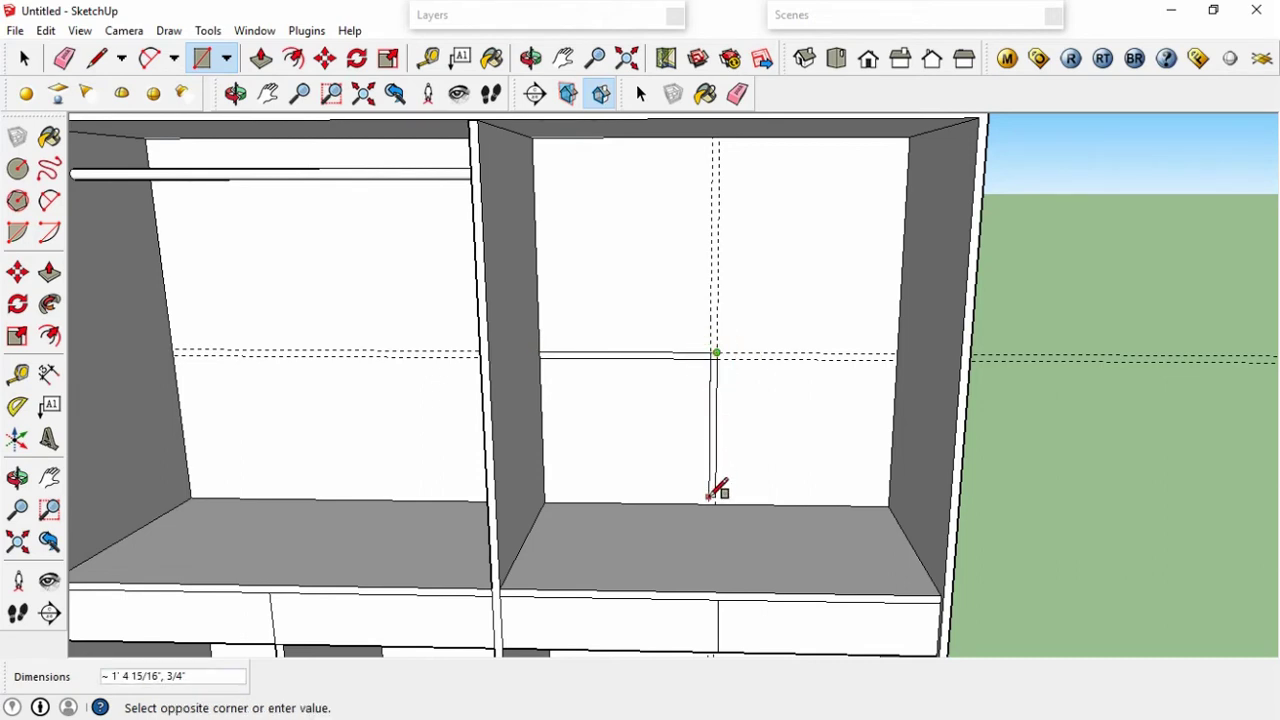
{"action": "left_click", "coordinate": [712, 497]}
Erase the vertical guide and both horizontal guides.
{"action": "key", "text": "e"}
{"action": "scroll", "coordinate": [714, 358], "scroll_direction": "up", "scroll_amount": 2}
{"action": "scroll", "coordinate": [730, 325], "scroll_direction": "up", "scroll_amount": 2}
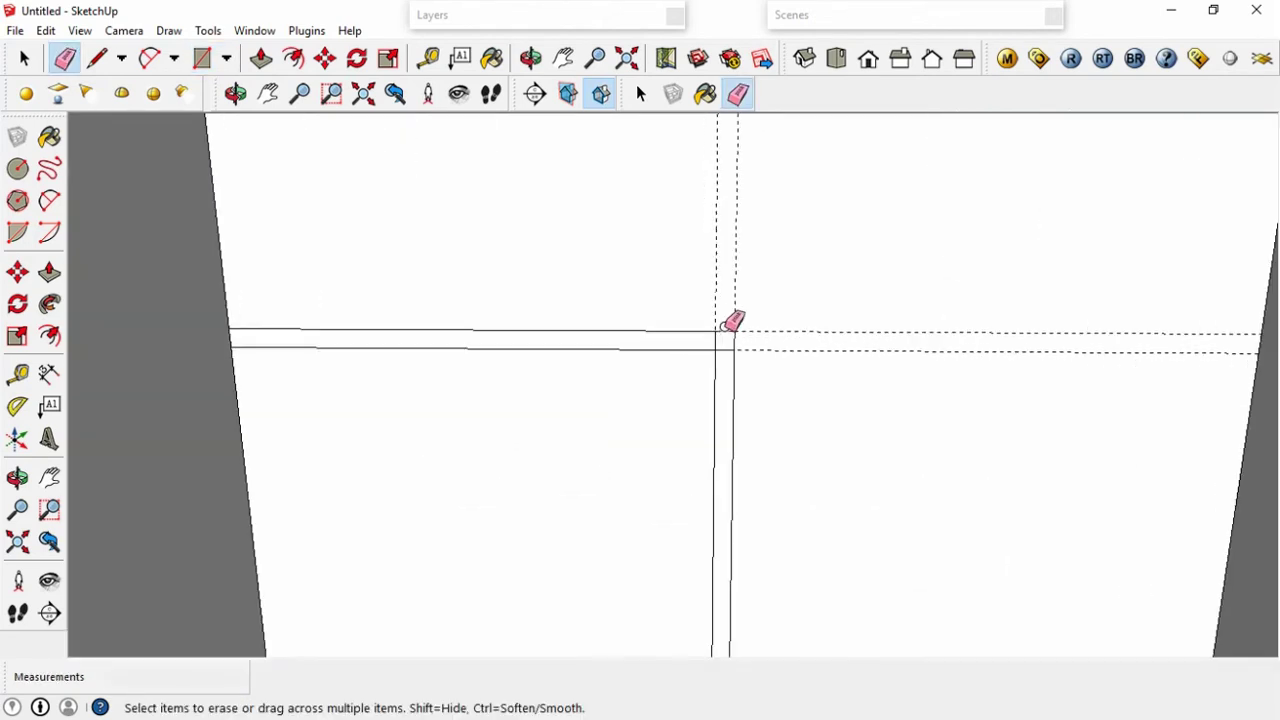
{"action": "left_click", "coordinate": [718, 341]}
{"action": "left_click", "coordinate": [771, 351]}
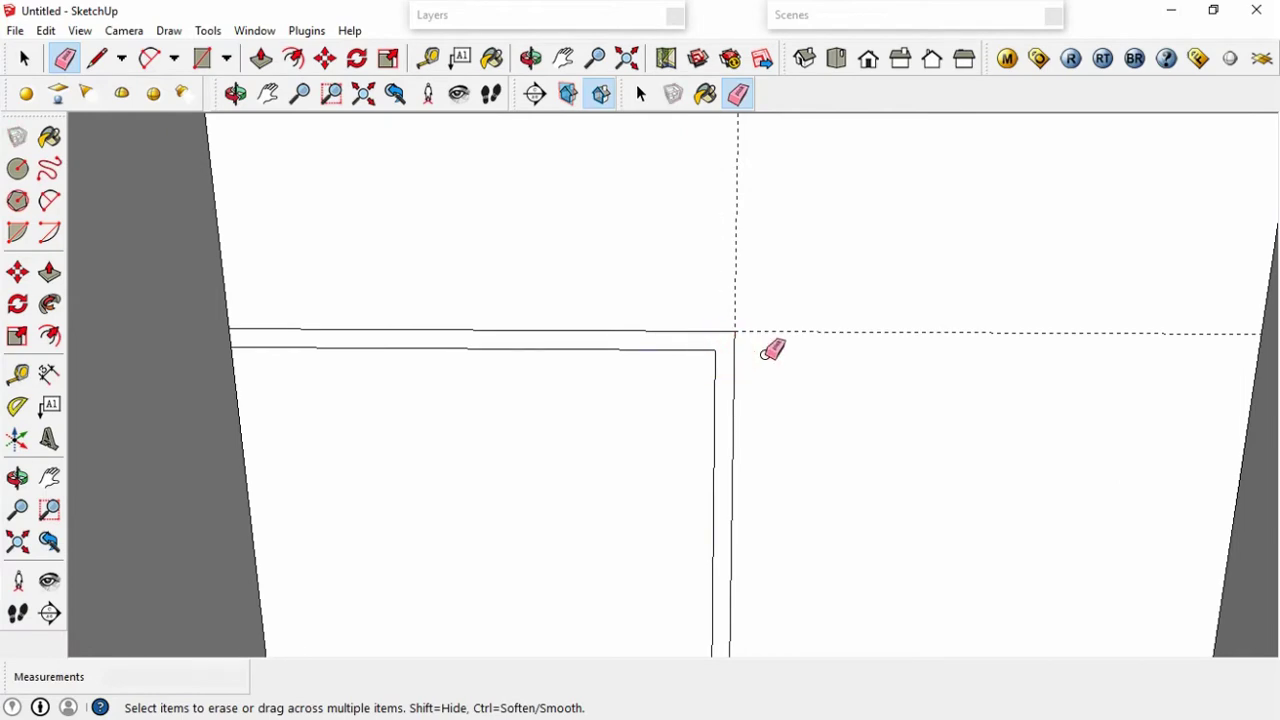
{"action": "left_click", "coordinate": [776, 333]}
Push/pull the thin panel faces back to the cabinet's full depth.
{"action": "key", "text": "p"}
{"action": "left_click", "coordinate": [720, 362]}
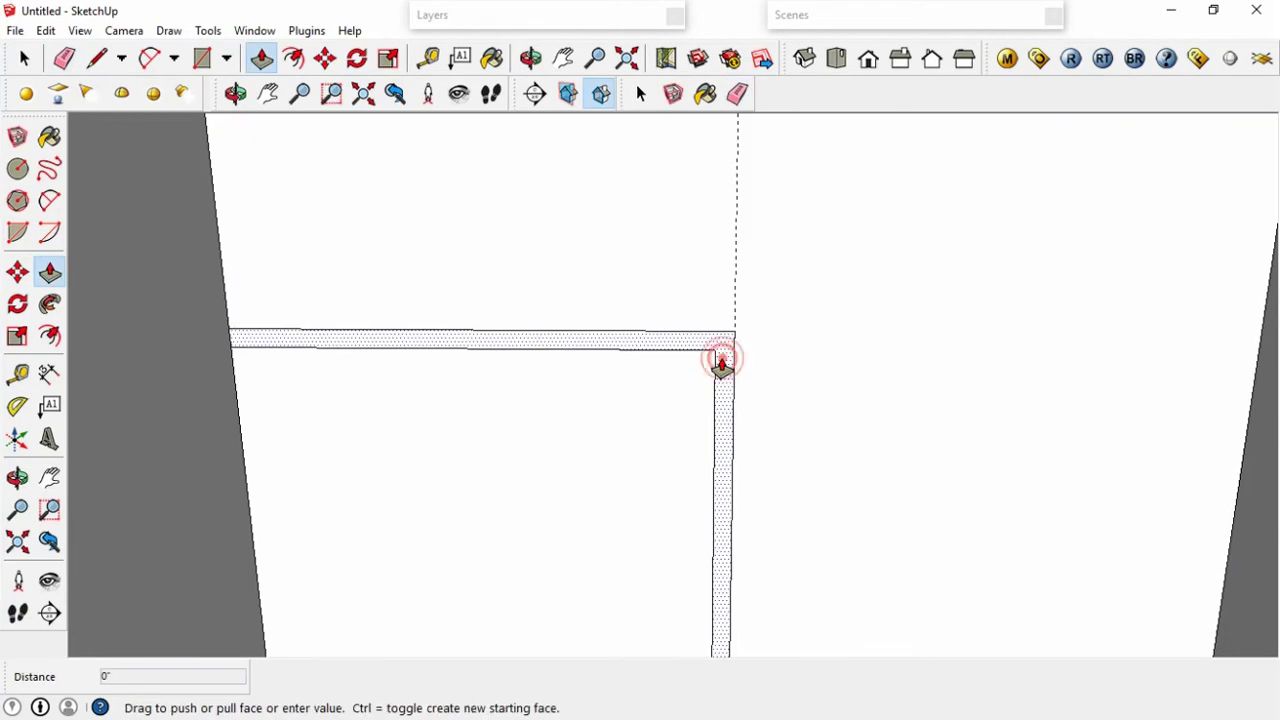
{"action": "scroll", "coordinate": [720, 364], "scroll_direction": "down", "scroll_amount": 3}
{"action": "scroll", "coordinate": [705, 360], "scroll_direction": "down", "scroll_amount": 2}
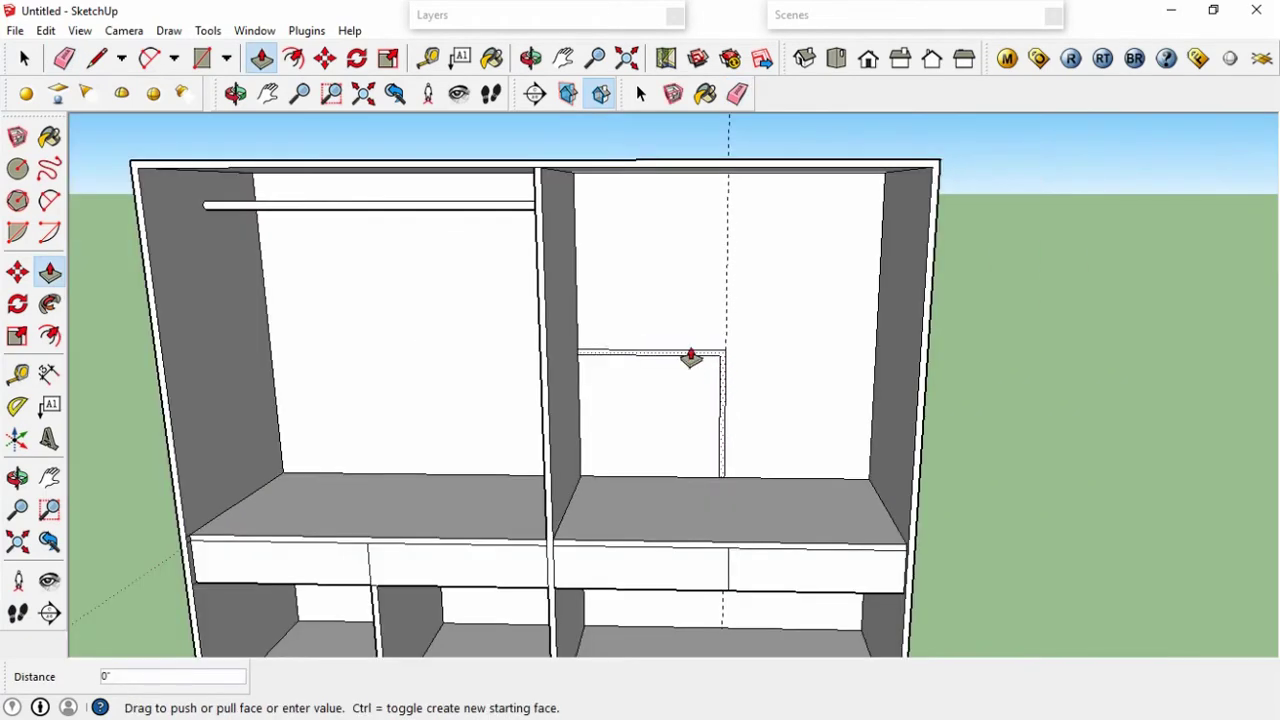
{"action": "left_click", "coordinate": [538, 306]}
{"action": "scroll", "coordinate": [540, 311], "scroll_direction": "down", "scroll_amount": 2}
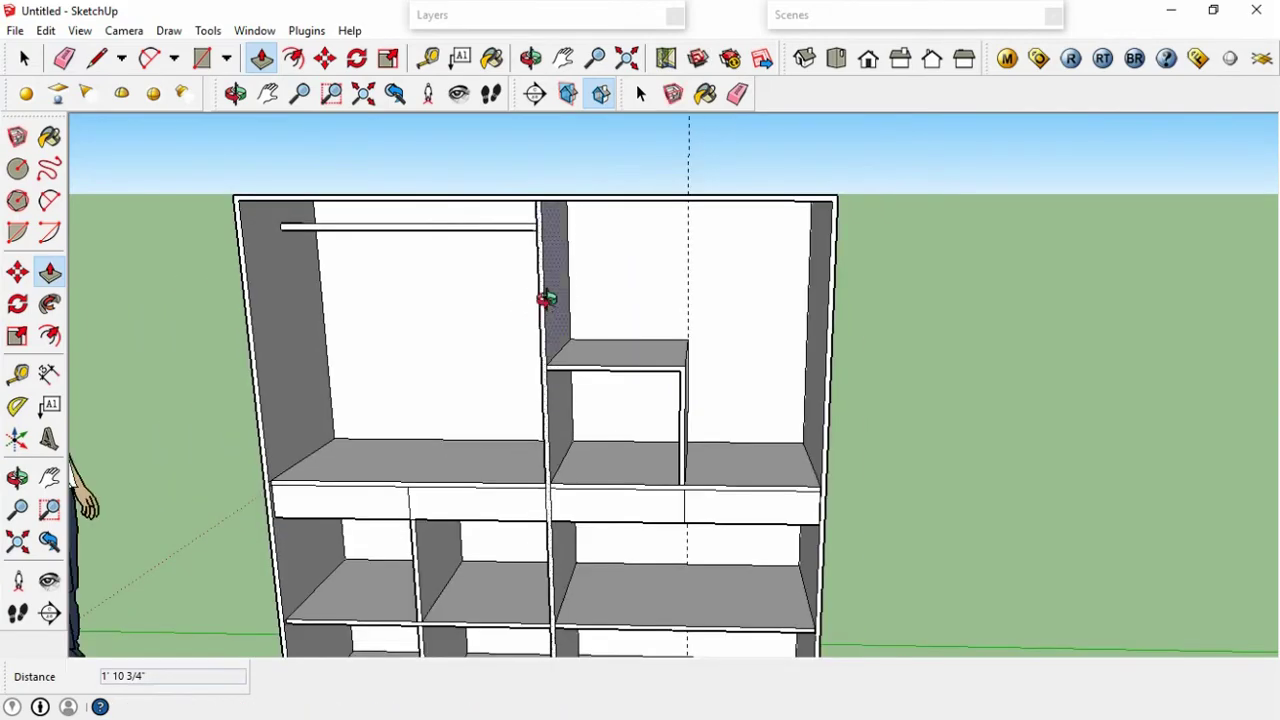
Orbit and pan to review the new cubby in the upper-right bay.
{"action": "mouse_move", "coordinate": [543, 294]}
{"action": "middle_mouse_down"}
{"action": "mouse_move", "coordinate": [632, 350]}
{"action": "mouse_move", "coordinate": [703, 314]}
{"action": "mouse_move", "coordinate": [671, 320]}
{"action": "middle_mouse_up"}
{"action": "key", "text": "e"}
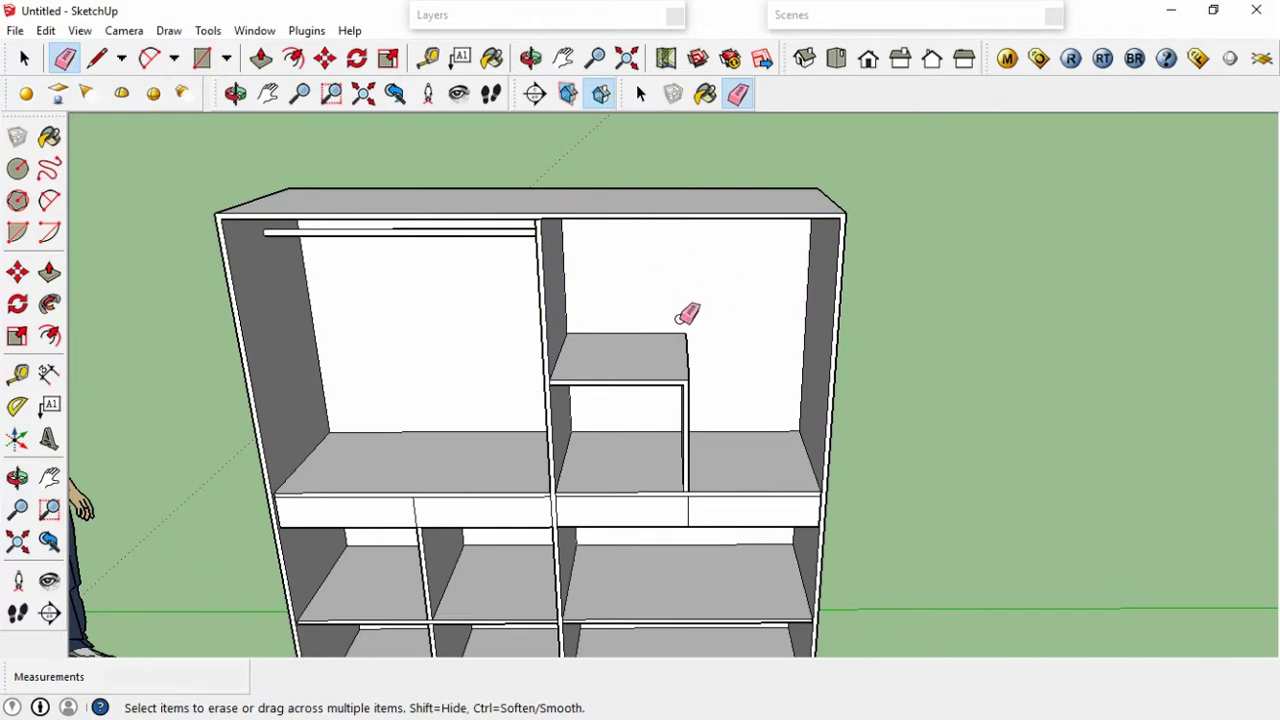
{"action": "mouse_move", "coordinate": [680, 418]}
{"action": "middle_mouse_down"}
{"action": "mouse_move", "coordinate": [703, 386]}
{"action": "mouse_move", "coordinate": [829, 329]}
{"action": "mouse_move", "coordinate": [903, 340]}
{"action": "mouse_move", "coordinate": [776, 406]}
{"action": "mouse_move", "coordinate": [723, 397]}
{"action": "mouse_move", "coordinate": [711, 349]}
{"action": "mouse_move", "coordinate": [686, 323]}
{"action": "mouse_move", "coordinate": [774, 289]}
{"action": "mouse_move", "coordinate": [646, 323]}
{"action": "middle_mouse_up"}
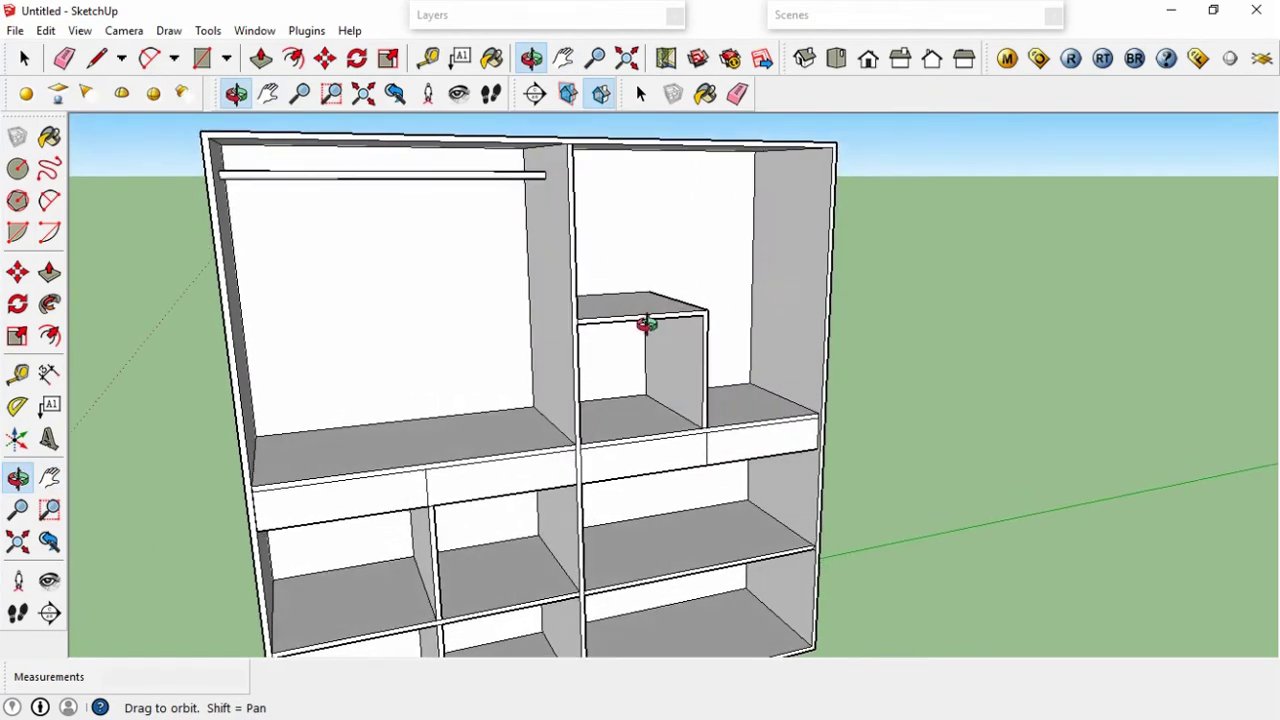
{"action": "scroll", "coordinate": [646, 323], "scroll_direction": "up", "scroll_amount": 3}
{"action": "scroll", "coordinate": [646, 323], "scroll_direction": "down", "scroll_amount": 1}
{"action": "scroll", "coordinate": [646, 323], "scroll_direction": "down", "scroll_amount": 3}
{"action": "scroll", "coordinate": [646, 323], "scroll_direction": "down", "scroll_amount": 2}
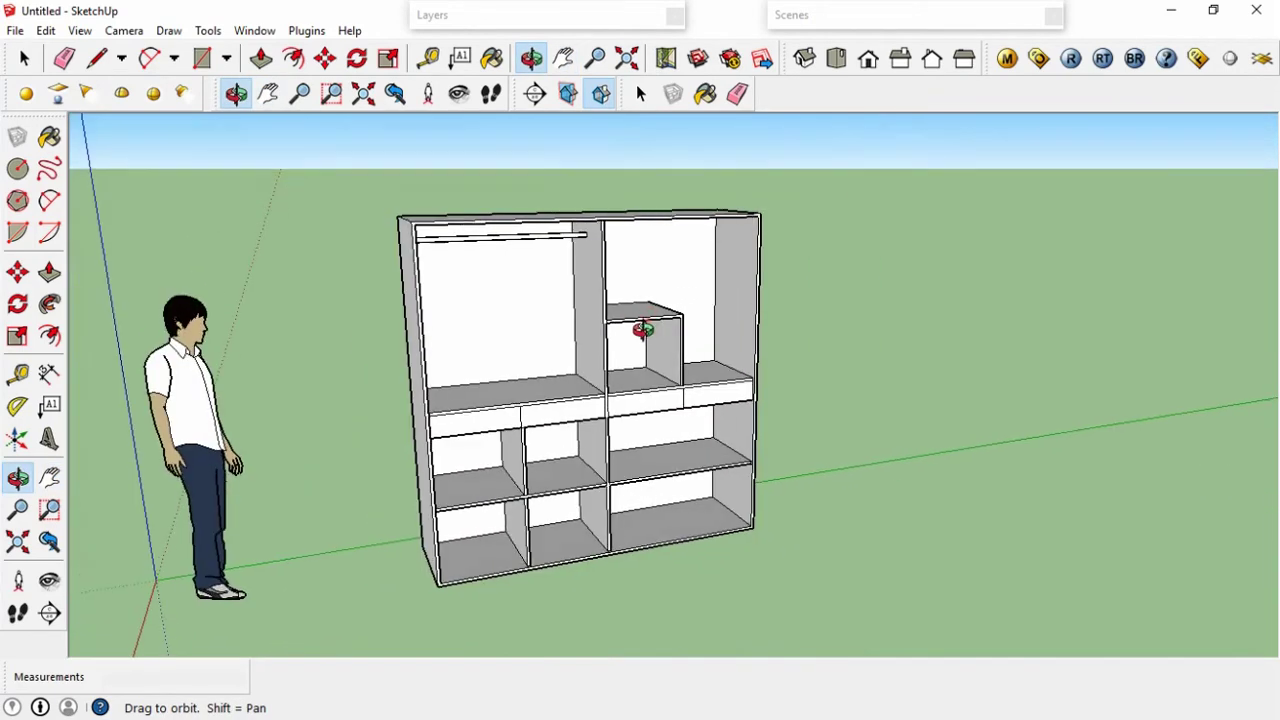
{"action": "scroll", "coordinate": [646, 323], "scroll_direction": "down", "scroll_amount": 1}
{"action": "middle_click_drag", "start_coordinate": [646, 323], "coordinate": [600, 358], "text": "shift"}
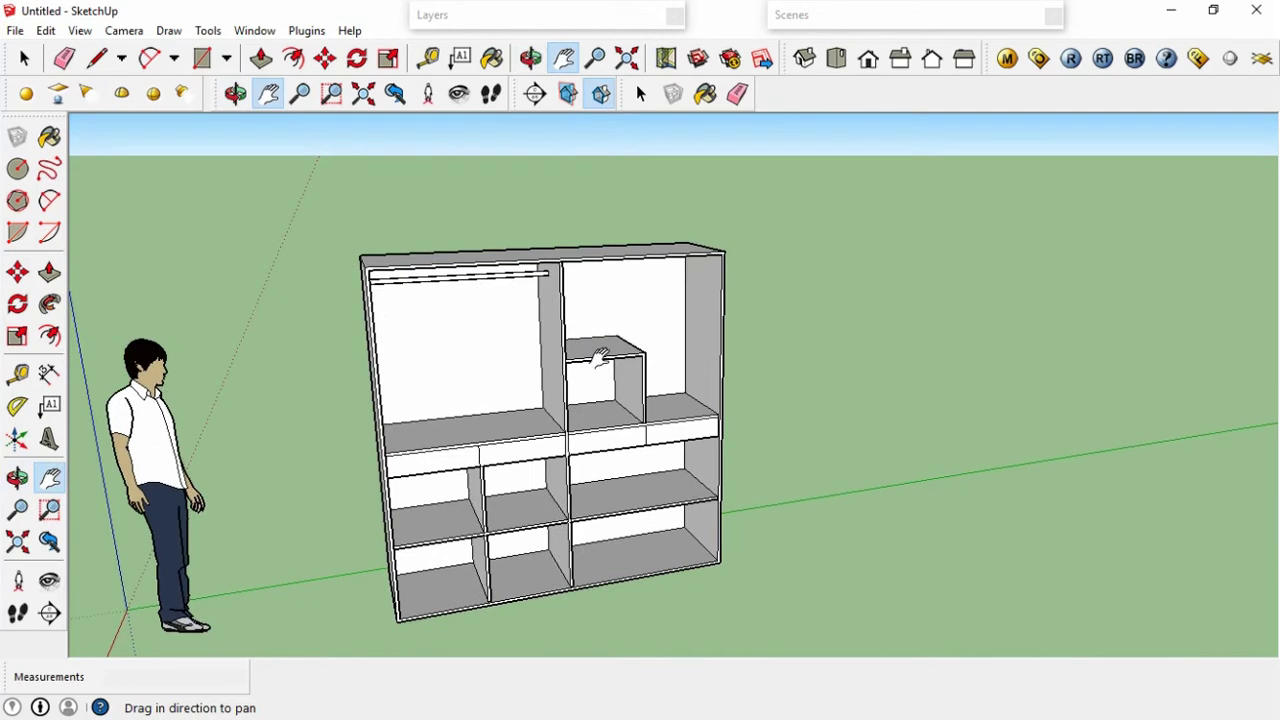
{"action": "key", "text": "b"}
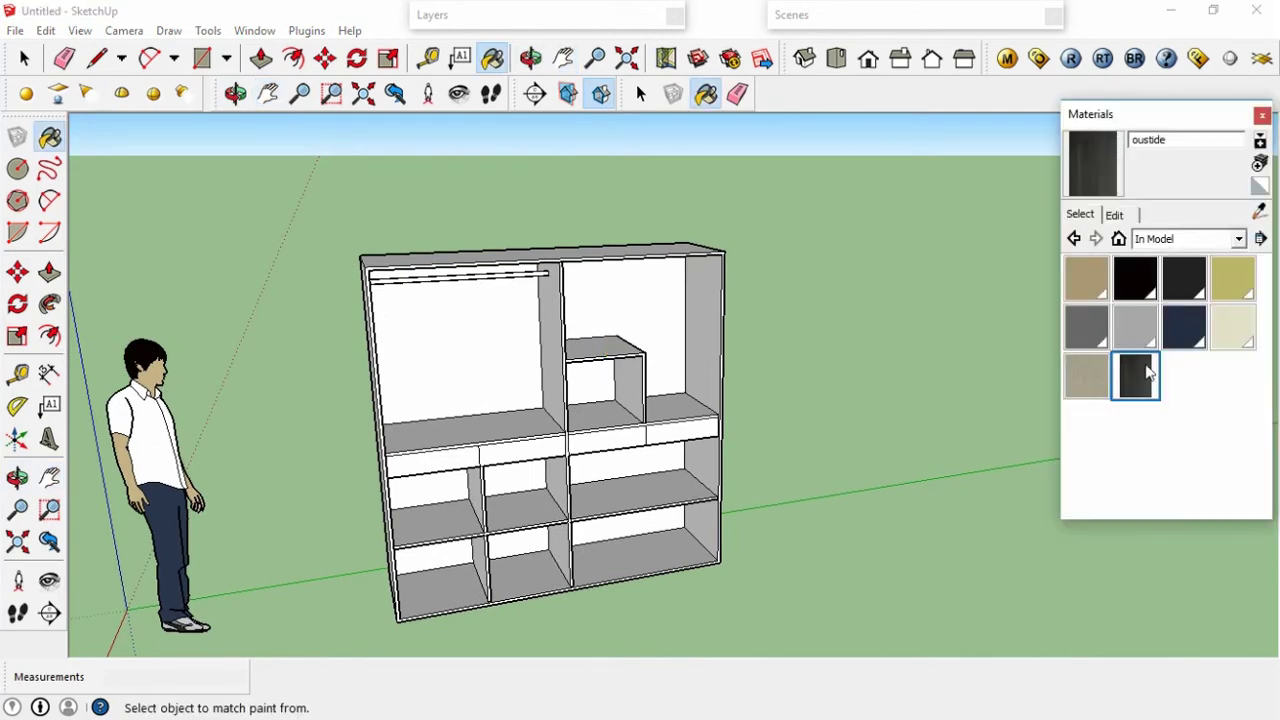
Paint the left compartment's back panel, lower shelves and front strip with the beige niside laminate.
{"action": "left_click", "coordinate": [1087, 378]}
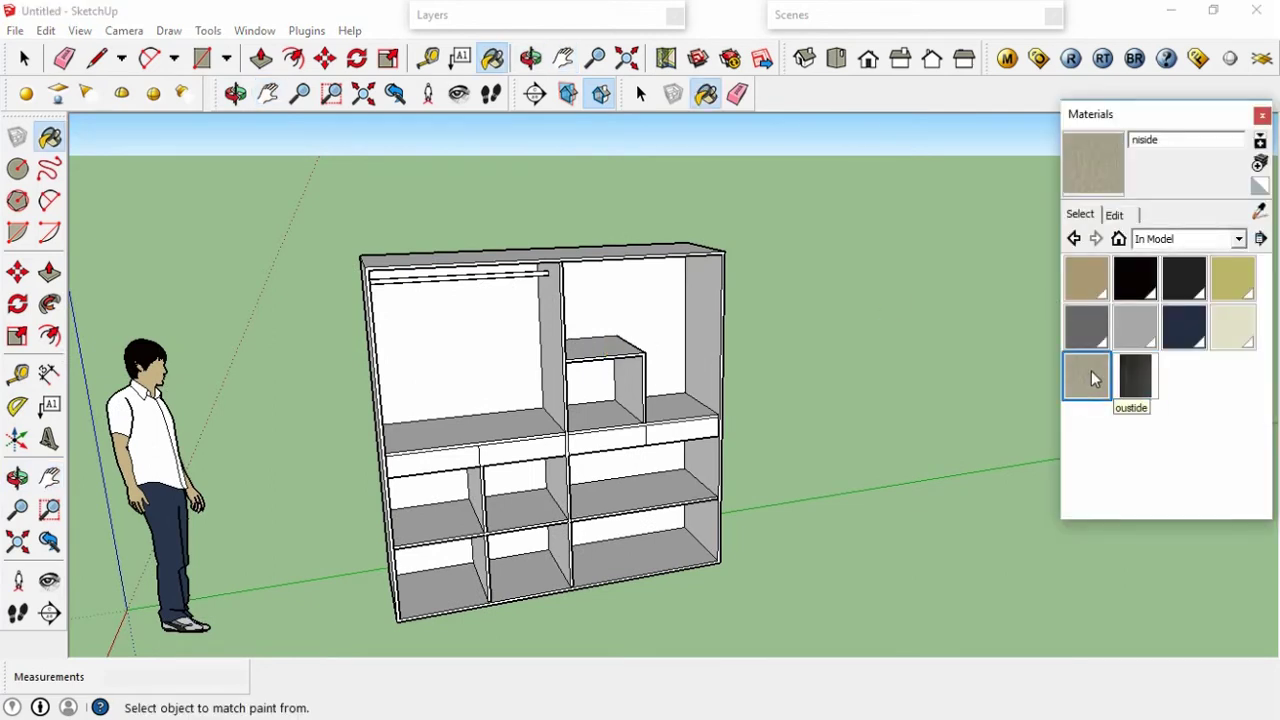
{"action": "left_click", "coordinate": [428, 378]}
{"action": "scroll", "coordinate": [500, 391], "scroll_direction": "up", "scroll_amount": 2}
{"action": "scroll", "coordinate": [500, 410], "scroll_direction": "up", "scroll_amount": 1}
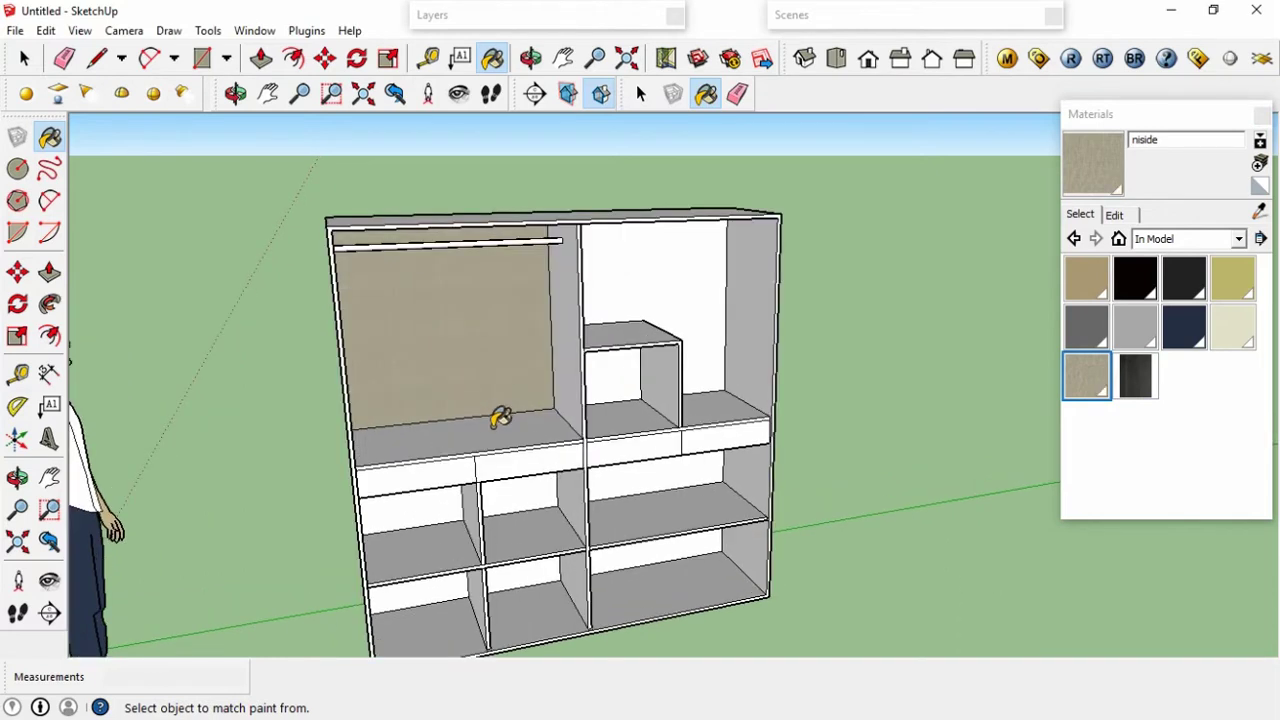
{"action": "left_click", "coordinate": [528, 452]}
{"action": "left_click", "coordinate": [536, 523]}
{"action": "left_click", "coordinate": [474, 527]}
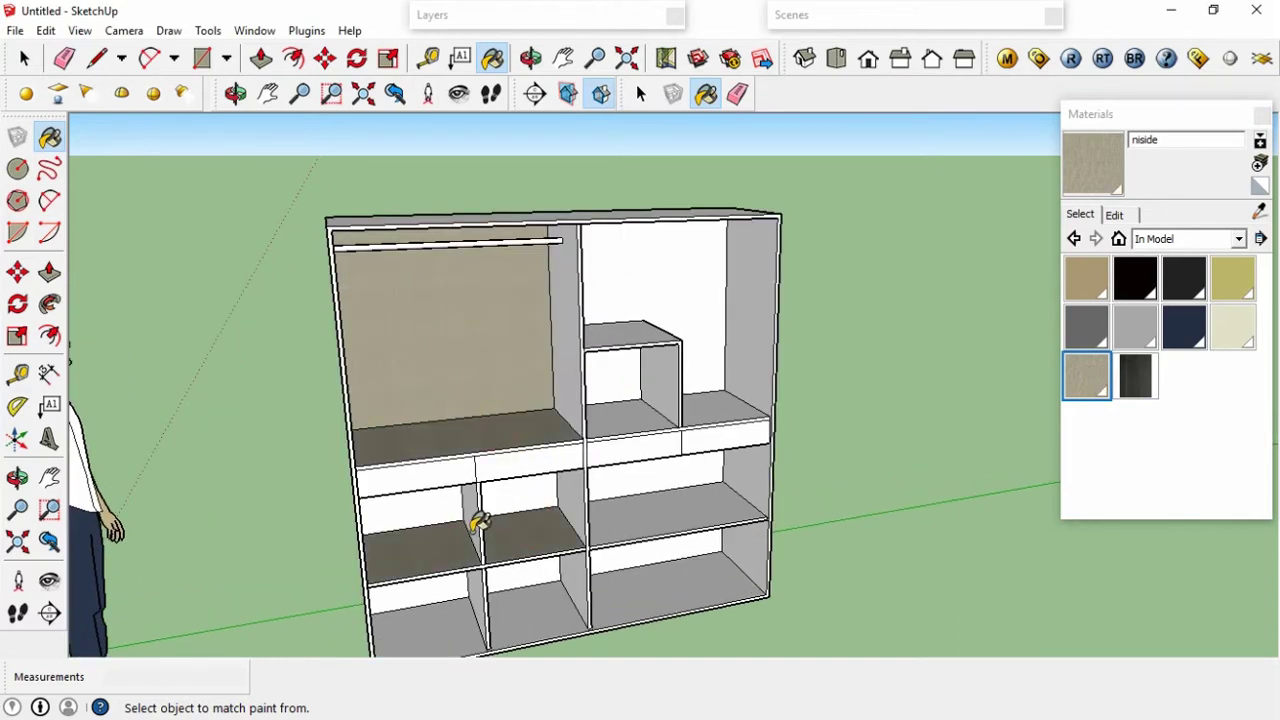
{"action": "left_click", "coordinate": [530, 456]}
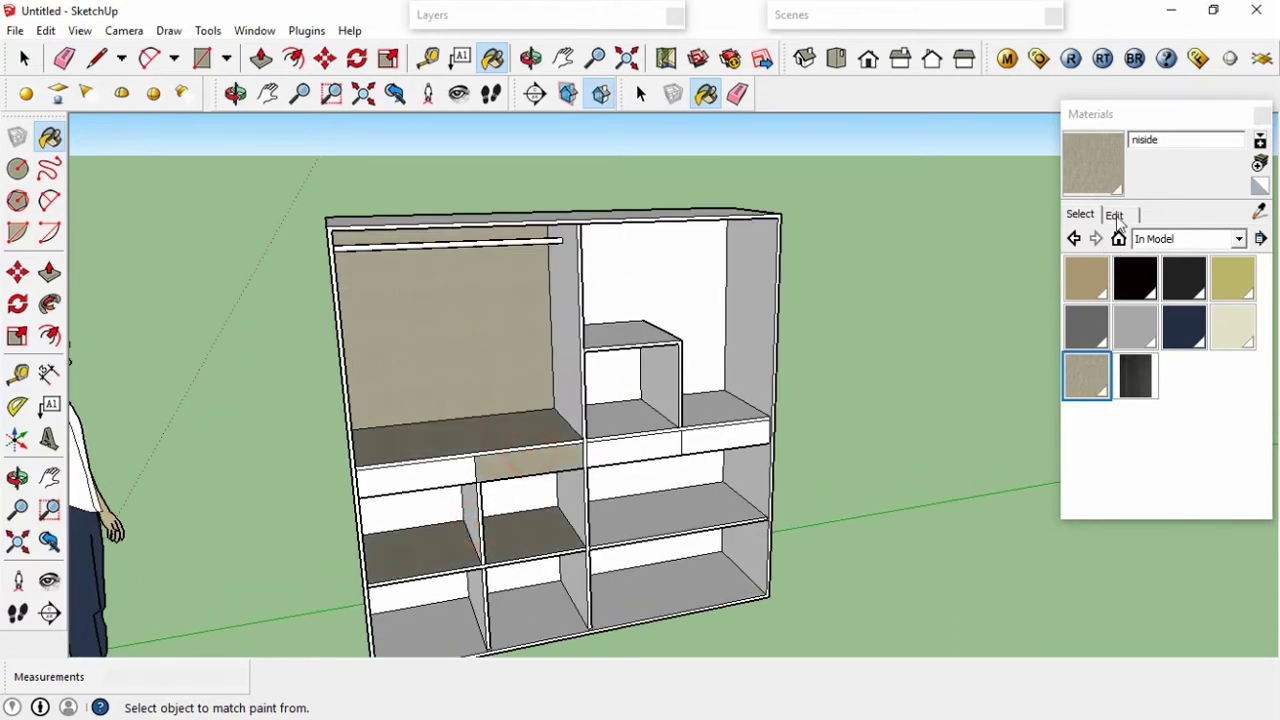
In the material's Edit settings, try several texture widths and settle on 3 feet.
{"action": "left_click", "coordinate": [1116, 217]}
{"action": "left_click", "coordinate": [1134, 429]}
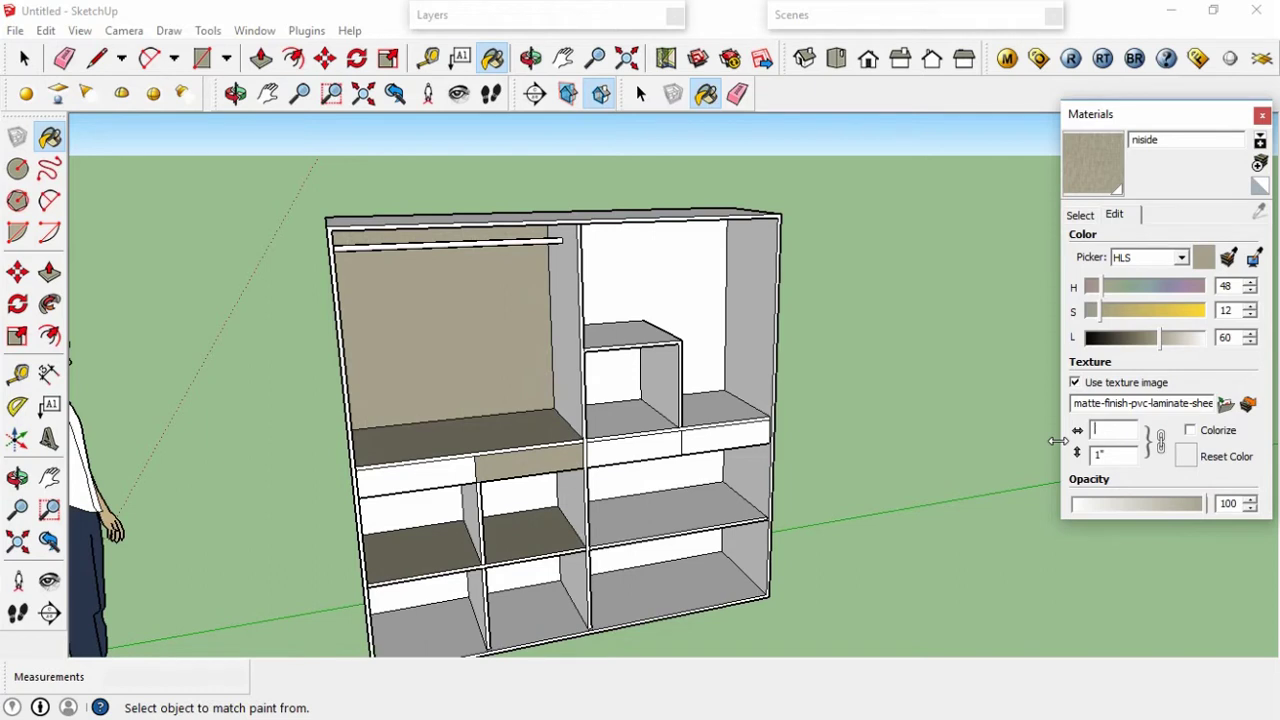
{"action": "type", "text": "60"}
{"action": "key", "text": "Return"}
{"action": "type", "text": "6"}
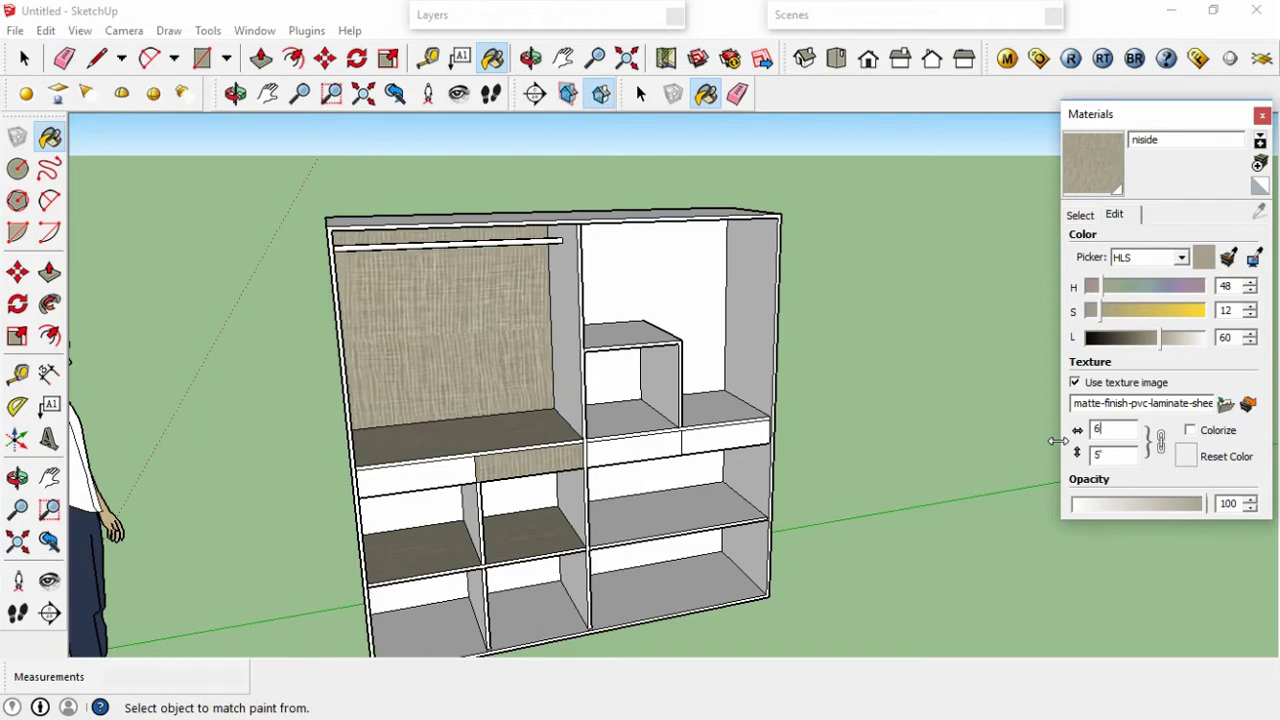
{"action": "key", "text": "Return"}
{"action": "type", "text": "48"}
{"action": "key", "text": "Return"}
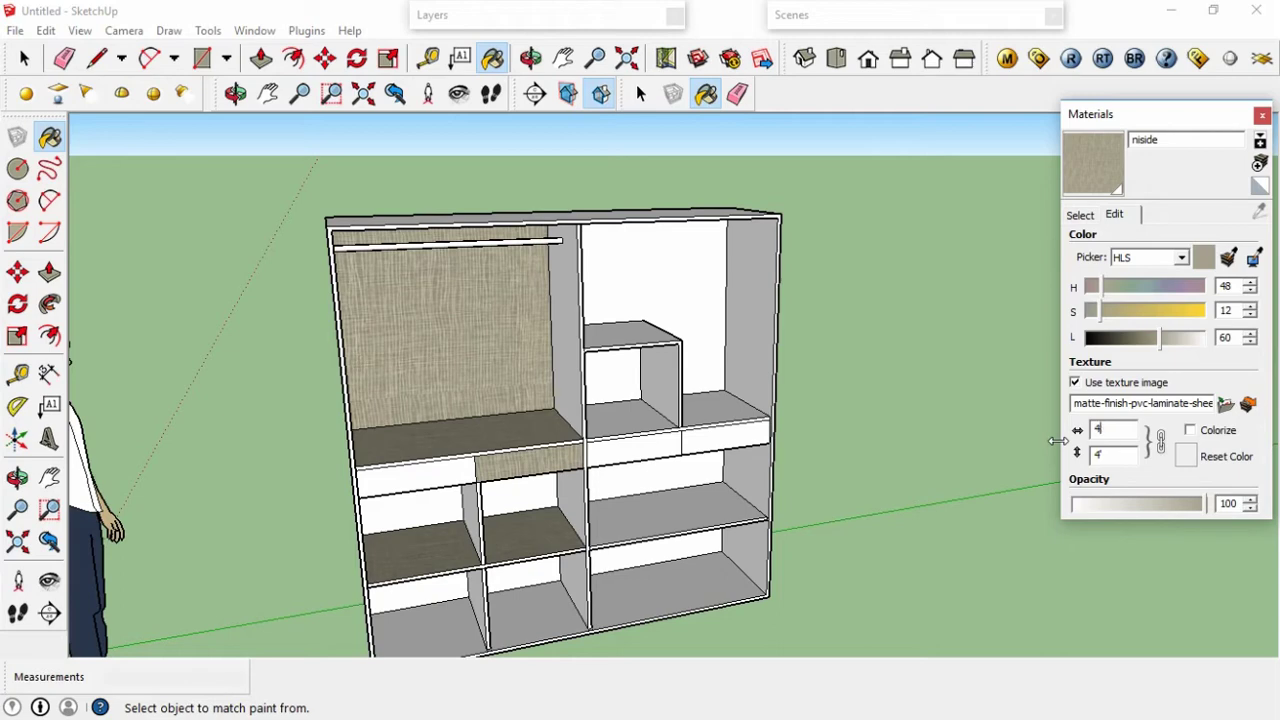
{"action": "type", "text": "36"}
{"action": "key", "text": "Return"}
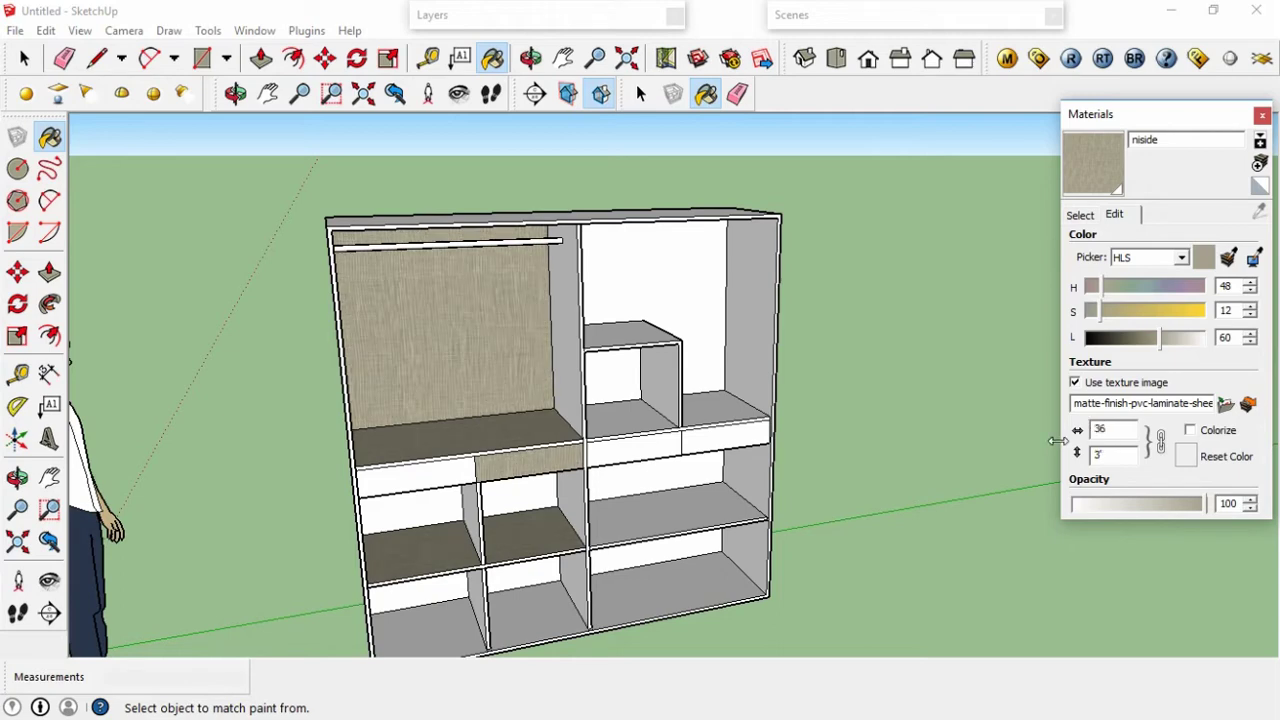
{"action": "key", "text": "Return"}
Laminate the front strips, middle-right shelf top, drawer fronts, shelf front edges and vertical divider.
{"action": "left_click", "coordinate": [457, 460]}
{"action": "scroll", "coordinate": [461, 516], "scroll_direction": "up", "scroll_amount": 2}
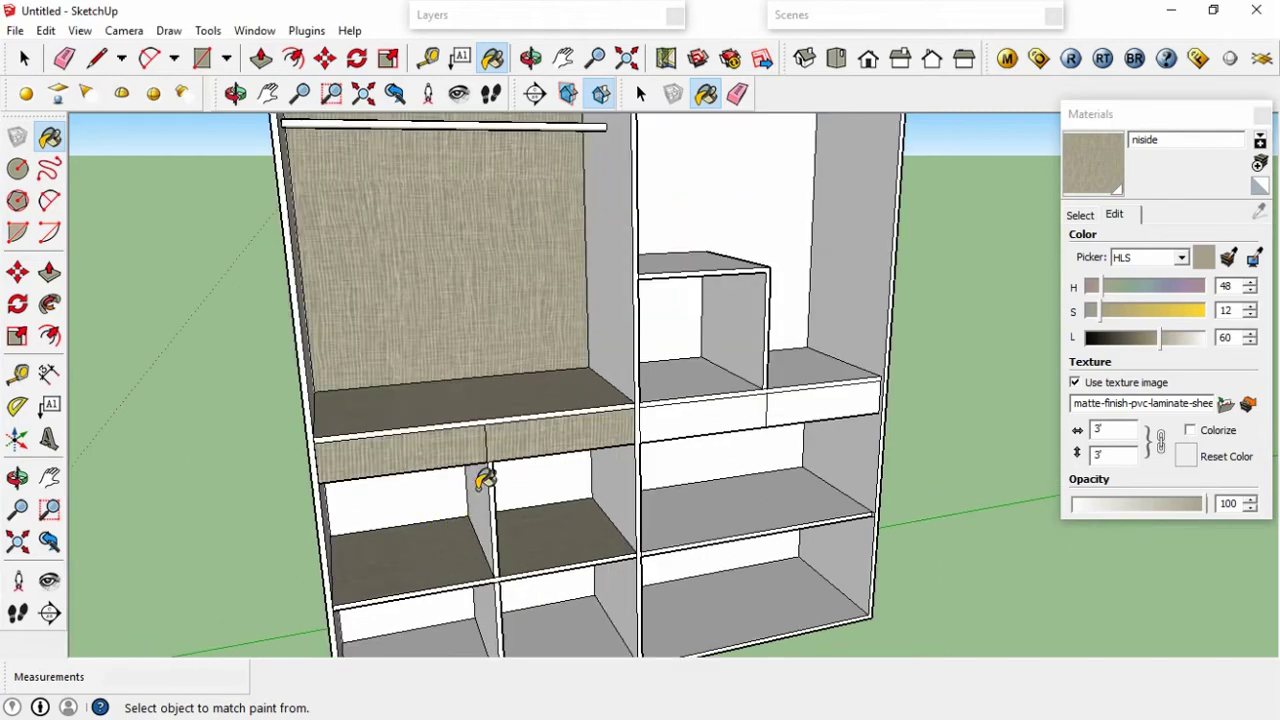
{"action": "left_click", "coordinate": [696, 476]}
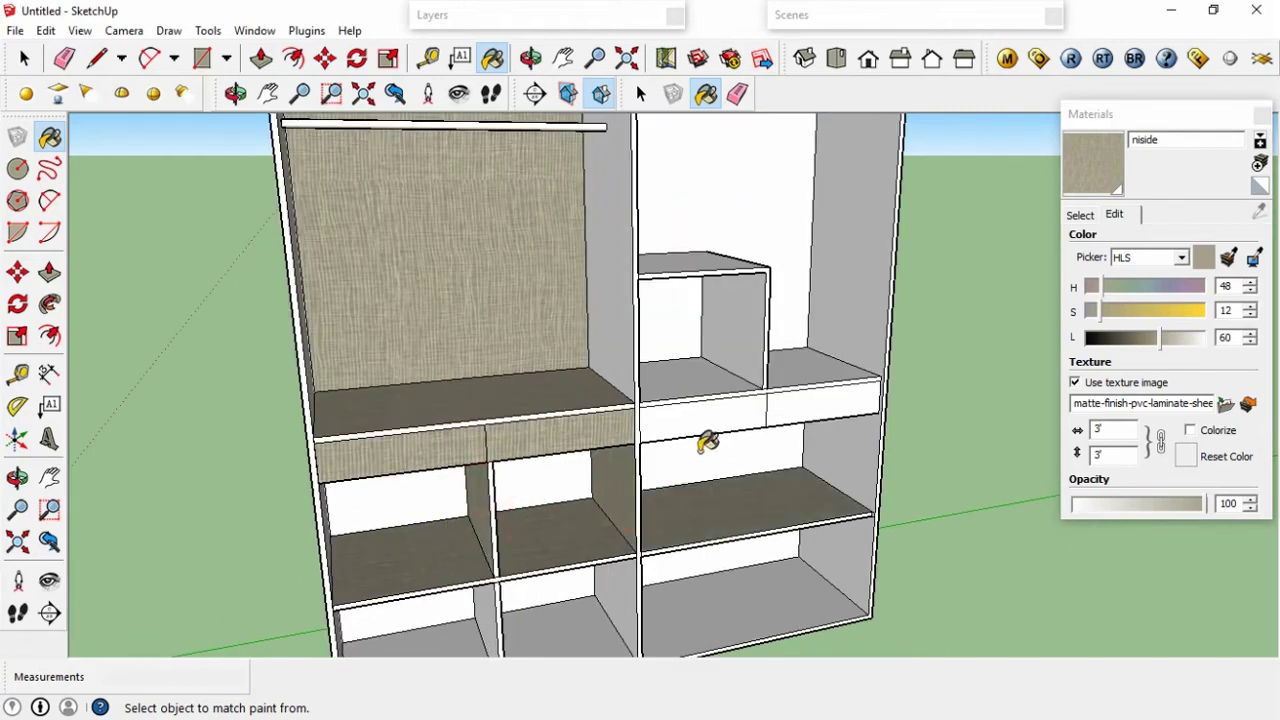
{"action": "left_click", "coordinate": [707, 442]}
{"action": "left_click", "coordinate": [700, 421]}
{"action": "left_click", "coordinate": [811, 400]}
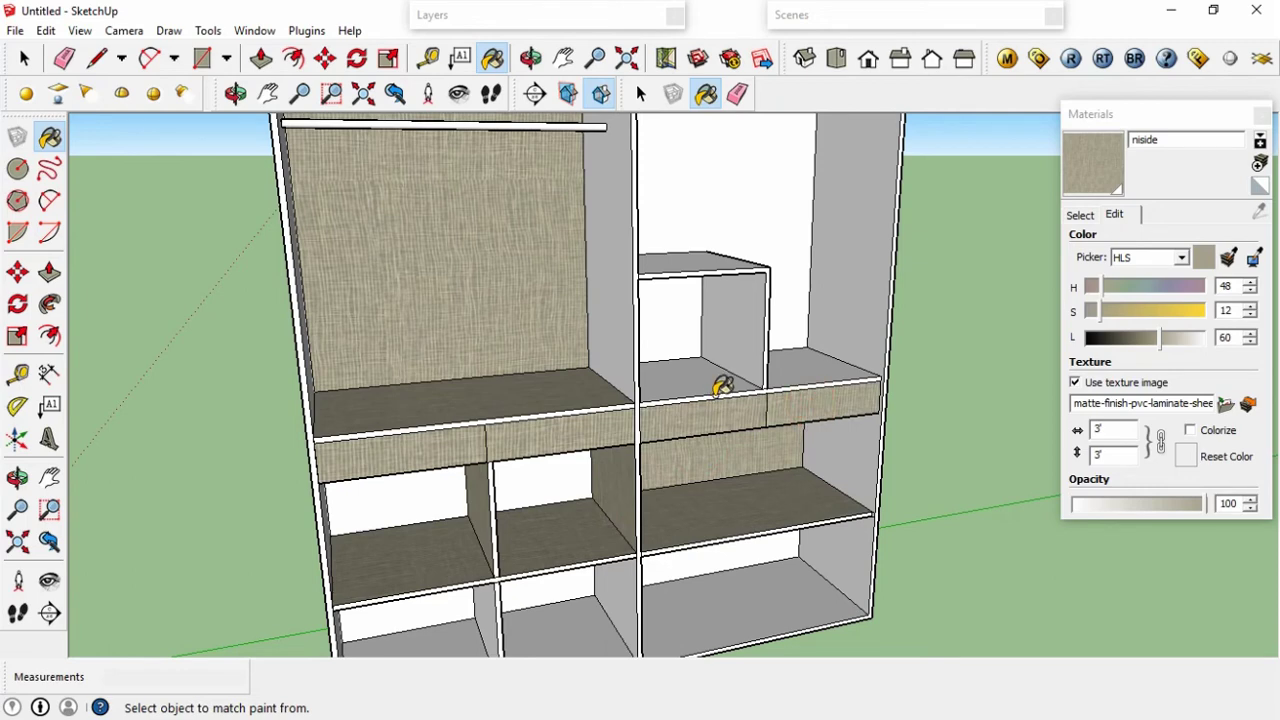
{"action": "left_click", "coordinate": [597, 410]}
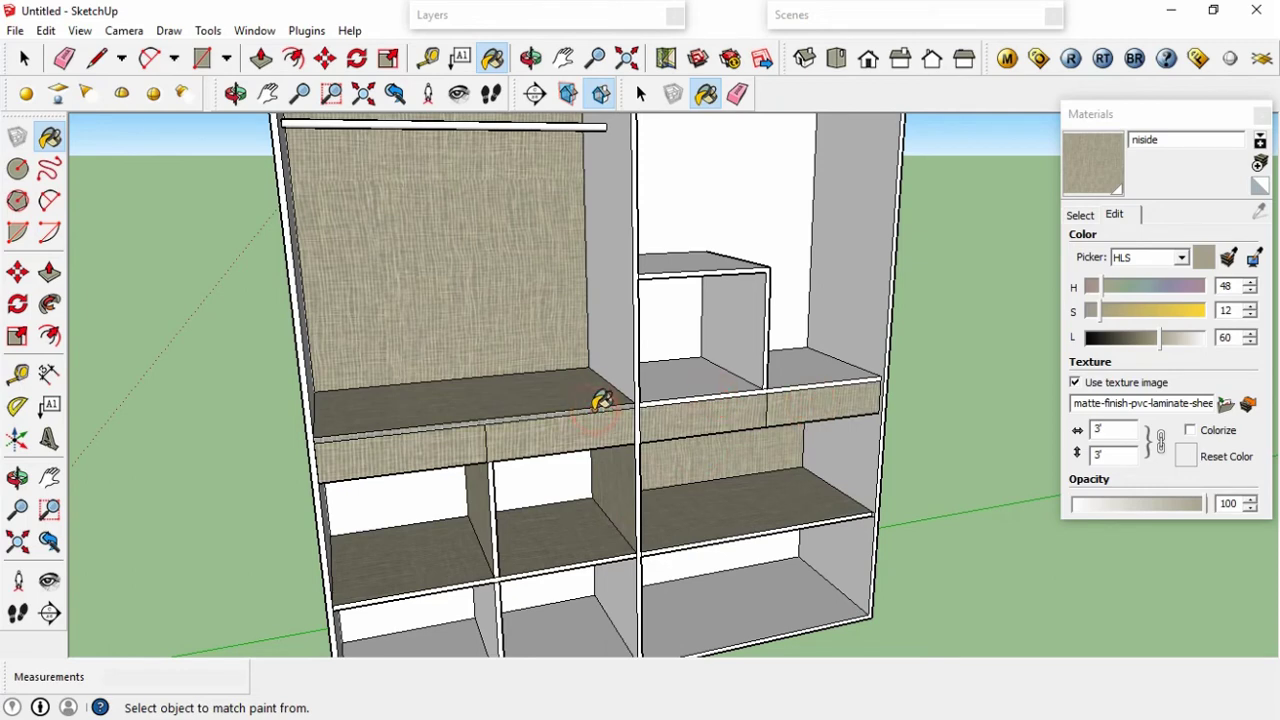
{"action": "left_click", "coordinate": [640, 370]}
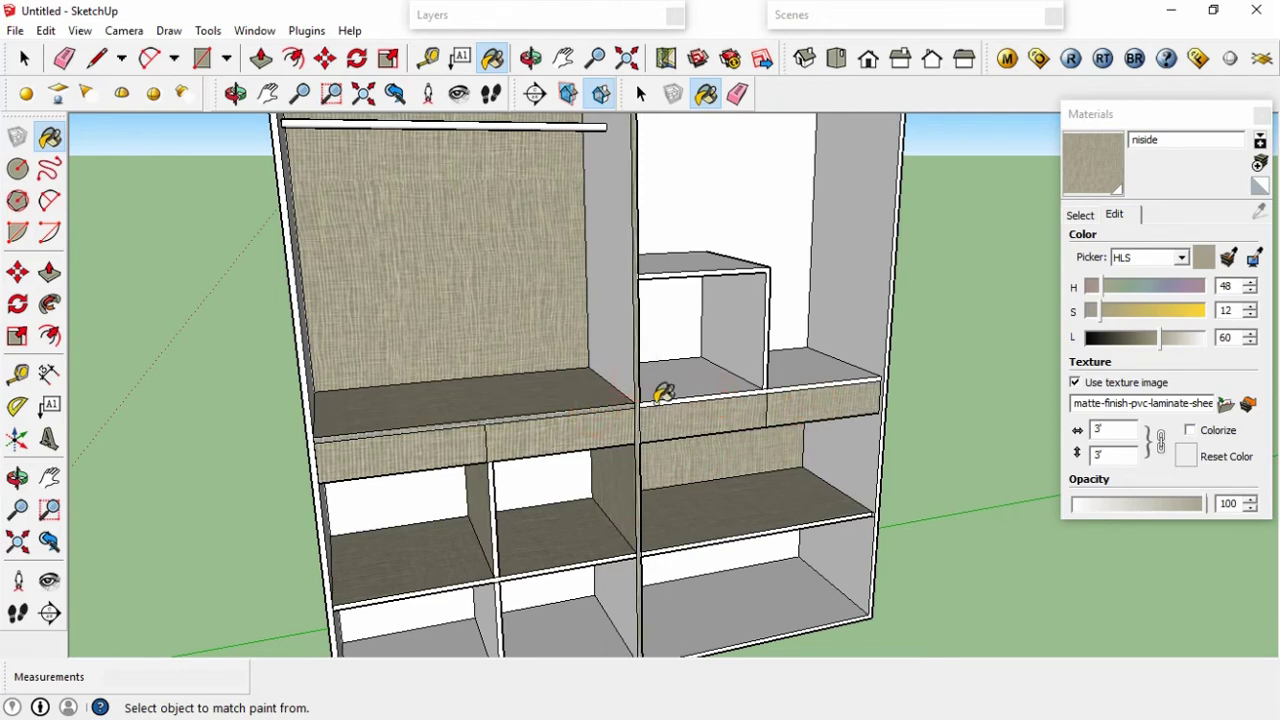
{"action": "left_click", "coordinate": [670, 396]}
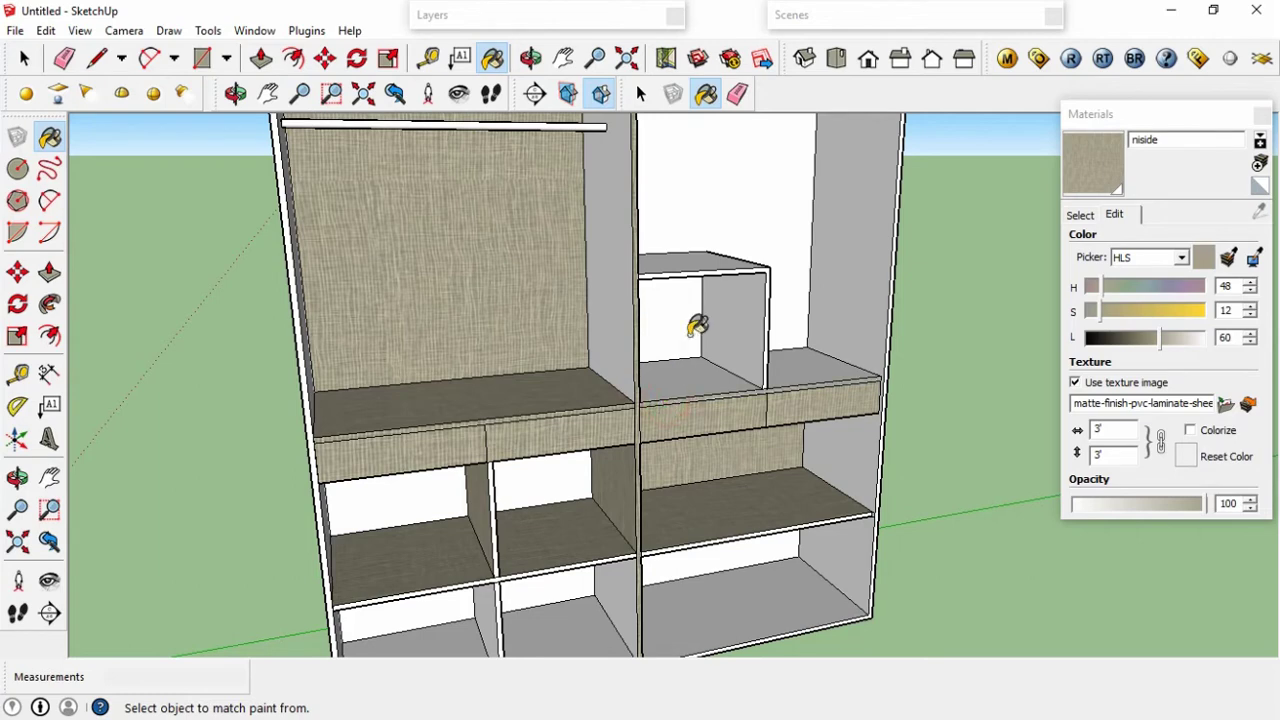
Paint the upper-right back wall, the right side panels and the lower-right compartment's faces.
{"action": "left_click", "coordinate": [712, 264]}
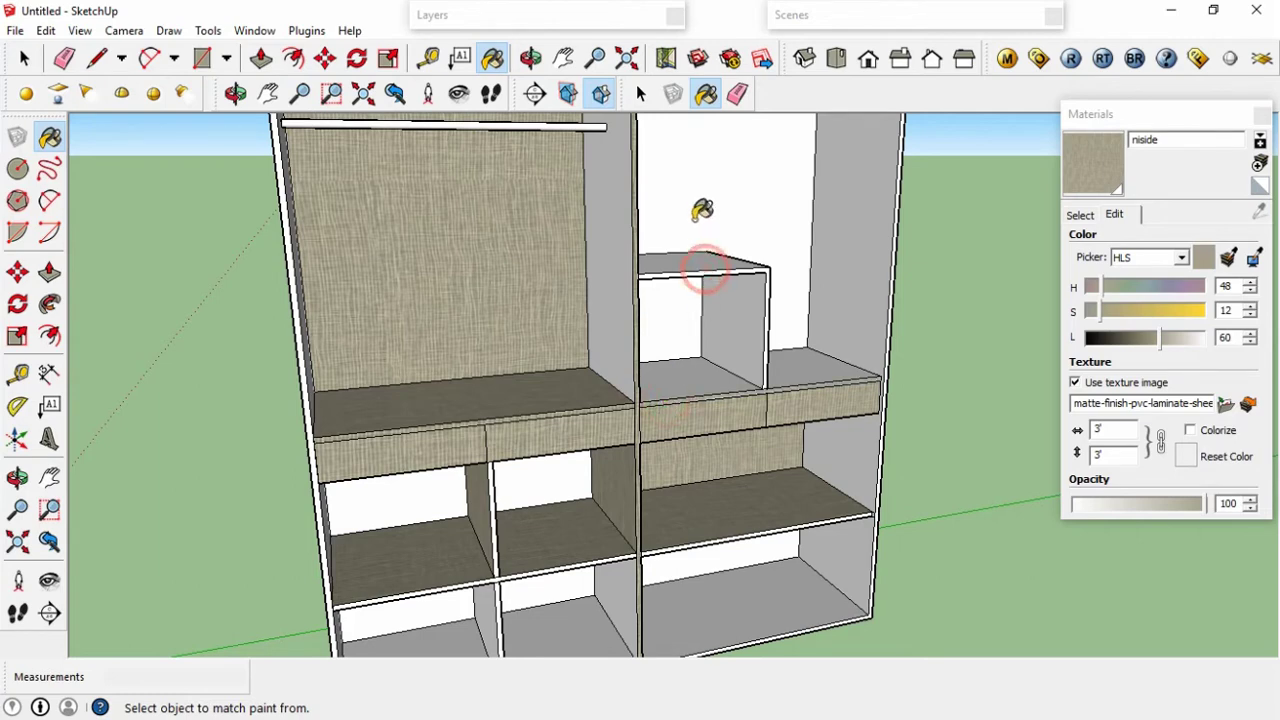
{"action": "left_click", "coordinate": [872, 220]}
{"action": "left_click", "coordinate": [837, 566]}
{"action": "left_click", "coordinate": [780, 586]}
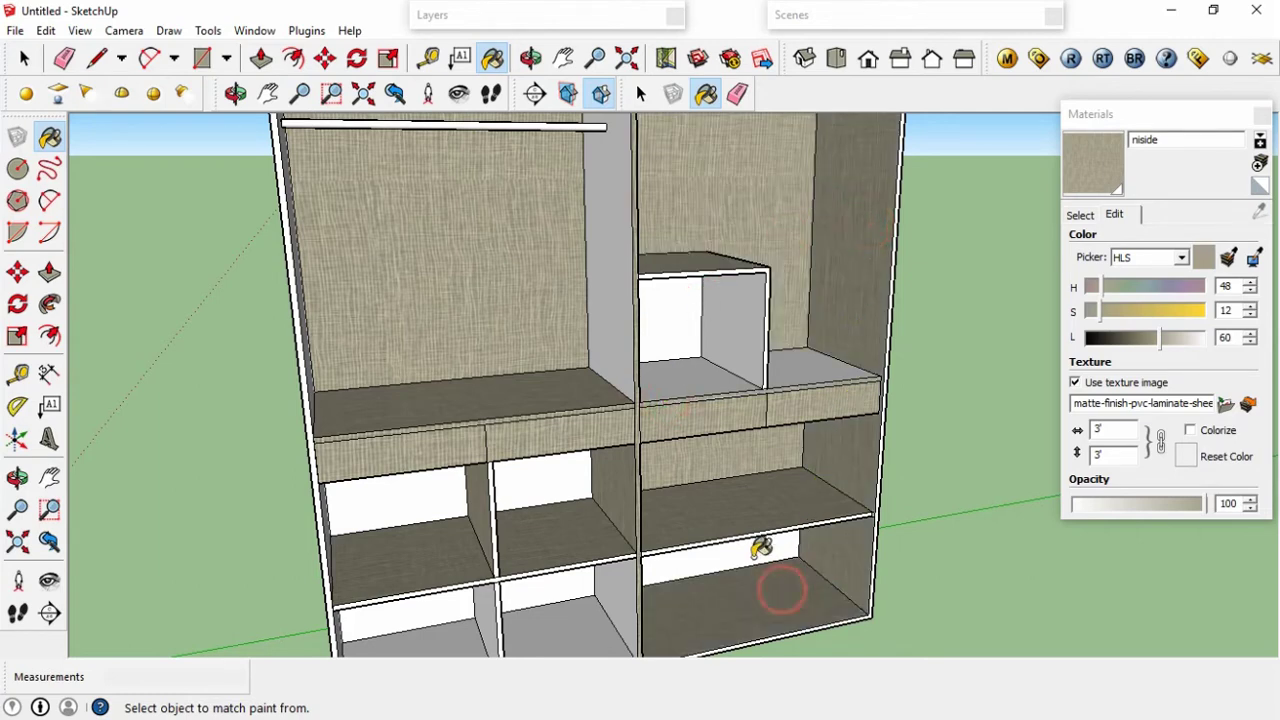
{"action": "left_click", "coordinate": [749, 543]}
{"action": "left_click", "coordinate": [620, 600]}
{"action": "left_click", "coordinate": [522, 482]}
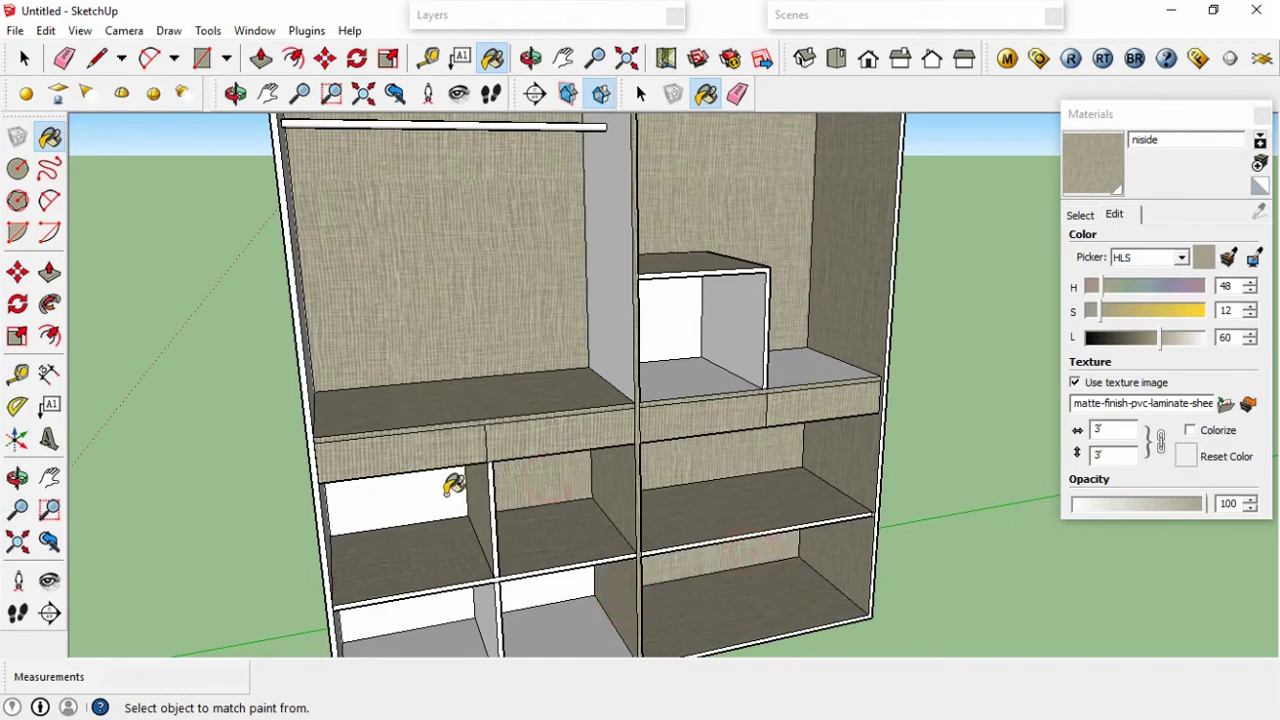
{"action": "left_click", "coordinate": [448, 490]}
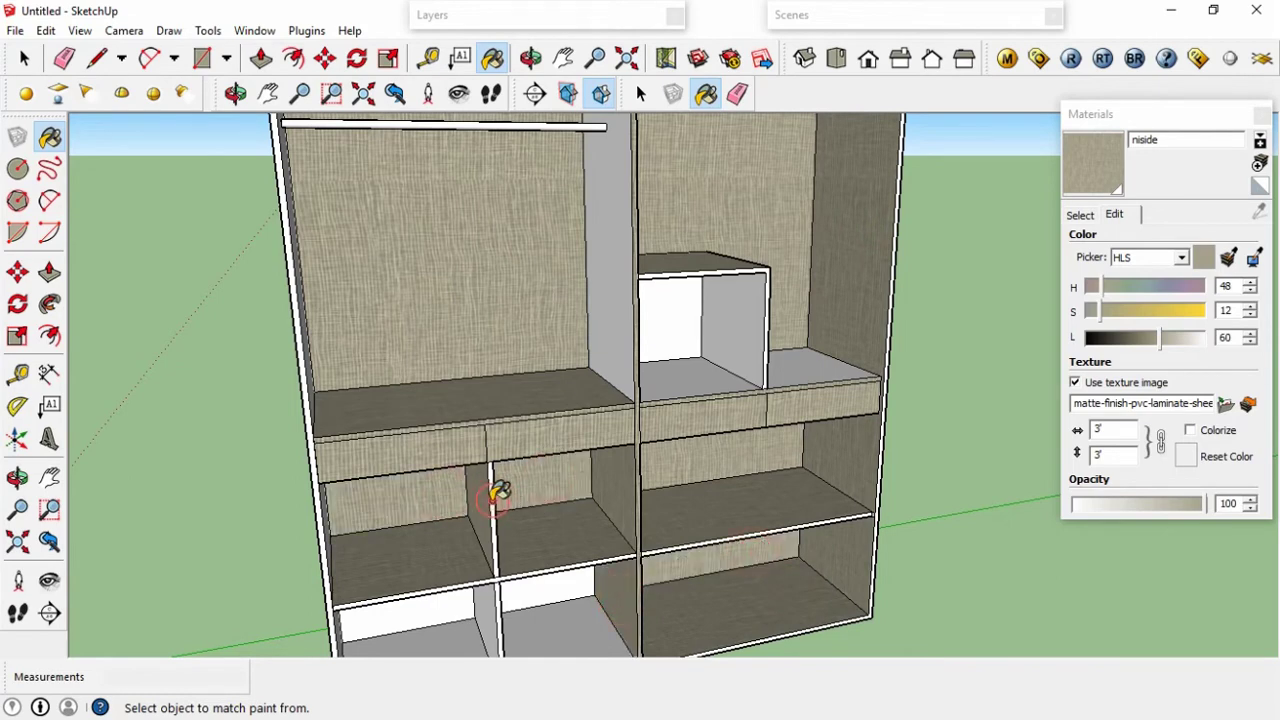
Cover the upper divider, bottom compartment floors and back panels, and a white shelf edge with laminate.
{"action": "scroll", "coordinate": [498, 492], "scroll_direction": "down", "scroll_amount": 3}
{"action": "left_click", "coordinate": [576, 352]}
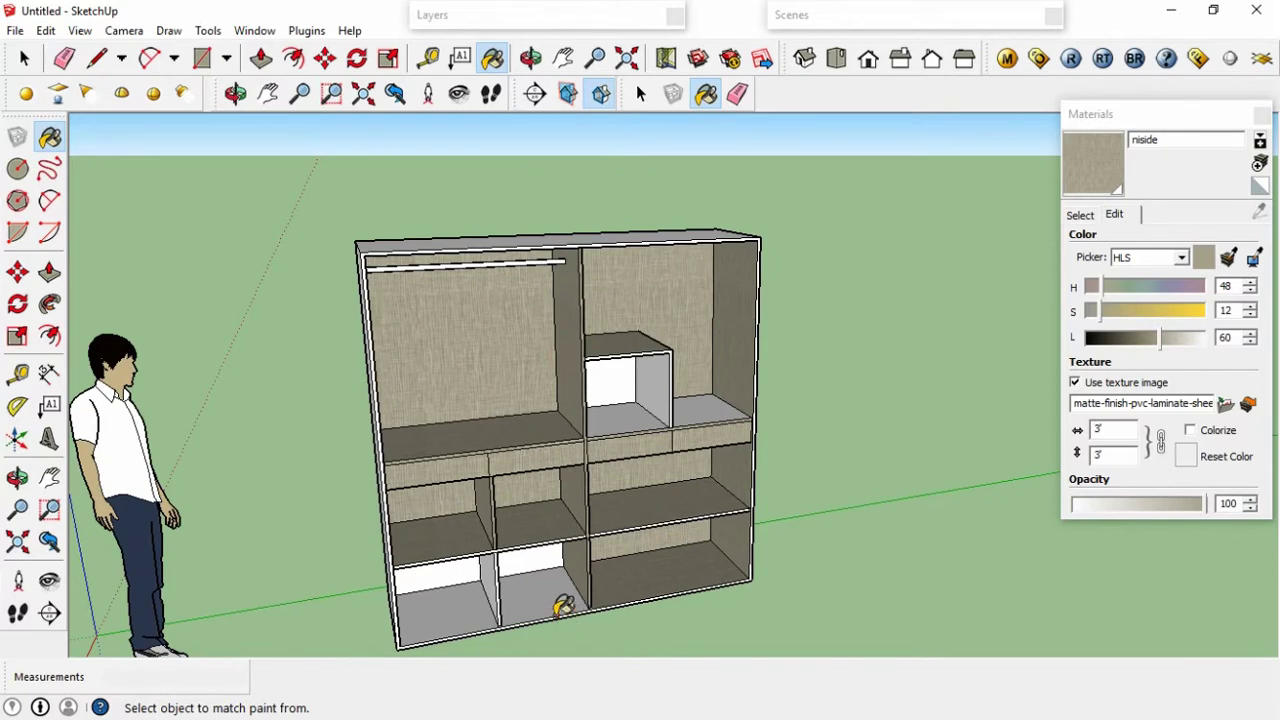
{"action": "left_click", "coordinate": [560, 600]}
{"action": "left_click", "coordinate": [476, 580]}
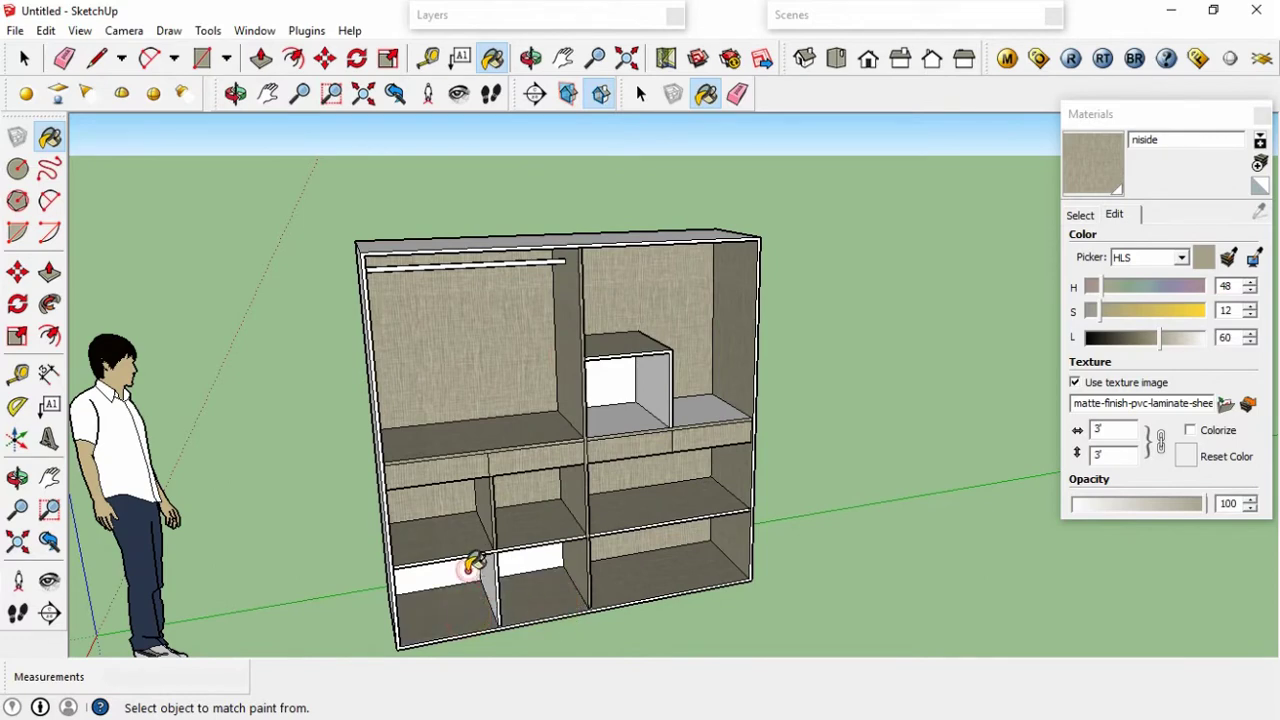
{"action": "left_click", "coordinate": [472, 566]}
{"action": "left_click", "coordinate": [526, 548]}
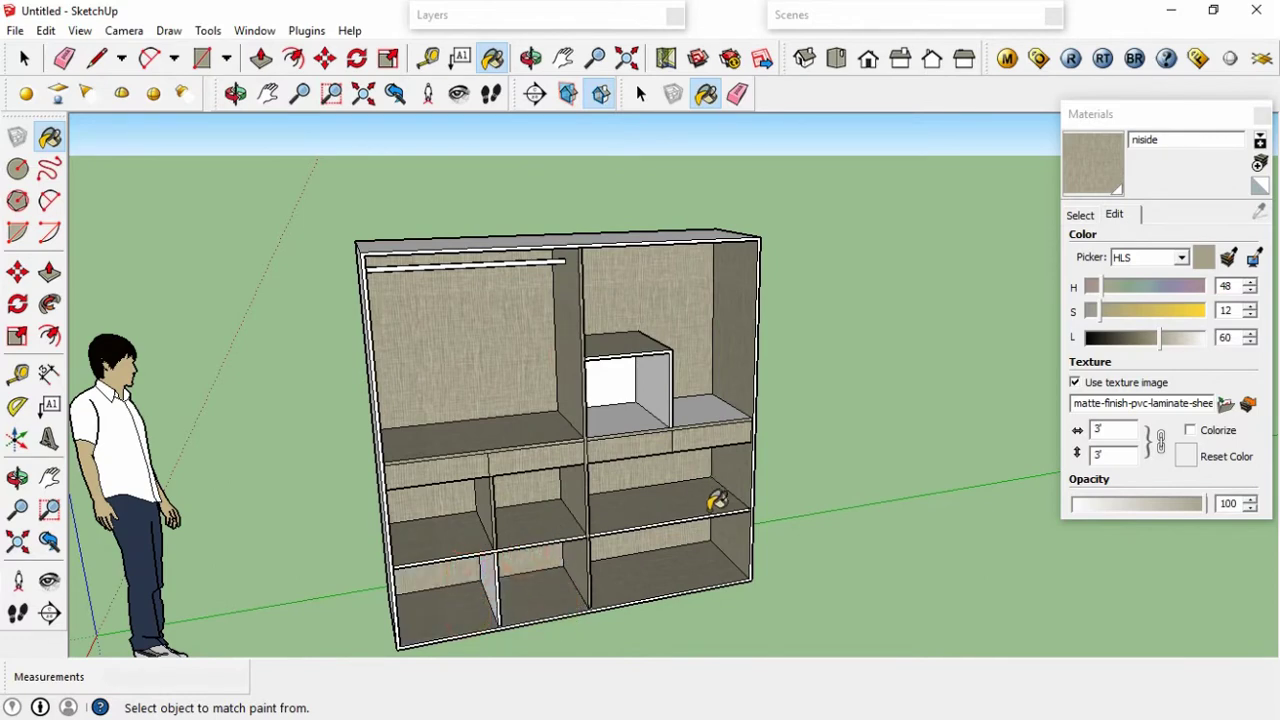
{"action": "scroll", "coordinate": [717, 500], "scroll_direction": "up", "scroll_amount": 4}
{"action": "left_click", "coordinate": [507, 550]}
Paint the cabinet's white side-panel edges, the lower shelf's front edge and the central box's top edge.
{"action": "scroll", "coordinate": [512, 545], "scroll_direction": "down", "scroll_amount": 3}
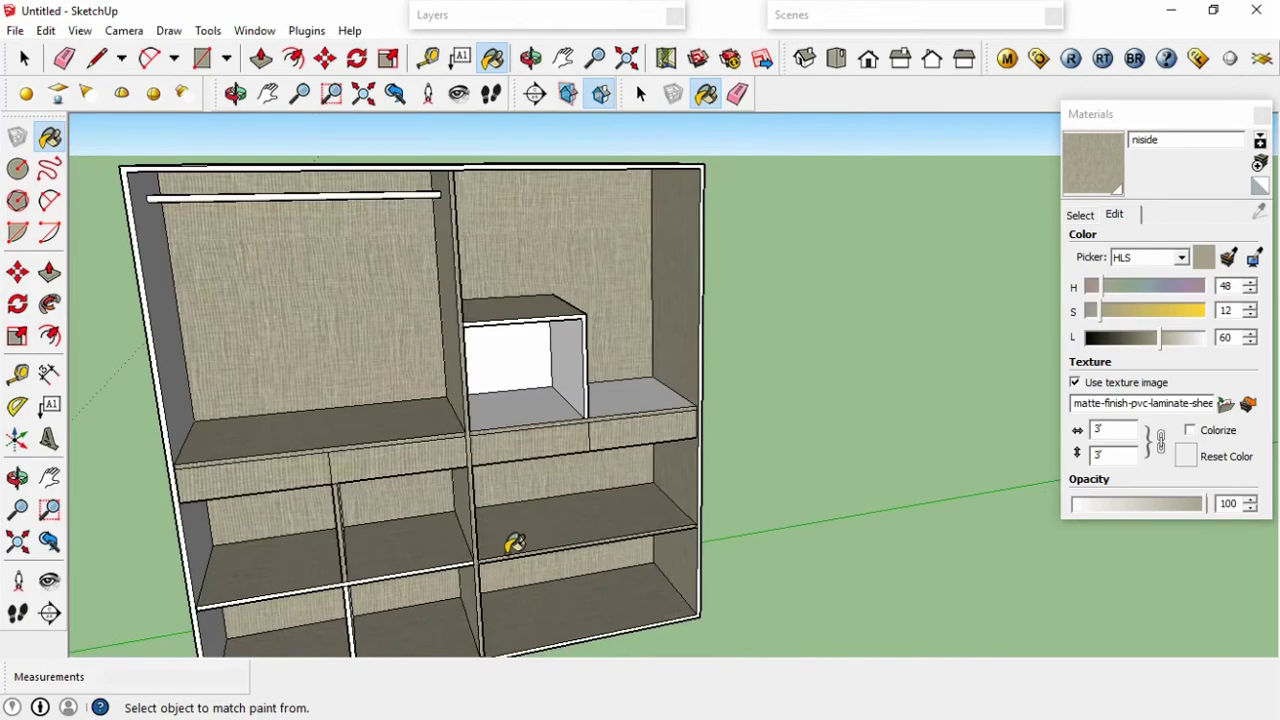
{"action": "scroll", "coordinate": [320, 595], "scroll_direction": "down", "scroll_amount": 2}
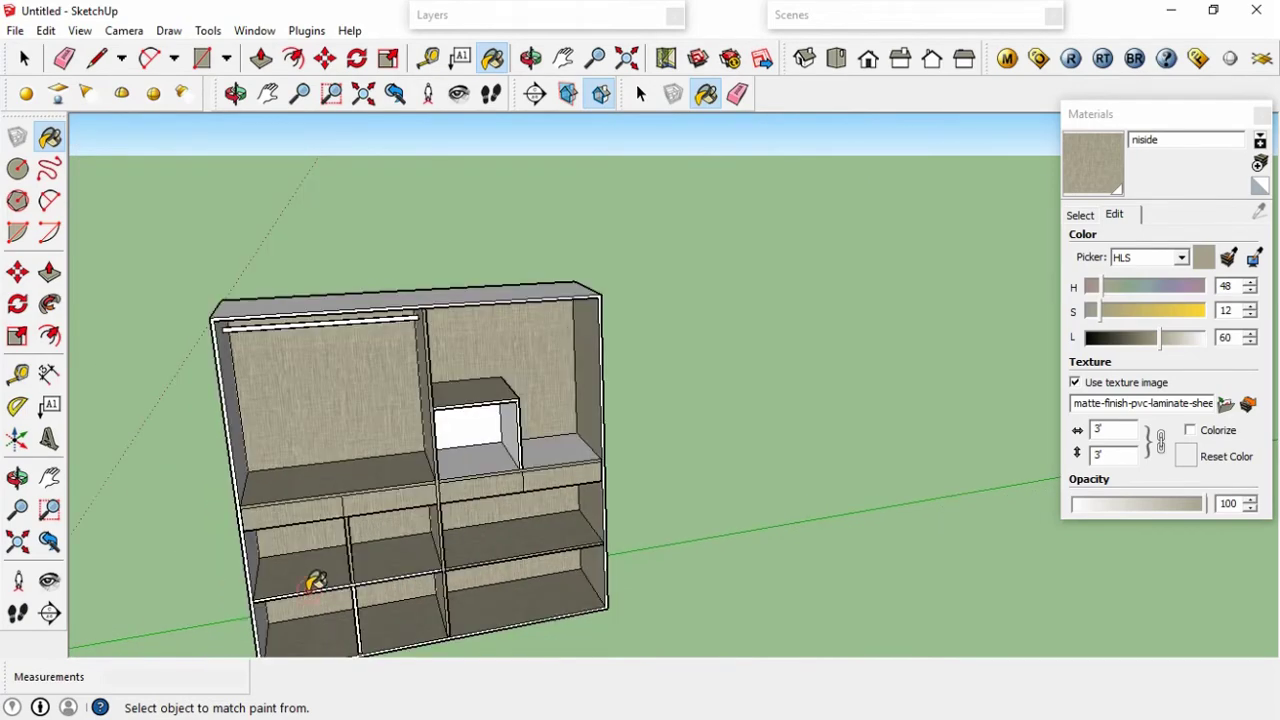
{"action": "scroll", "coordinate": [290, 580], "scroll_direction": "up", "scroll_amount": 3}
{"action": "scroll", "coordinate": [230, 585], "scroll_direction": "up", "scroll_amount": 1}
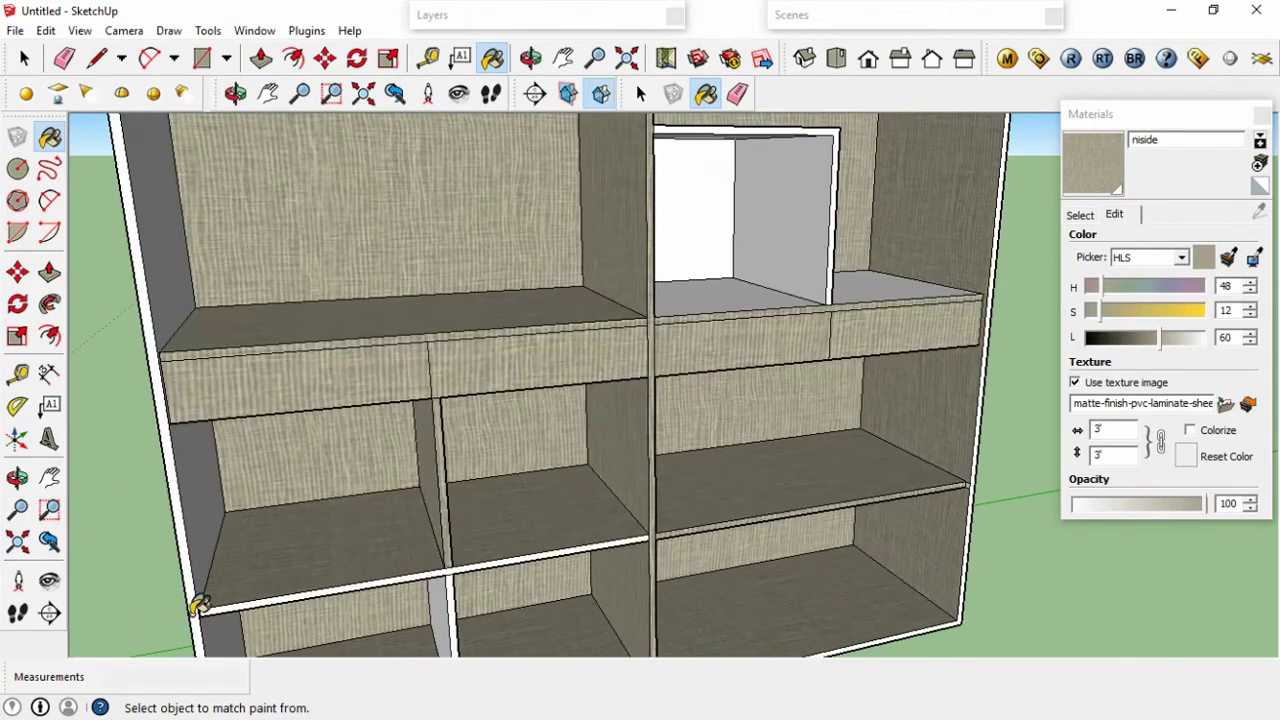
{"action": "left_click", "coordinate": [195, 612]}
{"action": "left_click", "coordinate": [220, 600]}
{"action": "scroll", "coordinate": [214, 600], "scroll_direction": "down", "scroll_amount": 2}
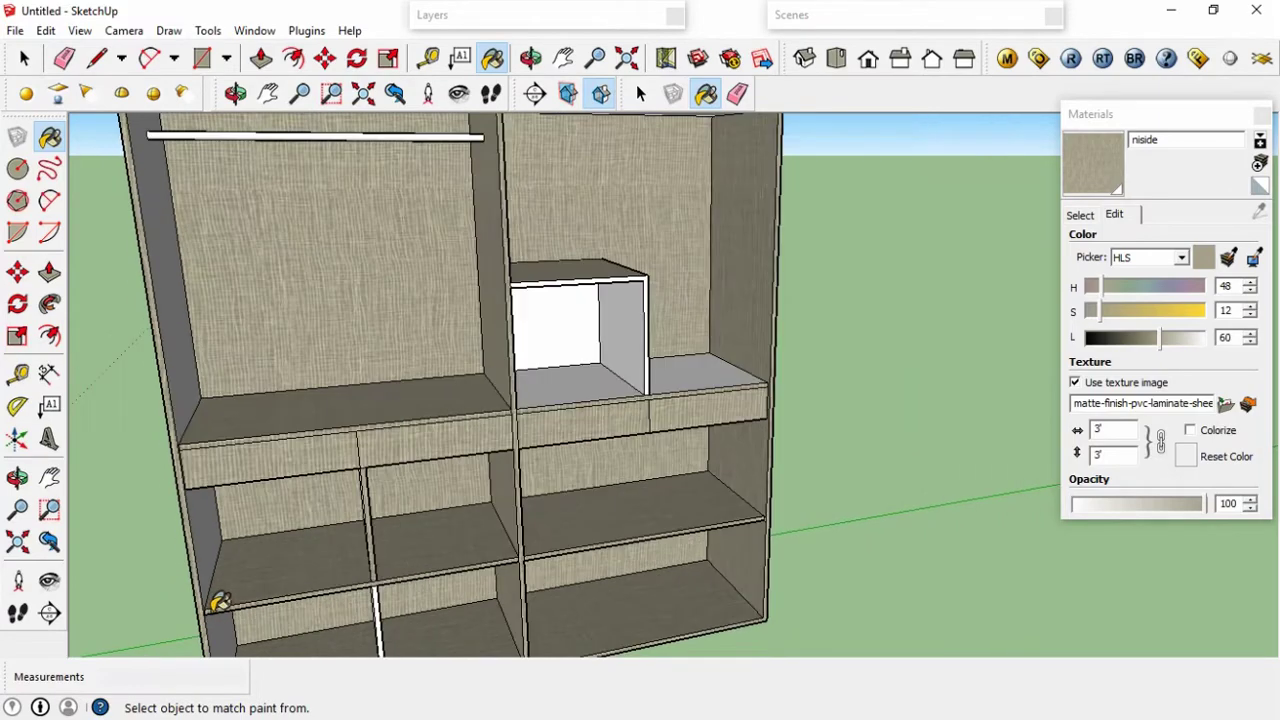
{"action": "scroll", "coordinate": [220, 600], "scroll_direction": "down", "scroll_amount": 2}
{"action": "scroll", "coordinate": [333, 273], "scroll_direction": "up", "scroll_amount": 2}
{"action": "scroll", "coordinate": [333, 273], "scroll_direction": "down", "scroll_amount": 2}
{"action": "scroll", "coordinate": [429, 323], "scroll_direction": "down", "scroll_amount": 1}
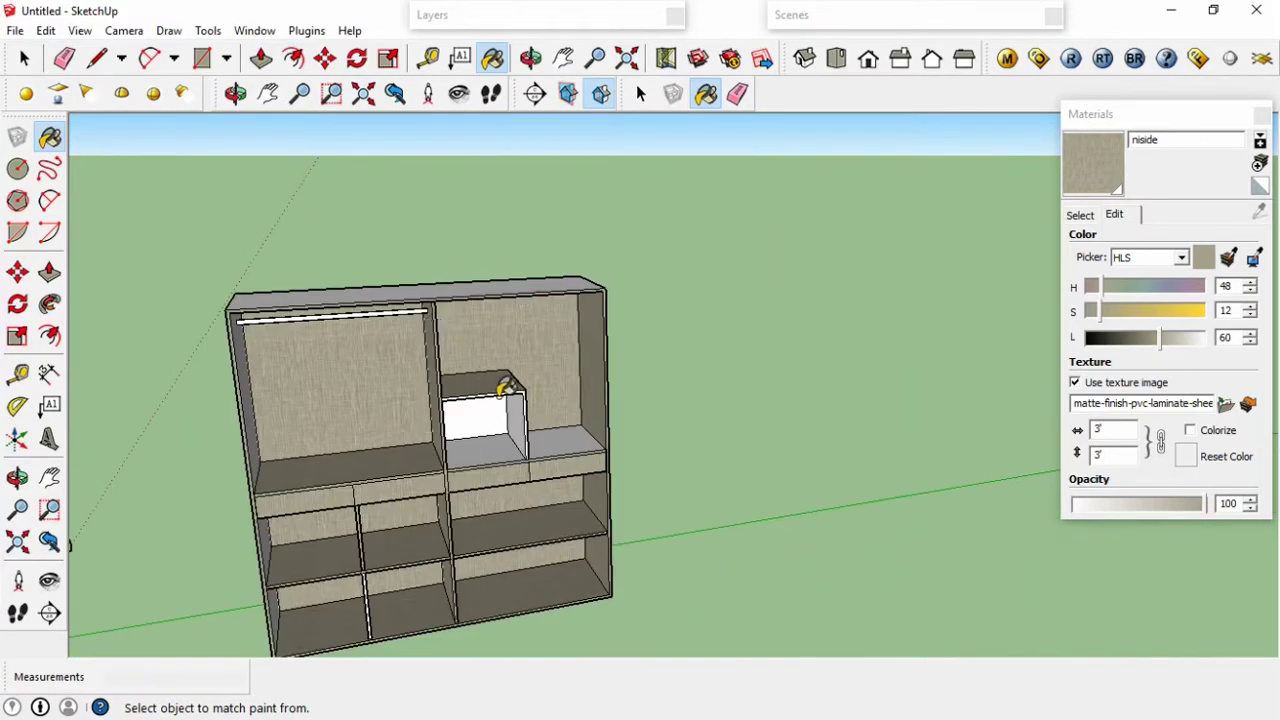
{"action": "scroll", "coordinate": [506, 377], "scroll_direction": "up", "scroll_amount": 1}
{"action": "scroll", "coordinate": [506, 380], "scroll_direction": "up", "scroll_amount": 2}
{"action": "scroll", "coordinate": [506, 390], "scroll_direction": "up", "scroll_amount": 2}
{"action": "left_click", "coordinate": [503, 386]}
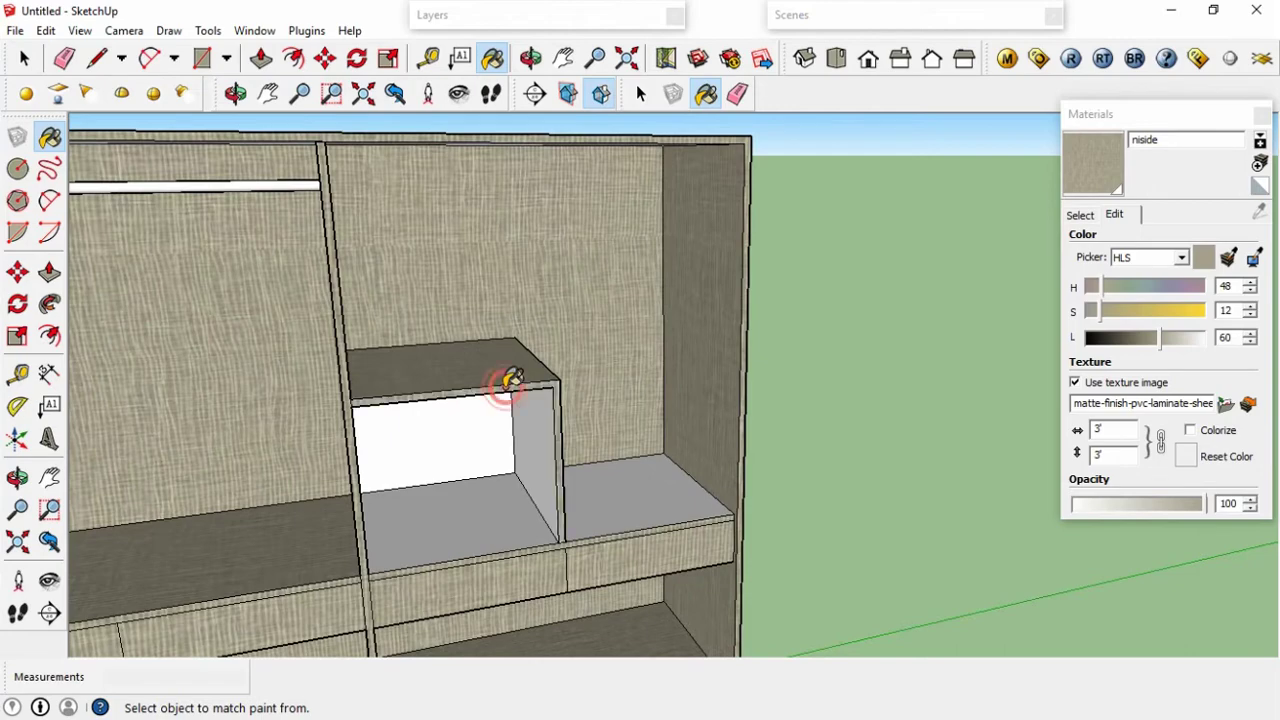
Draw a rectangle over the central box's opening to close its front.
{"action": "key", "text": "r"}
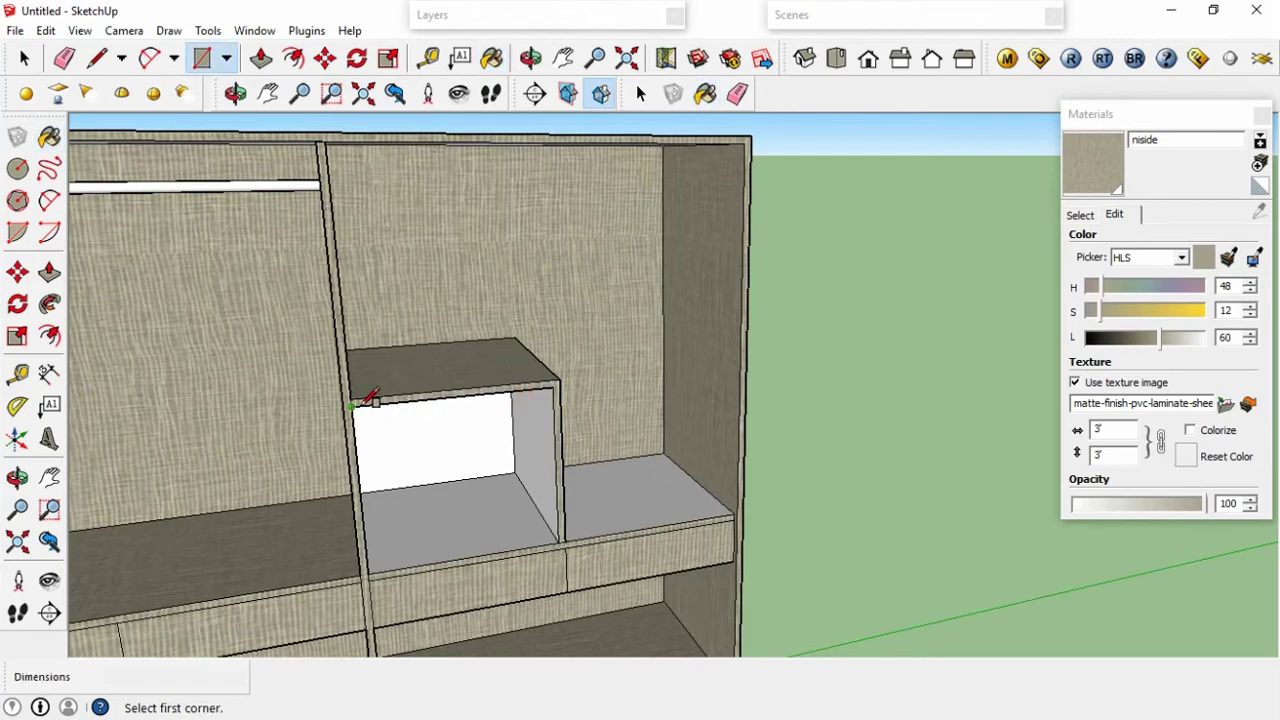
{"action": "left_click", "coordinate": [351, 406]}
{"action": "left_click", "coordinate": [557, 543]}
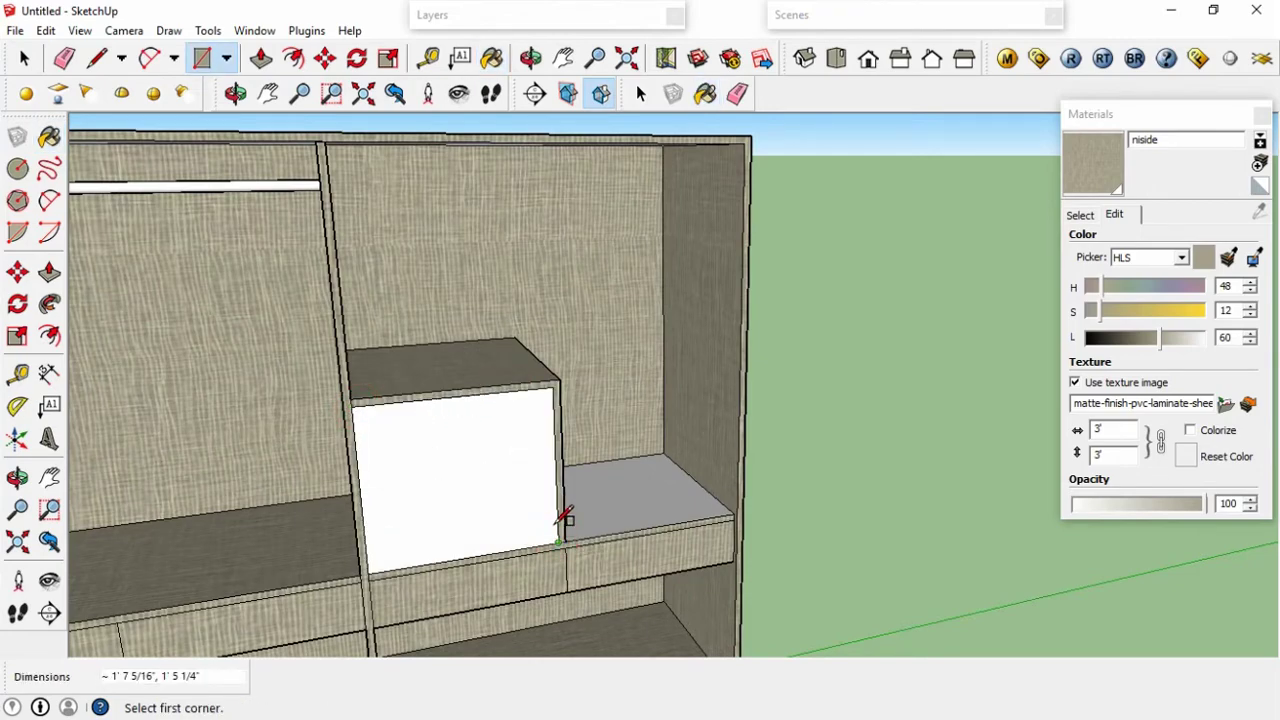
{"action": "scroll", "coordinate": [549, 474], "scroll_direction": "down", "scroll_amount": 5}
{"action": "mouse_move", "coordinate": [551, 486]}
{"action": "middle_mouse_down"}
{"action": "mouse_move", "coordinate": [574, 434]}
{"action": "mouse_move", "coordinate": [651, 380]}
{"action": "mouse_move", "coordinate": [606, 428]}
{"action": "middle_mouse_up"}
{"action": "mouse_move", "coordinate": [606, 428]}
{"action": "left_mouse_down"}
{"action": "mouse_move", "coordinate": [434, 480]}
{"action": "mouse_move", "coordinate": [520, 560]}
{"action": "mouse_move", "coordinate": [466, 563]}
{"action": "left_mouse_up"}
{"action": "scroll", "coordinate": [526, 565], "scroll_direction": "up", "scroll_amount": 3}
Paint the back panels of the centre, left and lower cells with the laminate.
{"action": "key", "text": "b"}
{"action": "left_click", "coordinate": [466, 580], "text": "alt"}
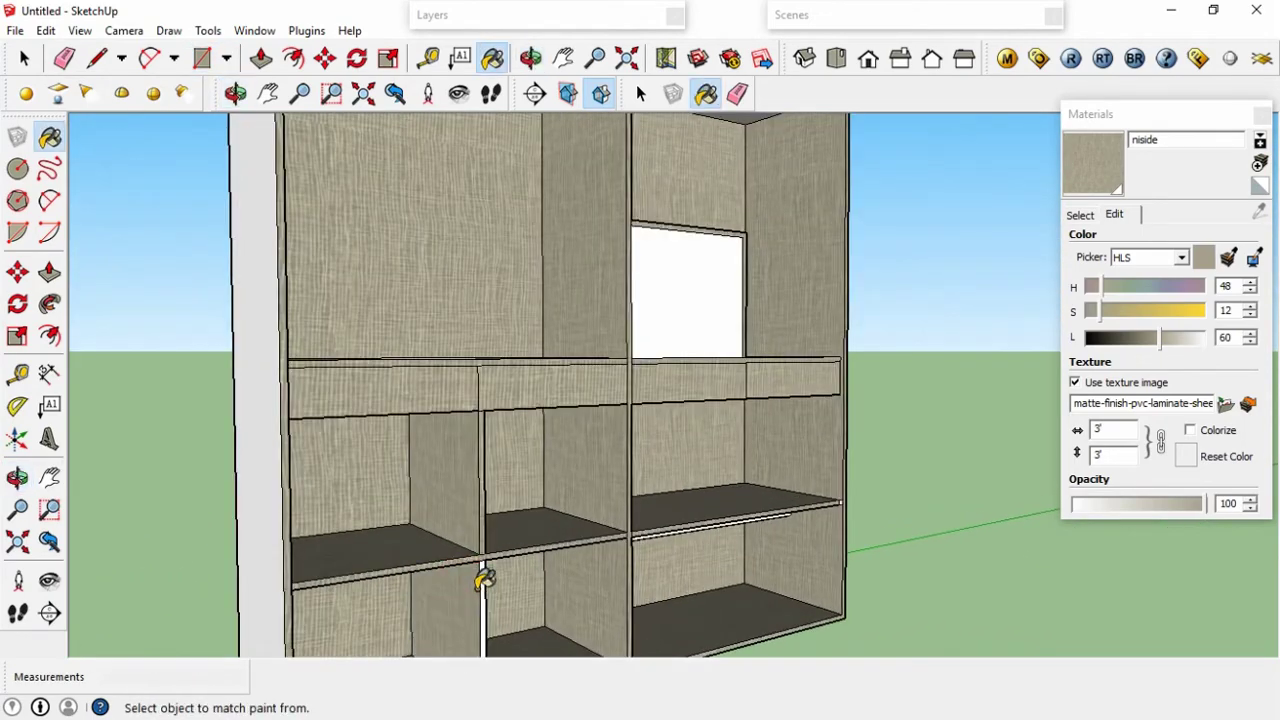
{"action": "mouse_move", "coordinate": [617, 548]}
{"action": "middle_mouse_down"}
{"action": "mouse_move", "coordinate": [694, 523]}
{"action": "mouse_move", "coordinate": [612, 513]}
{"action": "middle_mouse_up"}
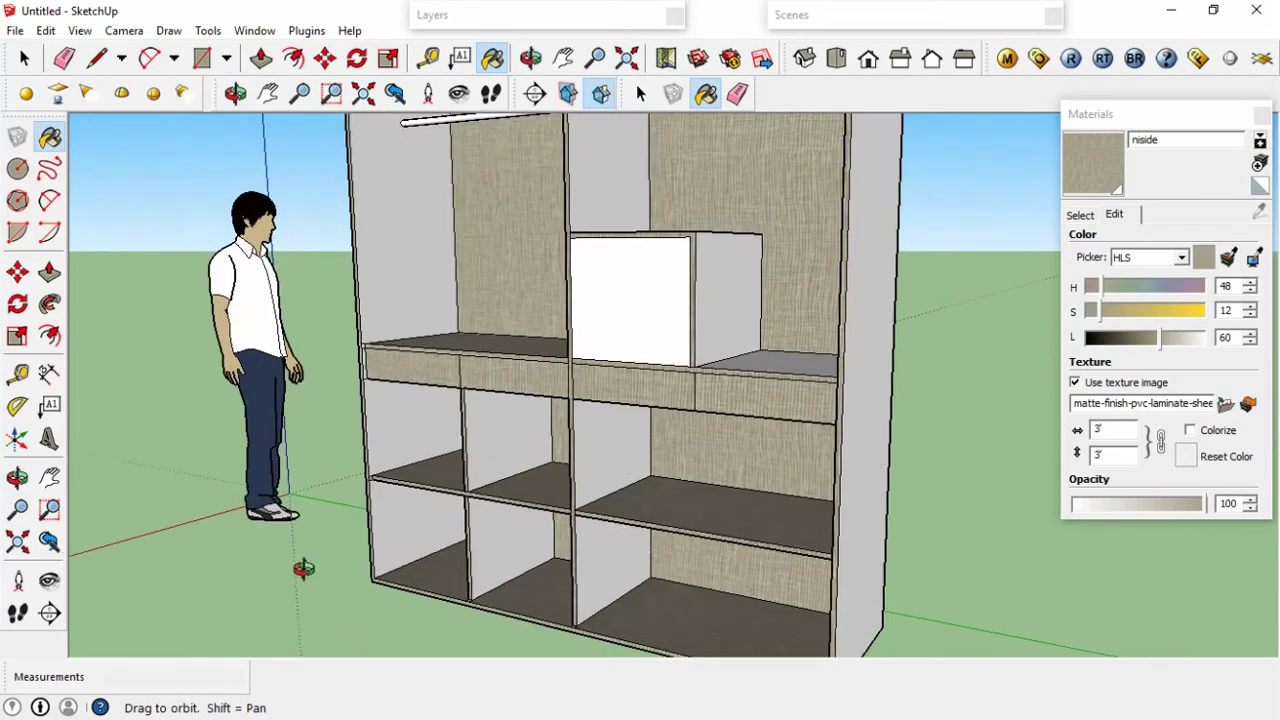
{"action": "left_click", "coordinate": [610, 445]}
{"action": "left_click", "coordinate": [612, 550]}
{"action": "left_click", "coordinate": [509, 441]}
{"action": "left_click", "coordinate": [410, 434]}
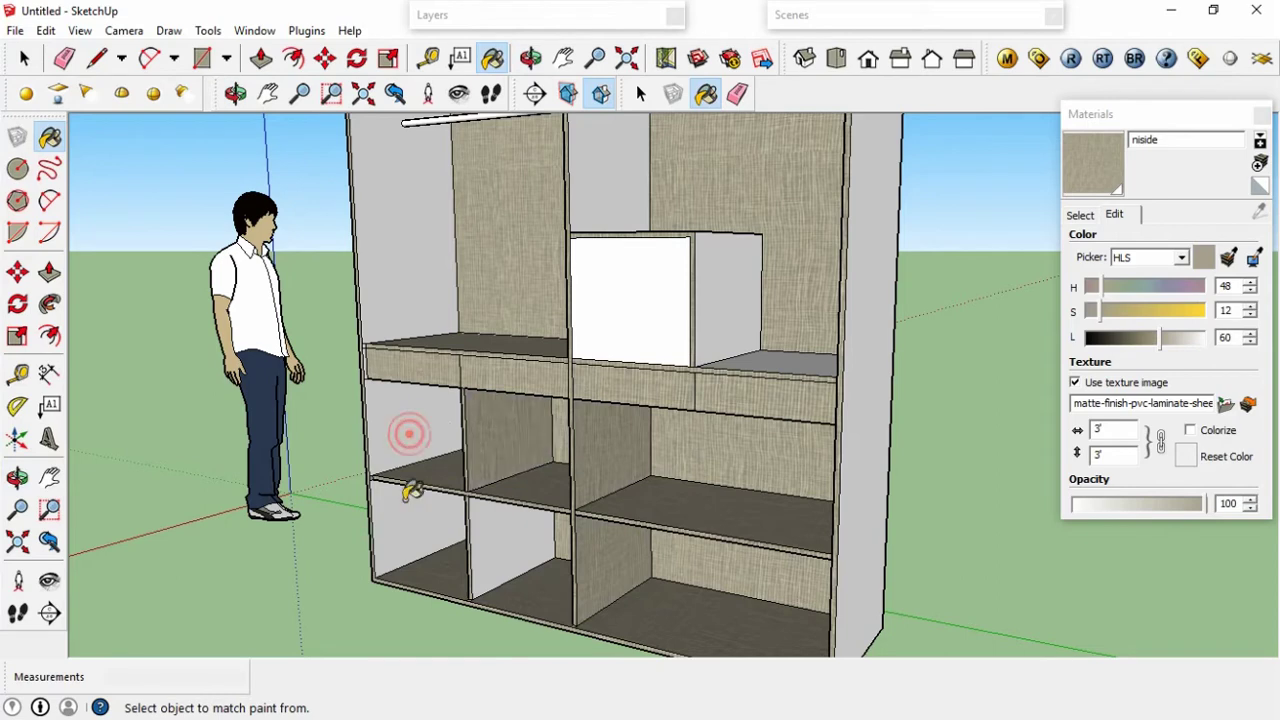
{"action": "left_click", "coordinate": [412, 495]}
{"action": "left_click", "coordinate": [490, 531]}
Laminate the upper-left back panel, the panel above the box, the box's right face and the adjacent shelf top.
{"action": "left_click", "coordinate": [416, 264]}
{"action": "left_click", "coordinate": [588, 193]}
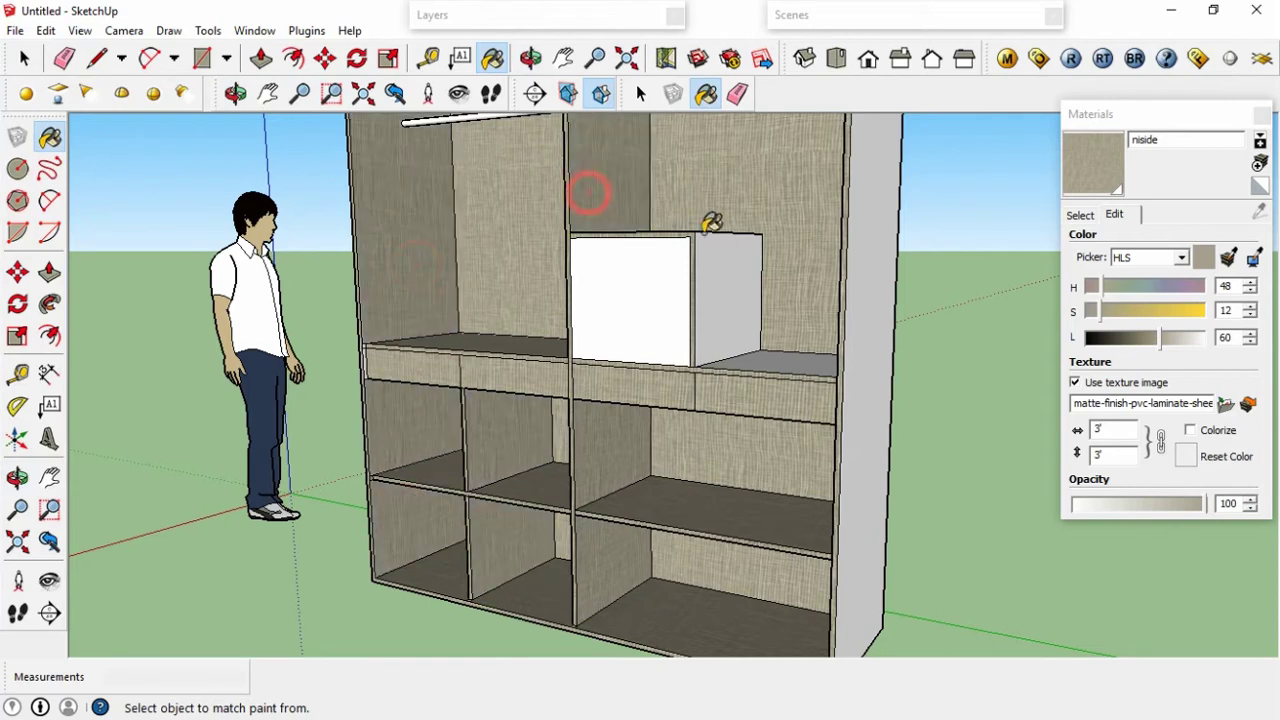
{"action": "left_click", "coordinate": [725, 262]}
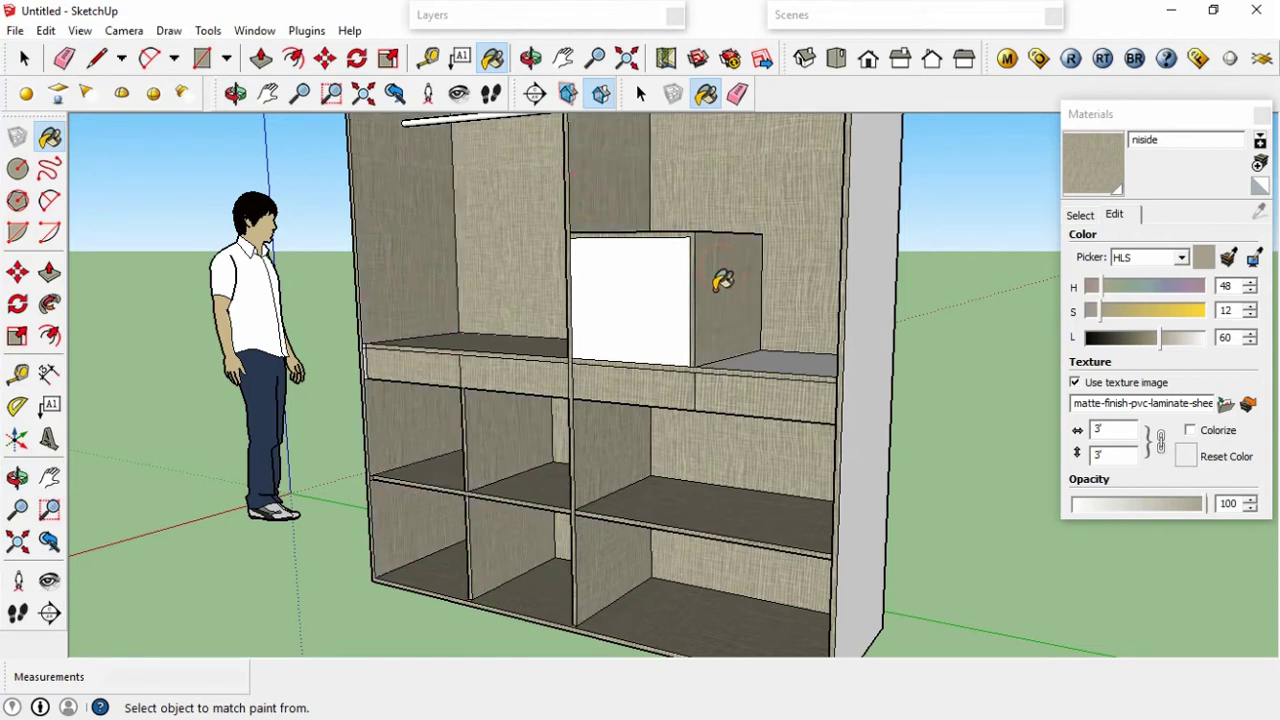
{"action": "left_click", "coordinate": [787, 357]}
{"action": "mouse_move", "coordinate": [790, 355]}
{"action": "middle_mouse_down"}
{"action": "mouse_move", "coordinate": [812, 335]}
{"action": "mouse_move", "coordinate": [591, 137]}
{"action": "mouse_move", "coordinate": [580, 143]}
{"action": "middle_mouse_up"}
{"action": "scroll", "coordinate": [637, 213], "scroll_direction": "up", "scroll_amount": 3}
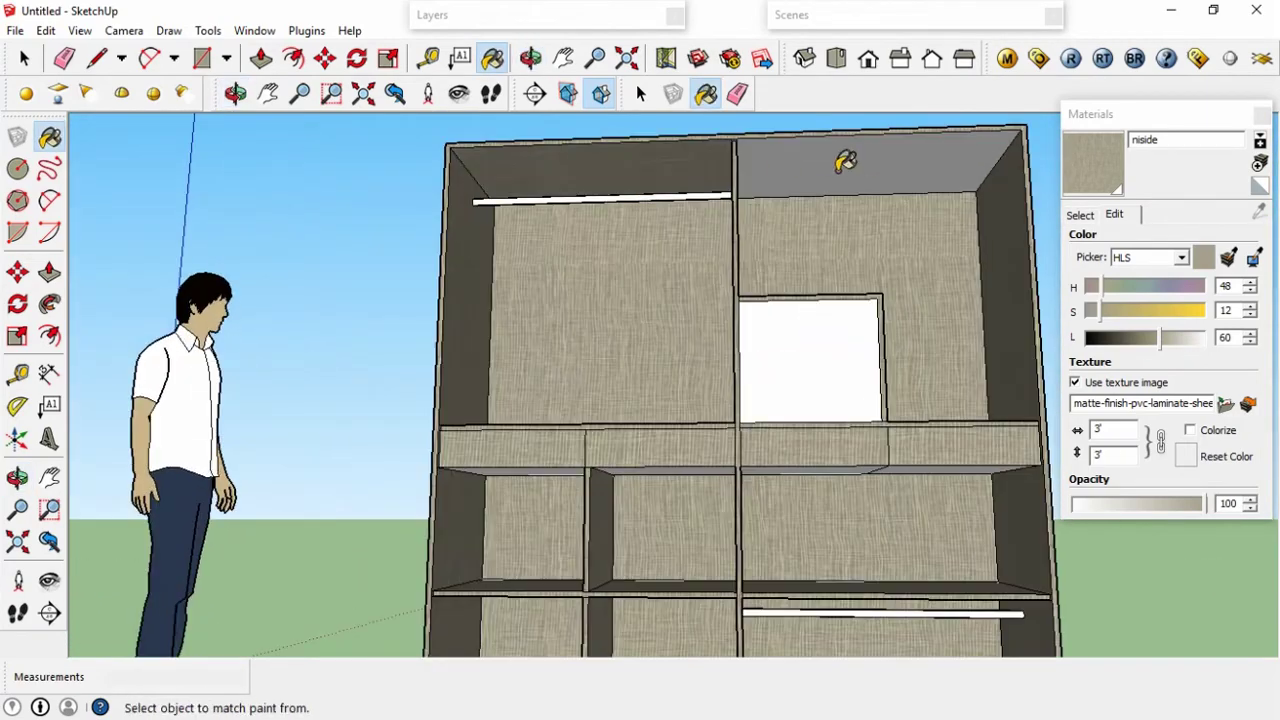
{"action": "scroll", "coordinate": [868, 343], "scroll_direction": "down", "scroll_amount": 4}
{"action": "mouse_move", "coordinate": [868, 343]}
{"action": "middle_mouse_down"}
{"action": "mouse_move", "coordinate": [871, 400]}
{"action": "mouse_move", "coordinate": [957, 514]}
{"action": "mouse_move", "coordinate": [871, 480]}
{"action": "mouse_move", "coordinate": [905, 472]}
{"action": "mouse_move", "coordinate": [600, 385]}
{"action": "mouse_move", "coordinate": [643, 397]}
{"action": "mouse_move", "coordinate": [611, 391]}
{"action": "middle_mouse_up"}
{"action": "middle_click_drag", "start_coordinate": [803, 377], "coordinate": [738, 340], "text": "shift"}
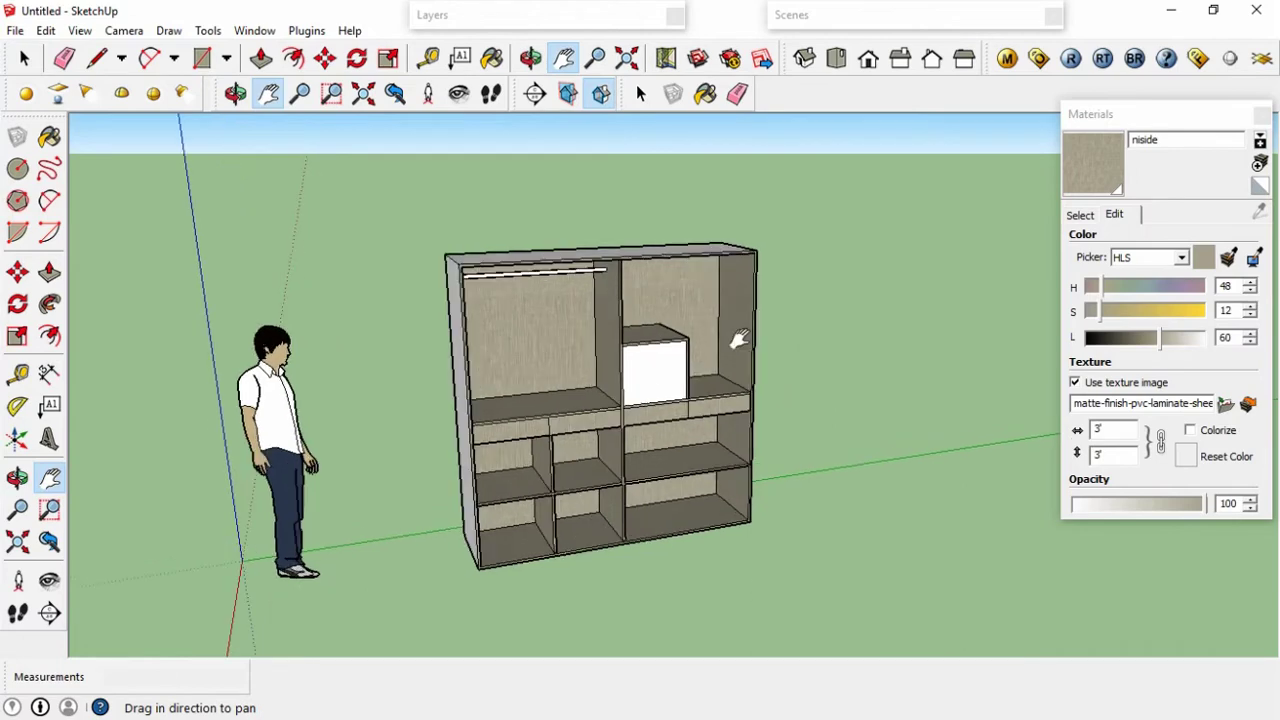
Collapse the Materials panel and start a Tape Measure from the cabinet's top-left corner.
{"action": "left_click", "coordinate": [1080, 215]}
{"action": "left_click", "coordinate": [1220, 113]}
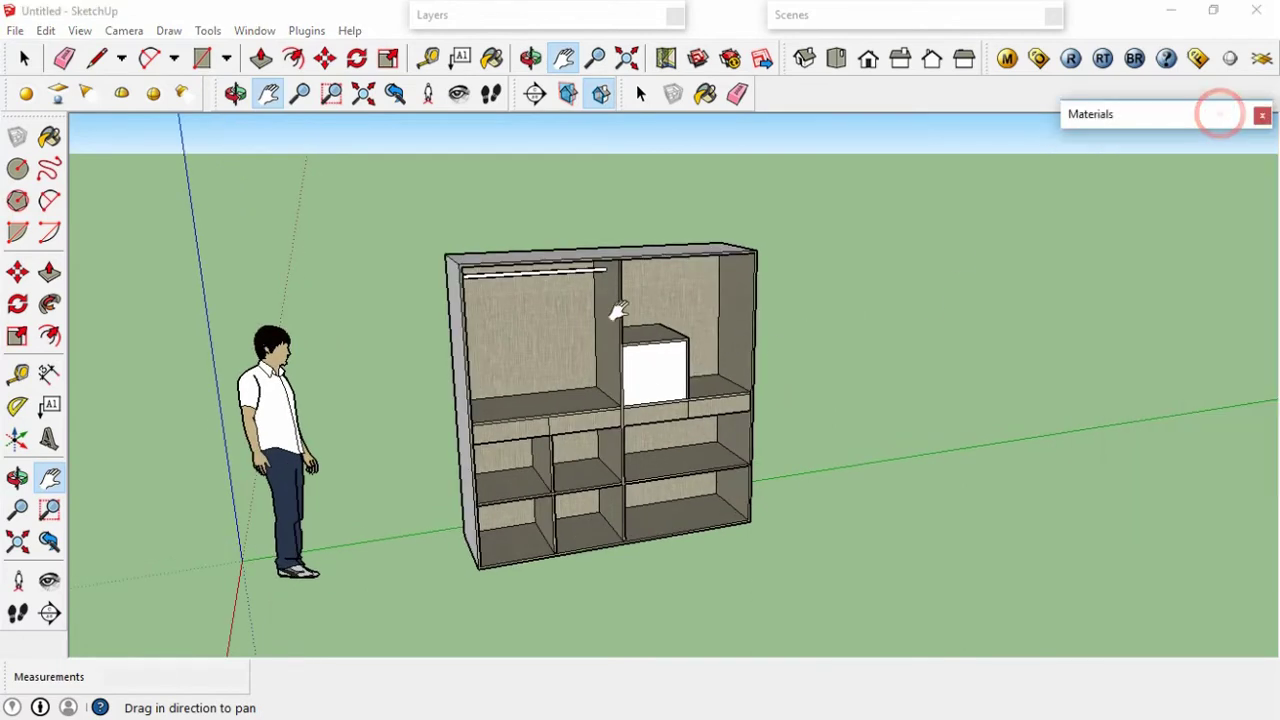
{"action": "scroll", "coordinate": [590, 318], "scroll_direction": "up", "scroll_amount": 2}
{"action": "key", "text": "t"}
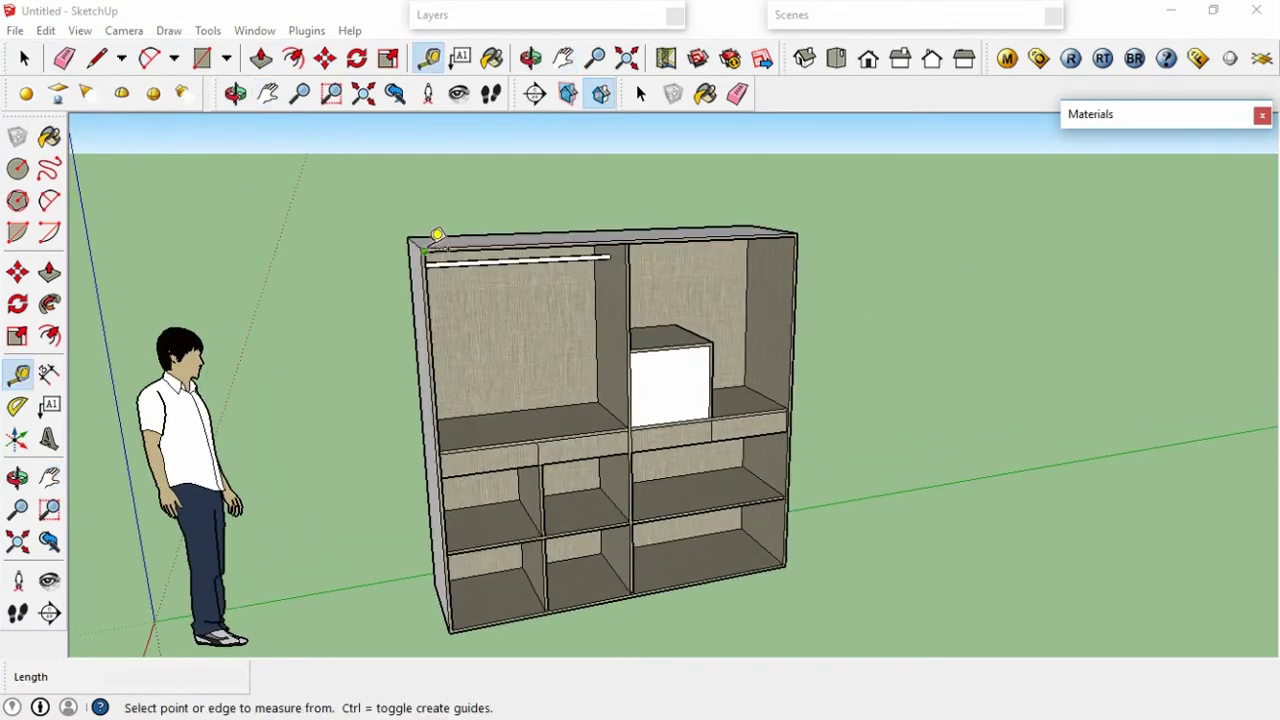
{"action": "scroll", "coordinate": [437, 233], "scroll_direction": "up", "scroll_amount": 2}
{"action": "left_click", "coordinate": [423, 243]}
{"action": "scroll", "coordinate": [423, 243], "scroll_direction": "down", "scroll_amount": 2}
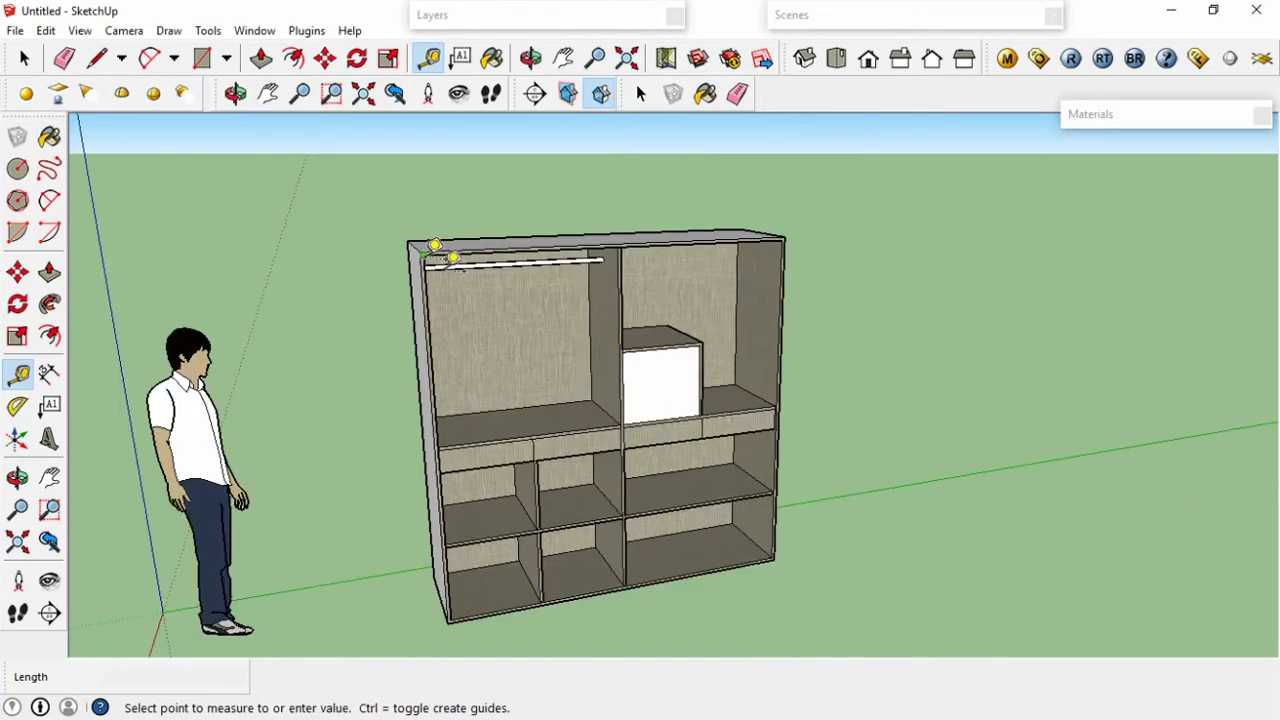
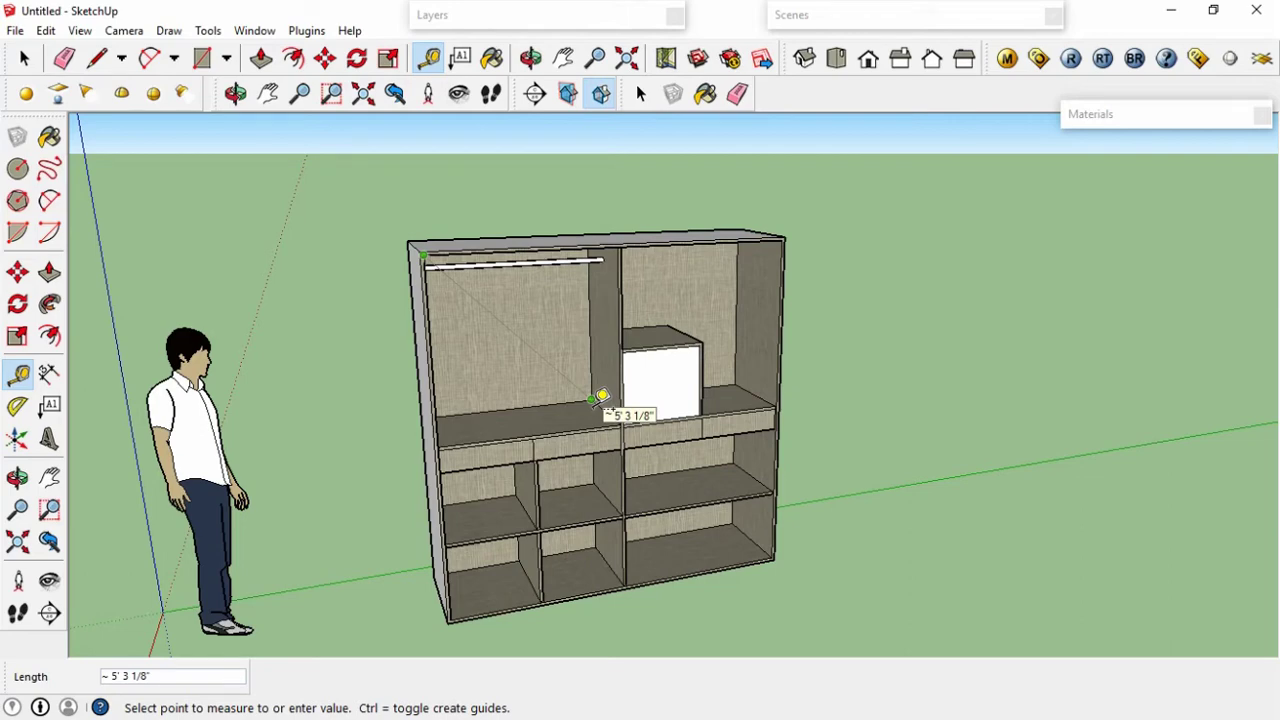
Draw a 6' 10 1/2" square rectangle covering the shelving cabinet's front, corner to corner.
{"action": "key", "text": "r"}
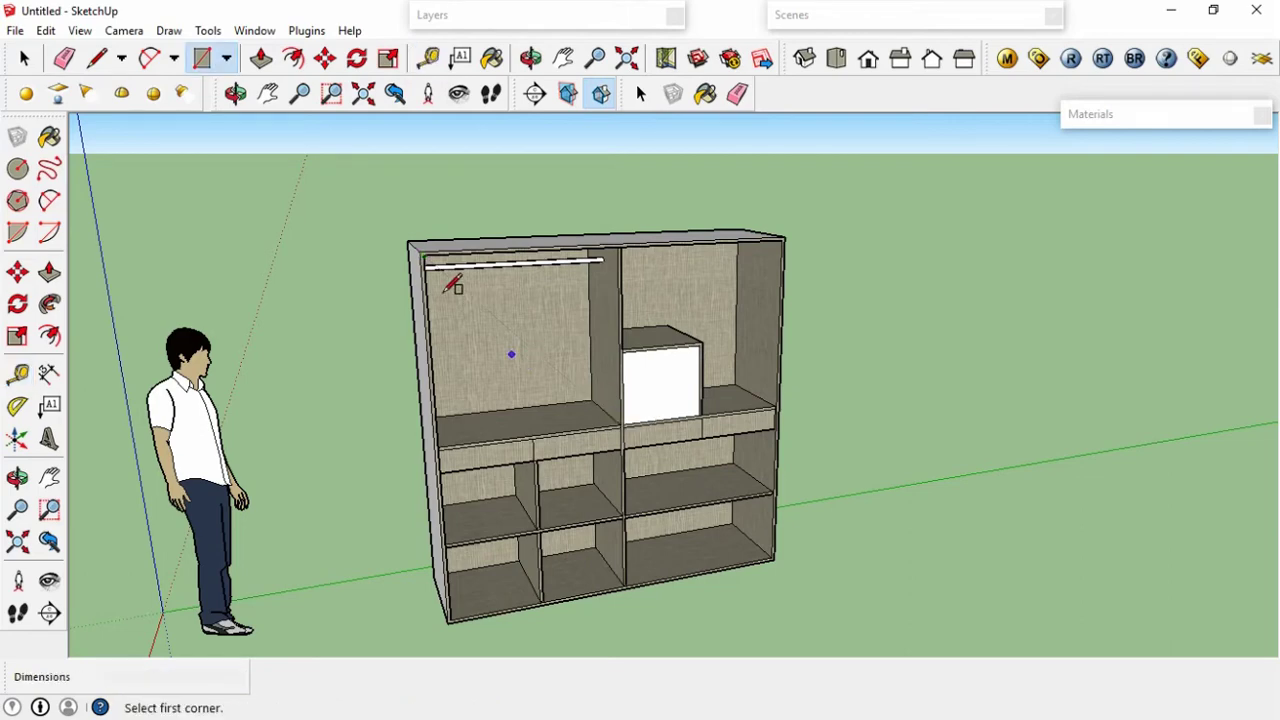
{"action": "scroll", "coordinate": [437, 245], "scroll_direction": "up", "scroll_amount": 1}
{"action": "scroll", "coordinate": [437, 245], "scroll_direction": "up", "scroll_amount": 1}
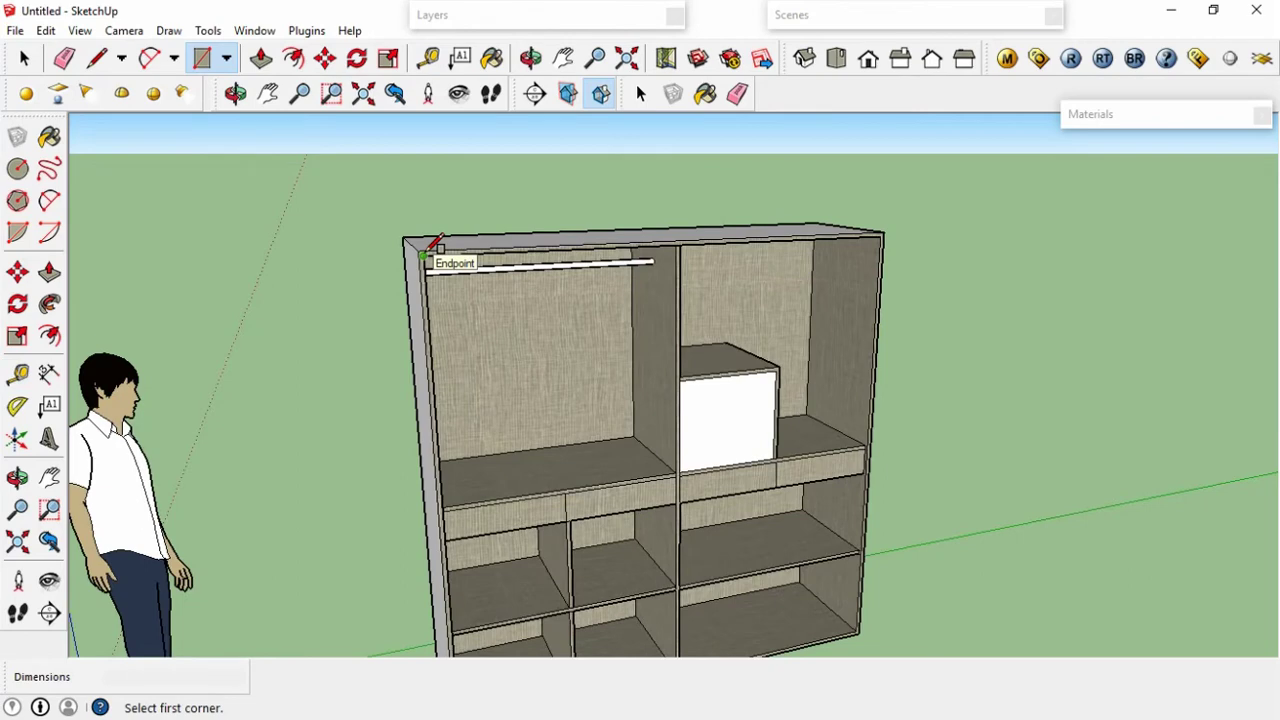
{"action": "scroll", "coordinate": [437, 245], "scroll_direction": "down", "scroll_amount": 1}
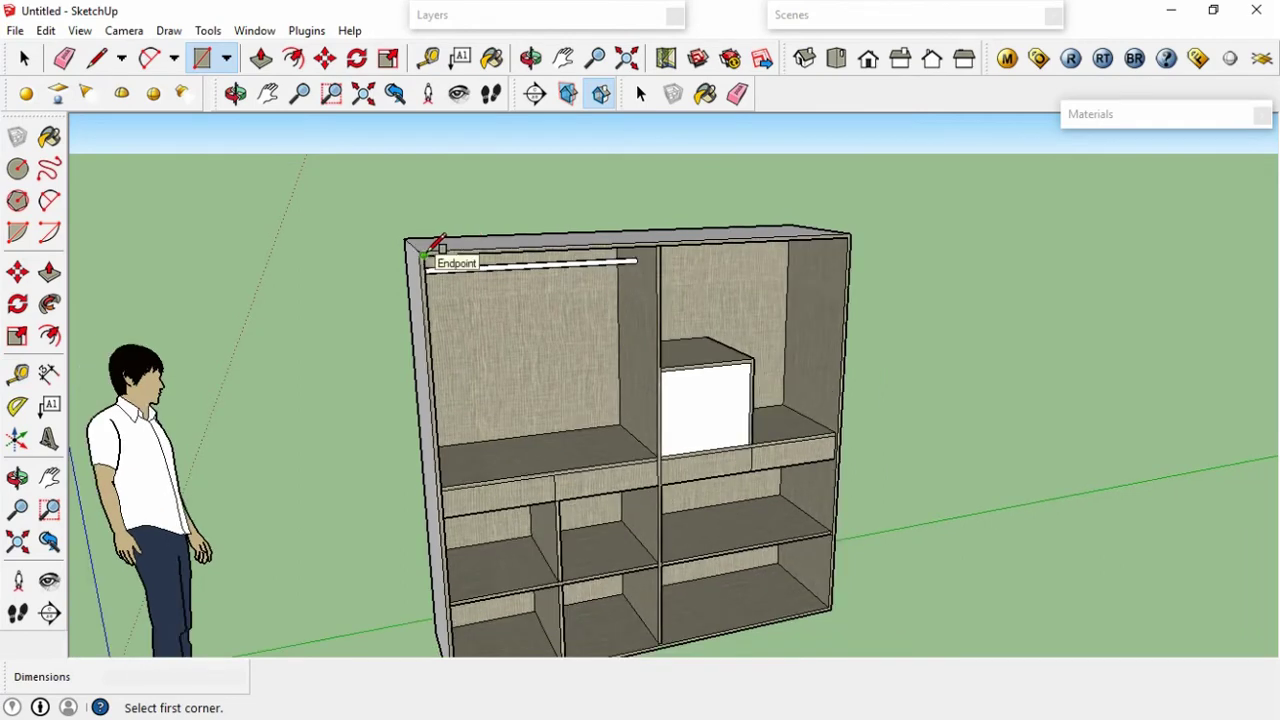
{"action": "left_click", "coordinate": [437, 247]}
{"action": "scroll", "coordinate": [670, 423], "scroll_direction": "down", "scroll_amount": 2}
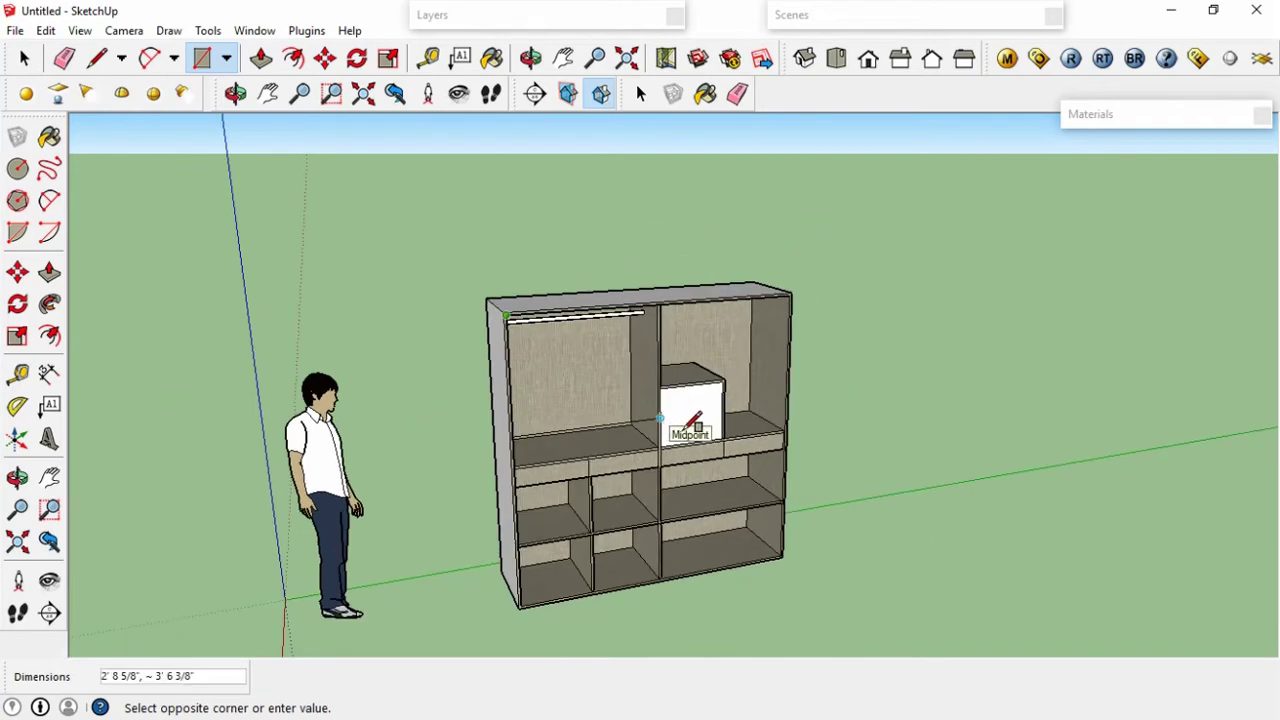
{"action": "left_click", "coordinate": [785, 557]}
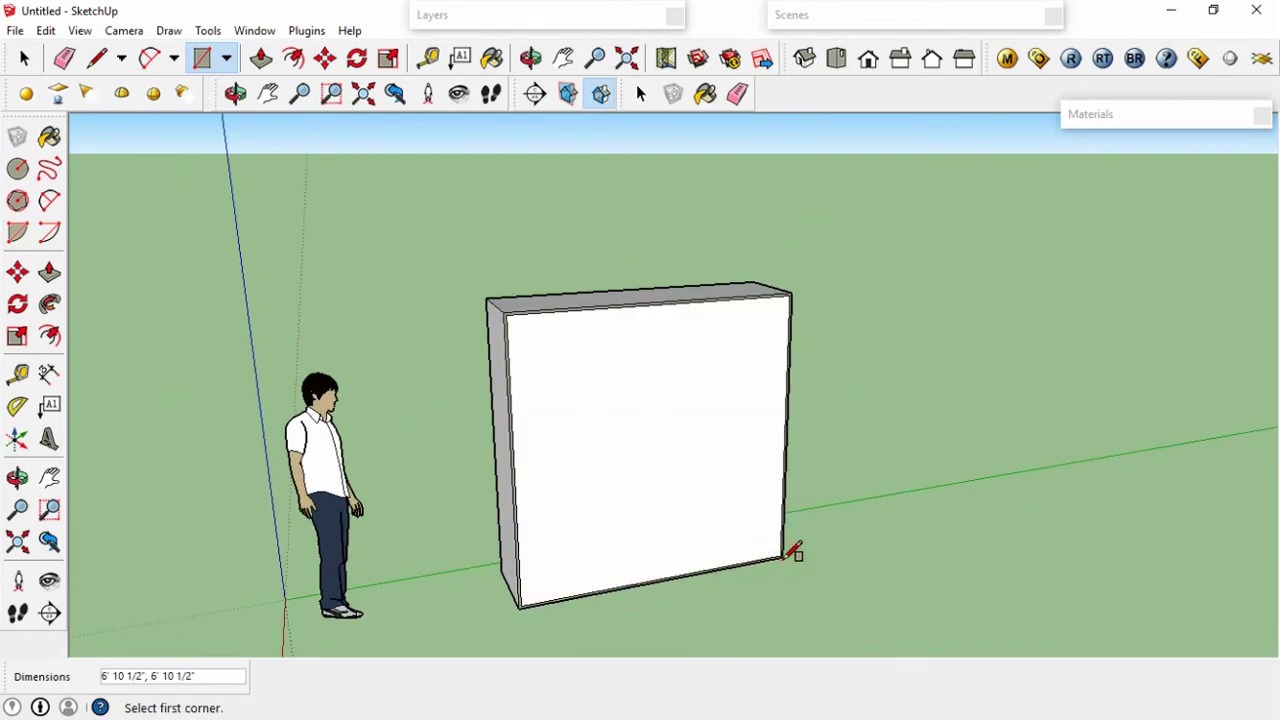
Make the new front rectangle face into its own group.
{"action": "key", "text": "space"}
{"action": "right_click", "coordinate": [658, 465]}
{"action": "left_click", "coordinate": [563, 406]}
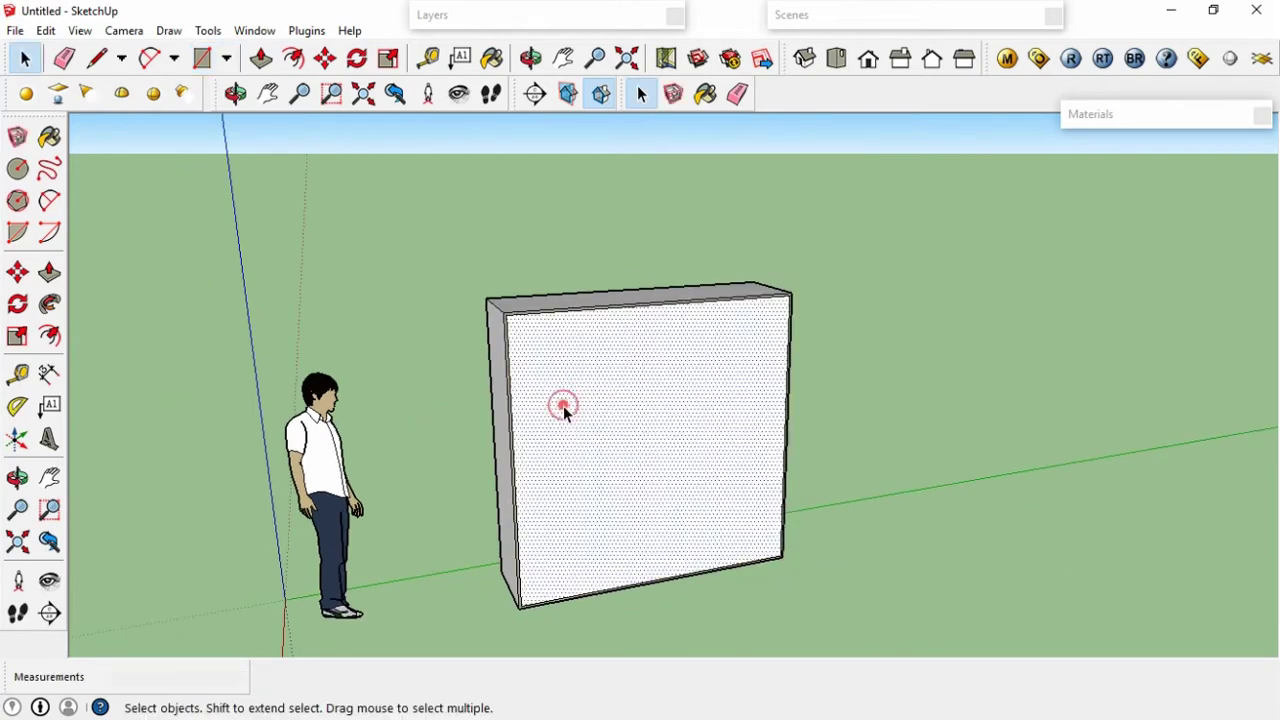
{"action": "right_click", "coordinate": [563, 406]}
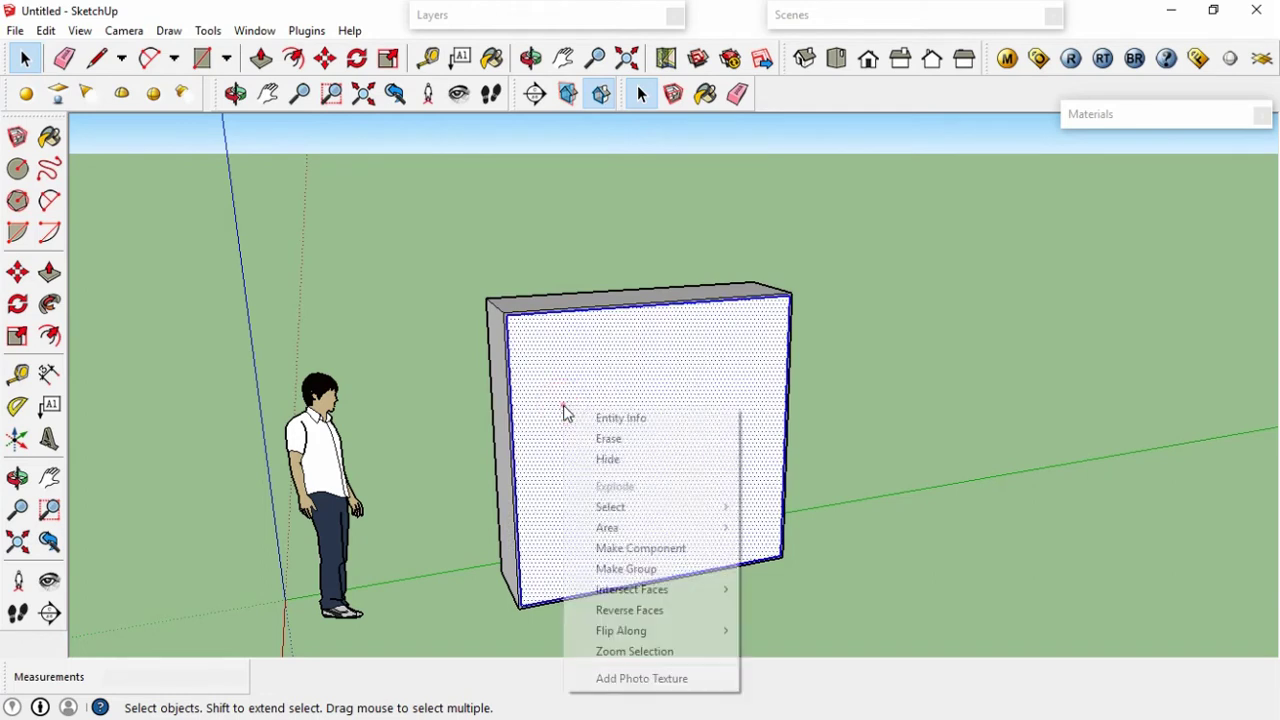
{"action": "left_click", "coordinate": [628, 568]}
Move the front panel group to the right of the shelving cabinet.
{"action": "key", "text": "m"}
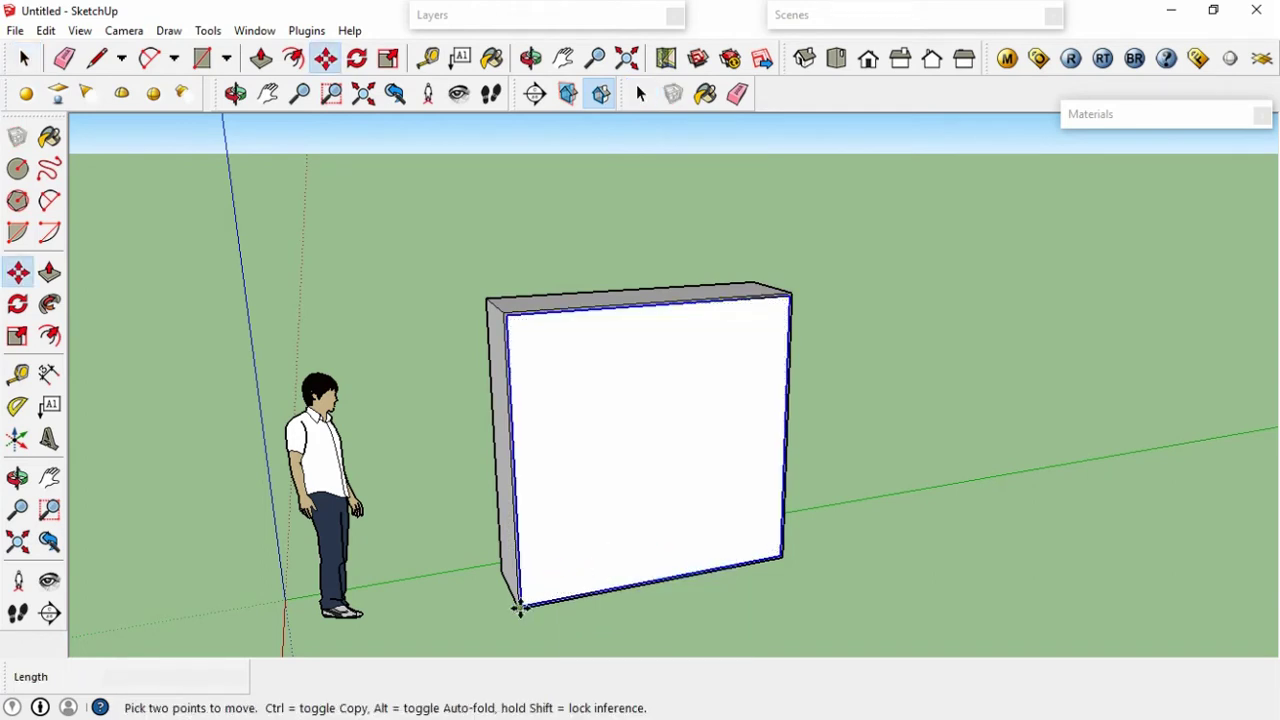
{"action": "left_click", "coordinate": [519, 607]}
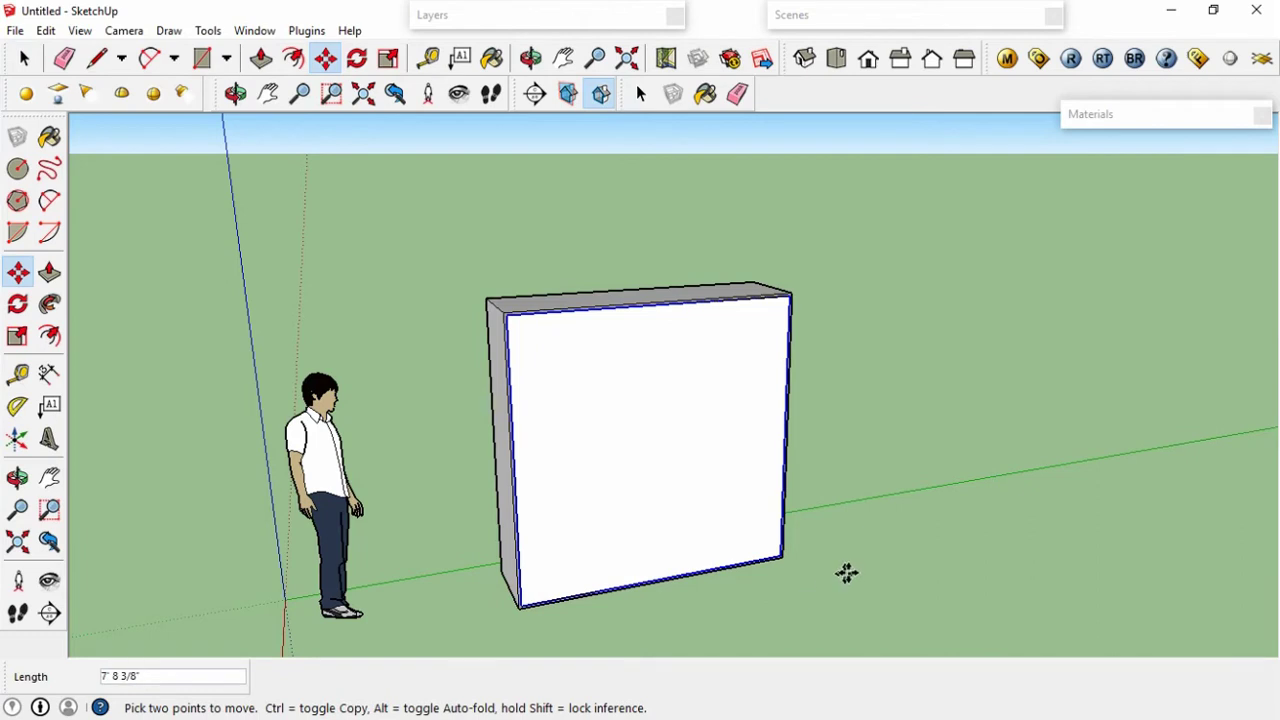
{"action": "left_click", "coordinate": [934, 534]}
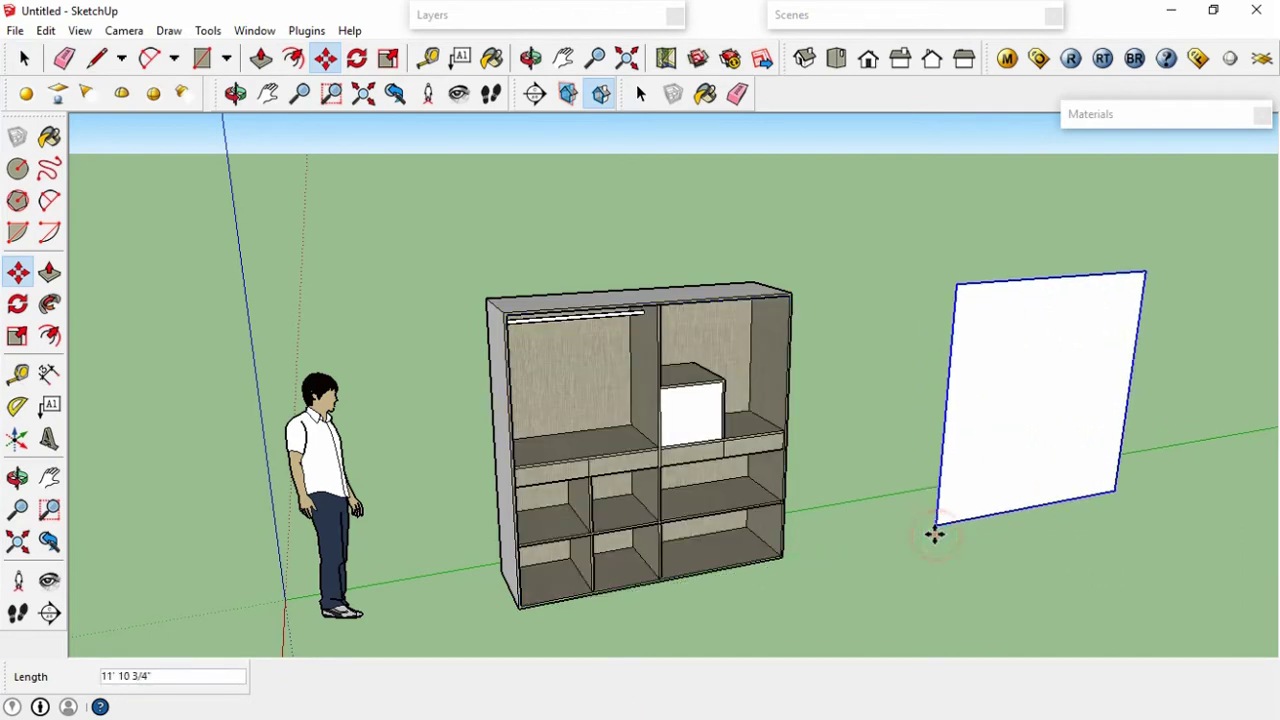
{"action": "middle_click_drag", "start_coordinate": [980, 443], "coordinate": [657, 500], "text": "shift"}
{"action": "key", "text": "space"}
Open the front panel group and place a vertical guide 21" from its left edge.
{"action": "double_click", "coordinate": [650, 477]}
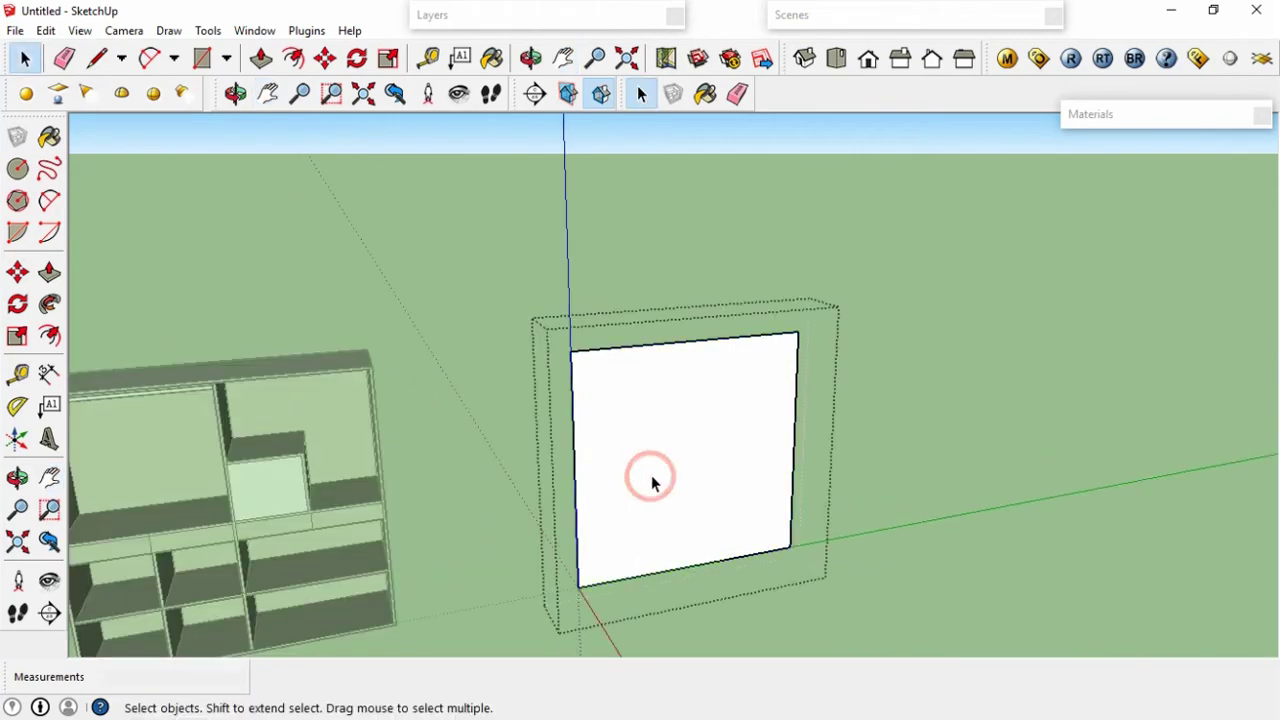
{"action": "scroll", "coordinate": [650, 477], "scroll_direction": "down", "scroll_amount": 2}
{"action": "scroll", "coordinate": [652, 475], "scroll_direction": "up", "scroll_amount": 2}
{"action": "scroll", "coordinate": [657, 471], "scroll_direction": "down", "scroll_amount": 2}
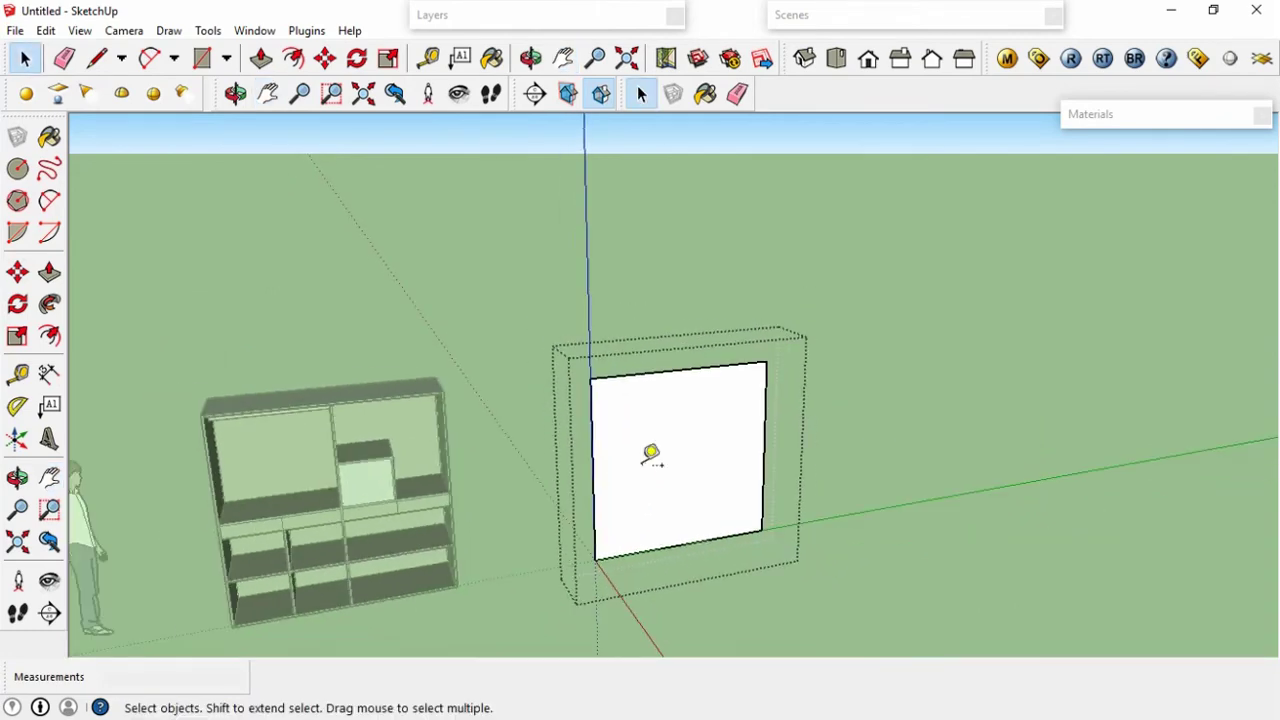
{"action": "key", "text": "t"}
{"action": "scroll", "coordinate": [651, 455], "scroll_direction": "up", "scroll_amount": 2}
{"action": "left_click", "coordinate": [571, 447]}
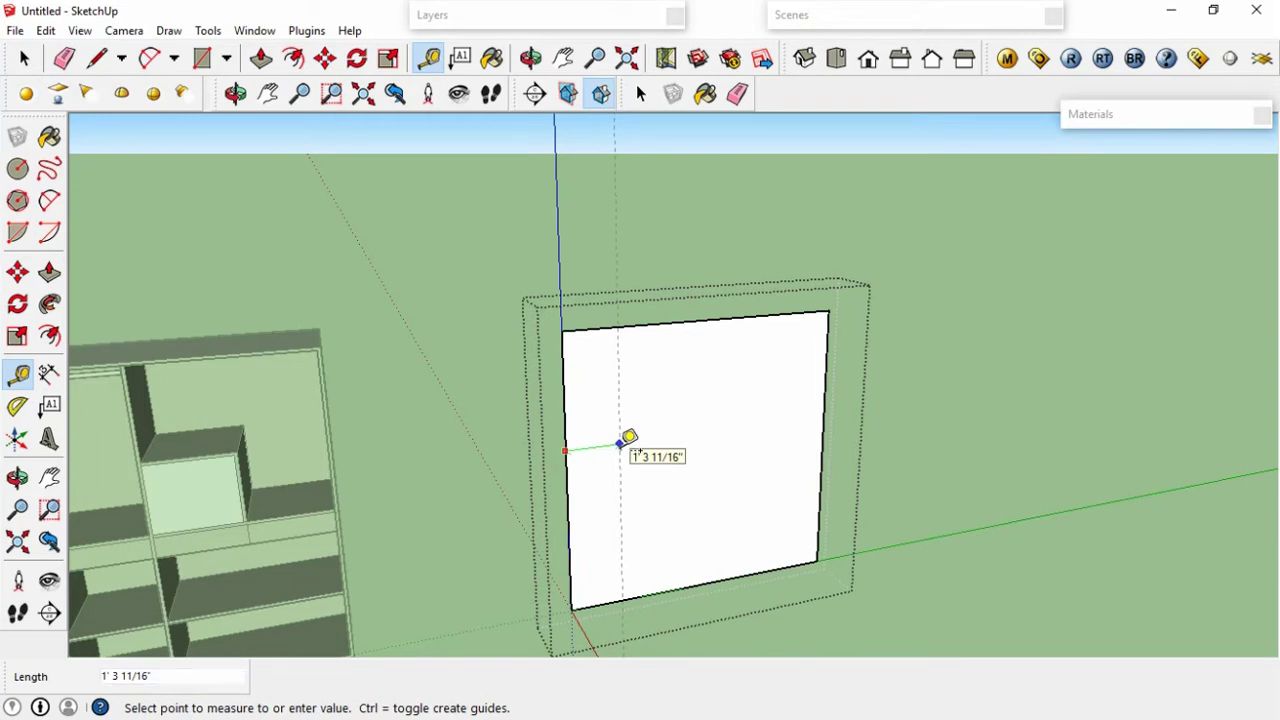
{"action": "type", "text": "21"}
{"action": "key", "text": "Return"}
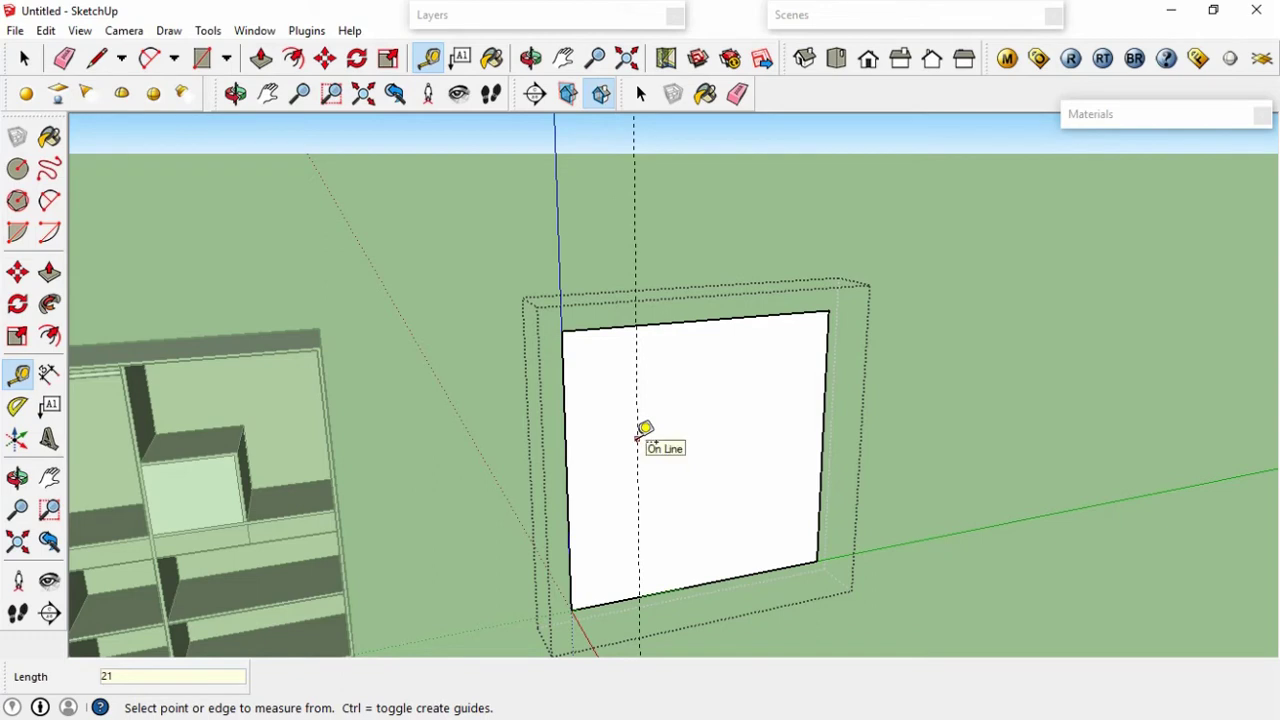
Add the remaining vertical guides at 21" spacing, giving three guides across the panel.
{"action": "left_click", "coordinate": [637, 437]}
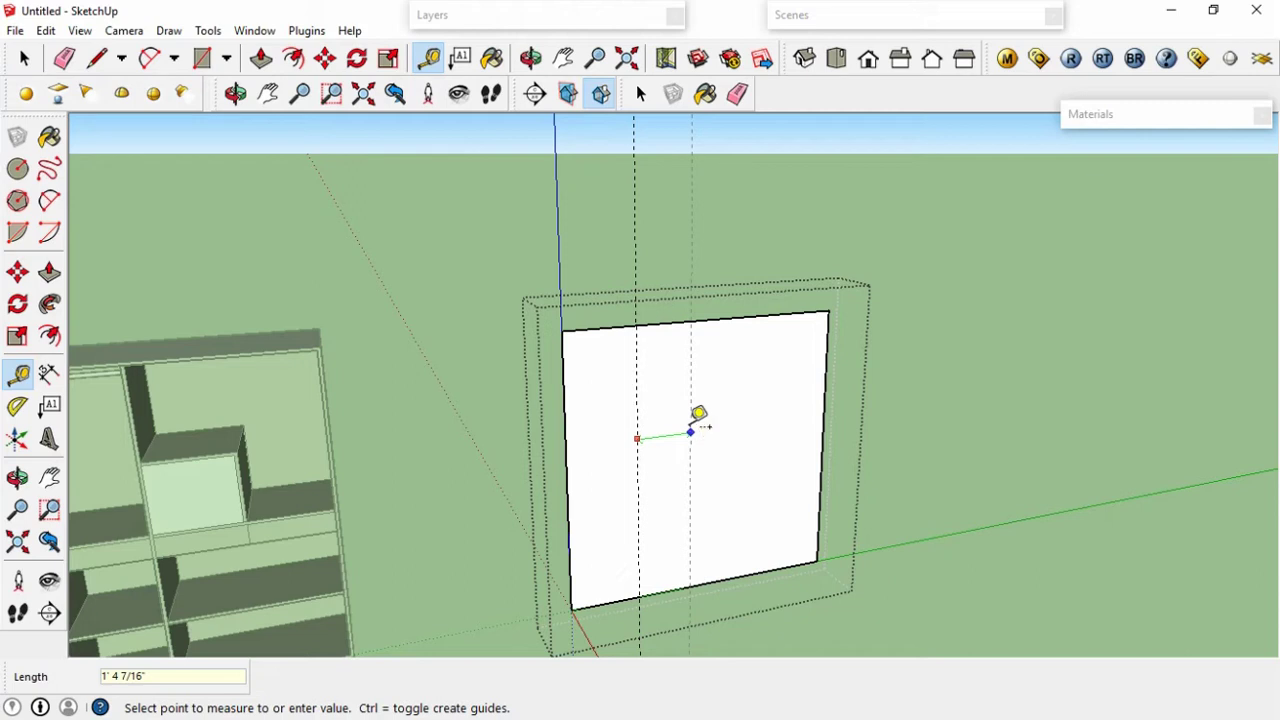
{"action": "left_click", "coordinate": [690, 430]}
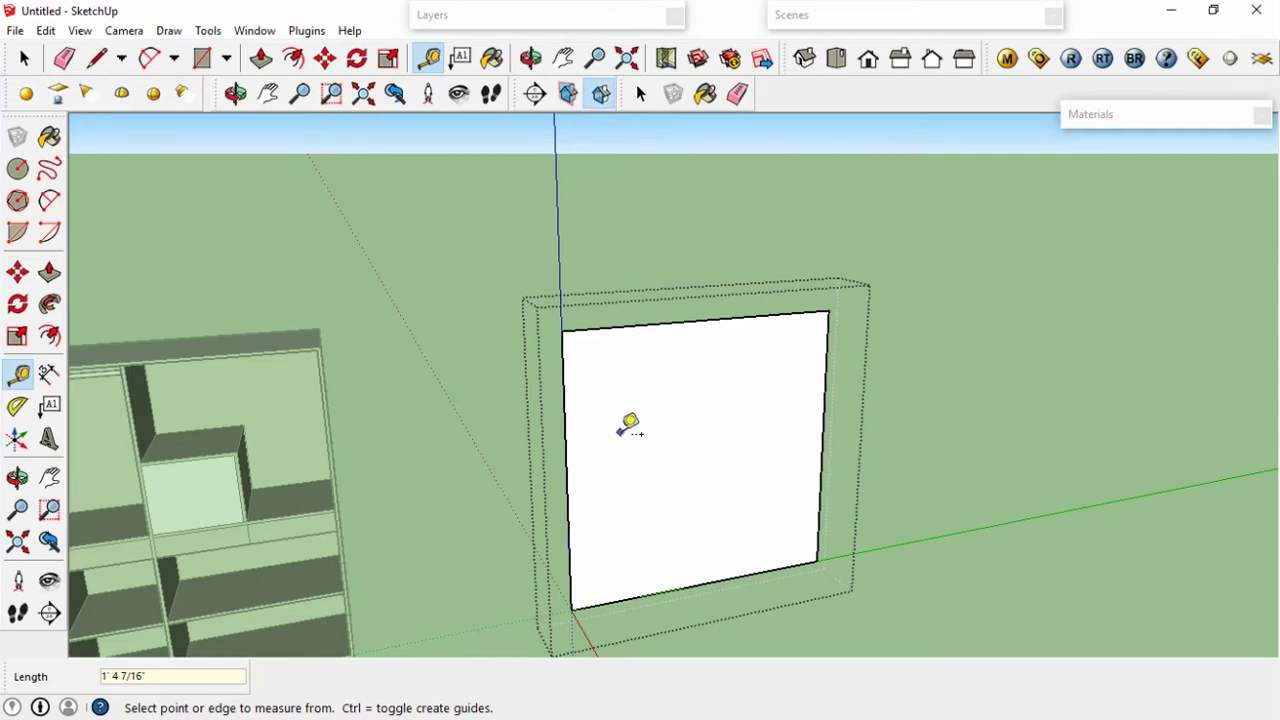
{"action": "left_click", "coordinate": [566, 446]}
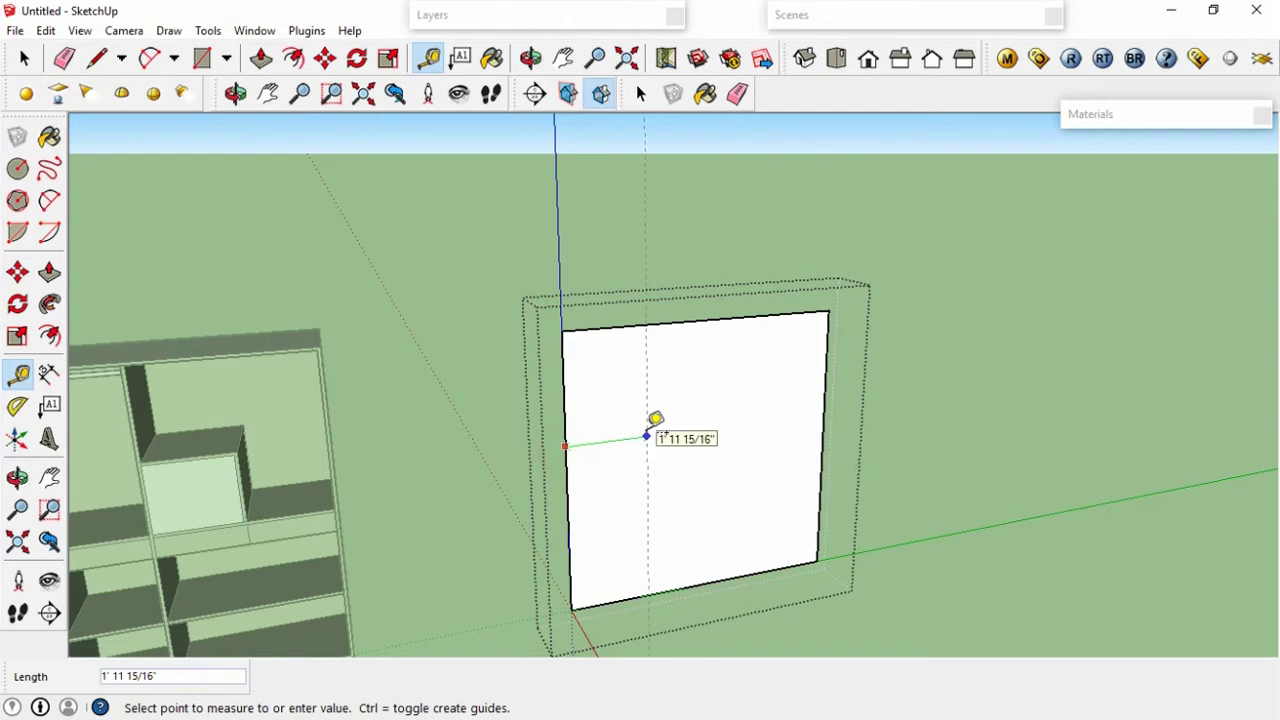
{"action": "type", "text": "21"}
{"action": "key", "text": "Return"}
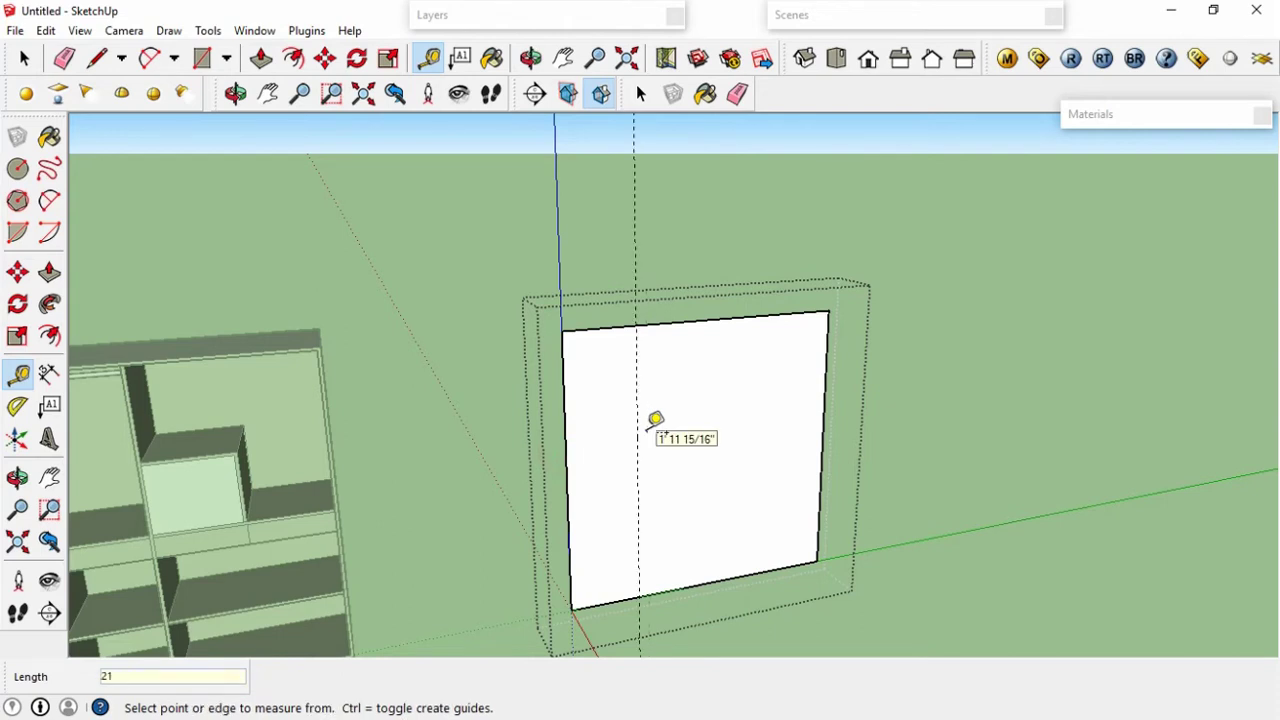
{"action": "left_click", "coordinate": [637, 426]}
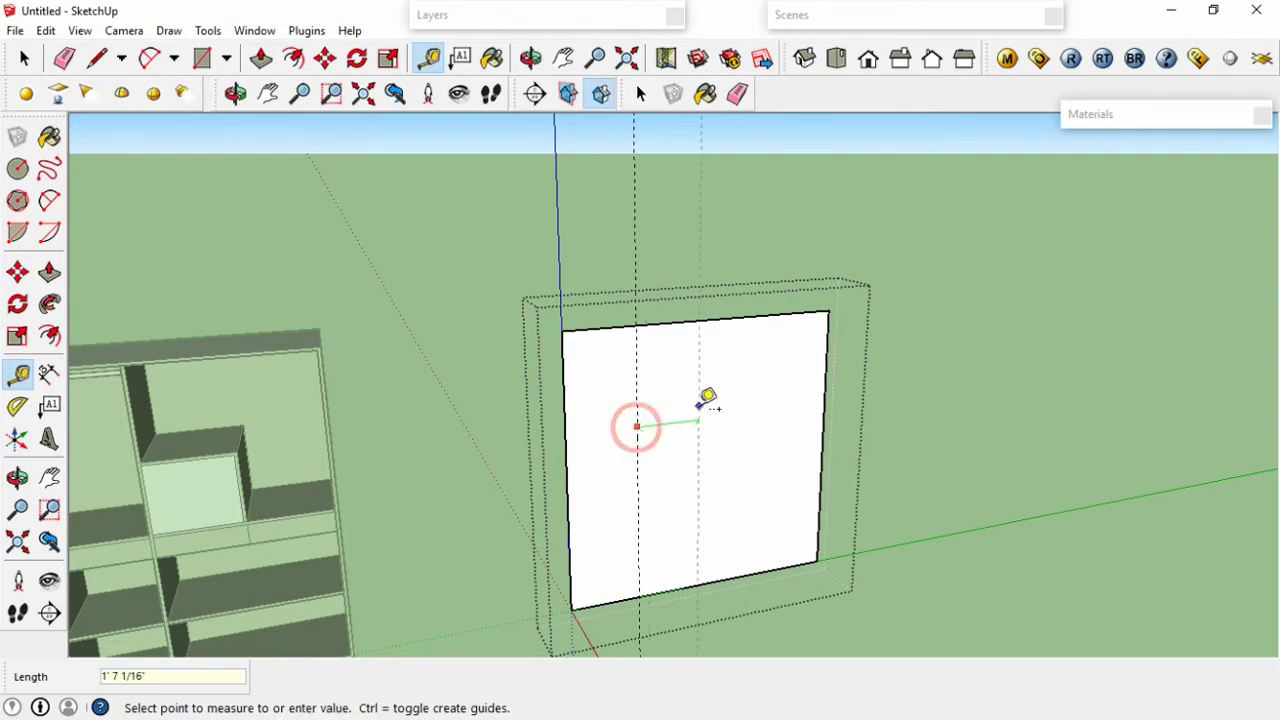
{"action": "type", "text": "21"}
{"action": "left_click", "coordinate": [698, 405]}
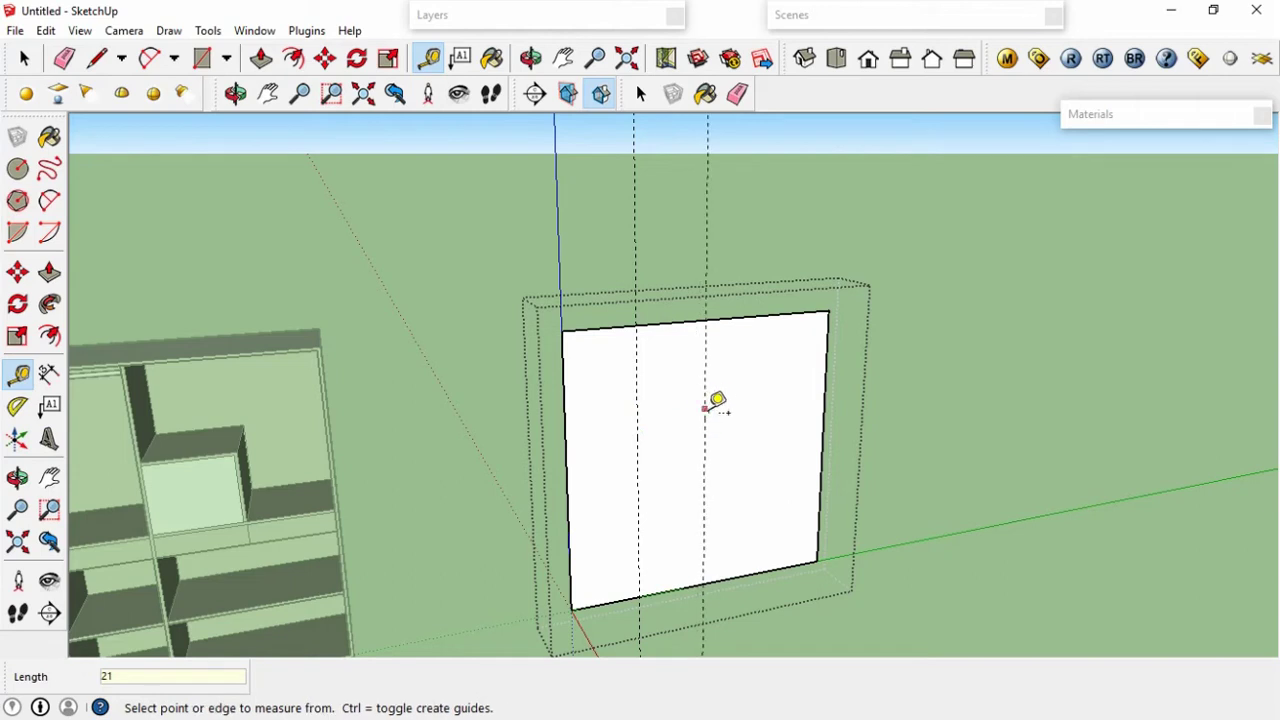
{"action": "left_click", "coordinate": [704, 410]}
{"action": "left_click", "coordinate": [779, 307]}
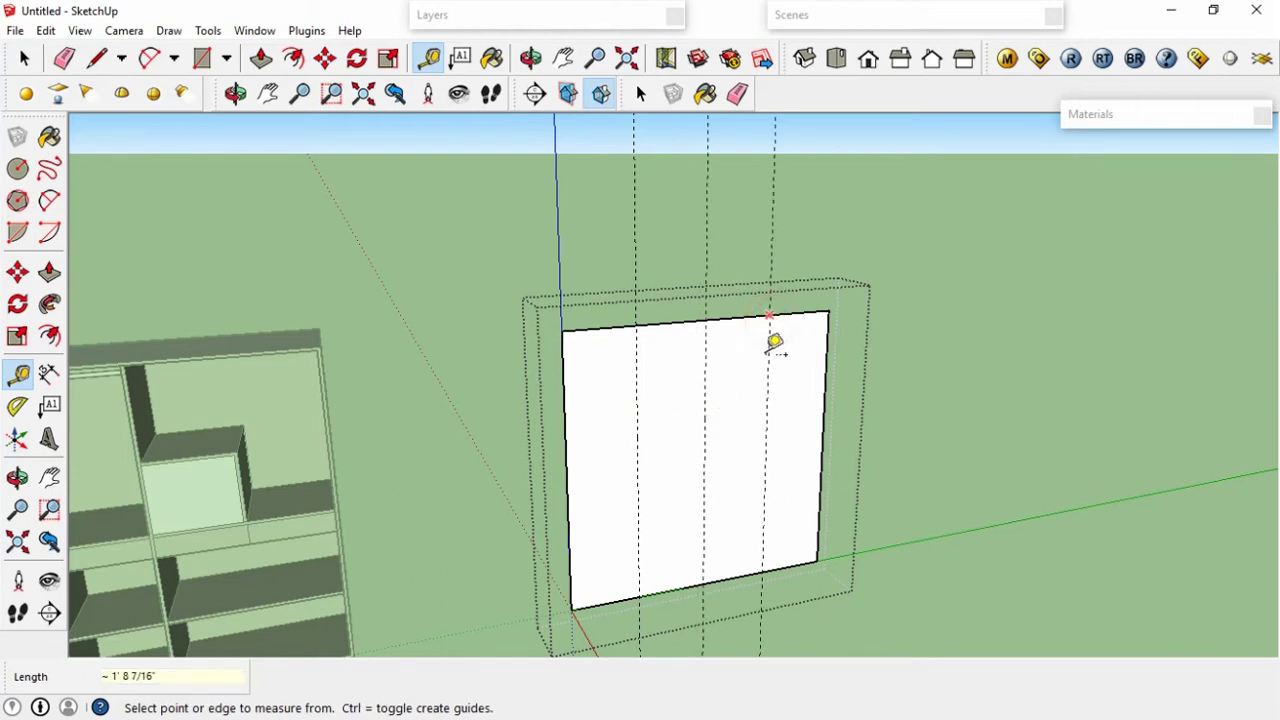
{"action": "scroll", "coordinate": [667, 412], "scroll_direction": "up", "scroll_amount": 1}
{"action": "scroll", "coordinate": [667, 412], "scroll_direction": "down", "scroll_amount": 1}
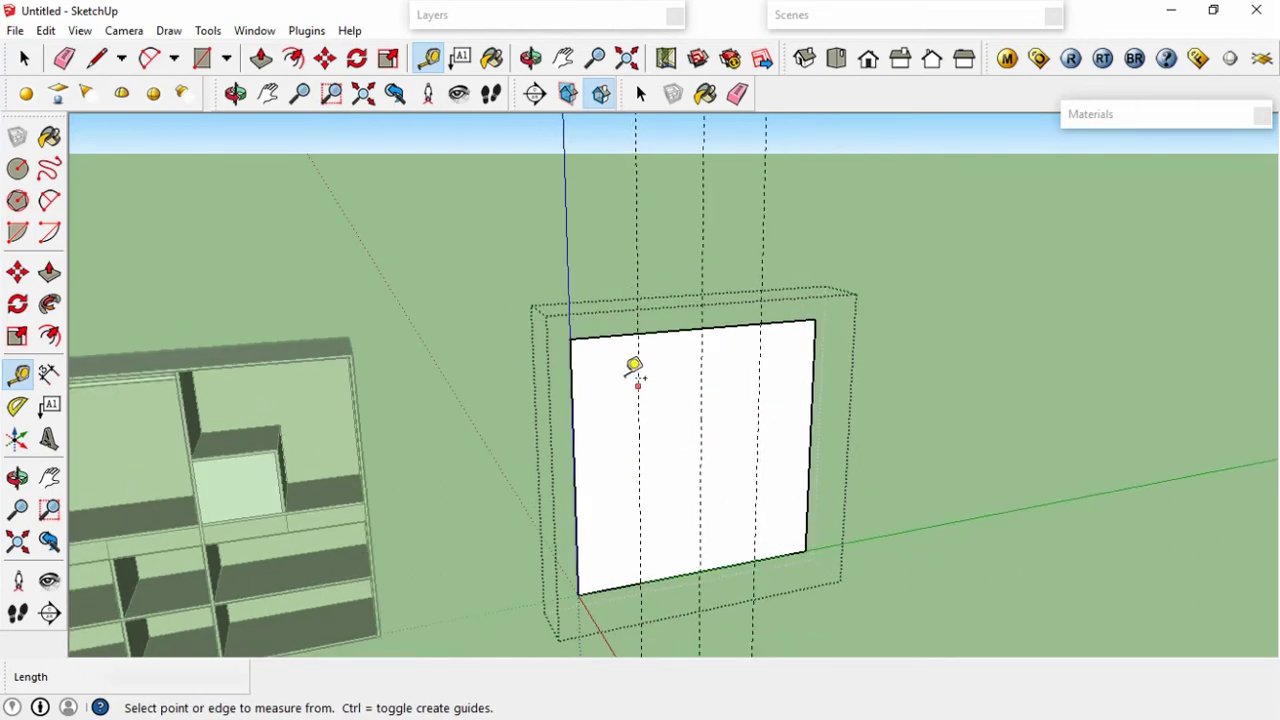
Draw rectangles between the guides, splitting the panel into four door-width strips.
{"action": "key", "text": "r"}
{"action": "left_click", "coordinate": [570, 340]}
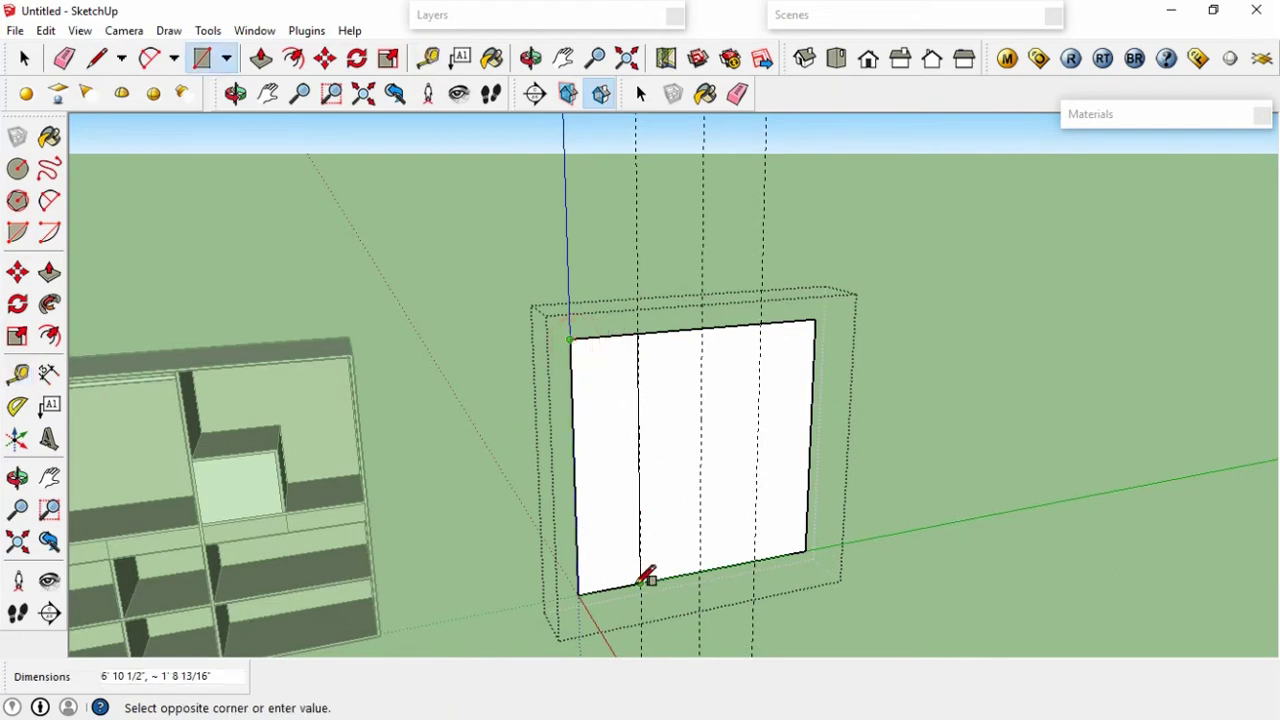
{"action": "left_click", "coordinate": [637, 584]}
{"action": "left_click", "coordinate": [637, 335]}
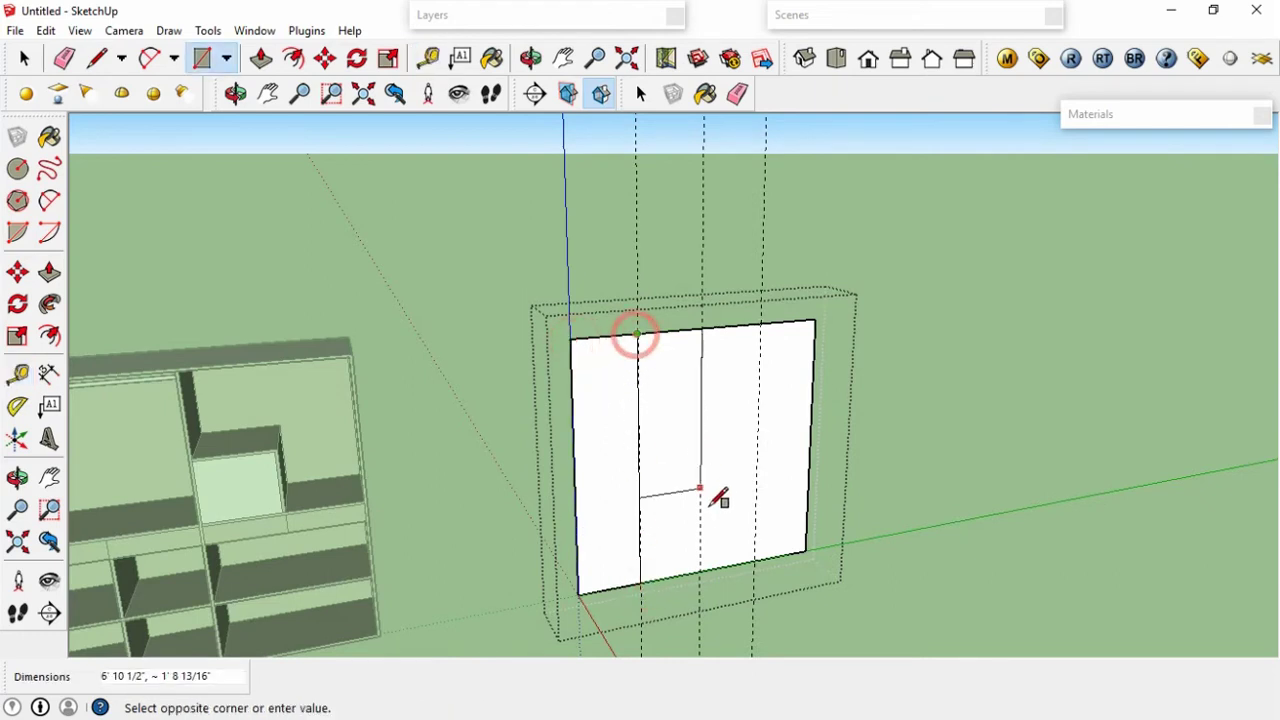
{"action": "left_click", "coordinate": [700, 574]}
{"action": "left_click", "coordinate": [698, 572]}
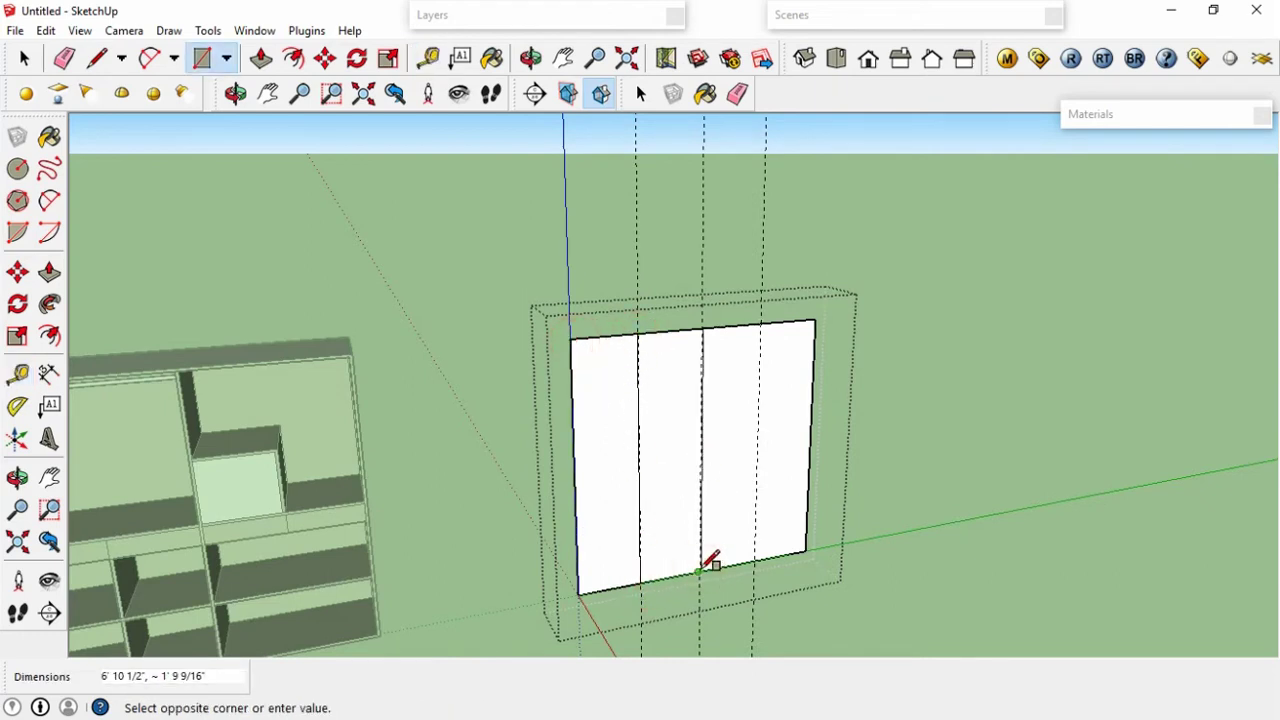
{"action": "left_click", "coordinate": [762, 324]}
{"action": "left_click", "coordinate": [808, 549]}
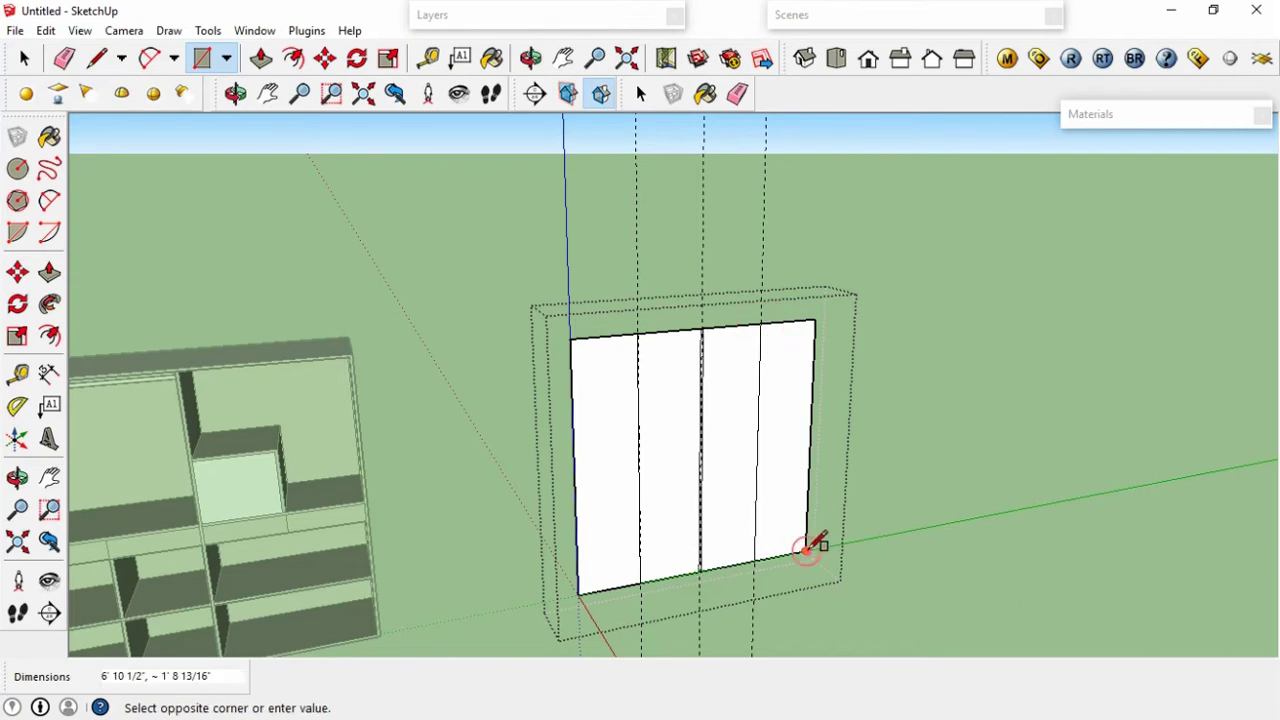
Erase the stray doubled edge beside the last guide along the panel's top.
{"action": "key", "text": "space"}
{"action": "key", "text": "o"}
{"action": "mouse_move", "coordinate": [680, 403]}
{"action": "left_mouse_down"}
{"action": "mouse_move", "coordinate": [403, 390]}
{"action": "mouse_move", "coordinate": [811, 400]}
{"action": "left_mouse_up"}
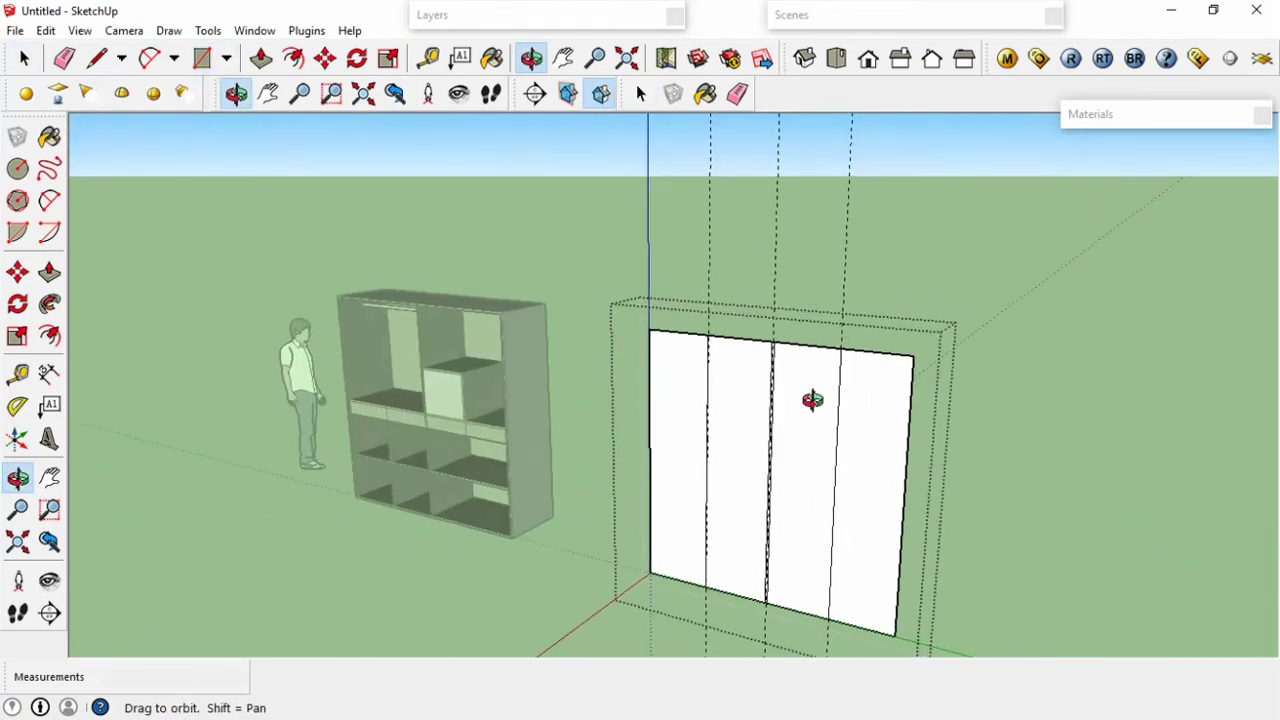
{"action": "scroll", "coordinate": [760, 385], "scroll_direction": "up", "scroll_amount": 2}
{"action": "scroll", "coordinate": [705, 374], "scroll_direction": "up", "scroll_amount": 2}
{"action": "scroll", "coordinate": [708, 374], "scroll_direction": "up", "scroll_amount": 1}
{"action": "mouse_move", "coordinate": [892, 389]}
{"action": "left_mouse_down"}
{"action": "mouse_move", "coordinate": [809, 434]}
{"action": "mouse_move", "coordinate": [917, 363]}
{"action": "left_mouse_up"}
{"action": "key", "text": "e"}
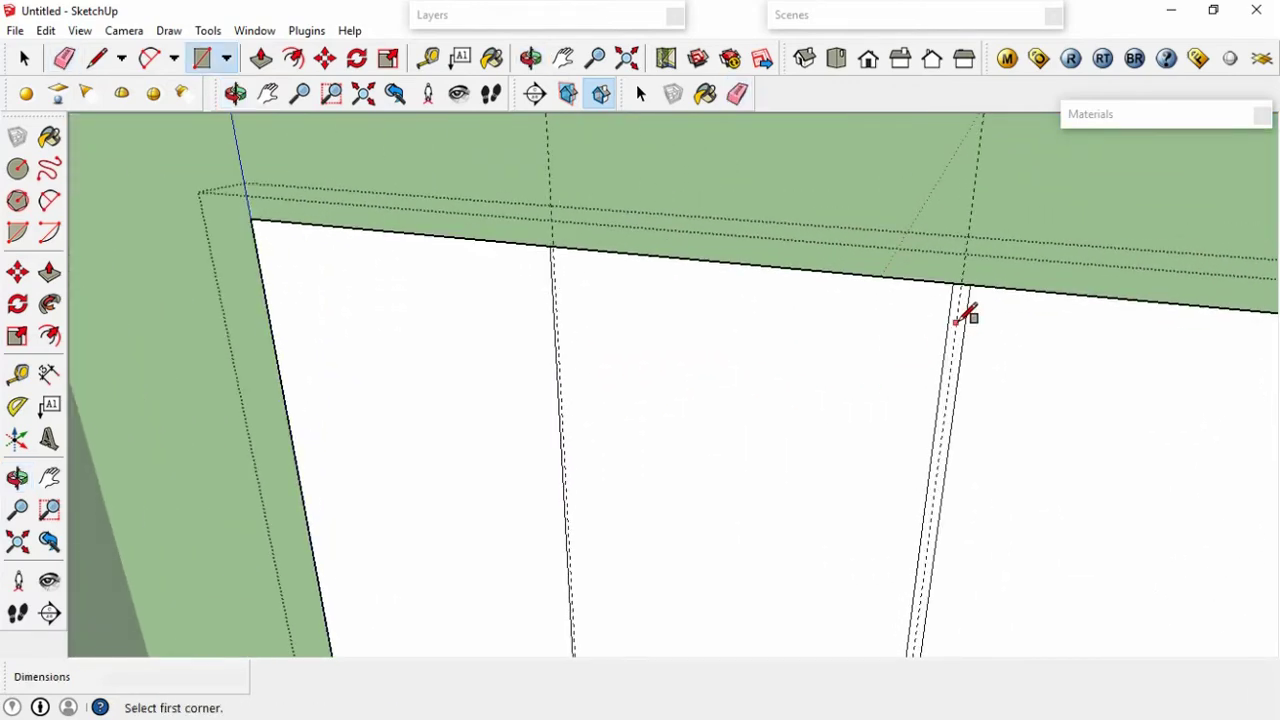
{"action": "left_click", "coordinate": [966, 321]}
{"action": "scroll", "coordinate": [966, 321], "scroll_direction": "down", "scroll_amount": 3}
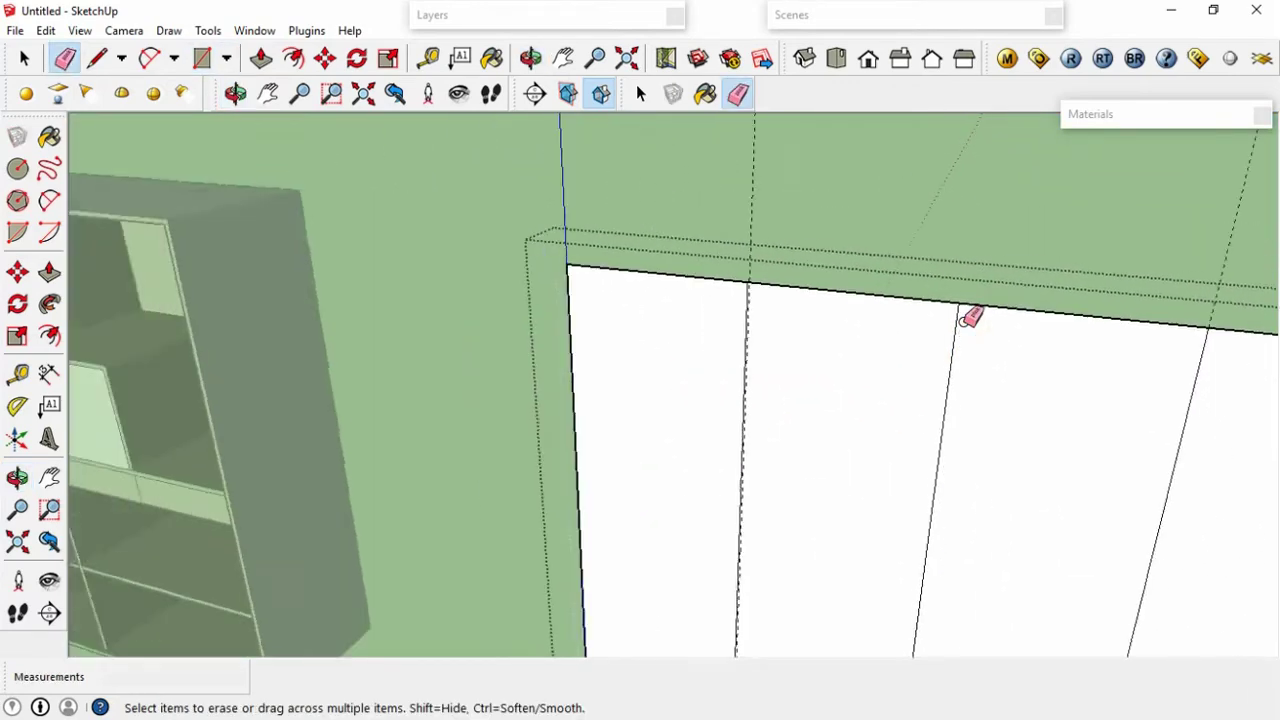
{"action": "scroll", "coordinate": [960, 350], "scroll_direction": "down", "scroll_amount": 3}
{"action": "scroll", "coordinate": [957, 366], "scroll_direction": "up", "scroll_amount": 1}
Undo the 6' 3" extrusion and push/pull the leftmost door strip out 3/4".
{"action": "key", "text": "p"}
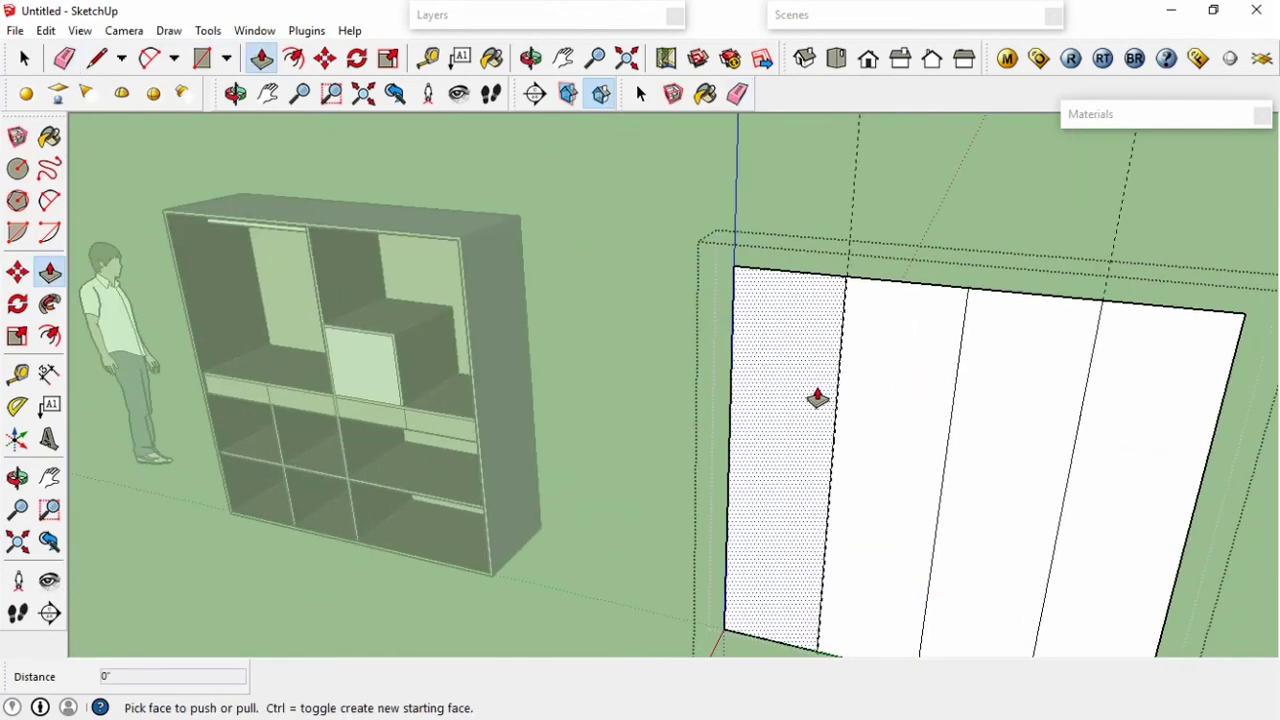
{"action": "left_click", "coordinate": [817, 404]}
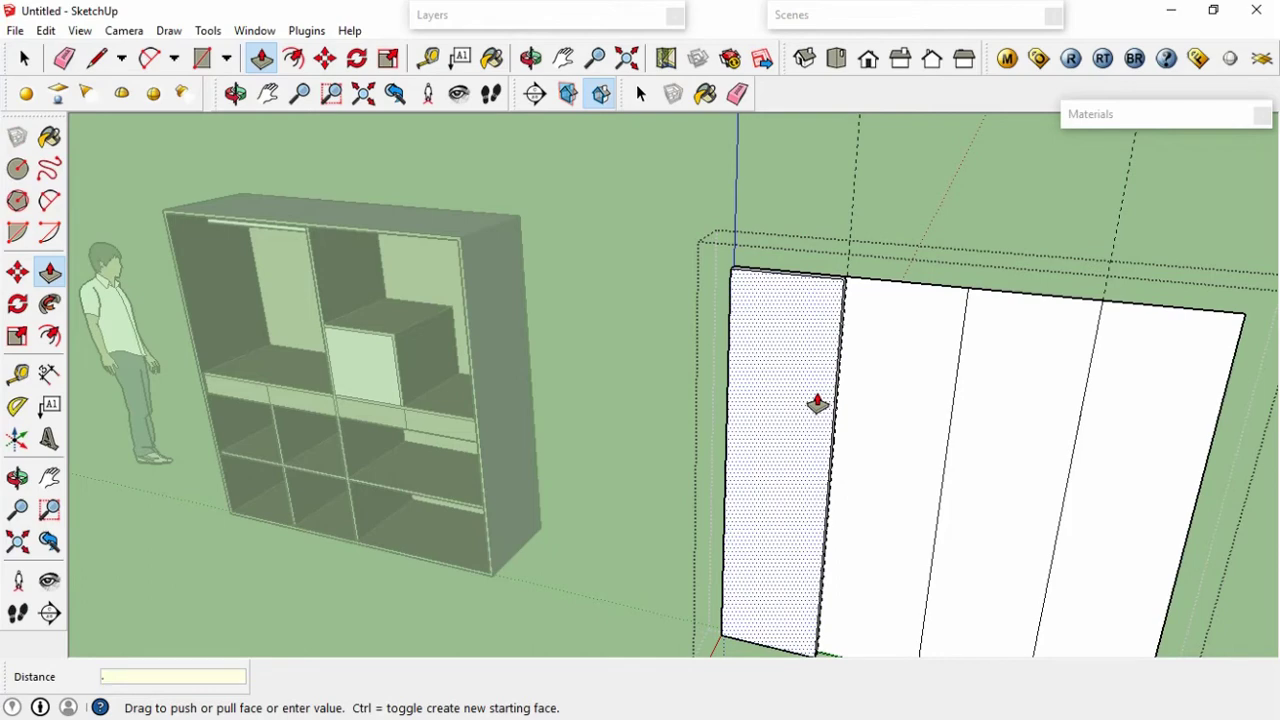
{"action": "type", "text": "75"}
{"action": "key", "text": "Return"}
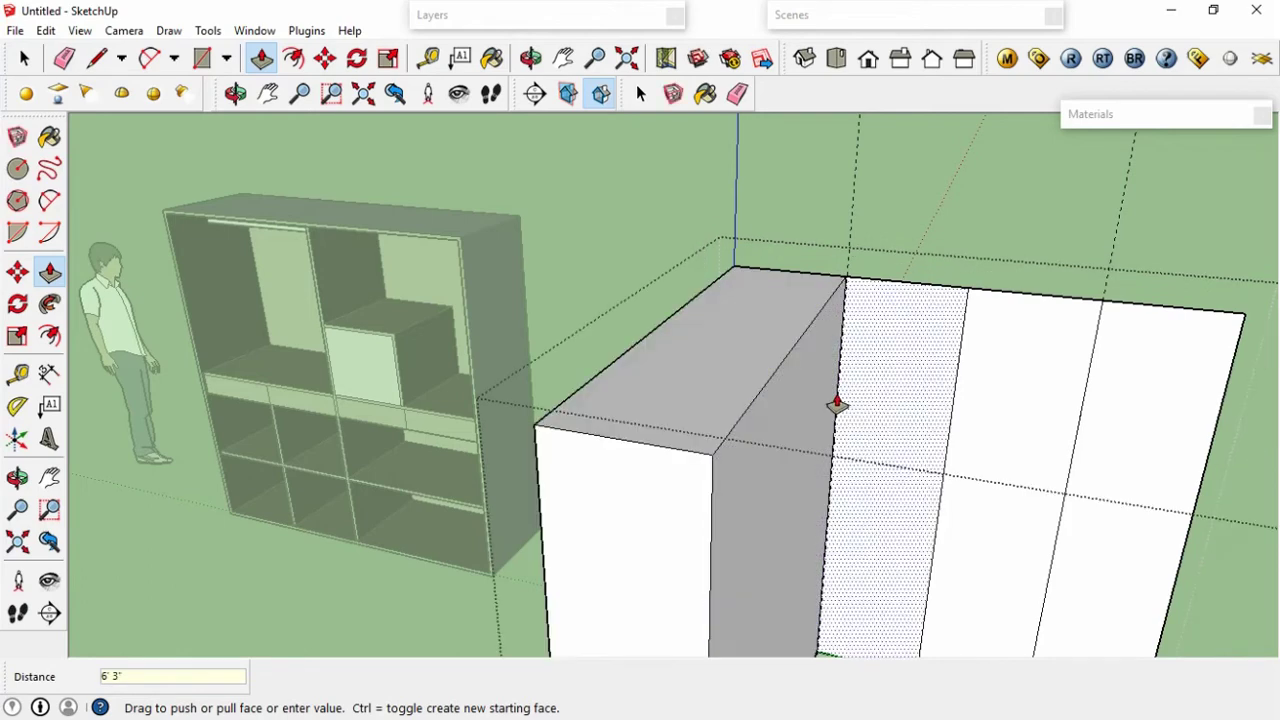
{"action": "key", "text": "ctrl+z"}
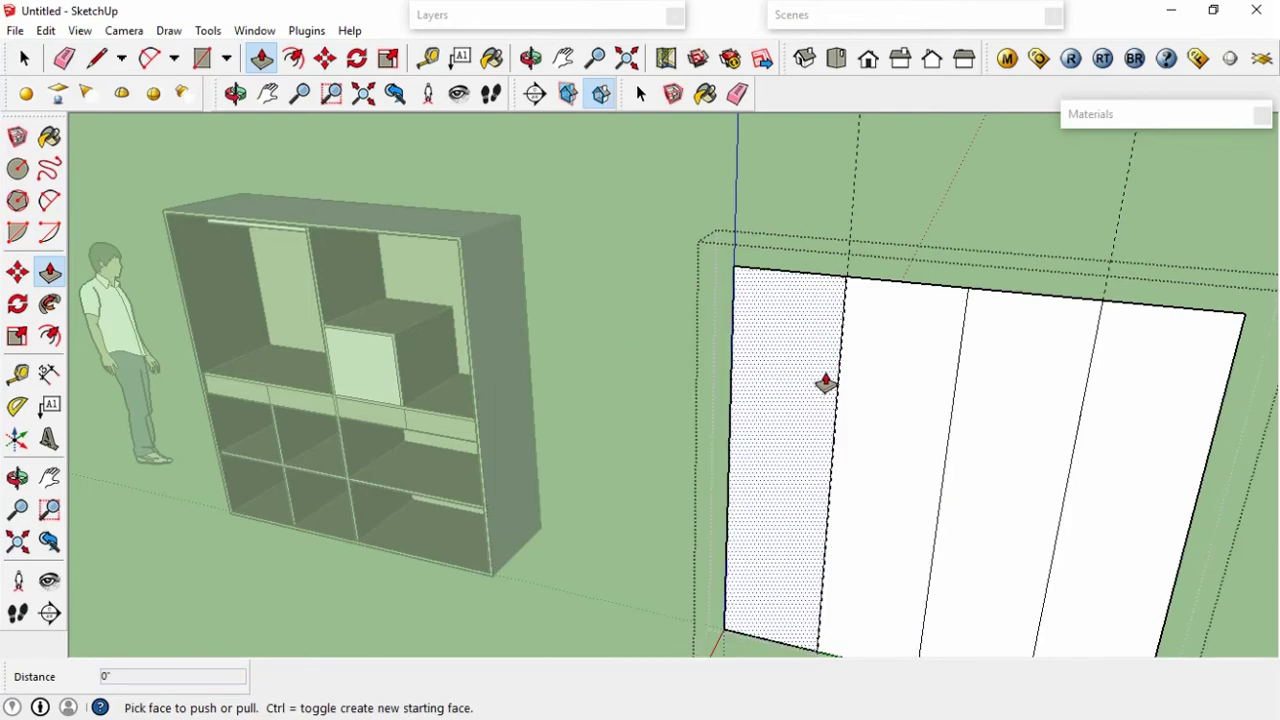
{"action": "left_click", "coordinate": [825, 375]}
{"action": "type", "text": ".75"}
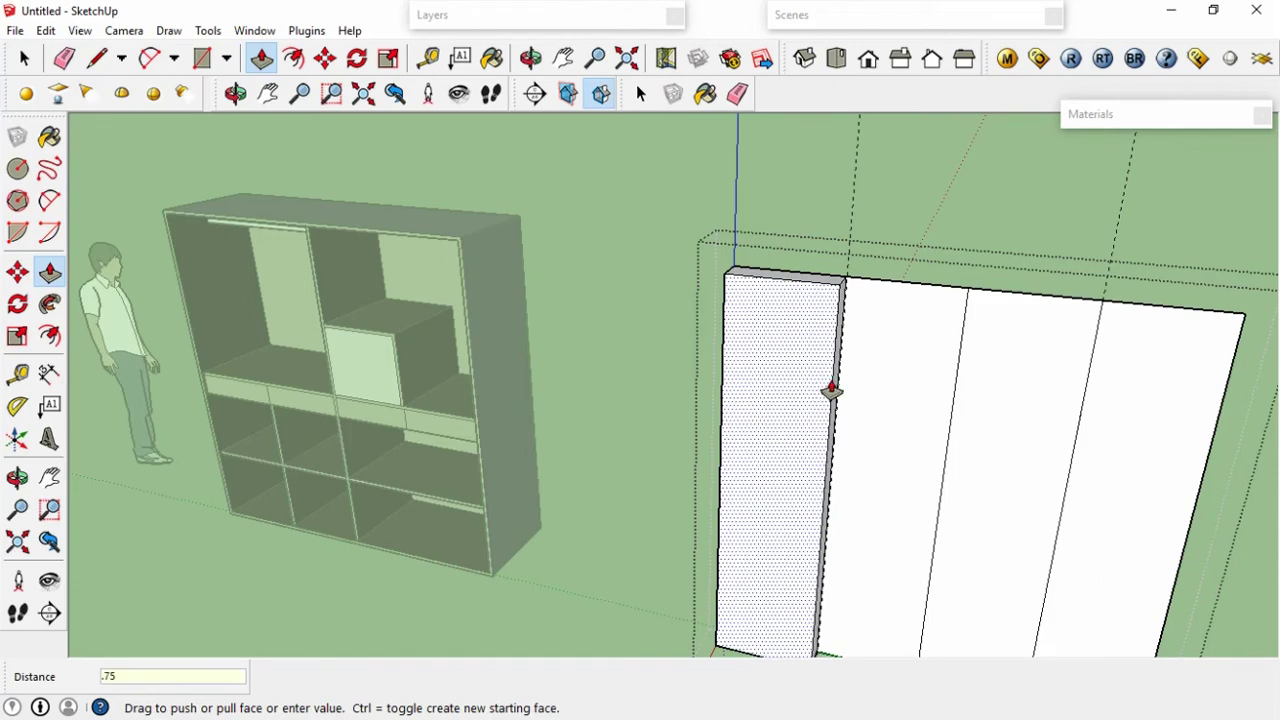
{"action": "key", "text": "Return"}
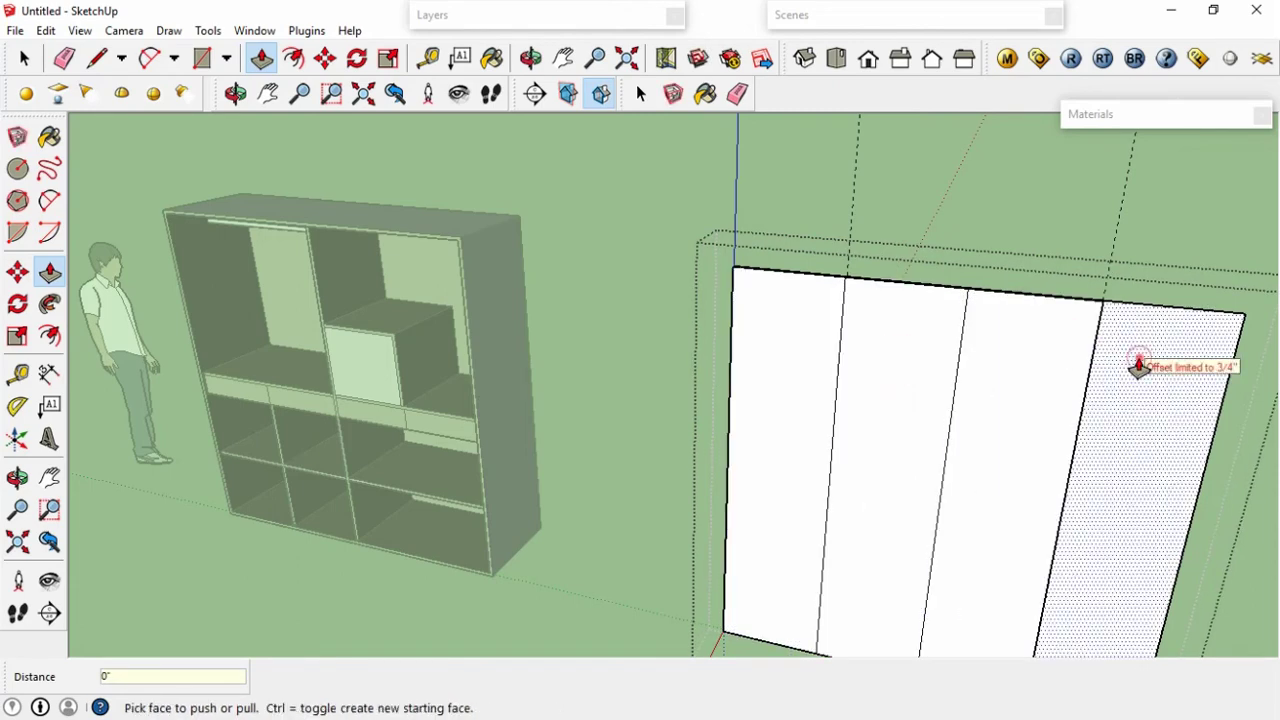
Orbit under the shelving unit and pull its bottom face downward.
{"action": "scroll", "coordinate": [1138, 366], "scroll_direction": "down", "scroll_amount": 3}
{"action": "scroll", "coordinate": [1138, 366], "scroll_direction": "down", "scroll_amount": 3}
{"action": "mouse_move", "coordinate": [1100, 371]}
{"action": "middle_mouse_down"}
{"action": "mouse_move", "coordinate": [1120, 380]}
{"action": "mouse_move", "coordinate": [813, 375]}
{"action": "middle_mouse_up"}
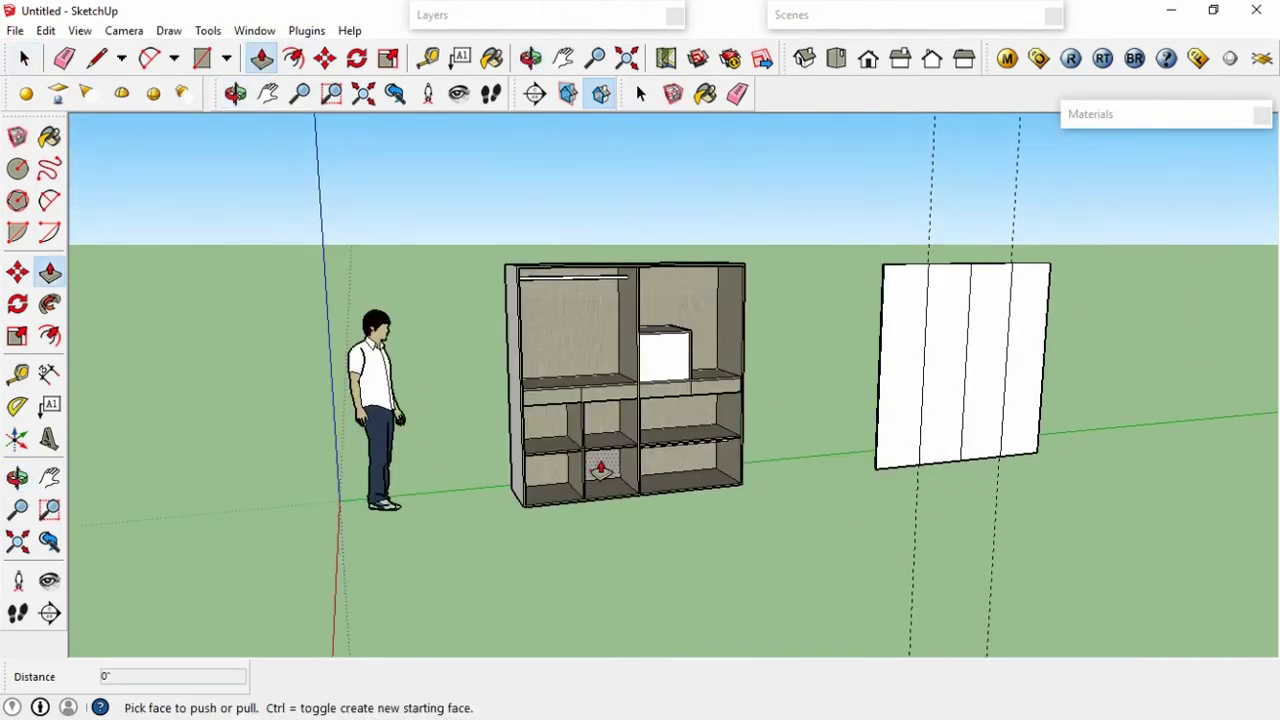
{"action": "mouse_move", "coordinate": [606, 460]}
{"action": "middle_mouse_down"}
{"action": "mouse_move", "coordinate": [626, 466]}
{"action": "mouse_move", "coordinate": [597, 463]}
{"action": "mouse_move", "coordinate": [586, 497]}
{"action": "mouse_move", "coordinate": [570, 468]}
{"action": "middle_mouse_up"}
{"action": "left_click", "coordinate": [563, 491]}
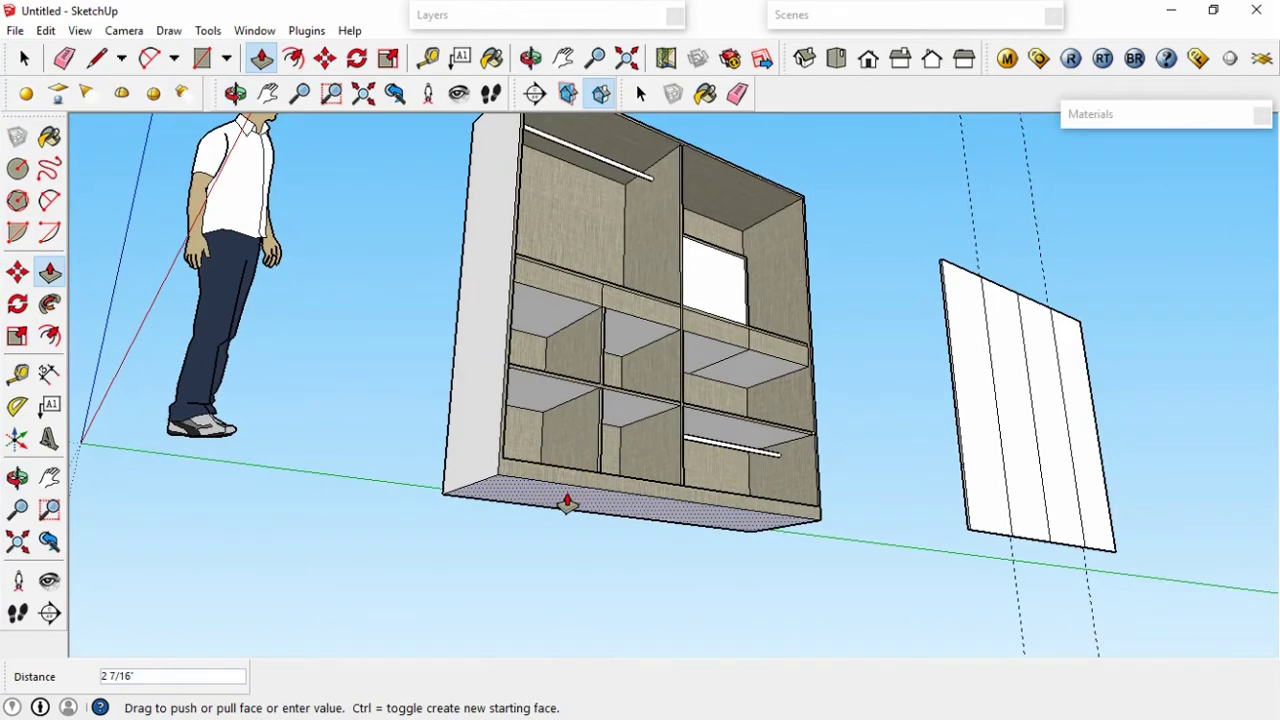
{"action": "mouse_move", "coordinate": [567, 502]}
{"action": "middle_mouse_down"}
{"action": "mouse_move", "coordinate": [531, 491]}
{"action": "mouse_move", "coordinate": [531, 543]}
{"action": "mouse_move", "coordinate": [634, 514]}
{"action": "mouse_move", "coordinate": [640, 543]}
{"action": "mouse_move", "coordinate": [963, 463]}
{"action": "mouse_move", "coordinate": [743, 474]}
{"action": "mouse_move", "coordinate": [866, 494]}
{"action": "mouse_move", "coordinate": [997, 437]}
{"action": "mouse_move", "coordinate": [929, 383]}
{"action": "middle_mouse_up"}
Start measuring a horizontal guide up from the door panel's bottom edge.
{"action": "scroll", "coordinate": [914, 357], "scroll_direction": "up", "scroll_amount": 3}
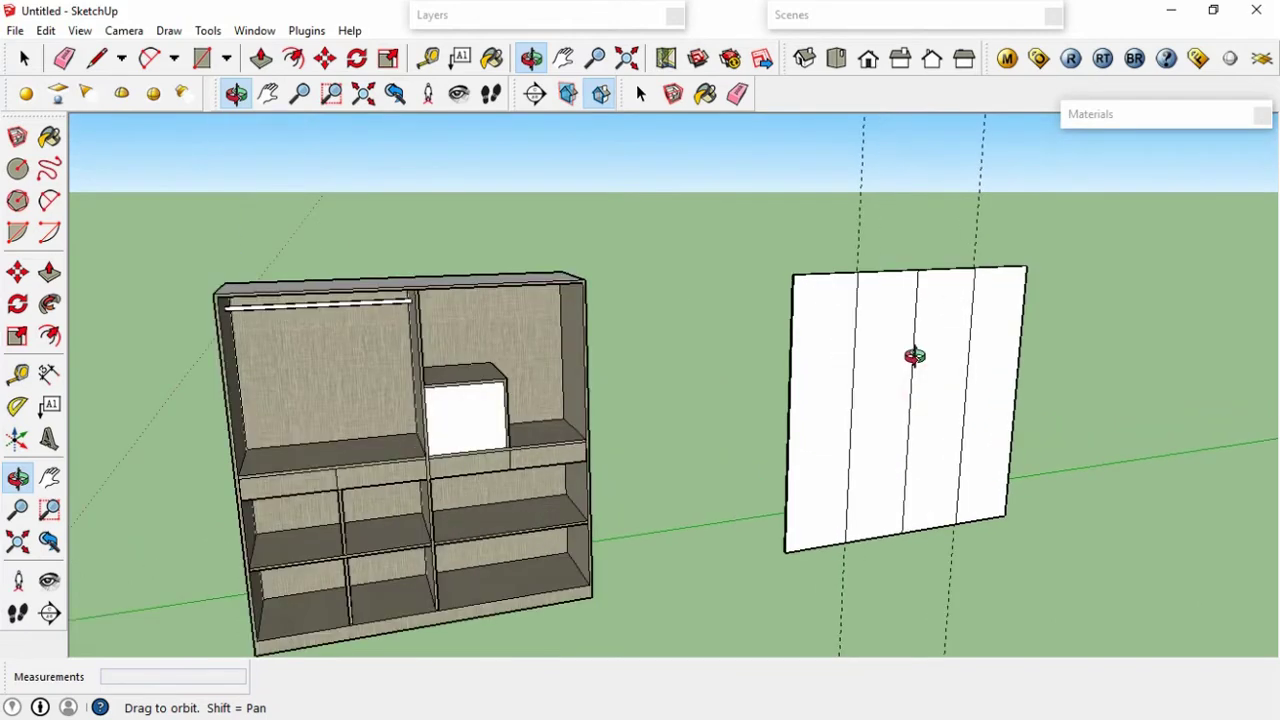
{"action": "scroll", "coordinate": [877, 386], "scroll_direction": "up", "scroll_amount": 3}
{"action": "scroll", "coordinate": [822, 393], "scroll_direction": "up", "scroll_amount": 2}
{"action": "key", "text": "t"}
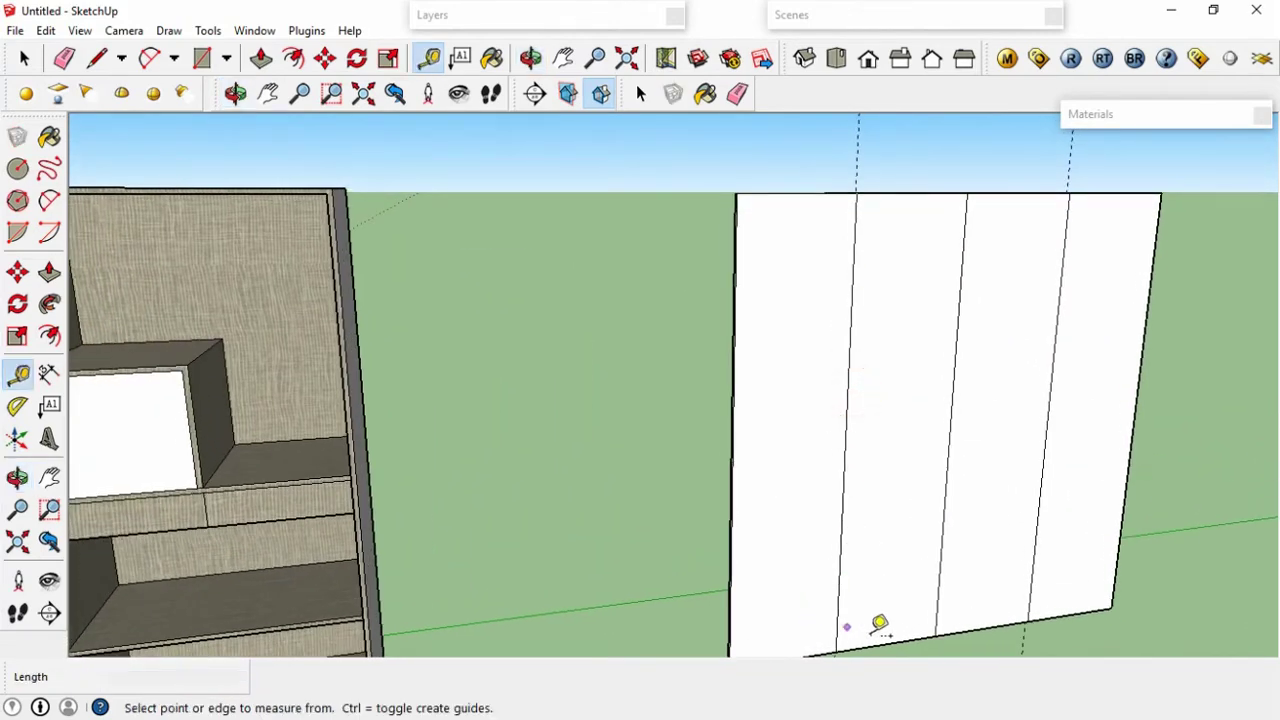
{"action": "left_click", "coordinate": [888, 641]}
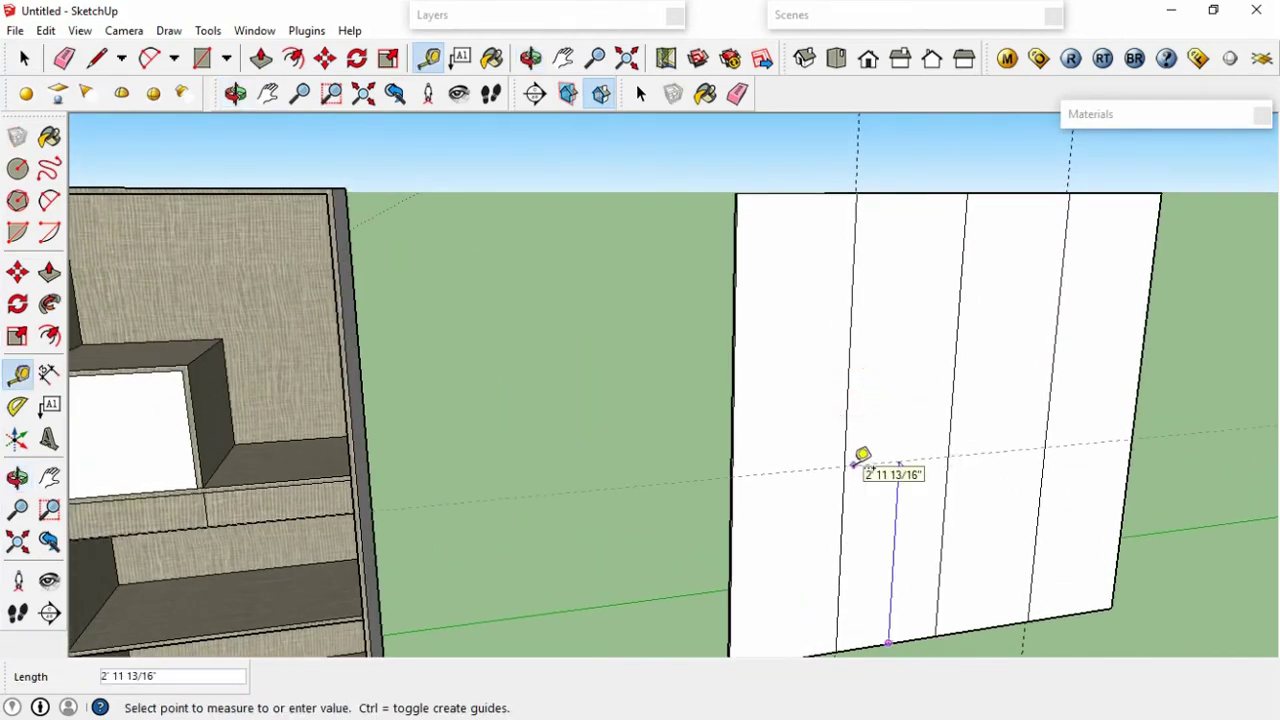
Fix the horizontal guide about 2' 11 13/16" up and open the door panel group.
{"action": "key", "text": "Return"}
{"action": "scroll", "coordinate": [853, 442], "scroll_direction": "up", "scroll_amount": 2}
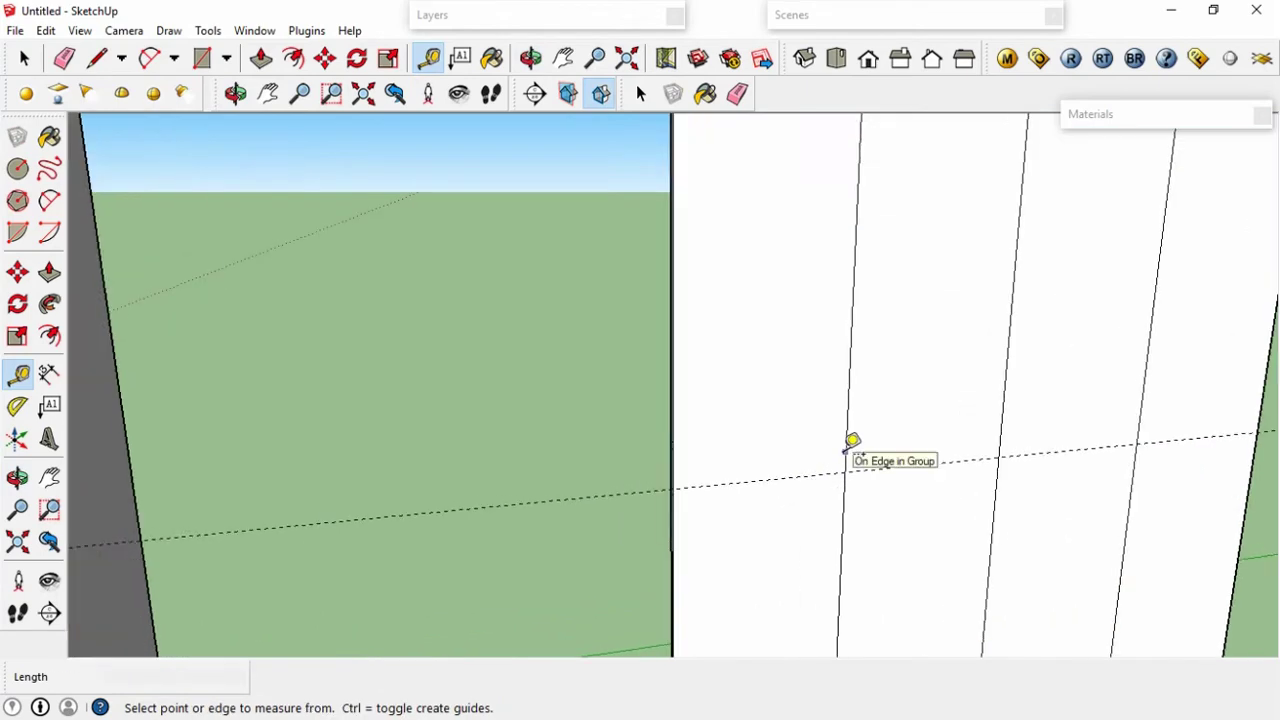
{"action": "scroll", "coordinate": [853, 442], "scroll_direction": "up", "scroll_amount": 1}
{"action": "scroll", "coordinate": [853, 442], "scroll_direction": "down", "scroll_amount": 2}
{"action": "key", "text": "space"}
{"action": "left_click", "coordinate": [874, 428]}
{"action": "double_click", "coordinate": [874, 421]}
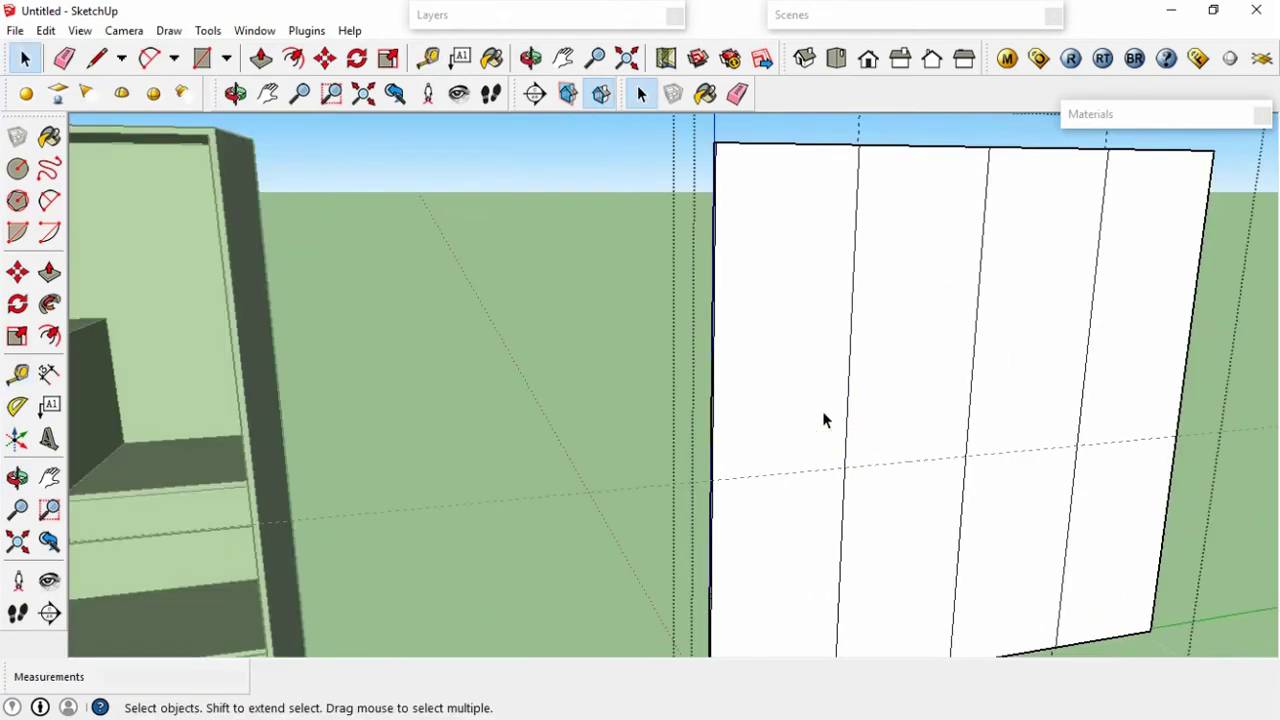
{"action": "scroll", "coordinate": [837, 414], "scroll_direction": "up", "scroll_amount": 2}
{"action": "middle_click_drag", "start_coordinate": [846, 400], "coordinate": [636, 416], "text": "shift"}
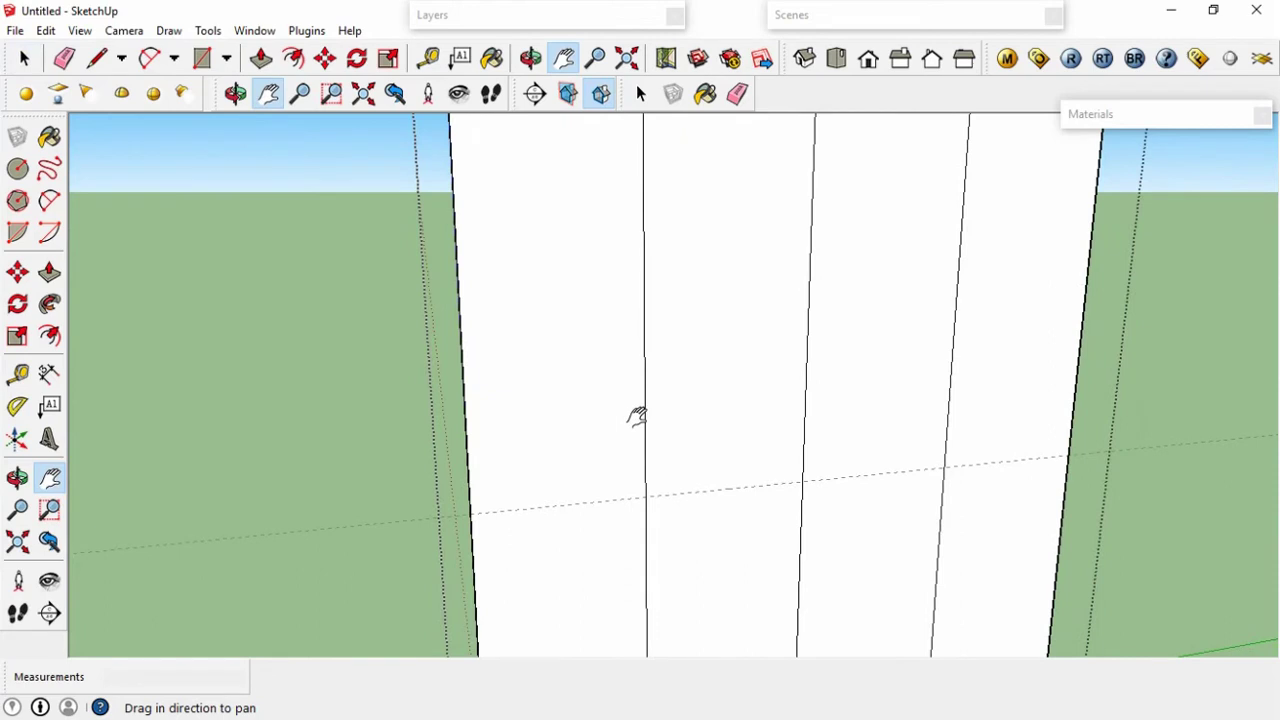
Add a second horizontal guide 6" higher and a vertical guide 1" from the door edge.
{"action": "key", "text": "r"}
{"action": "scroll", "coordinate": [655, 440], "scroll_direction": "up", "scroll_amount": 1}
{"action": "scroll", "coordinate": [660, 448], "scroll_direction": "up", "scroll_amount": 1}
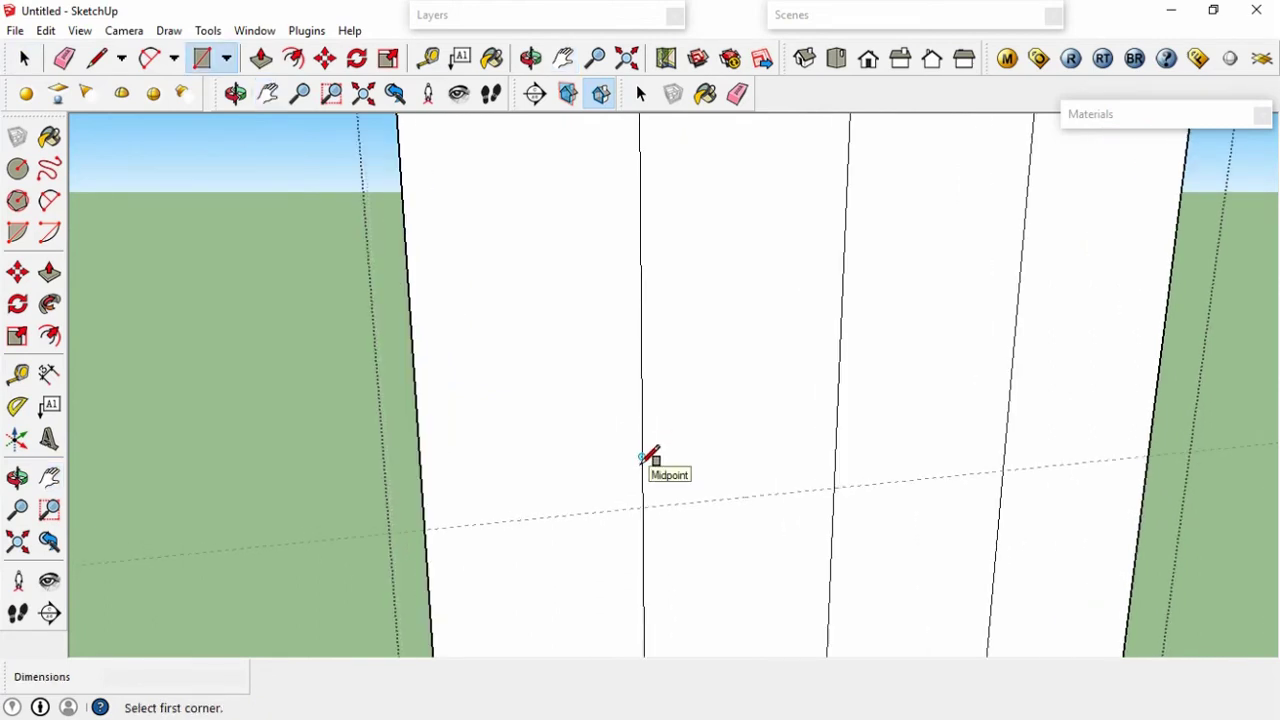
{"action": "scroll", "coordinate": [645, 457], "scroll_direction": "down", "scroll_amount": 2}
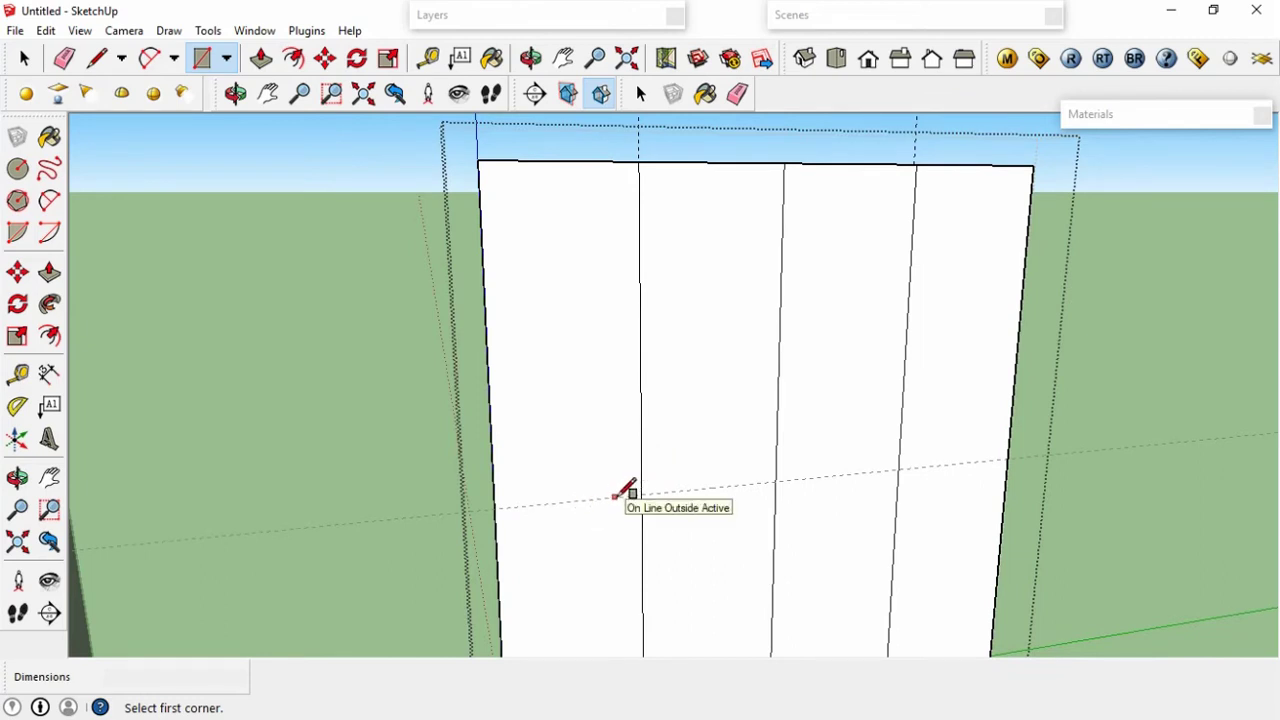
{"action": "key", "text": "t"}
{"action": "left_click", "coordinate": [617, 496]}
{"action": "type", "text": "6"}
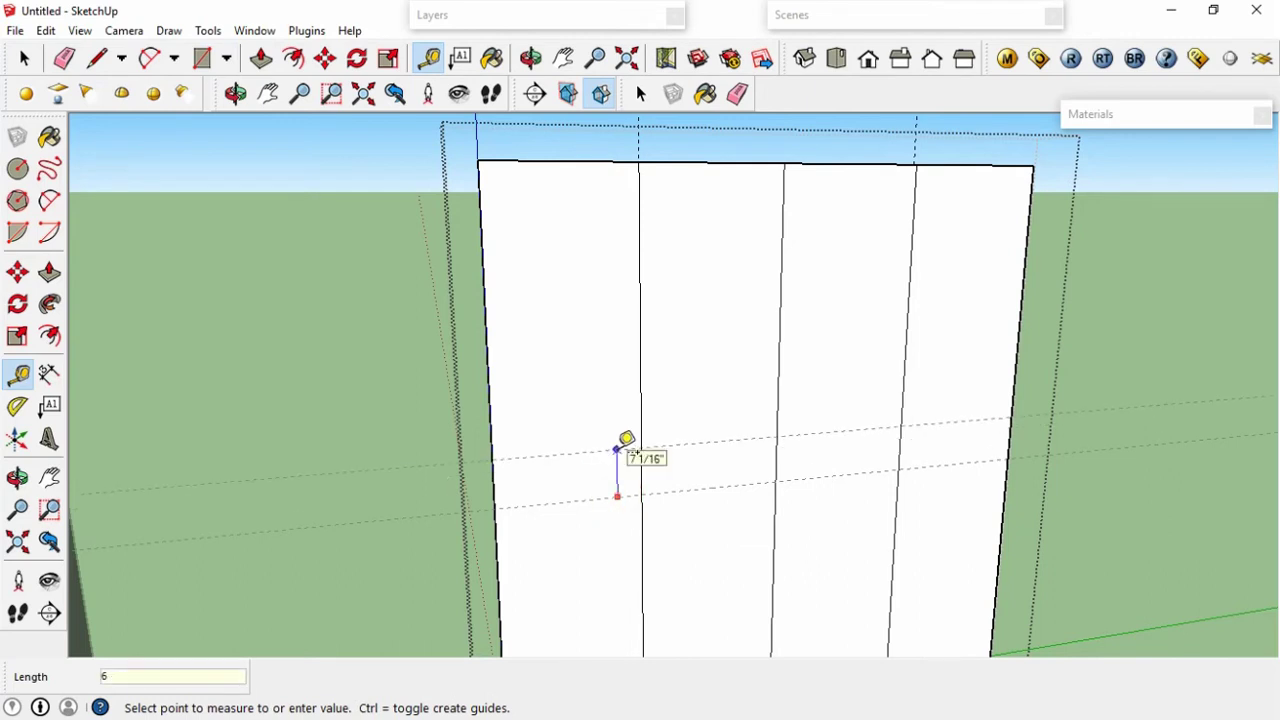
{"action": "key", "text": "Return"}
{"action": "scroll", "coordinate": [630, 445], "scroll_direction": "up", "scroll_amount": 2}
{"action": "left_click", "coordinate": [657, 472]}
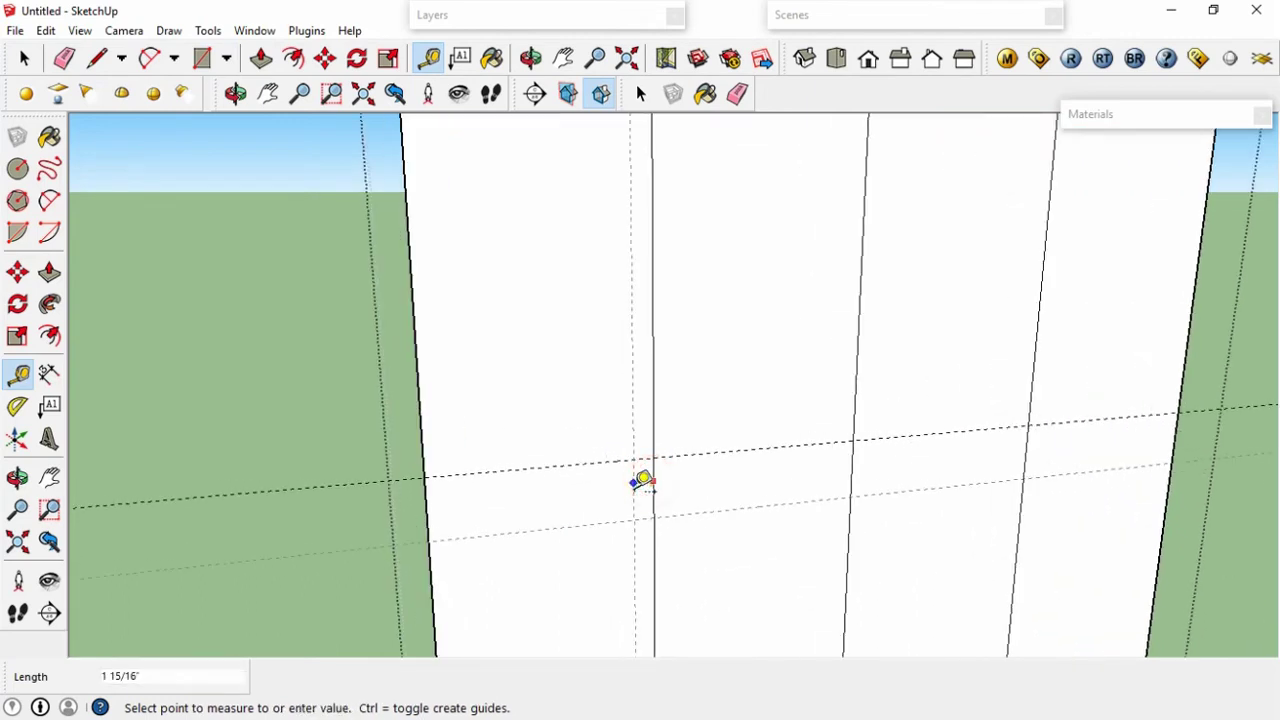
{"action": "type", "text": "1"}
{"action": "key", "text": "Return"}
Make the narrow handle rectangle its own group and open it for editing.
{"action": "scroll", "coordinate": [630, 465], "scroll_direction": "up", "scroll_amount": 3}
{"action": "key", "text": "space"}
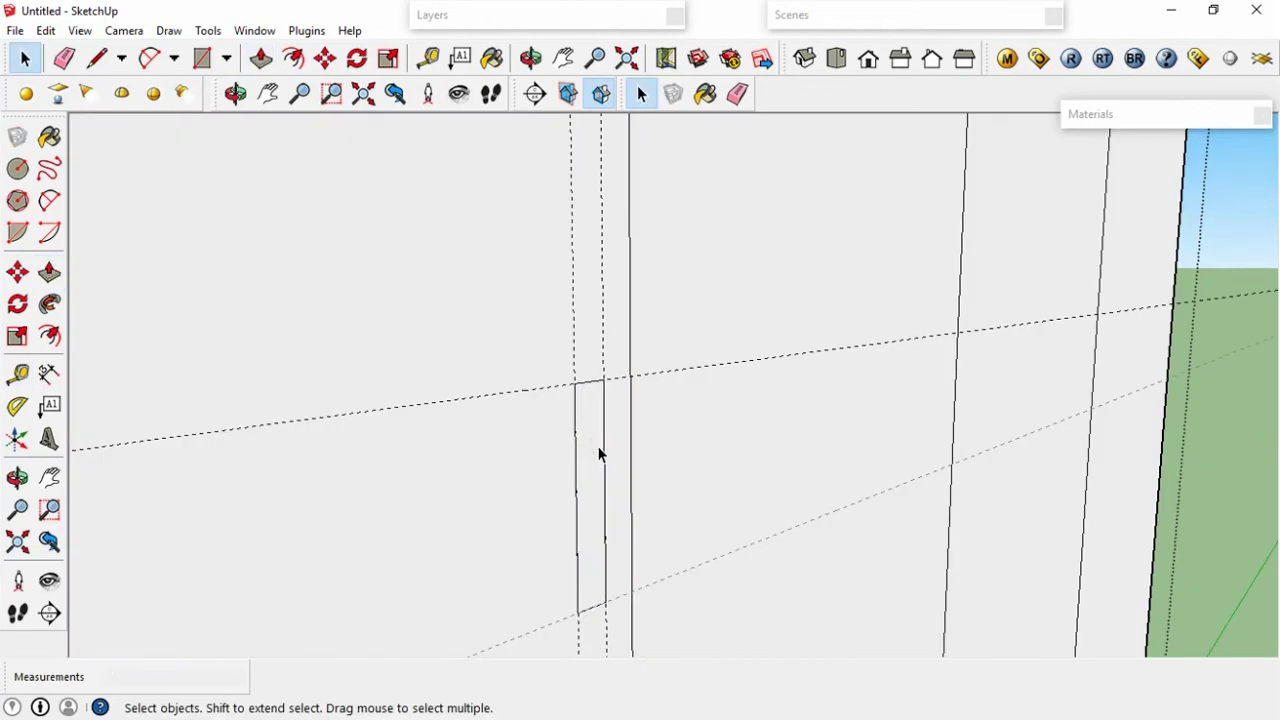
{"action": "left_click", "coordinate": [598, 453]}
{"action": "right_click", "coordinate": [594, 449]}
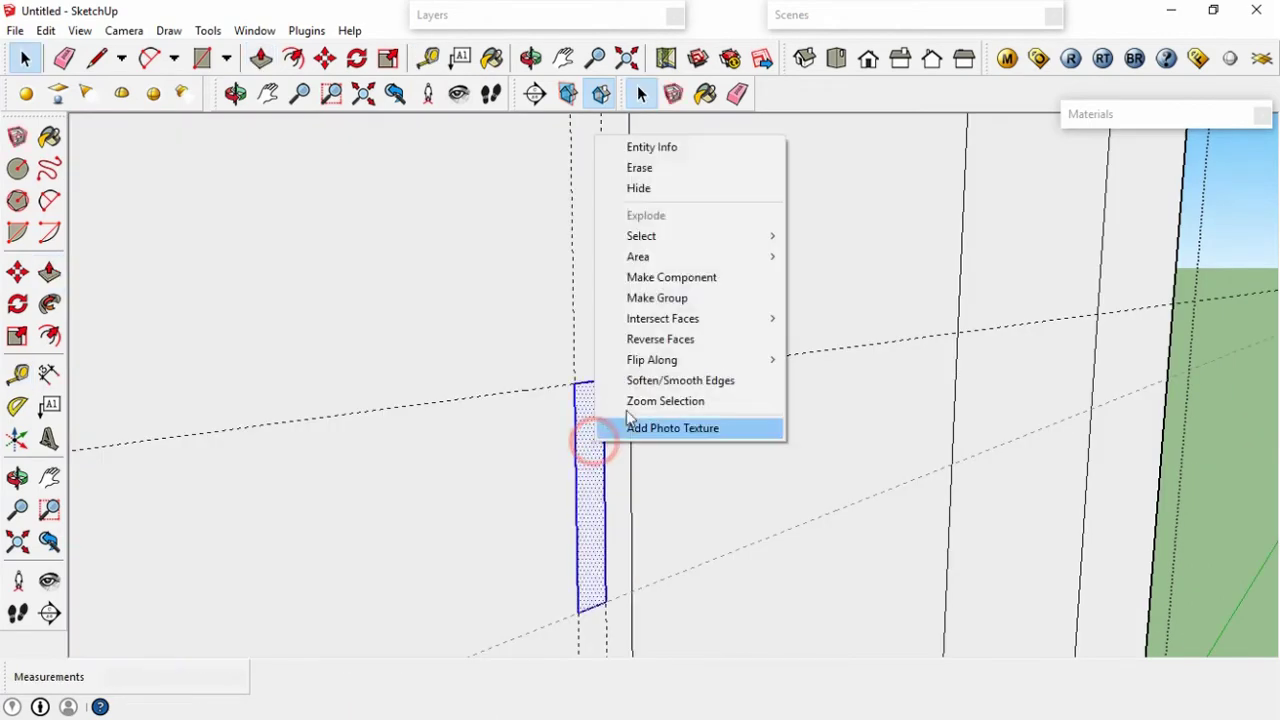
{"action": "left_click", "coordinate": [645, 296]}
{"action": "double_click", "coordinate": [592, 447]}
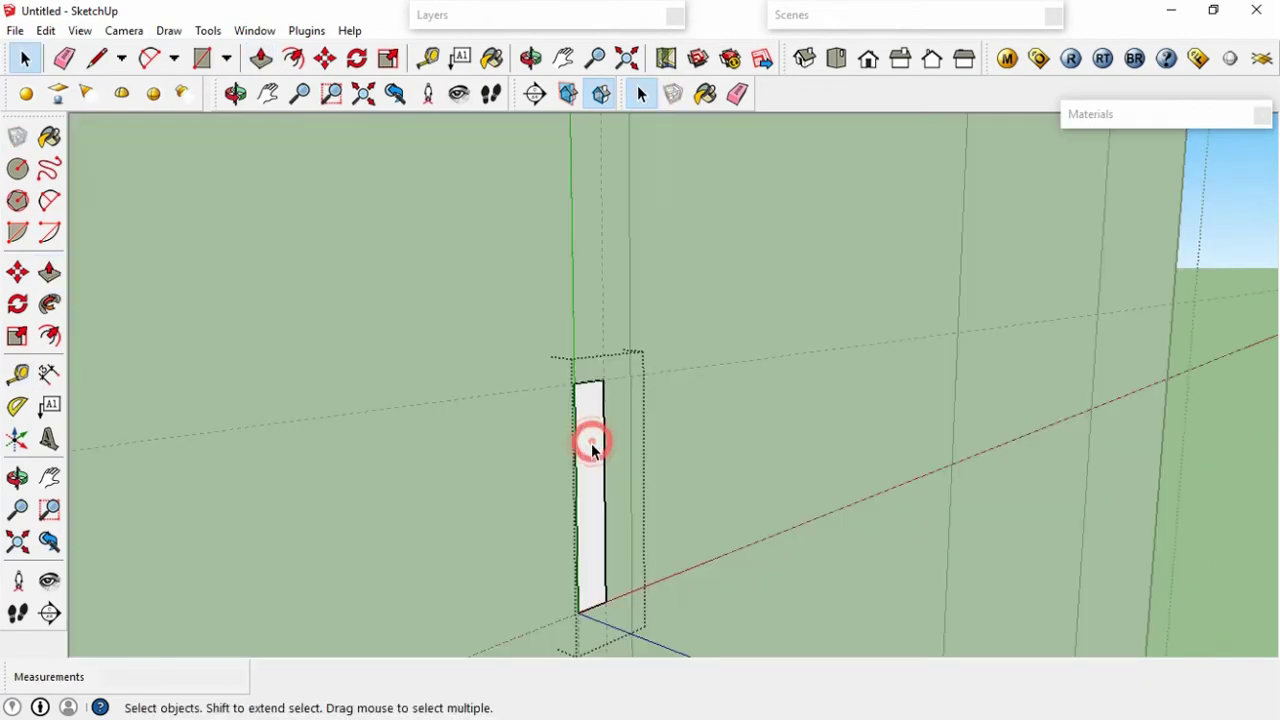
Extrude the handle face 2", then set the block's depth to 1 1/2".
{"action": "key", "text": "p"}
{"action": "left_click_drag", "start_coordinate": [591, 443], "coordinate": [598, 455]}
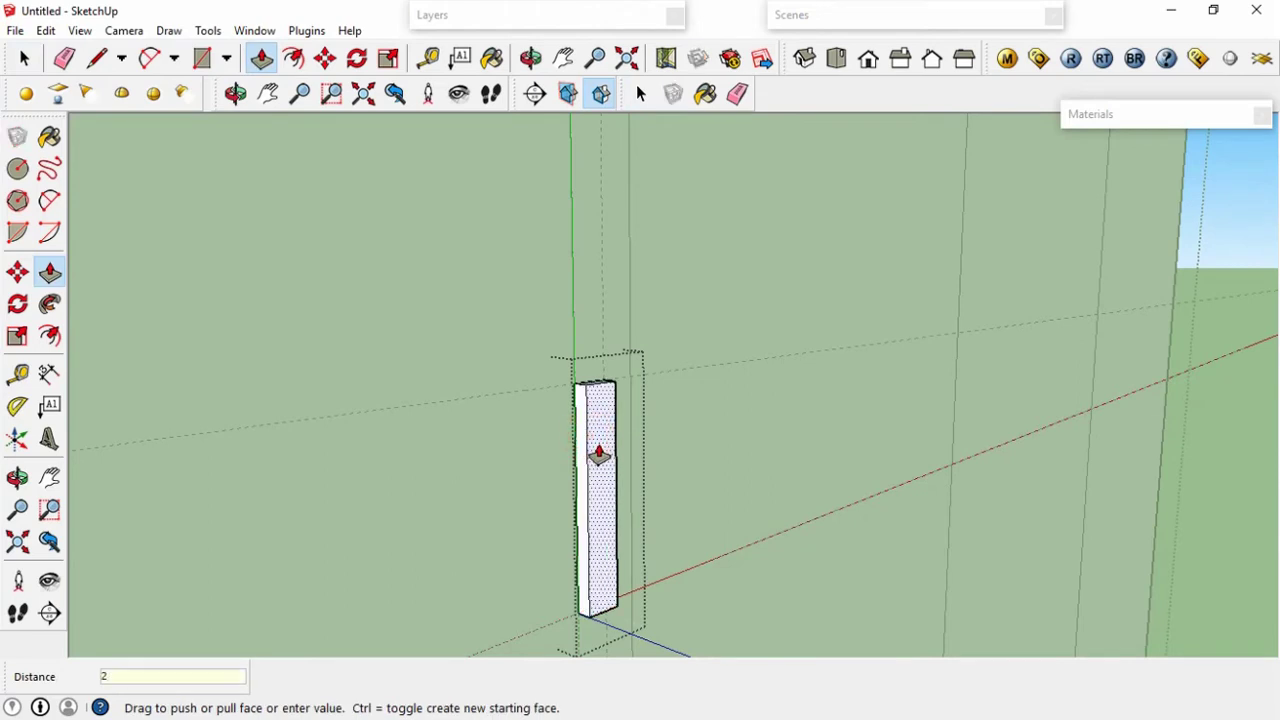
{"action": "type", "text": "2"}
{"action": "key", "text": "Return"}
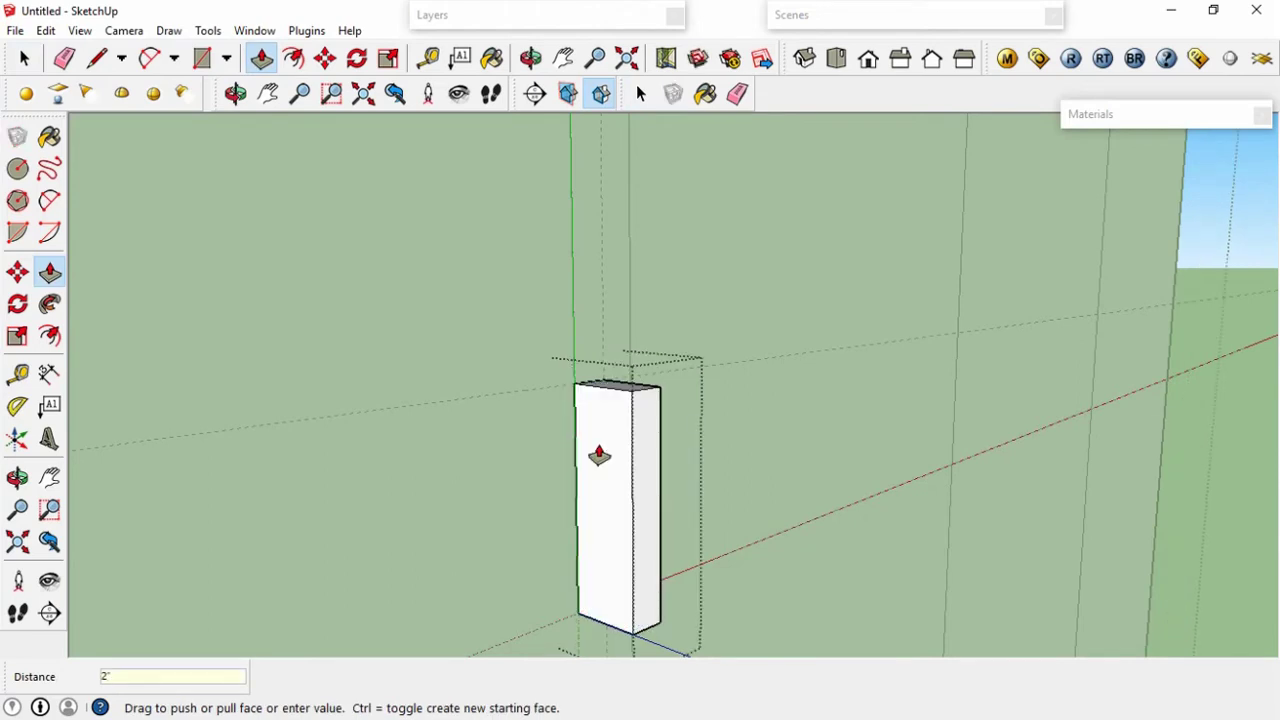
{"action": "left_click_drag", "start_coordinate": [599, 455], "coordinate": [617, 463]}
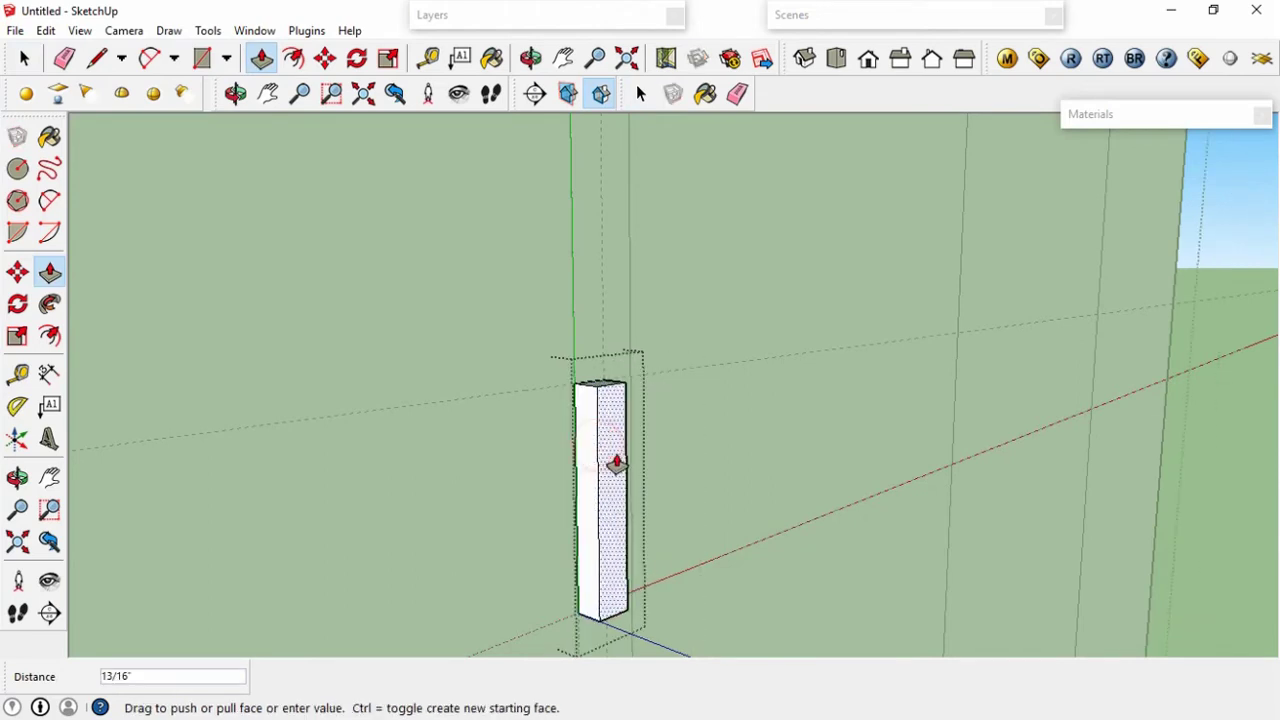
{"action": "key", "text": "Return"}
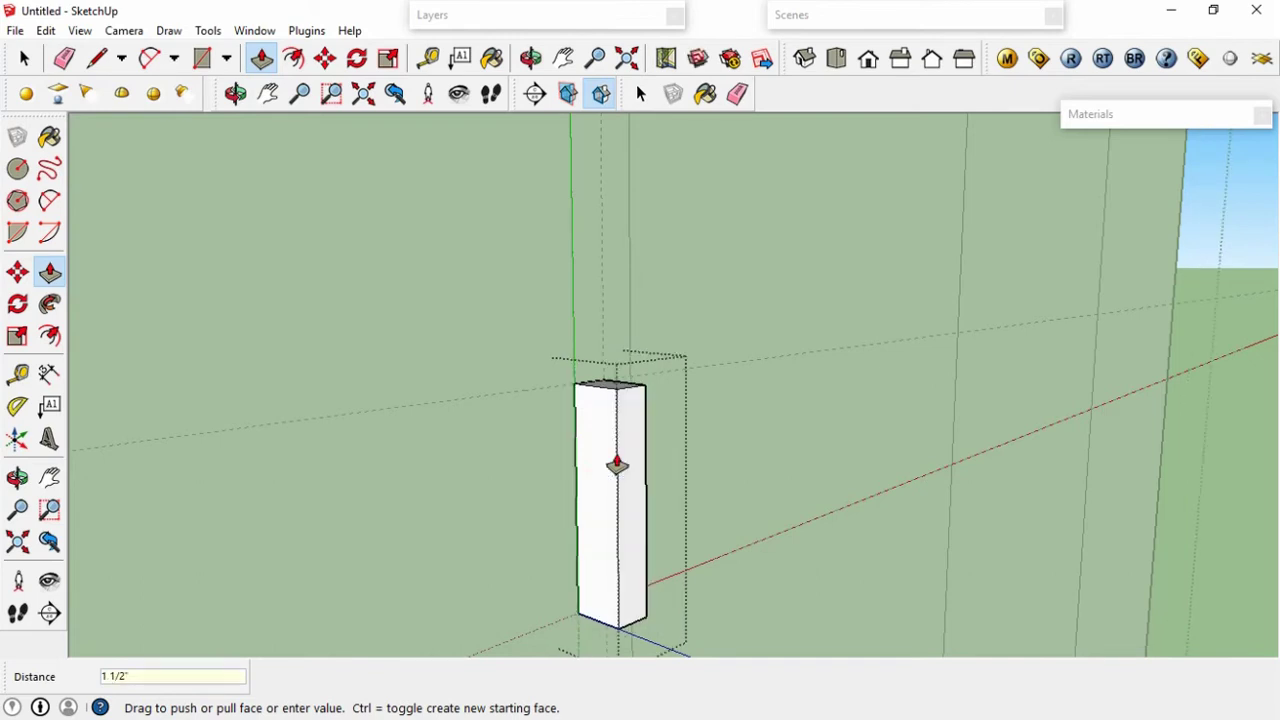
Offset the handle's top, vertical and bottom front edges inward by 0.5".
{"action": "key", "text": "f"}
{"action": "key", "text": "space"}
{"action": "left_click", "coordinate": [600, 386]}
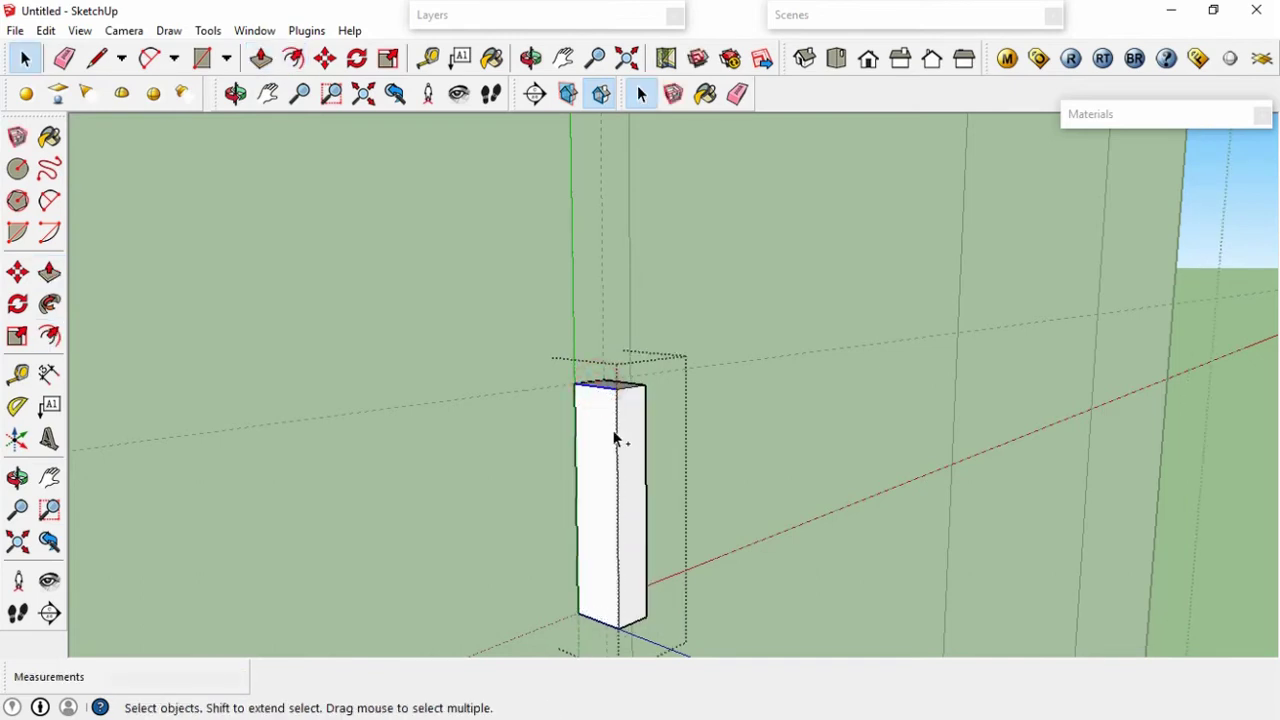
{"action": "left_click", "coordinate": [616, 437]}
{"action": "left_click", "coordinate": [604, 618], "text": "shift"}
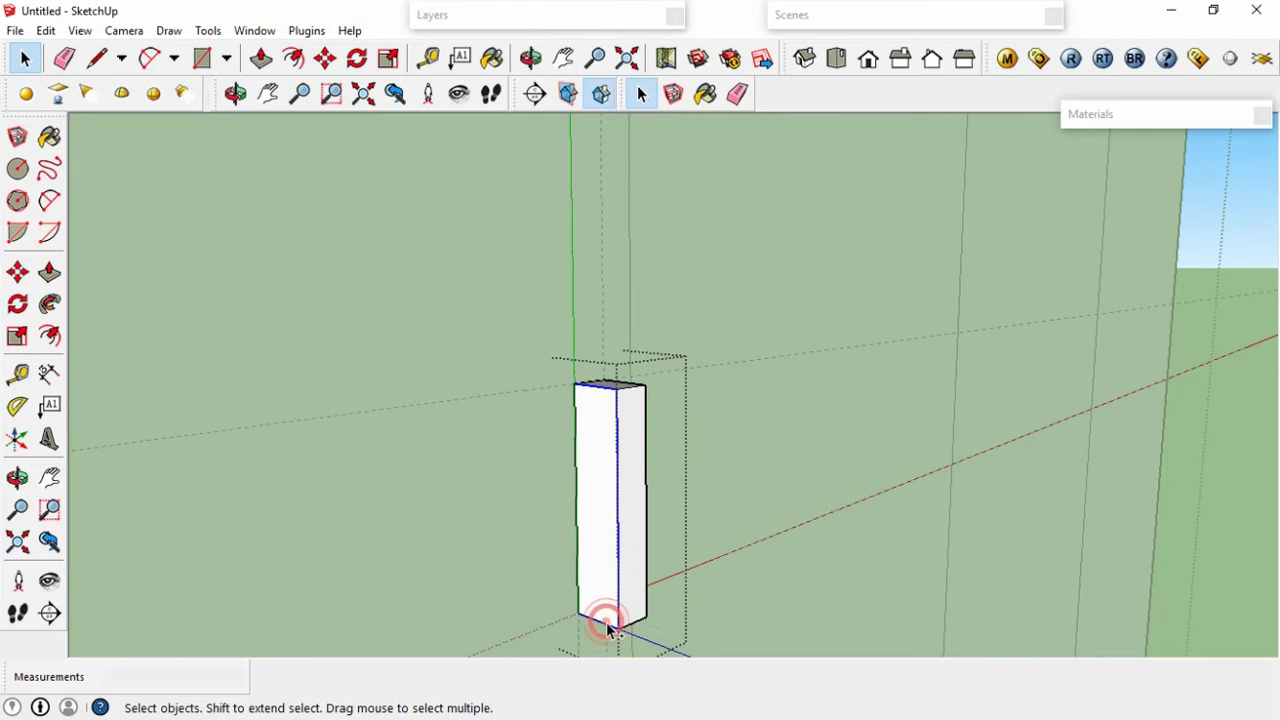
{"action": "key", "text": "f"}
{"action": "left_click", "coordinate": [590, 472]}
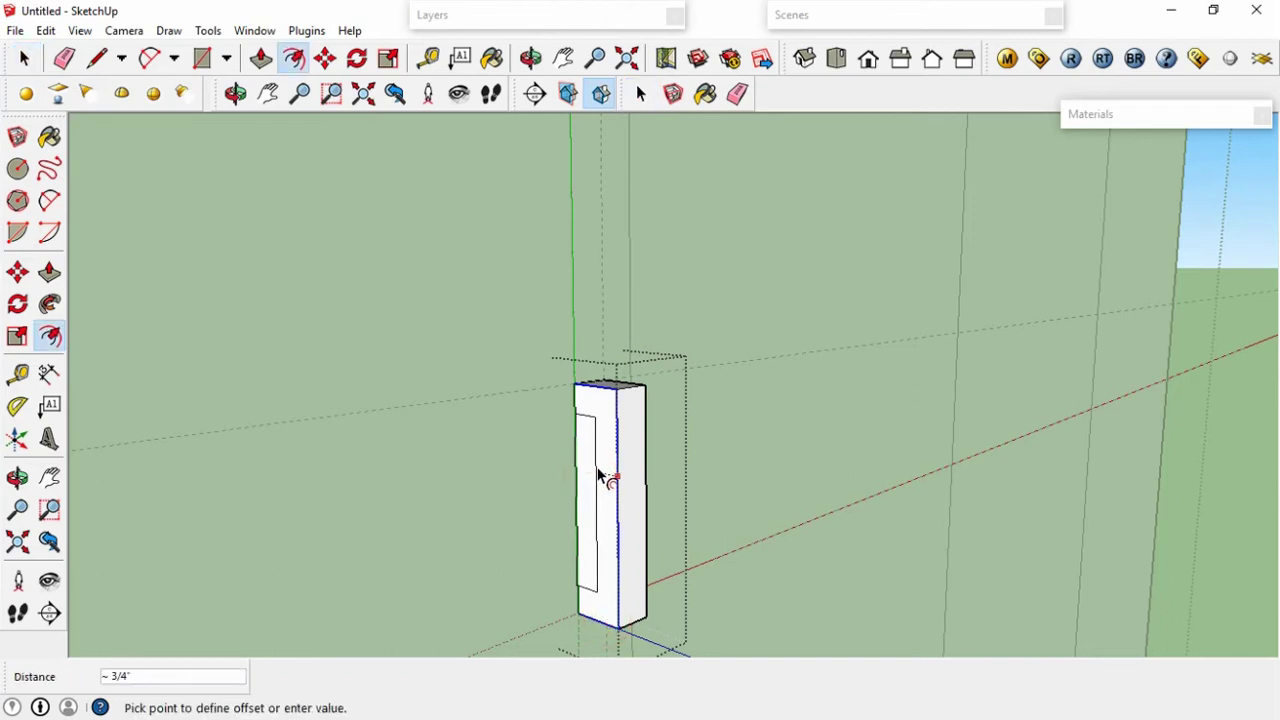
{"action": "type", "text": "5"}
{"action": "key", "text": "Return"}
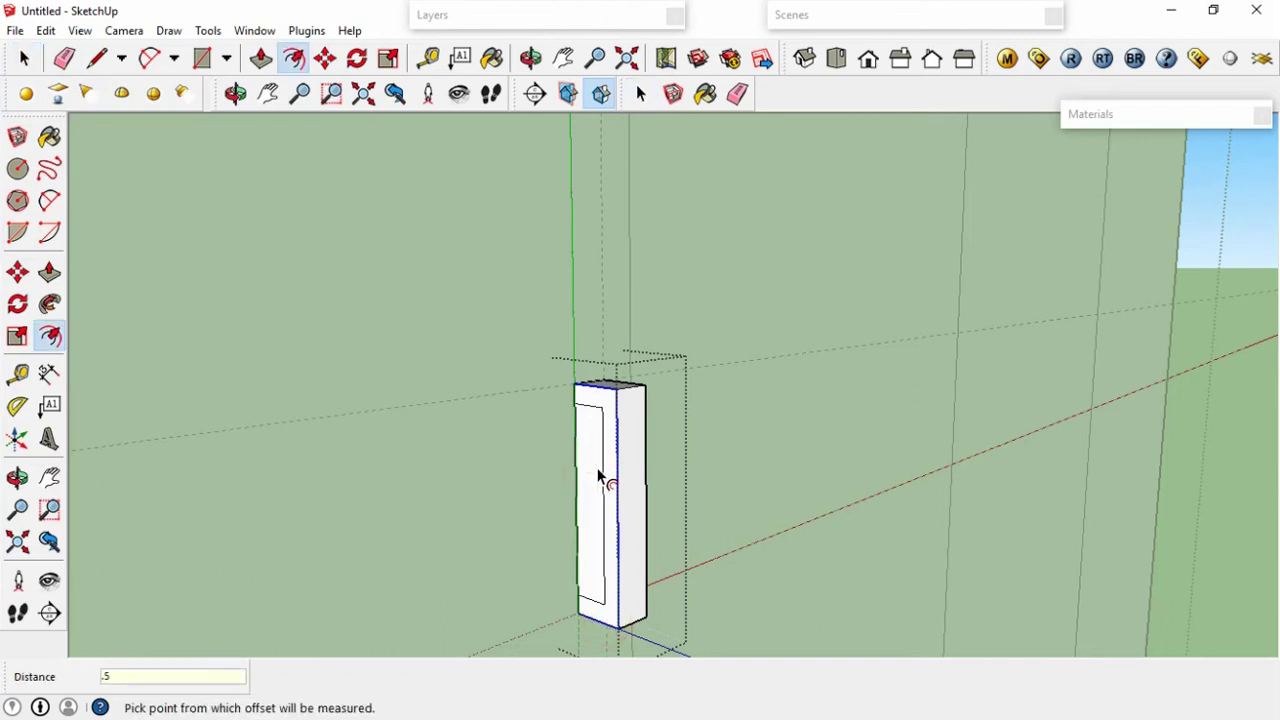
Push the inner face back 1" to hollow the handle into a U shape.
{"action": "key", "text": "p"}
{"action": "left_click", "coordinate": [593, 468]}
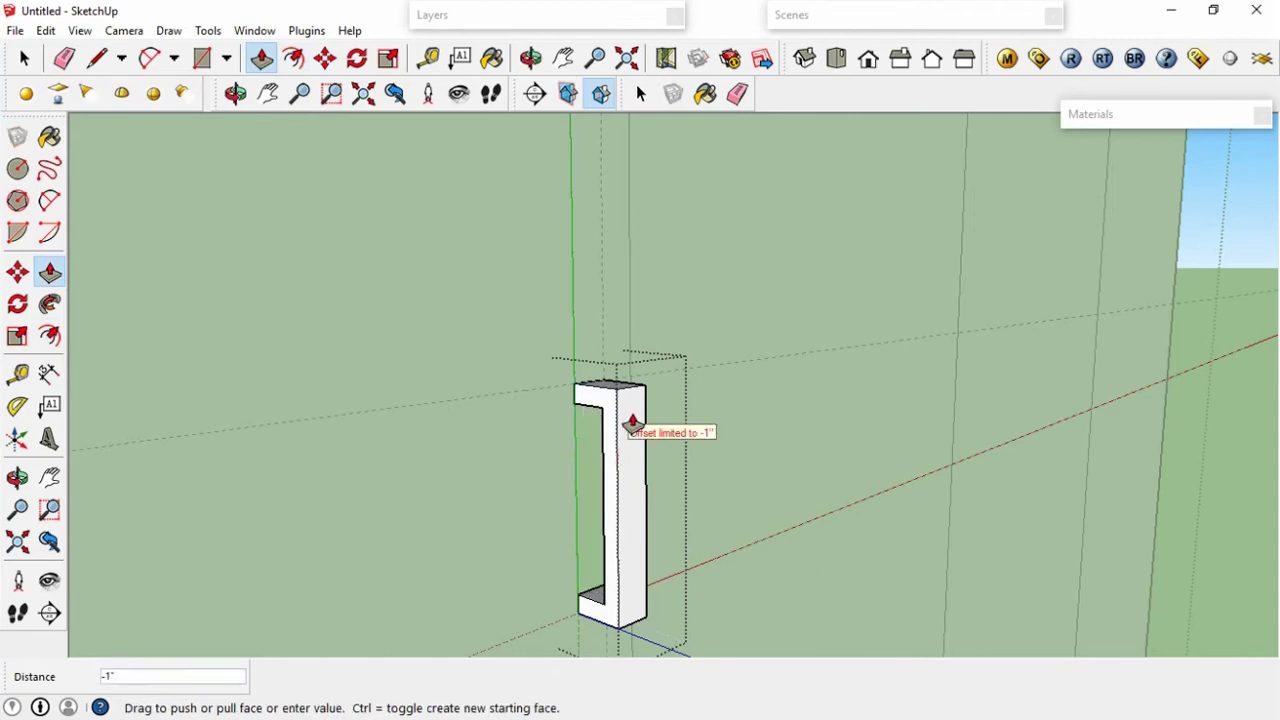
{"action": "left_click", "coordinate": [636, 418]}
{"action": "key", "text": "o"}
{"action": "key", "text": "space"}
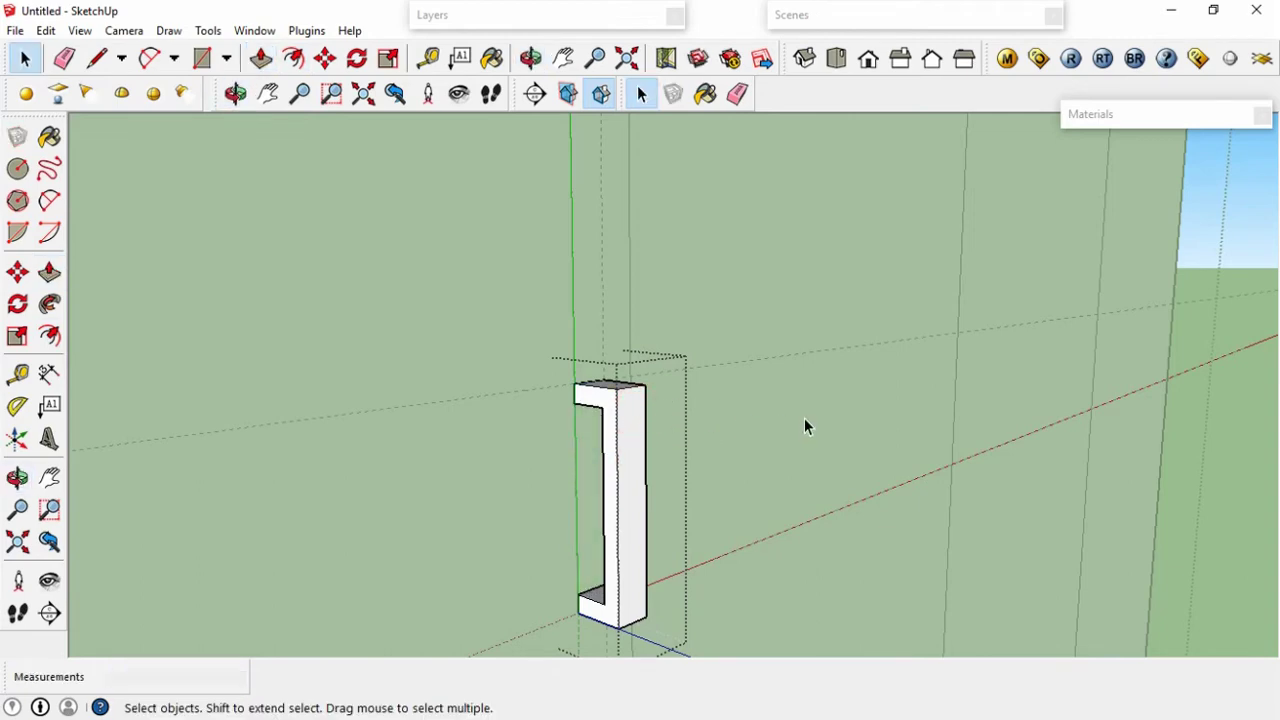
{"action": "scroll", "coordinate": [804, 420], "scroll_direction": "down", "scroll_amount": 3}
{"action": "scroll", "coordinate": [810, 432], "scroll_direction": "down", "scroll_amount": 2}
Add a Tape Measure guide just beside the central door seam.
{"action": "key", "text": "o"}
{"action": "mouse_move", "coordinate": [843, 443]}
{"action": "left_mouse_down"}
{"action": "mouse_move", "coordinate": [622, 500]}
{"action": "mouse_move", "coordinate": [600, 486]}
{"action": "left_mouse_up"}
{"action": "key", "text": "t"}
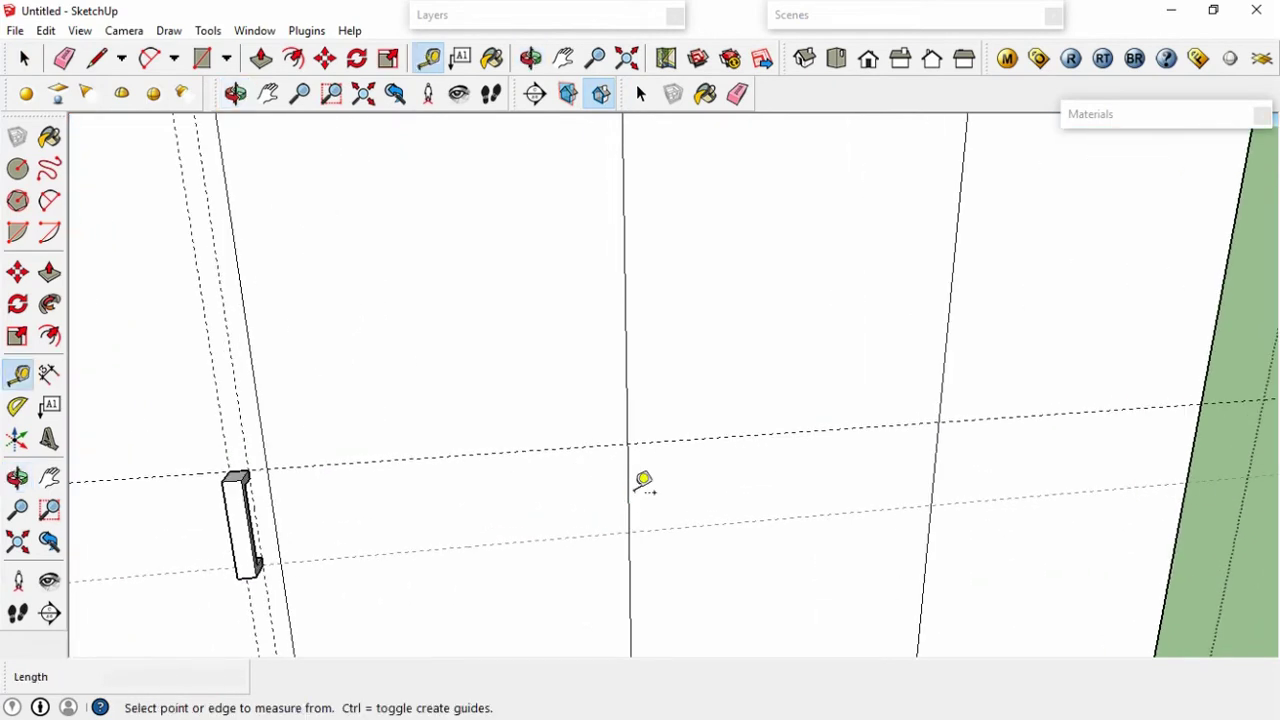
{"action": "left_click", "coordinate": [628, 490]}
{"action": "key", "text": "Escape"}
{"action": "left_click", "coordinate": [256, 405]}
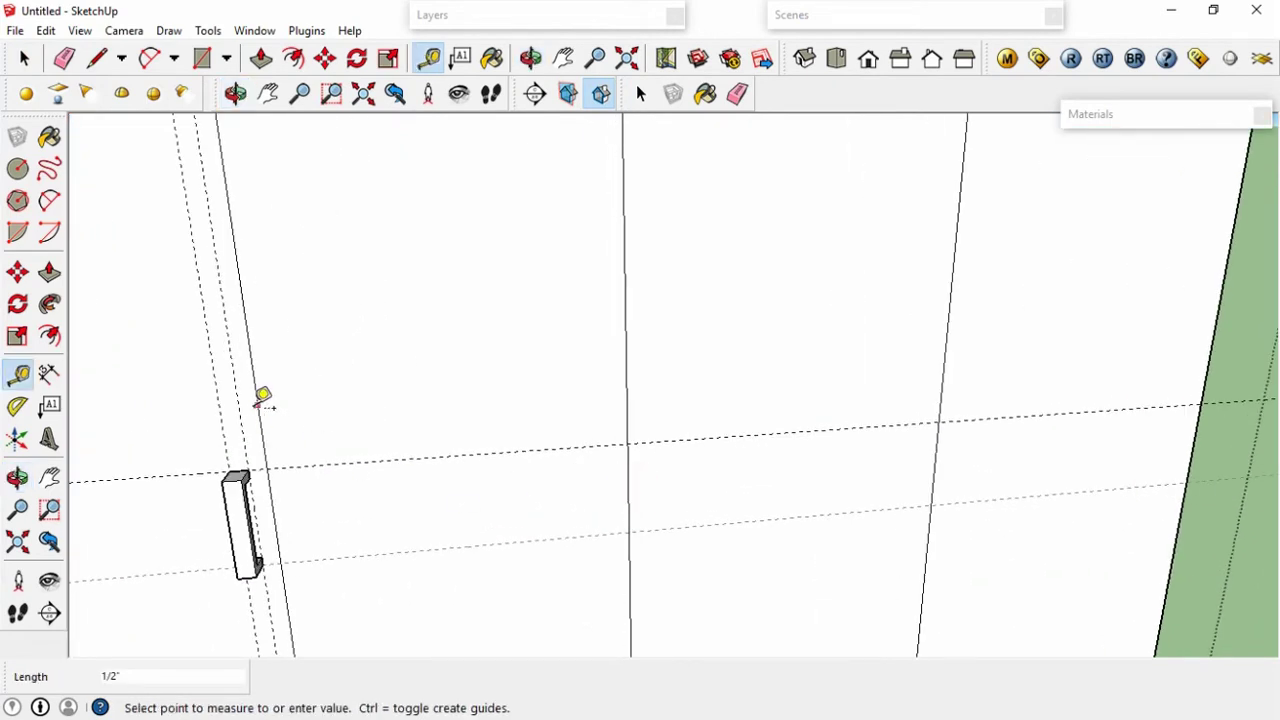
{"action": "left_click", "coordinate": [249, 403]}
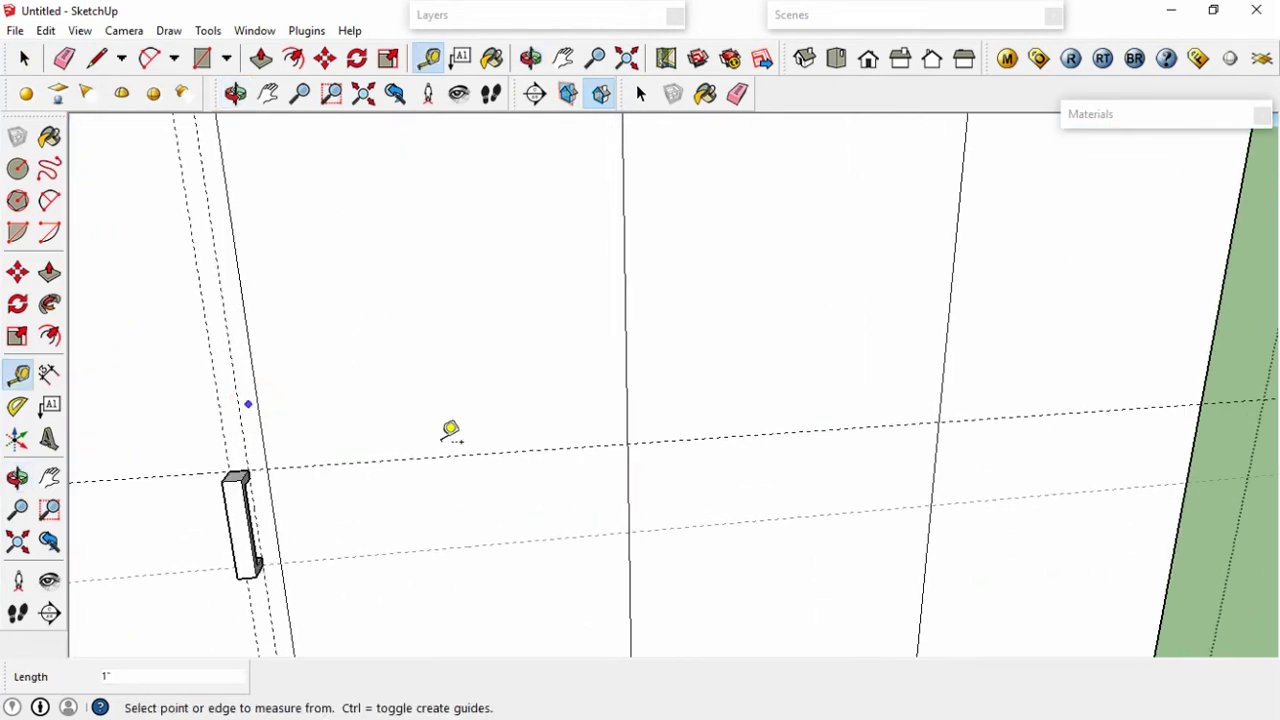
{"action": "left_click", "coordinate": [628, 470]}
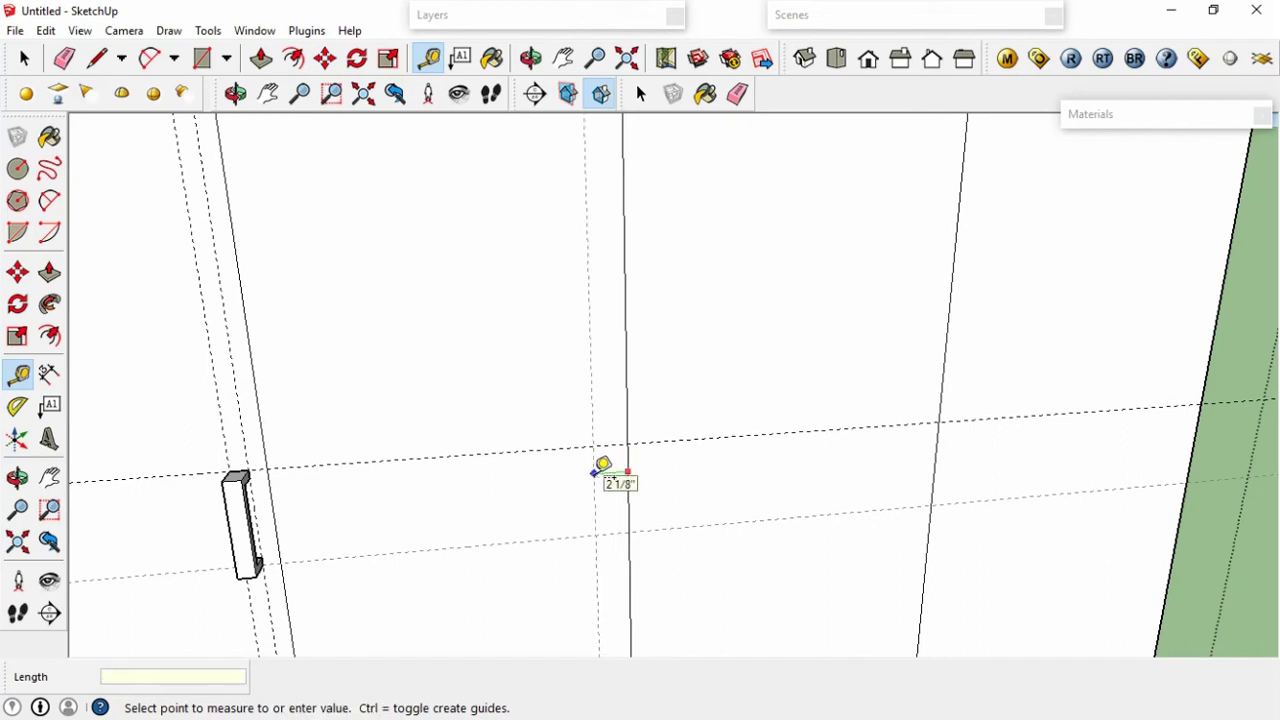
{"action": "type", "text": "1"}
{"action": "left_click", "coordinate": [597, 471]}
Copy the left door handle to the seam guide as an x3 array, then undo it.
{"action": "key", "text": "space"}
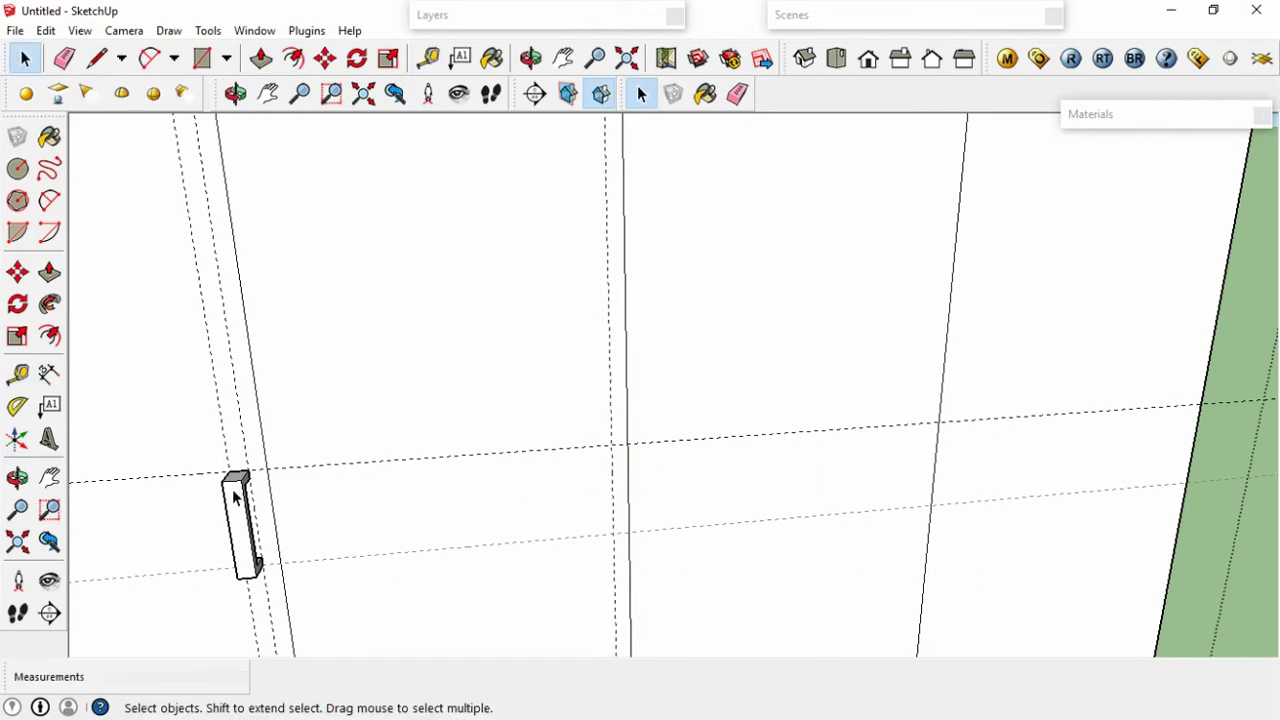
{"action": "left_click", "coordinate": [238, 490]}
{"action": "key", "text": "m"}
{"action": "key", "text": "ctrl"}
{"action": "left_click", "coordinate": [244, 472]}
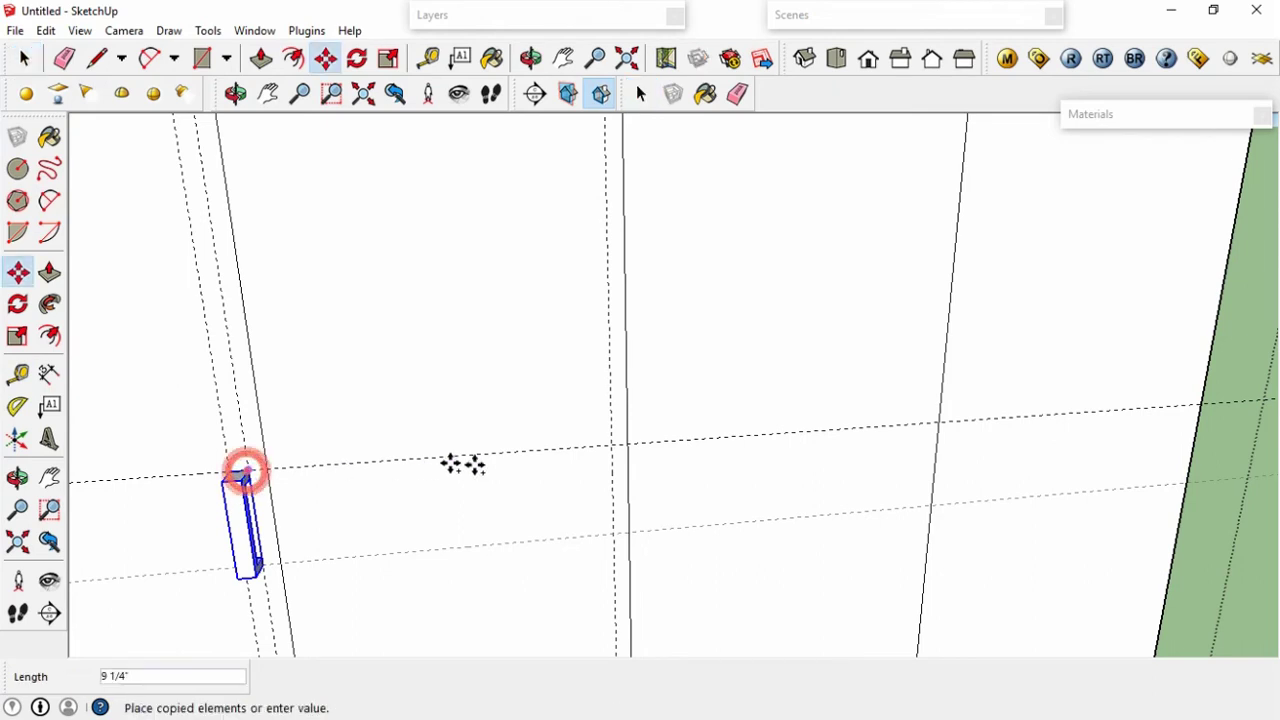
{"action": "left_click", "coordinate": [608, 448]}
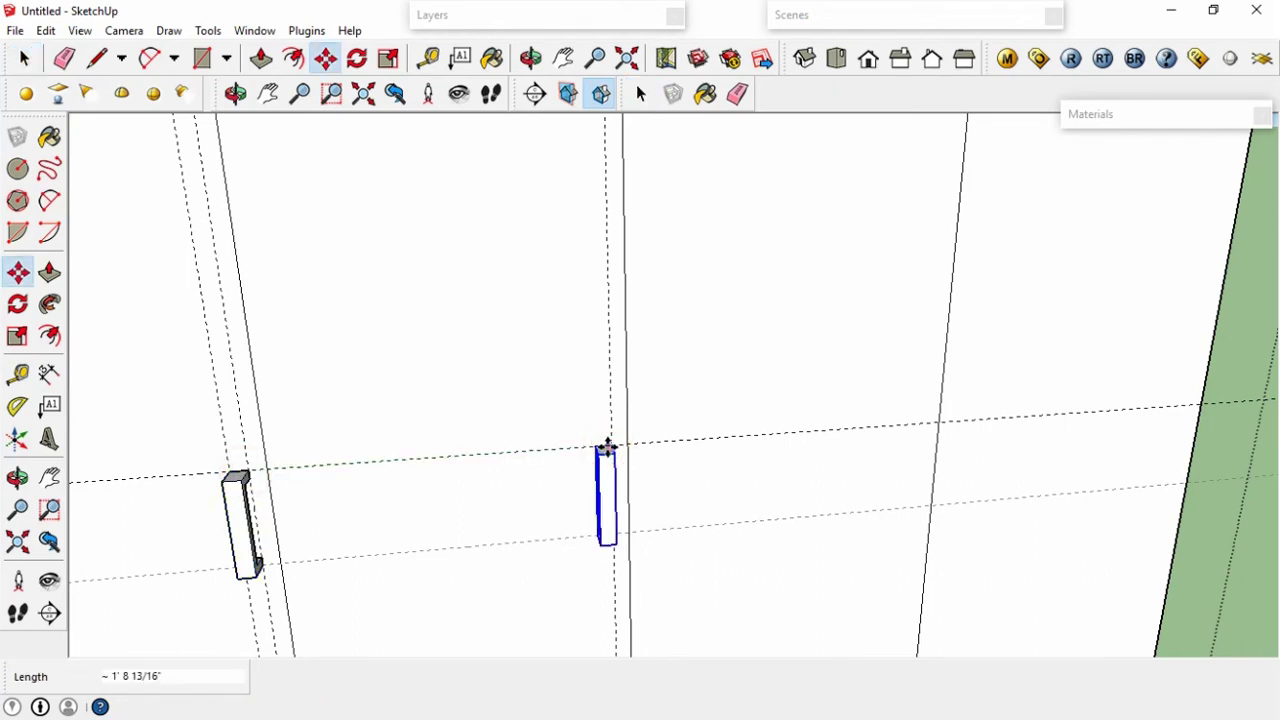
{"action": "type", "text": "x3"}
{"action": "key", "text": "Return"}
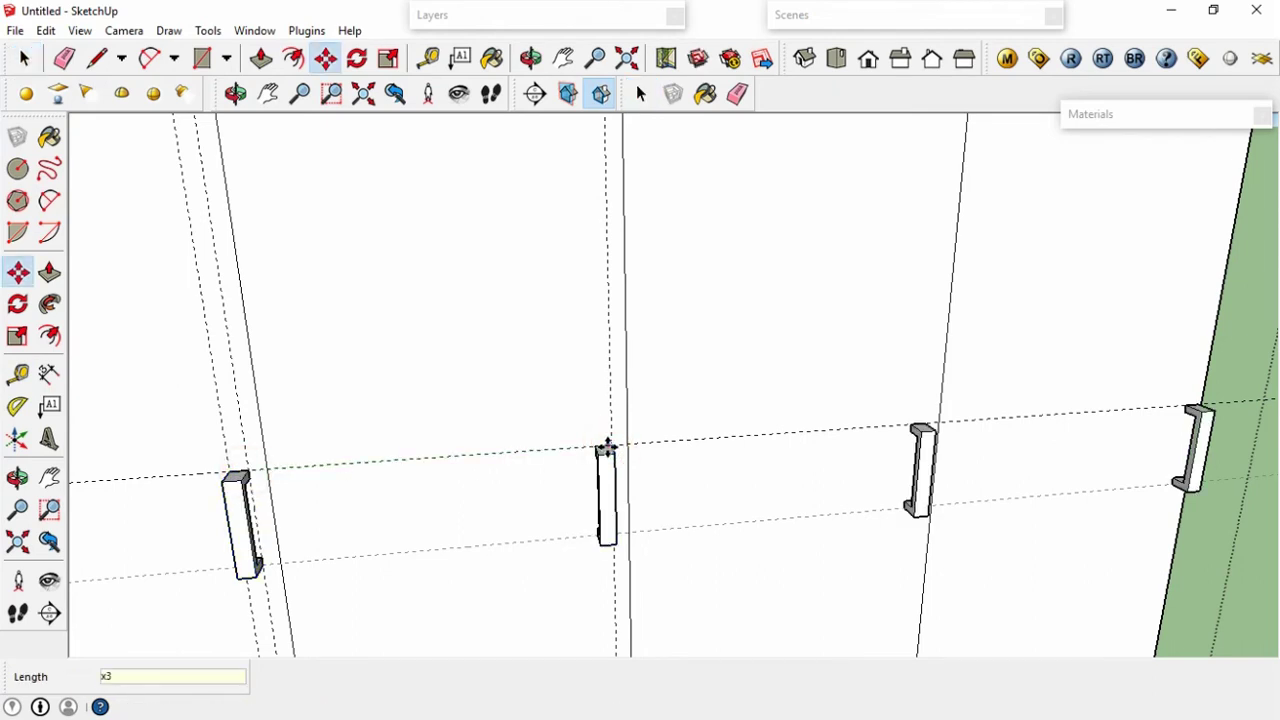
{"action": "key", "text": "space"}
{"action": "scroll", "coordinate": [730, 460], "scroll_direction": "down", "scroll_amount": 2}
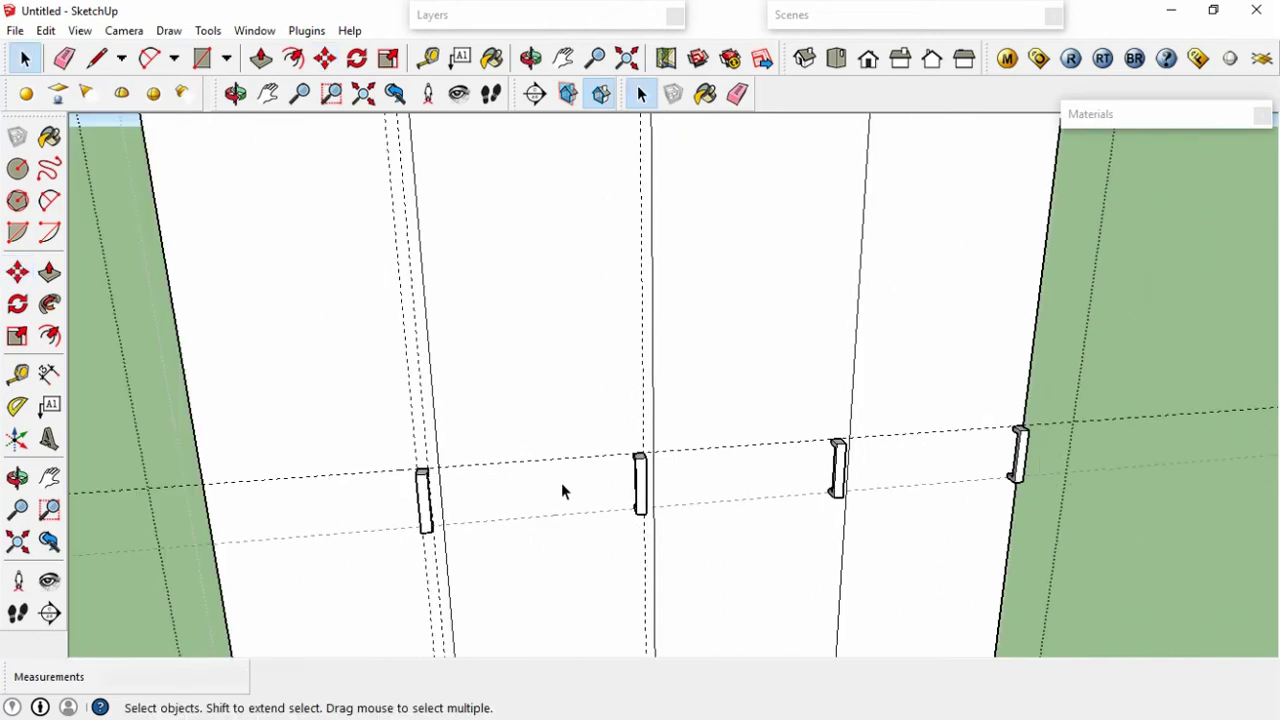
{"action": "key", "text": "ctrl+z"}
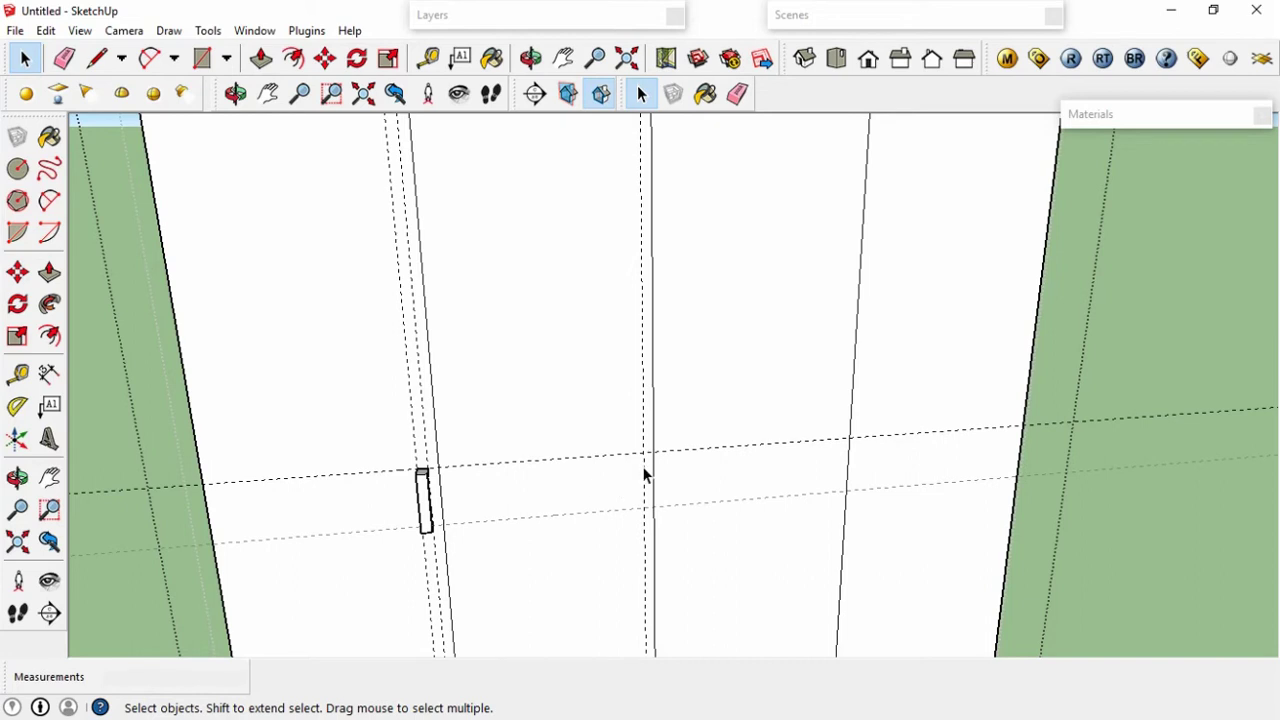
Place a guide line just right of the left door handle.
{"action": "key", "text": "e"}
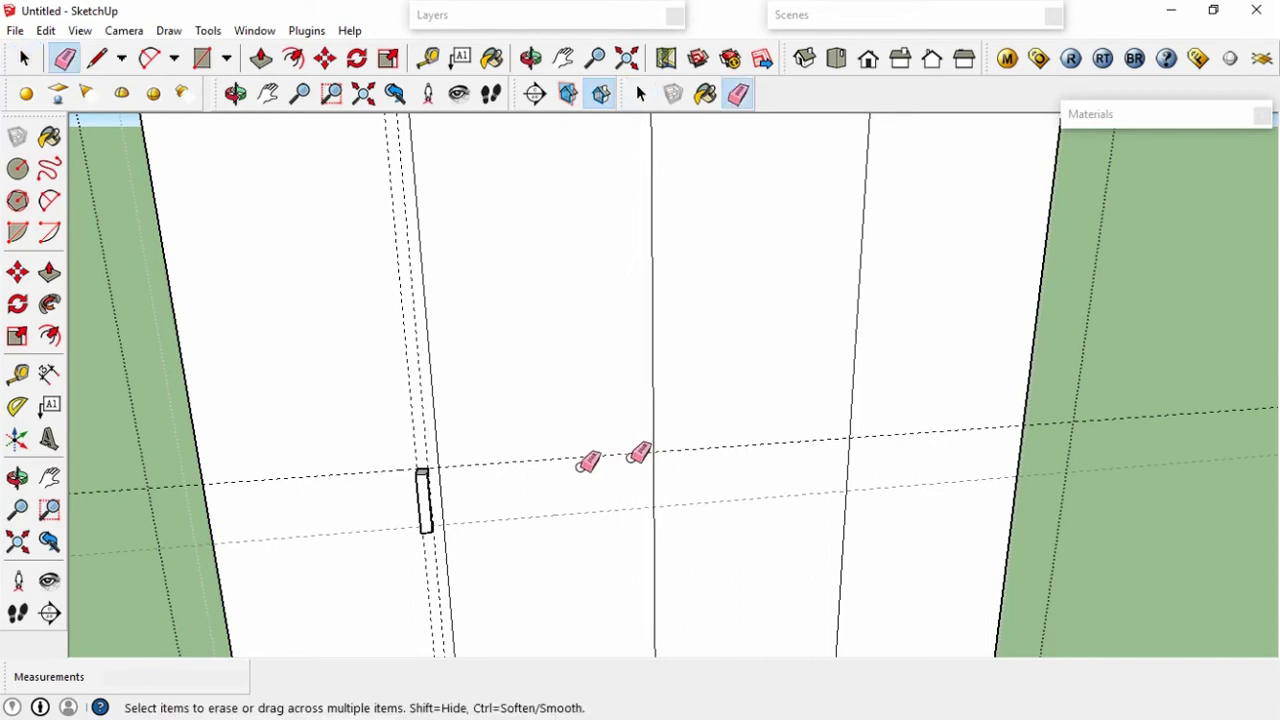
{"action": "scroll", "coordinate": [449, 477], "scroll_direction": "up", "scroll_amount": 2}
{"action": "scroll", "coordinate": [449, 477], "scroll_direction": "up", "scroll_amount": 1}
{"action": "key", "text": "t"}
{"action": "left_click", "coordinate": [438, 487]}
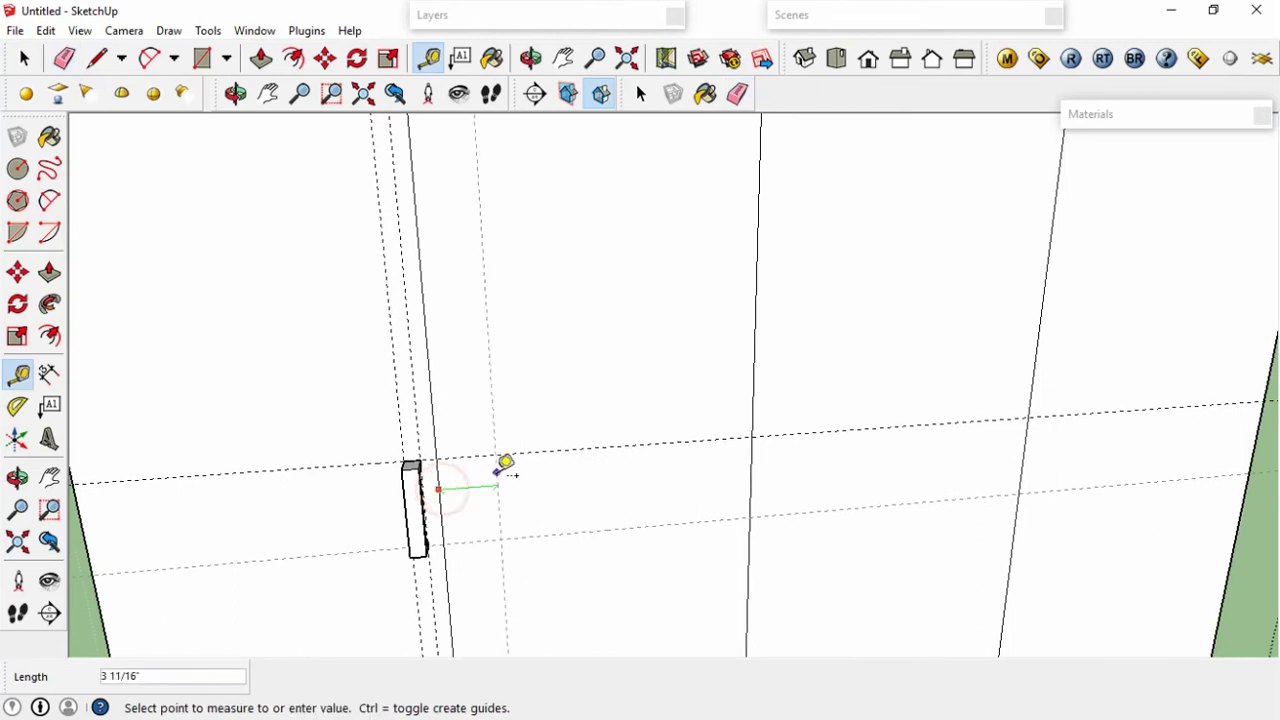
{"action": "left_click", "coordinate": [497, 471]}
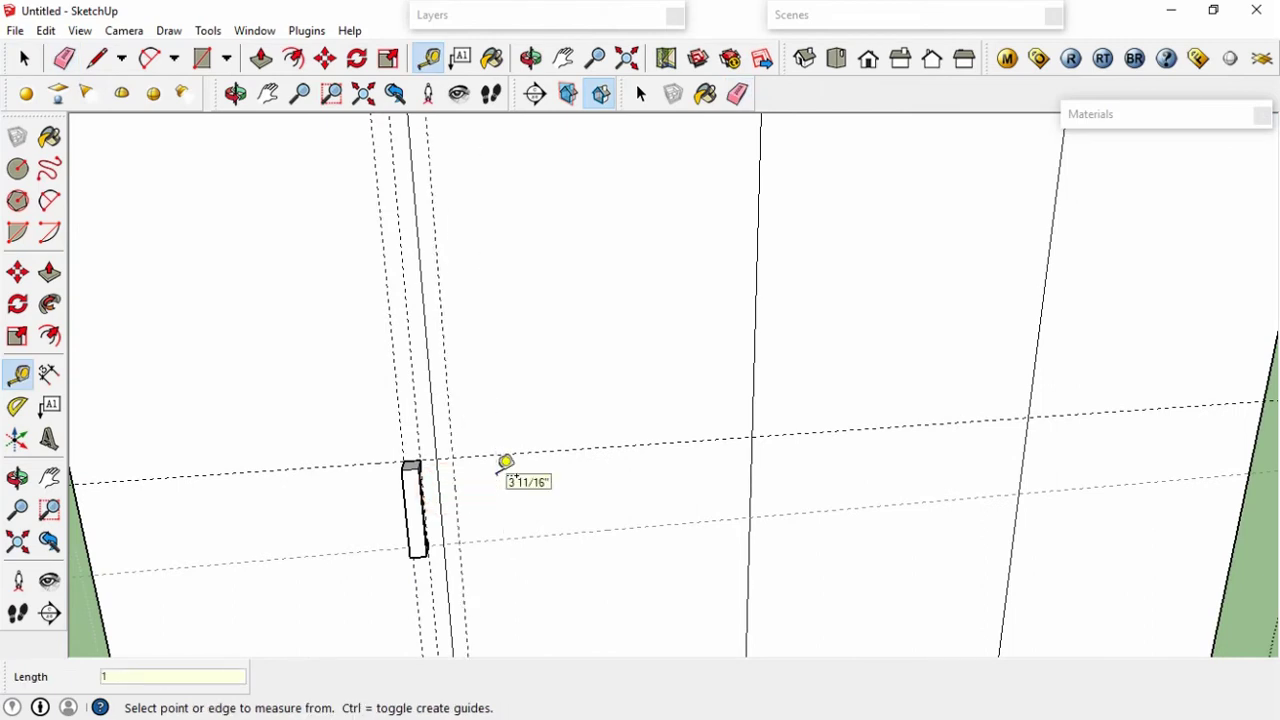
Copy the left door handle 3" to the right.
{"action": "key", "text": "space"}
{"action": "left_click", "coordinate": [400, 486]}
{"action": "left_click", "coordinate": [406, 487]}
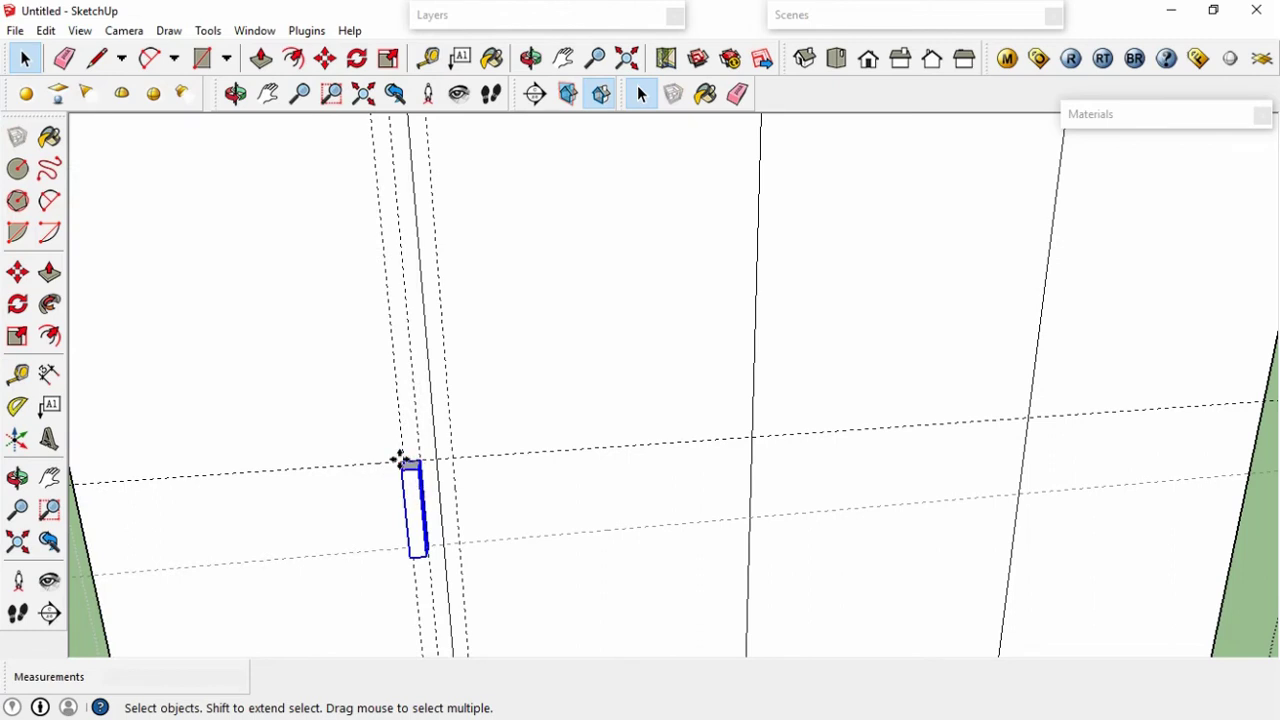
{"action": "key", "text": "m"}
{"action": "key", "text": "ctrl"}
{"action": "left_click", "coordinate": [405, 462]}
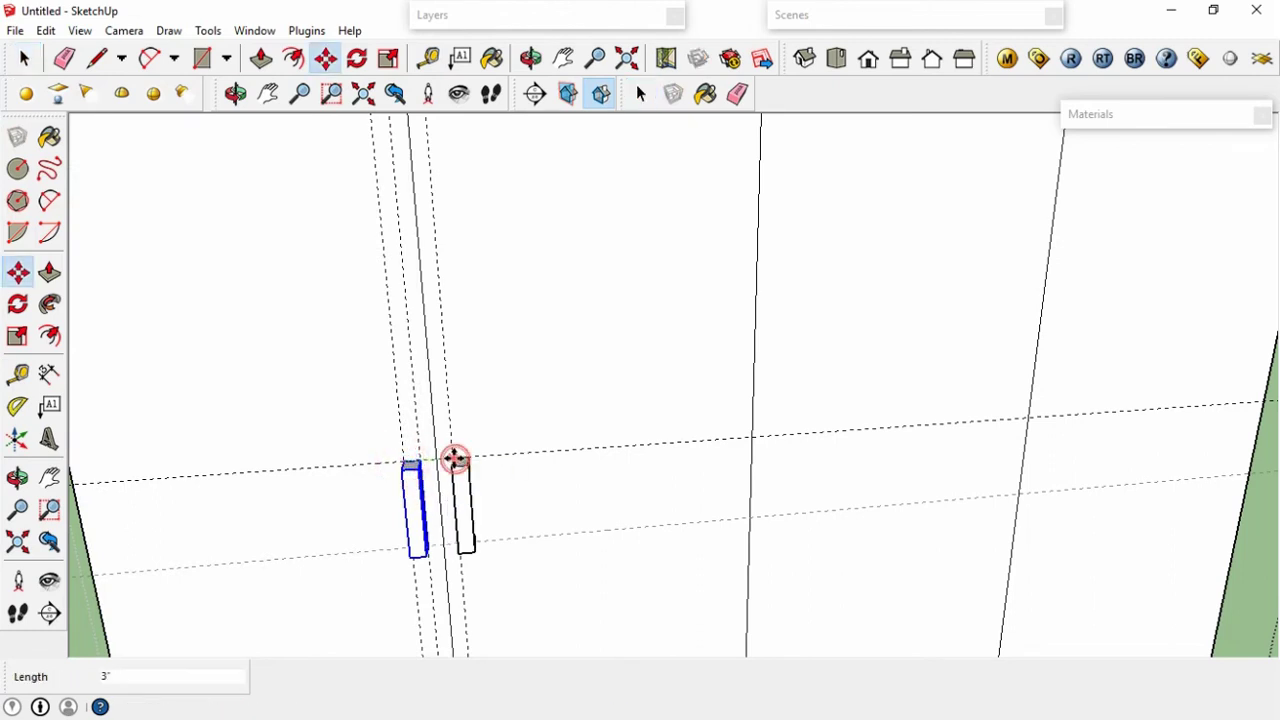
{"action": "left_click", "coordinate": [453, 458]}
Add a guide 1" from the central door seam.
{"action": "left_click_drag", "start_coordinate": [616, 474], "coordinate": [518, 484]}
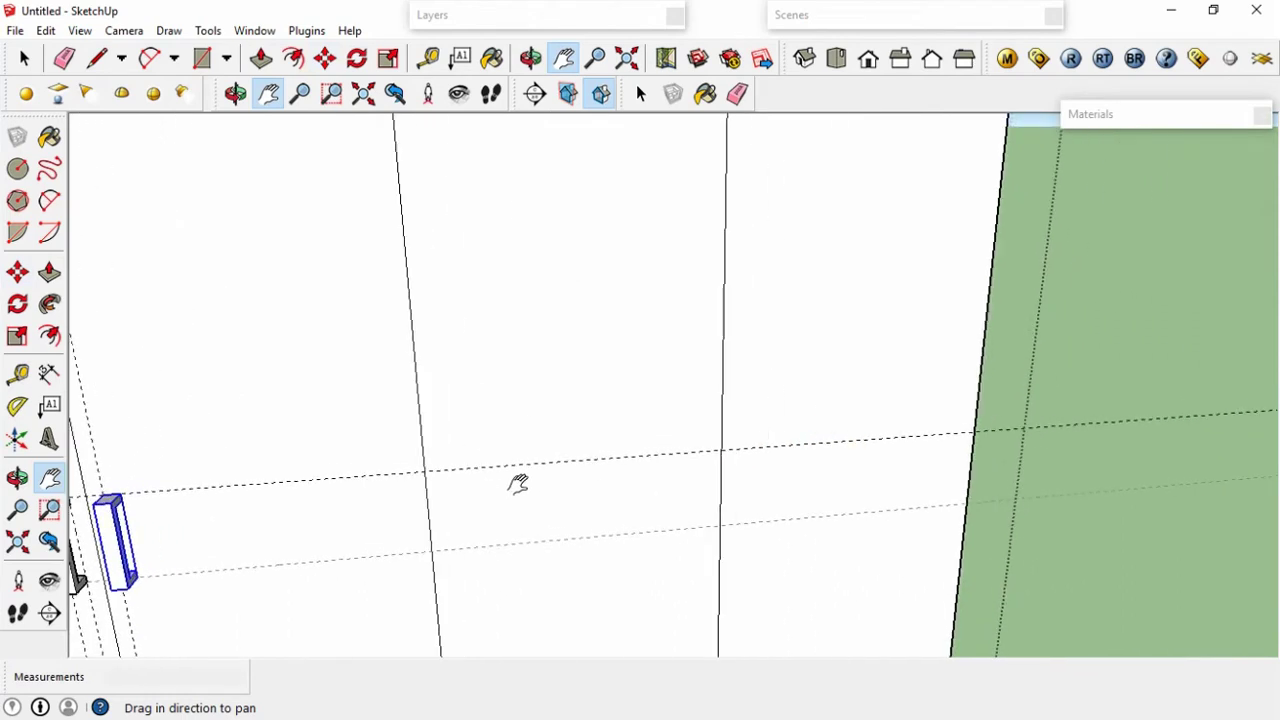
{"action": "key", "text": "r"}
{"action": "key", "text": "t"}
{"action": "left_click", "coordinate": [720, 475]}
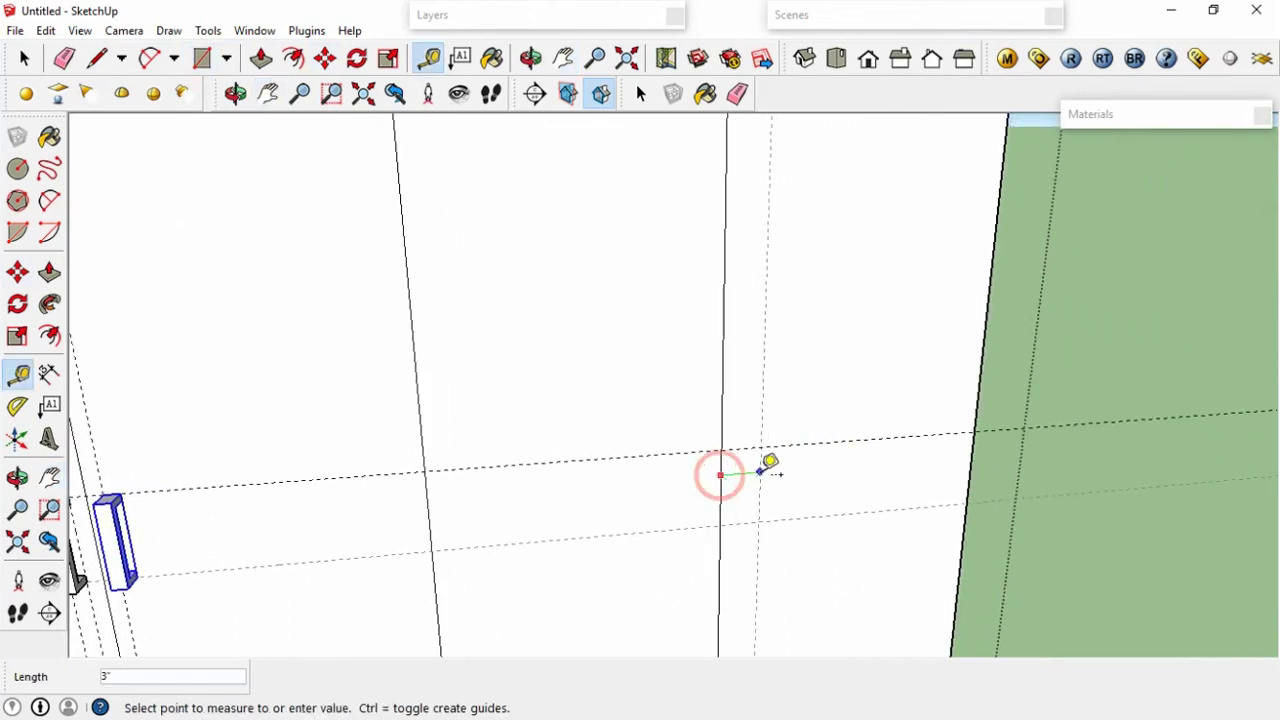
{"action": "type", "text": "1"}
{"action": "key", "text": "Return"}
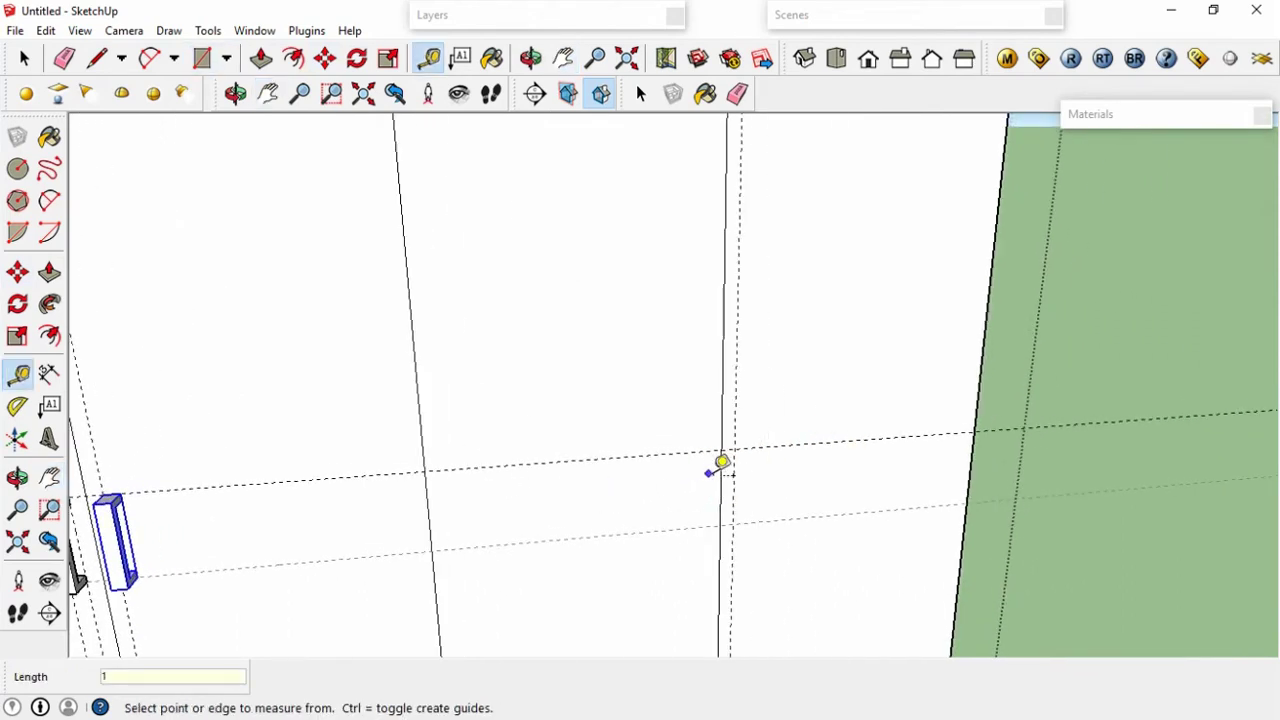
{"action": "left_click", "coordinate": [722, 463]}
{"action": "left_click", "coordinate": [706, 466]}
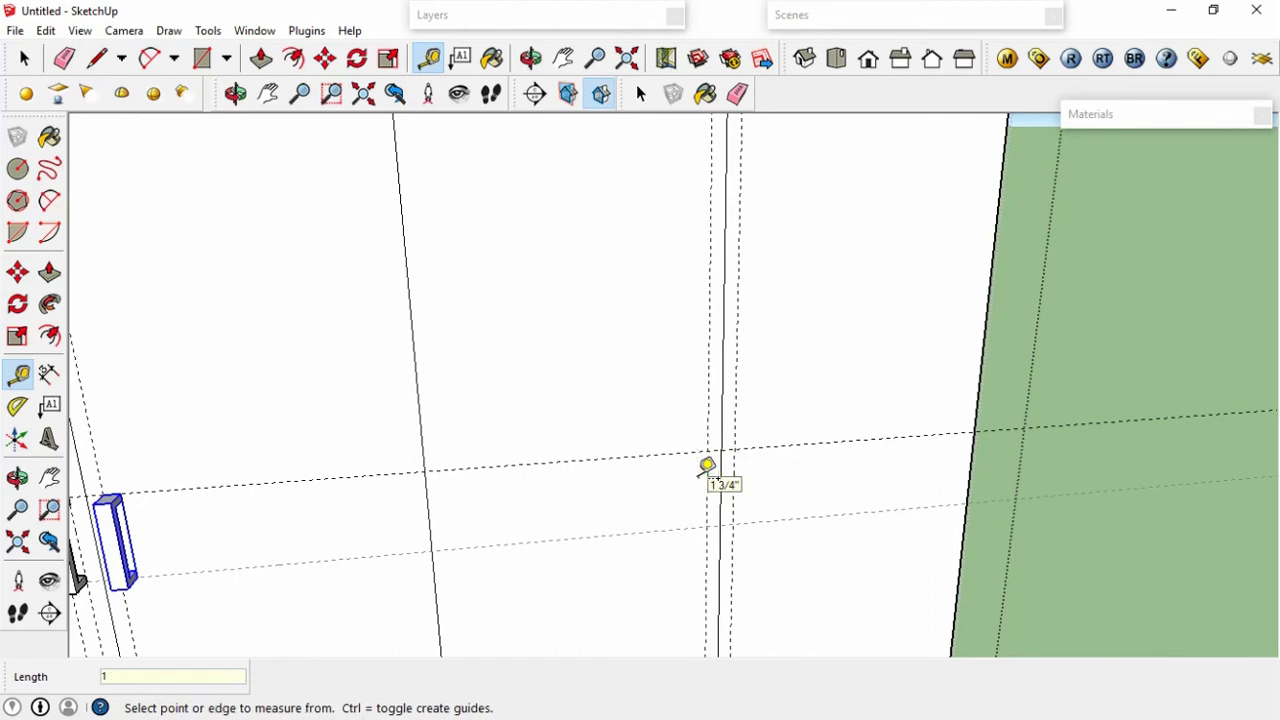
Copy the handle onto both sides of the central door seam.
{"action": "key", "text": "space"}
{"action": "key", "text": "m"}
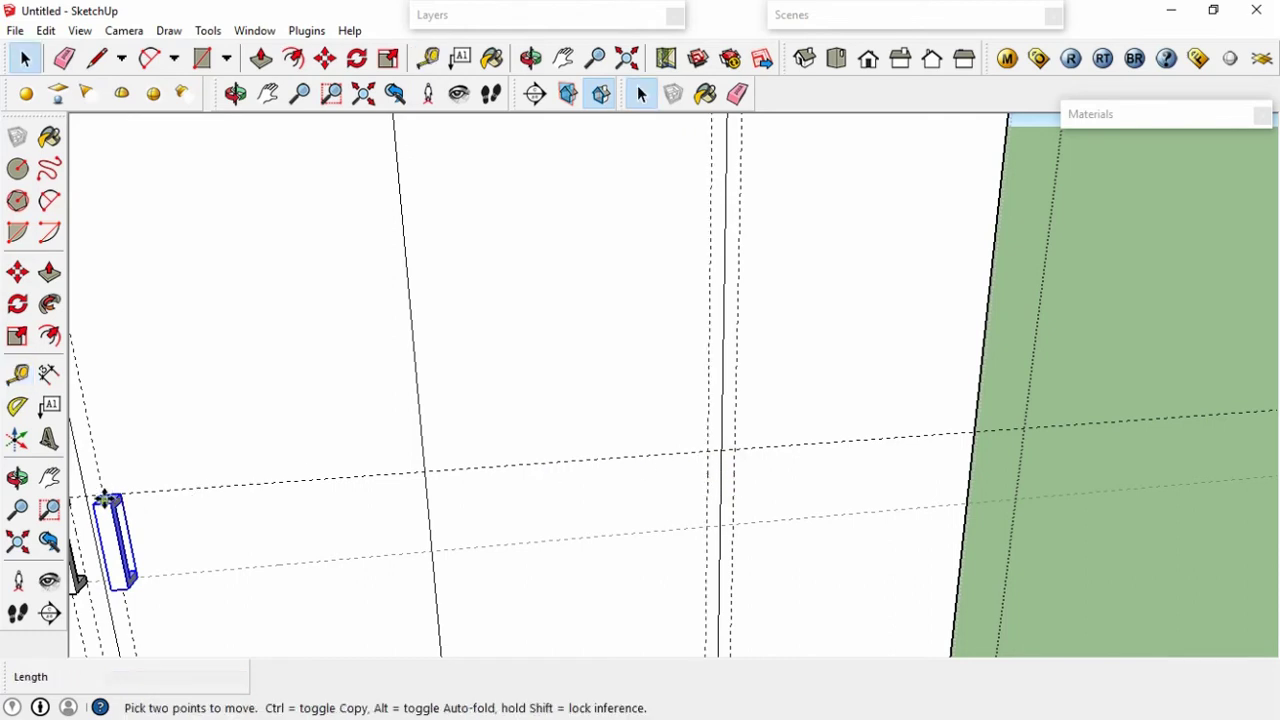
{"action": "left_click", "coordinate": [118, 494]}
{"action": "key", "text": "ctrl"}
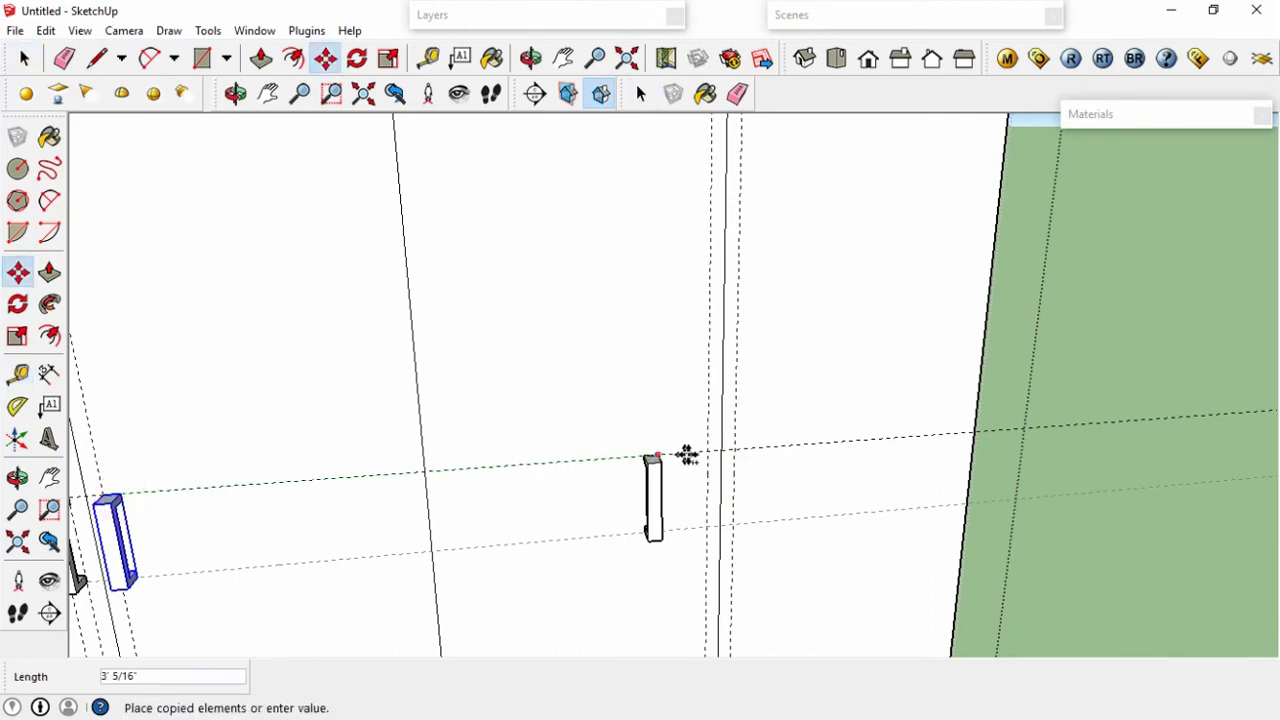
{"action": "left_click", "coordinate": [705, 455]}
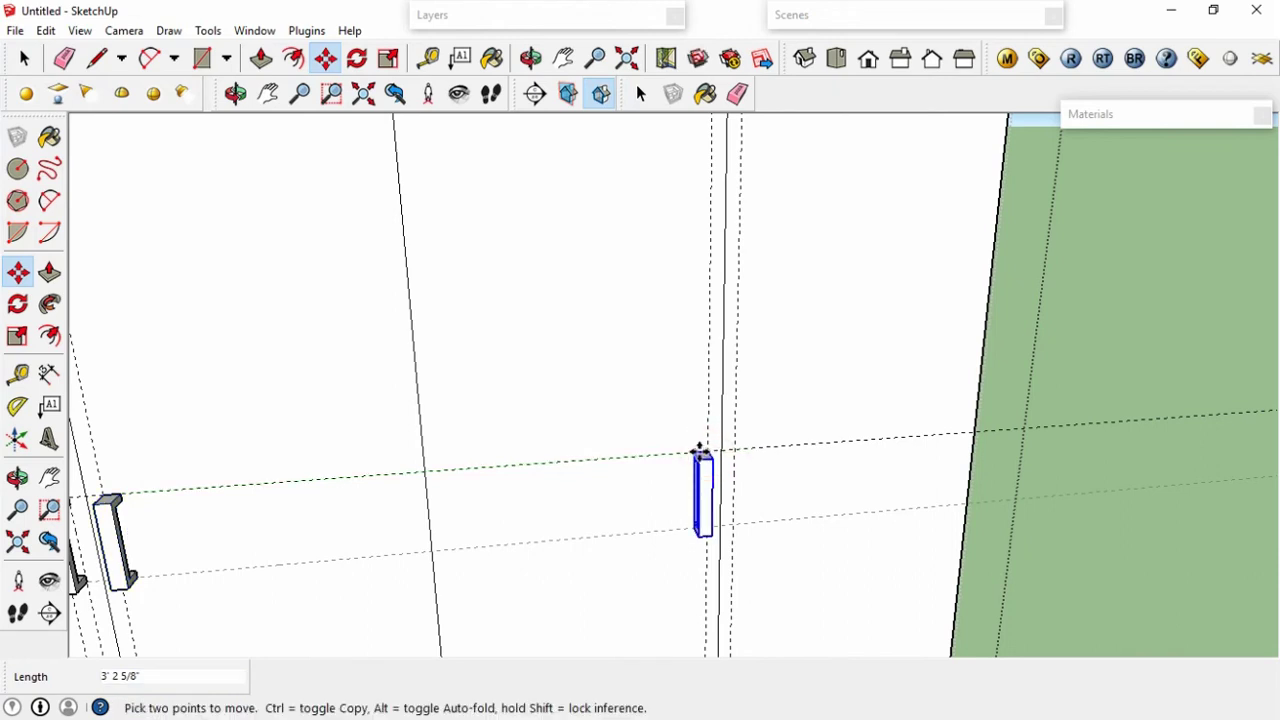
{"action": "key", "text": "ctrl"}
{"action": "left_click", "coordinate": [700, 450]}
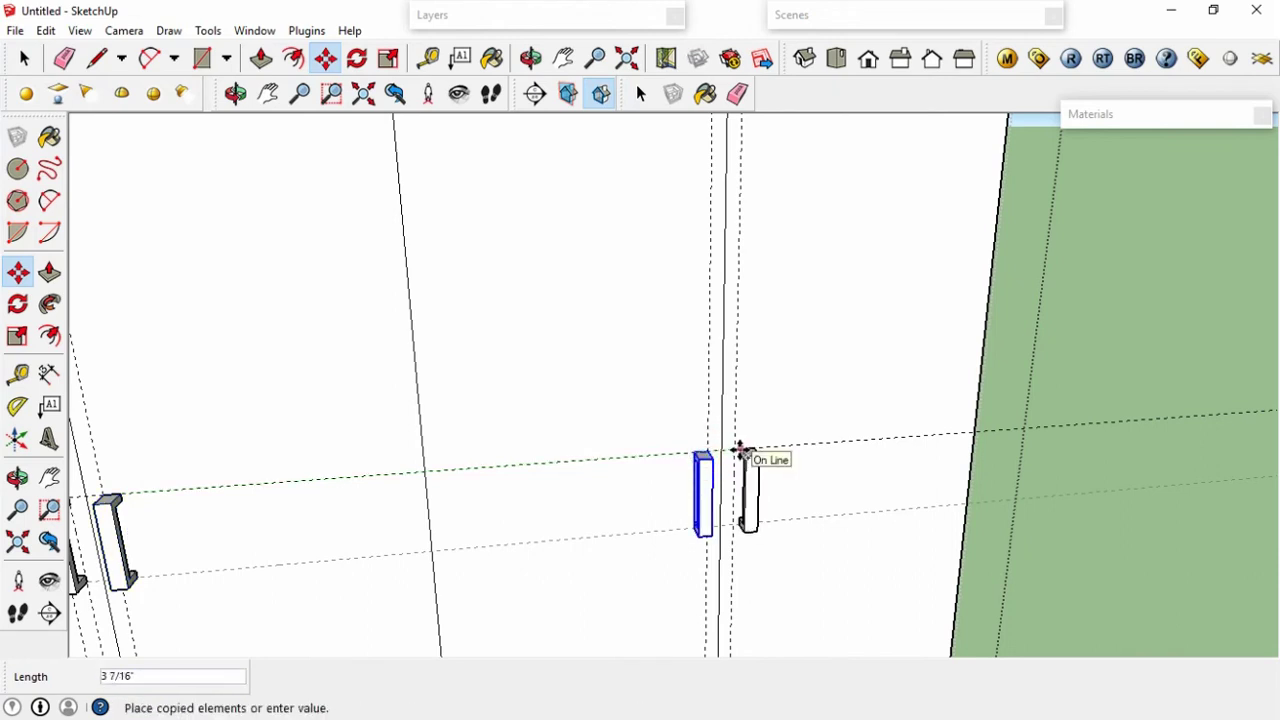
{"action": "left_click", "coordinate": [740, 451]}
{"action": "key", "text": "space"}
{"action": "left_click", "coordinate": [760, 435]}
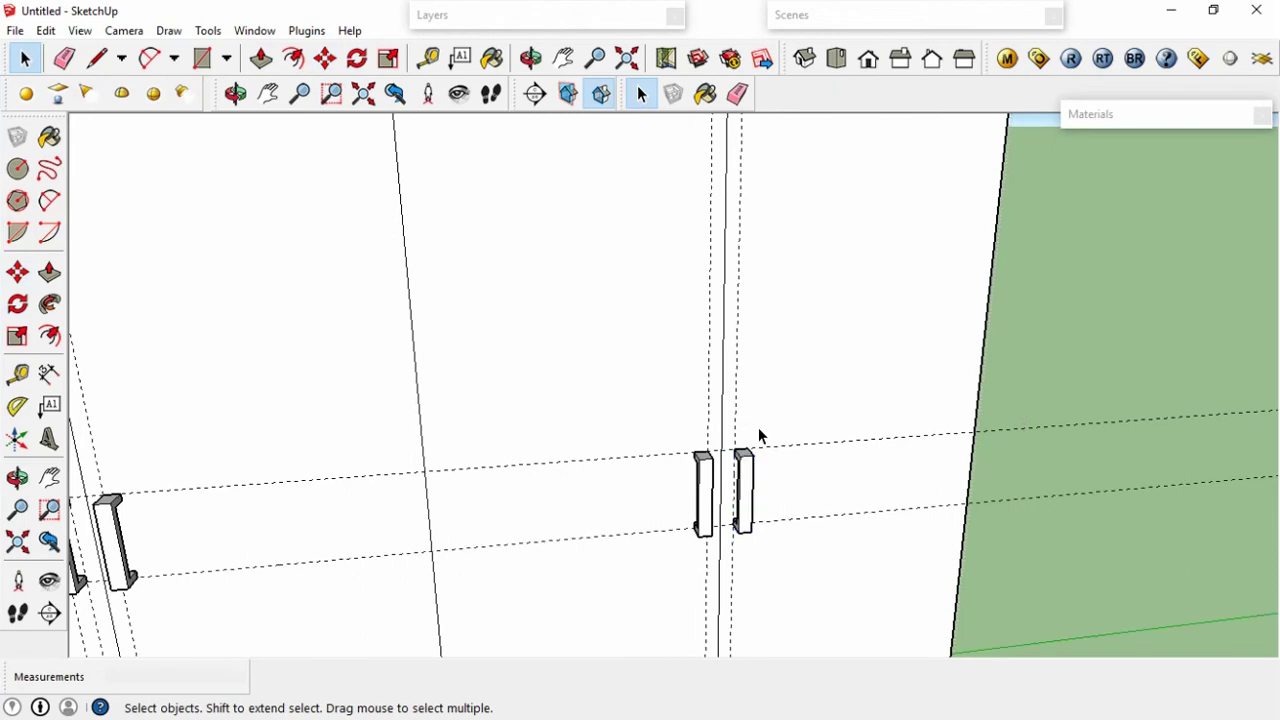
{"action": "key", "text": "b"}
{"action": "left_click", "coordinate": [47, 30]}
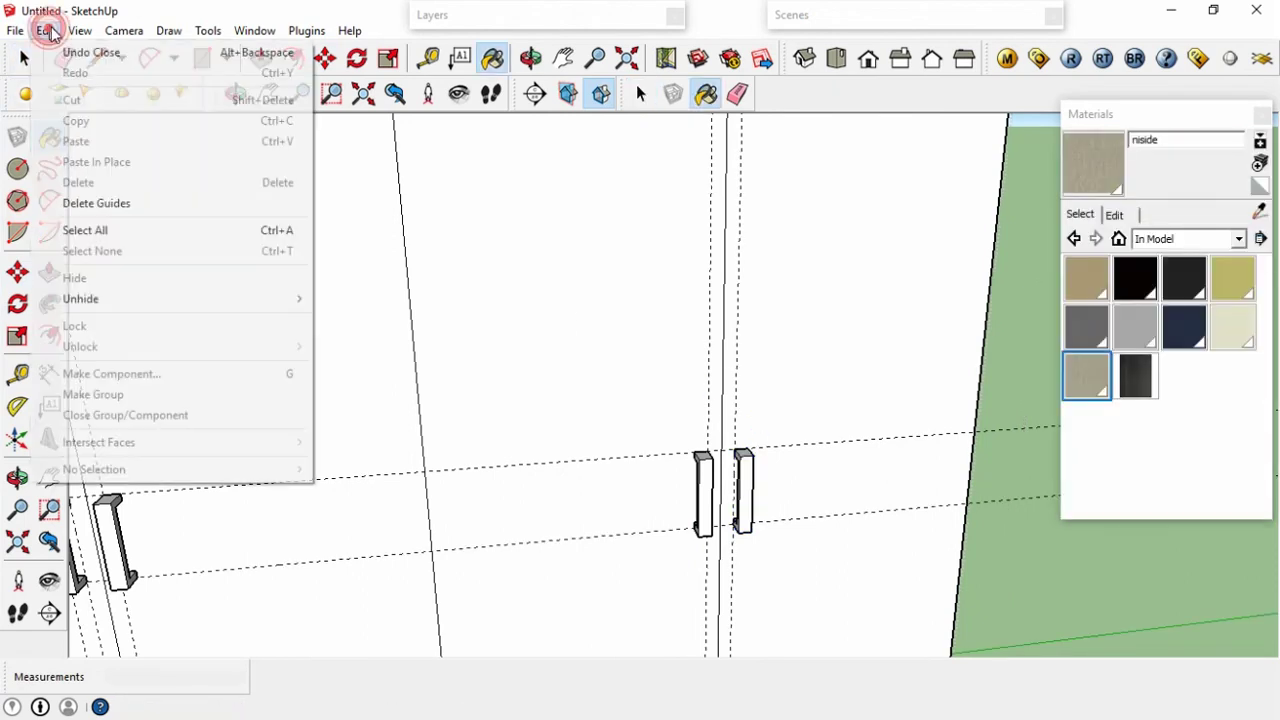
Delete all guides, then trial-paint the doors with oustide wood and undo it.
{"action": "left_click", "coordinate": [88, 205]}
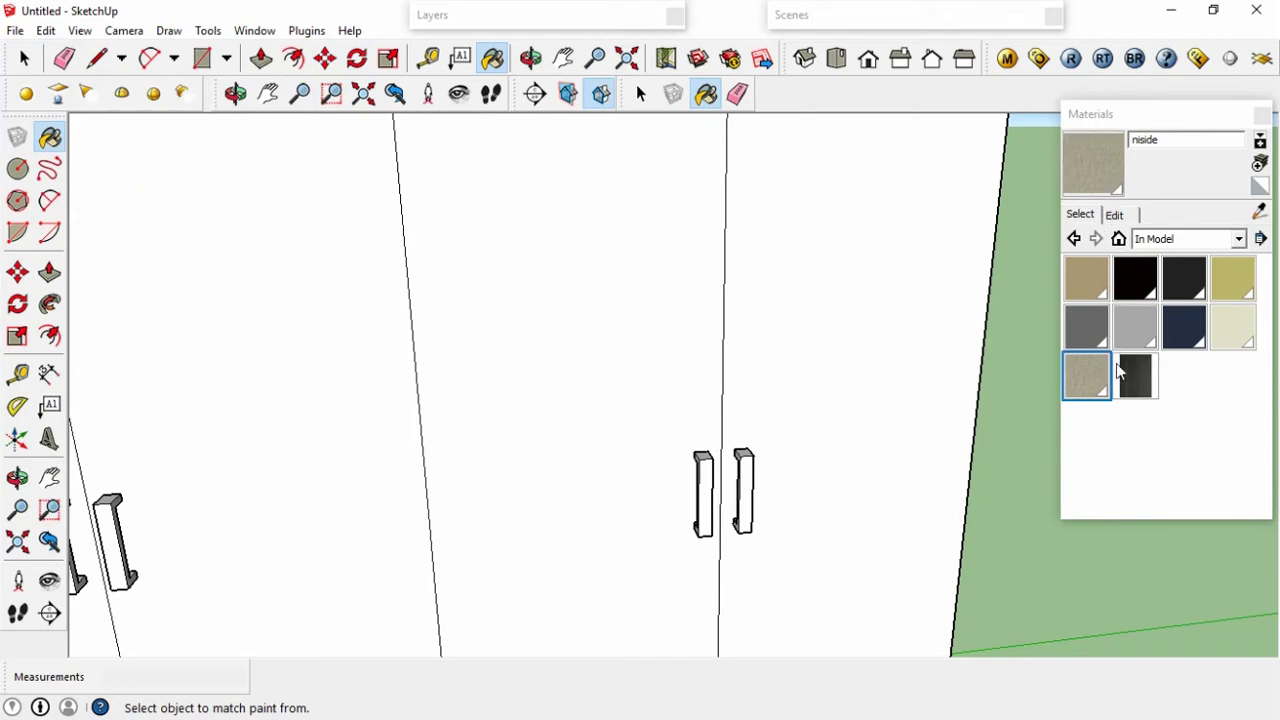
{"action": "left_click", "coordinate": [1127, 377]}
{"action": "left_click", "coordinate": [1127, 377]}
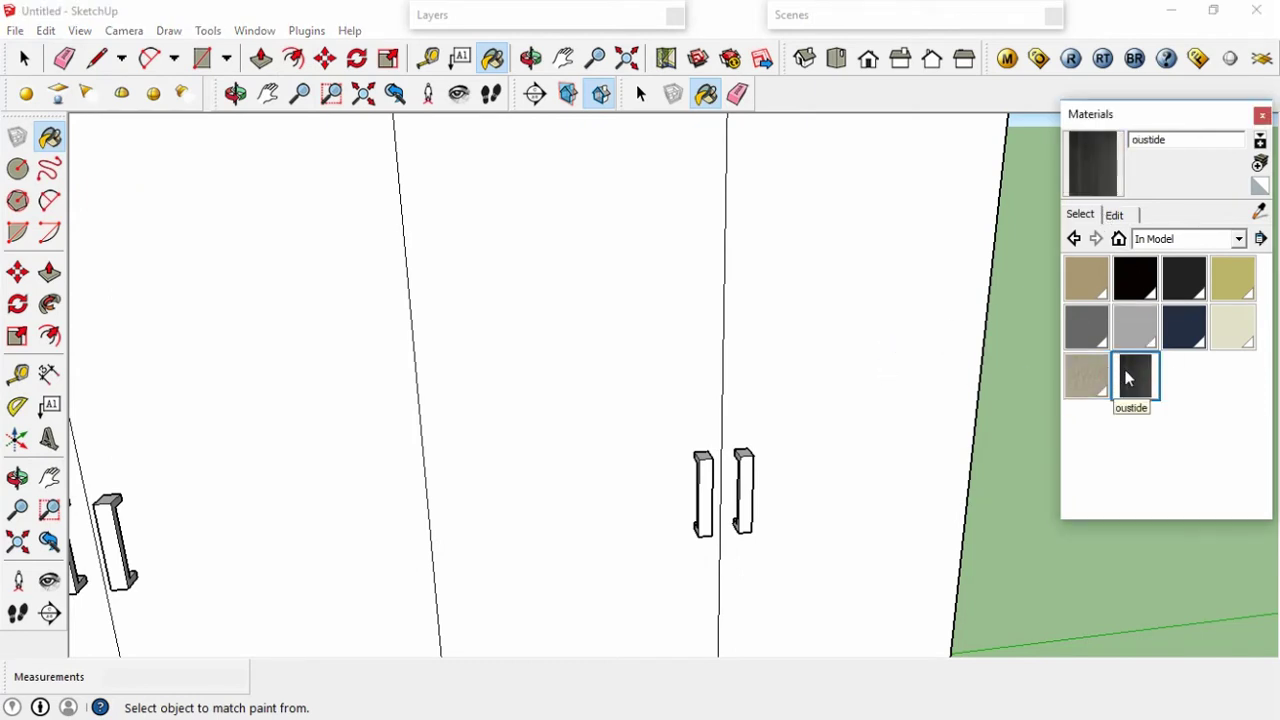
{"action": "left_click", "coordinate": [793, 330]}
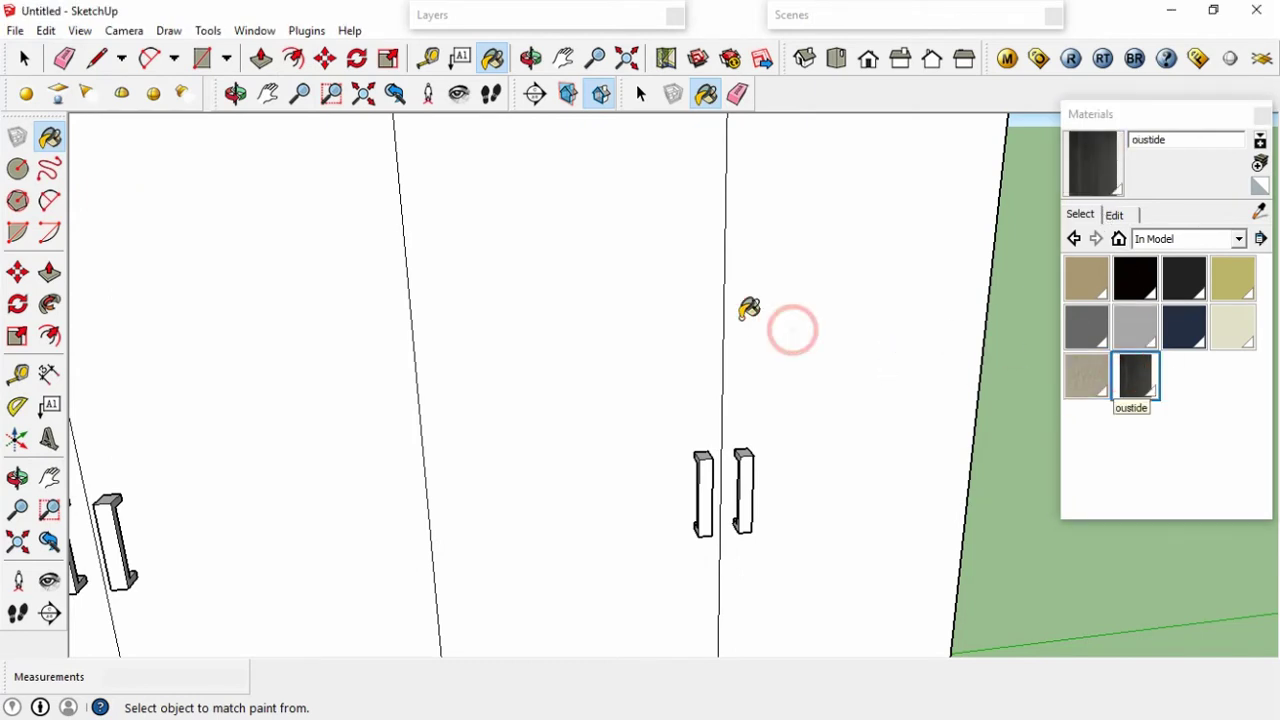
{"action": "left_click", "coordinate": [600, 308]}
{"action": "scroll", "coordinate": [723, 300], "scroll_direction": "down", "scroll_amount": 3}
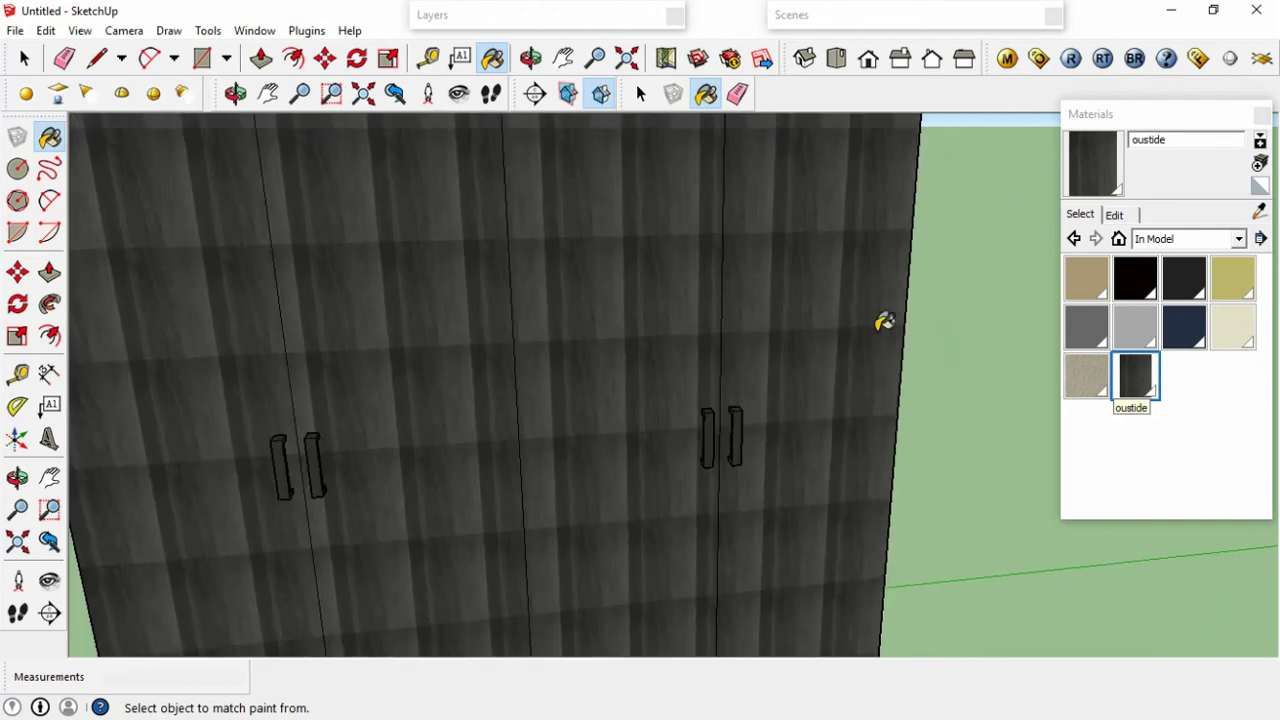
{"action": "left_click", "coordinate": [1116, 215]}
{"action": "left_click", "coordinate": [1082, 215]}
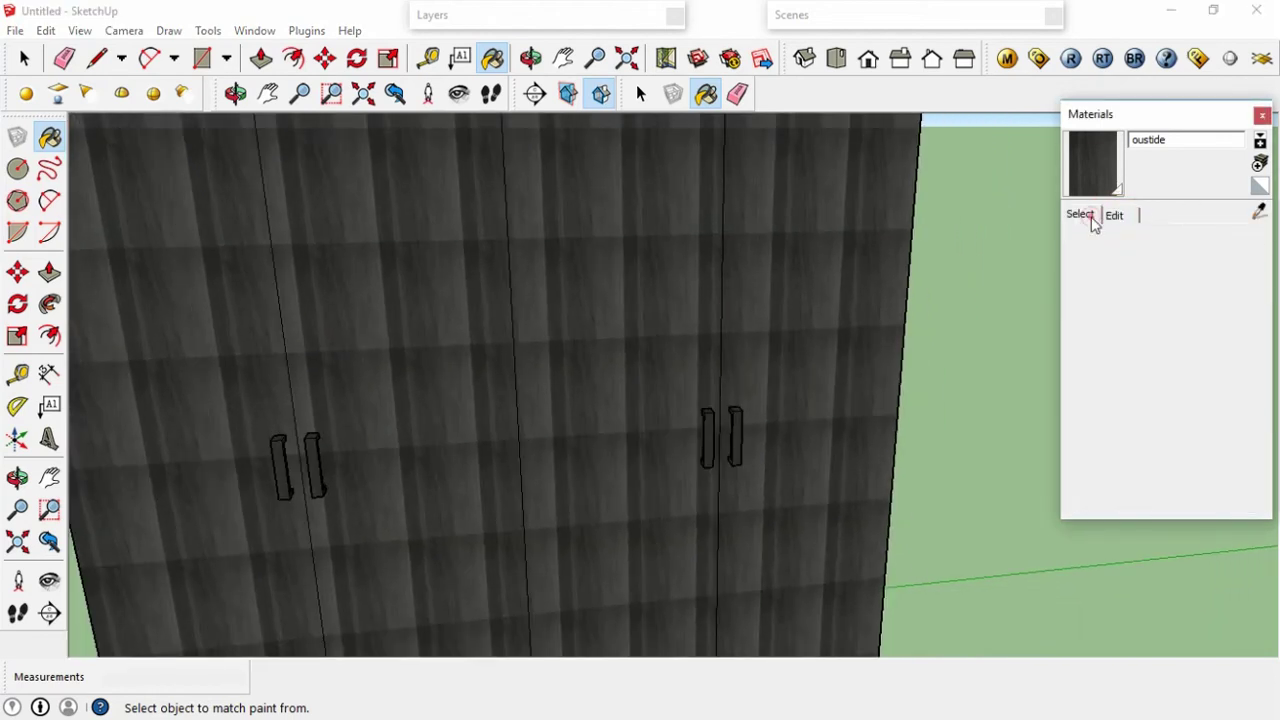
{"action": "key", "text": "ctrl+z"}
Paint the right door with the dark oustide wood, rescaling its texture to 7' by 9' 4".
{"action": "key", "text": "space"}
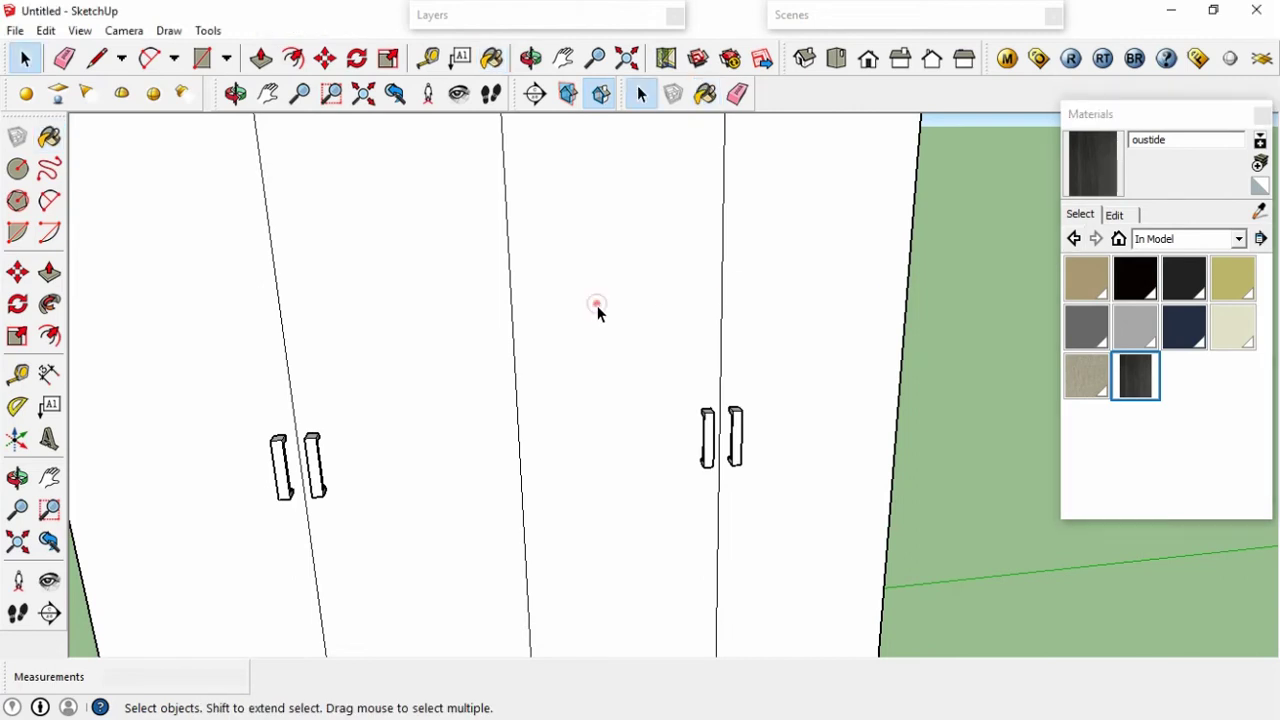
{"action": "left_click", "coordinate": [597, 305]}
{"action": "left_click", "coordinate": [1092, 163]}
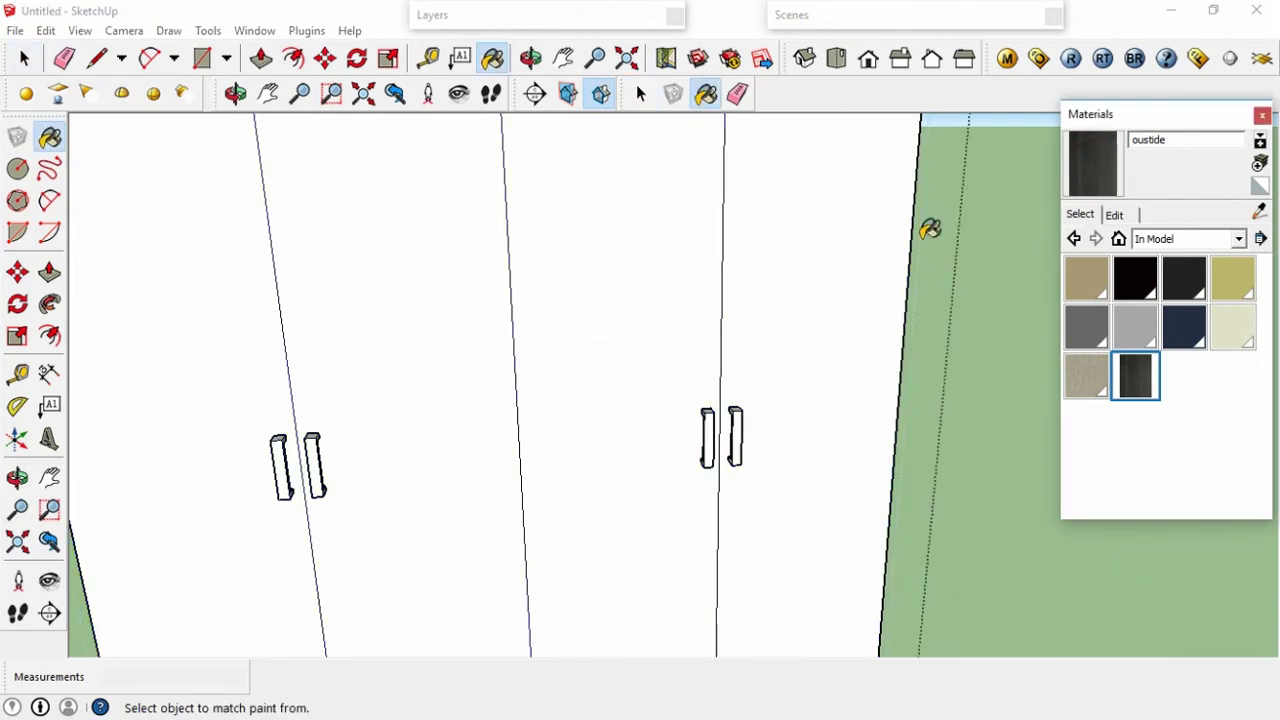
{"action": "left_click", "coordinate": [822, 240], "text": "alt"}
{"action": "left_click", "coordinate": [845, 237]}
{"action": "left_click", "coordinate": [1115, 215]}
{"action": "type", "text": "48"}
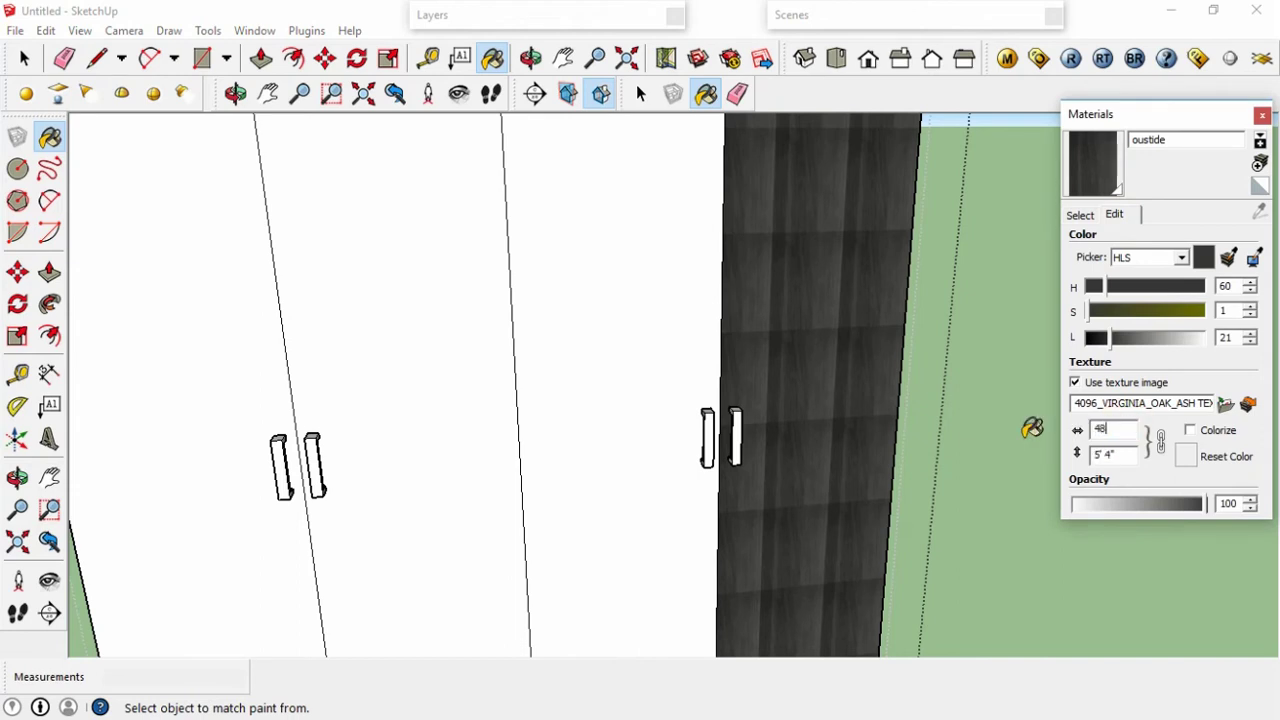
{"action": "type", "text": "84"}
{"action": "key", "text": "Return"}
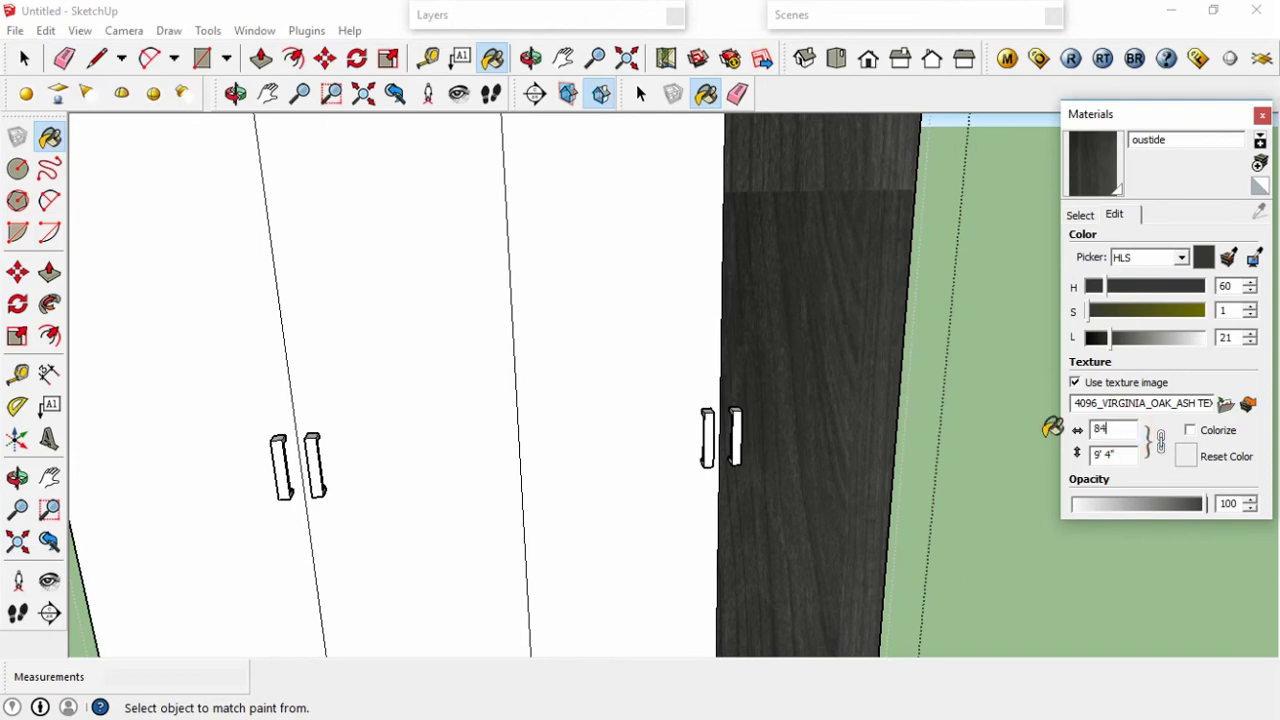
{"action": "key", "text": "Return"}
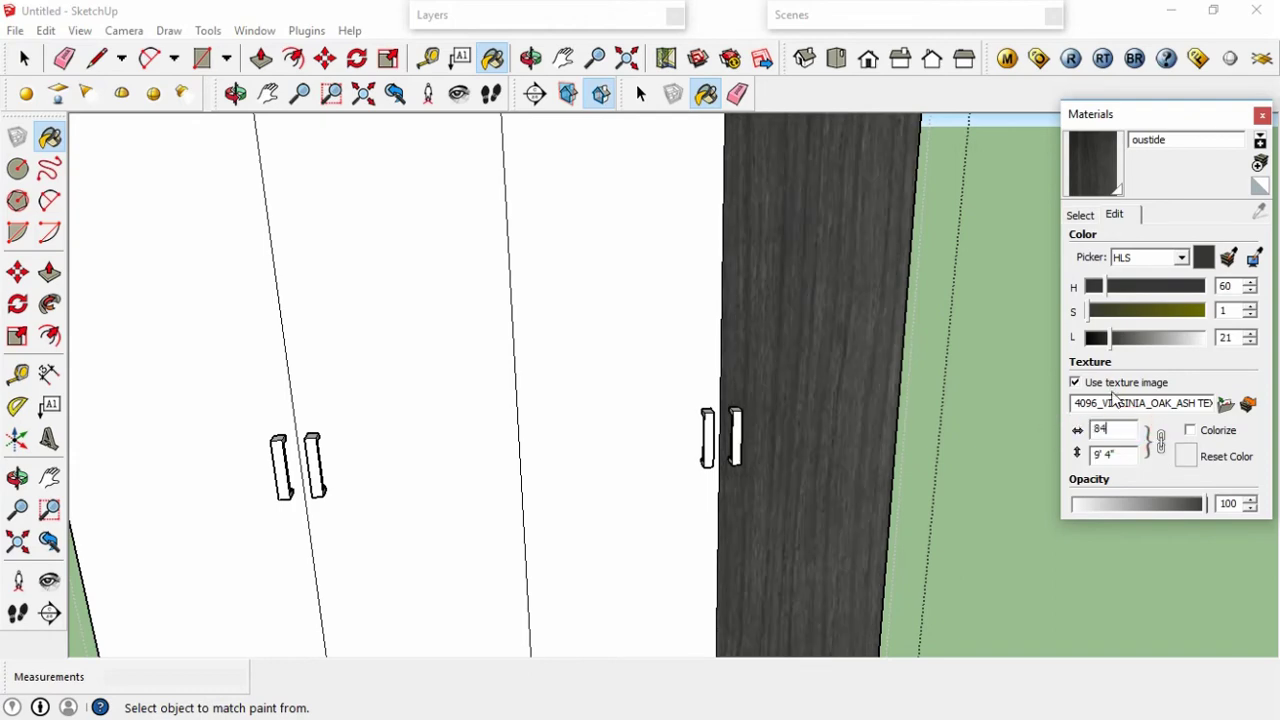
Paint the middle, second and leftmost doors with the same dark wood.
{"action": "left_click", "coordinate": [632, 305]}
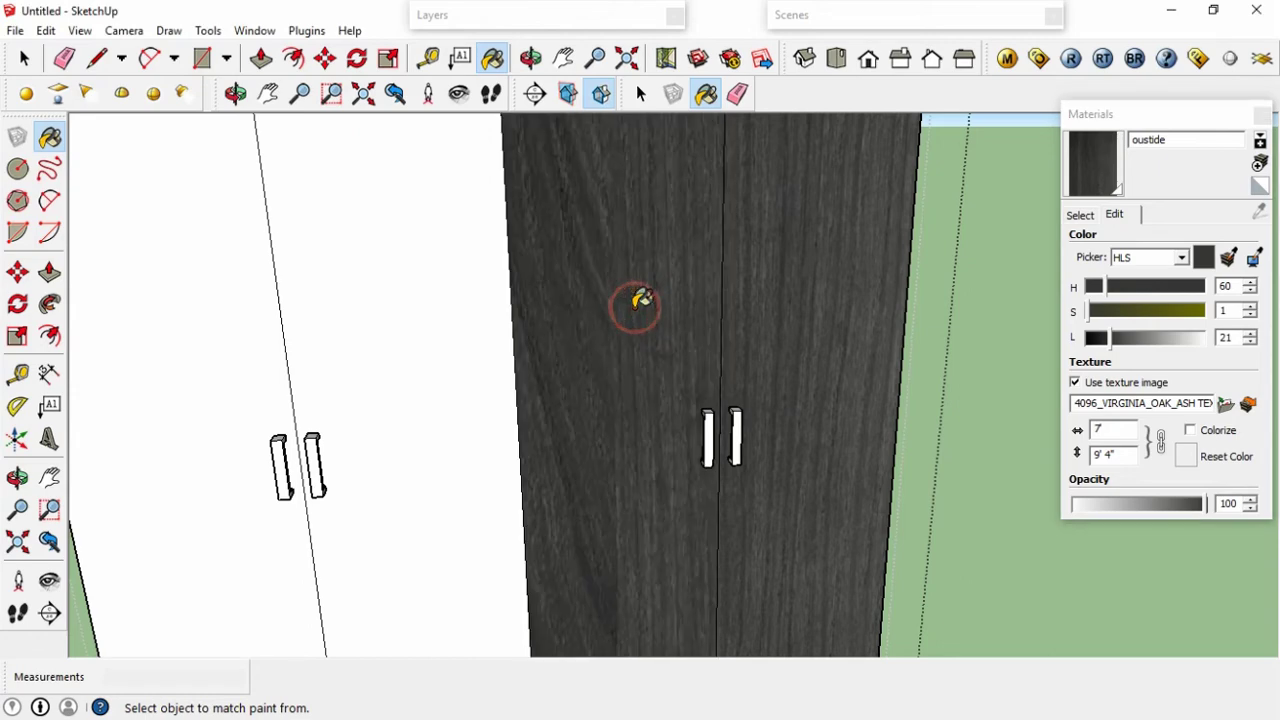
{"action": "scroll", "coordinate": [605, 310], "scroll_direction": "down", "scroll_amount": 4}
{"action": "left_click", "coordinate": [549, 324]}
{"action": "left_click", "coordinate": [411, 331]}
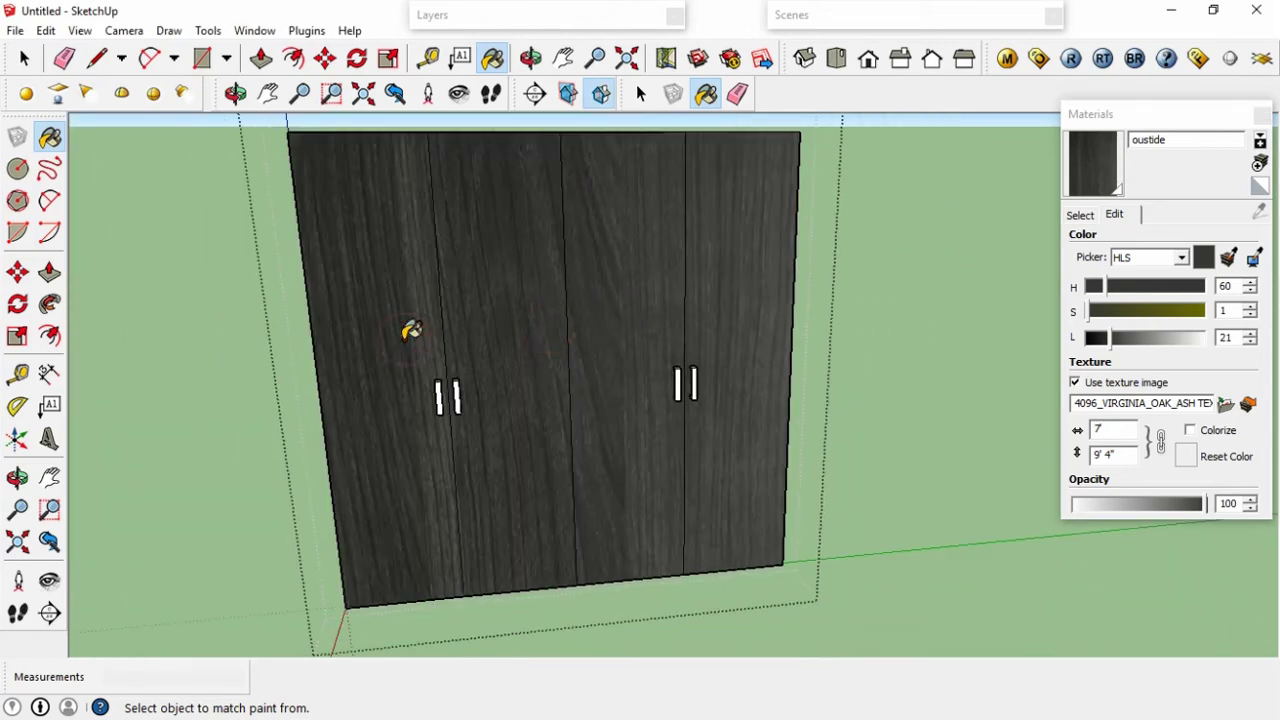
{"action": "scroll", "coordinate": [467, 369], "scroll_direction": "up", "scroll_amount": 2}
{"action": "scroll", "coordinate": [460, 370], "scroll_direction": "up", "scroll_amount": 2}
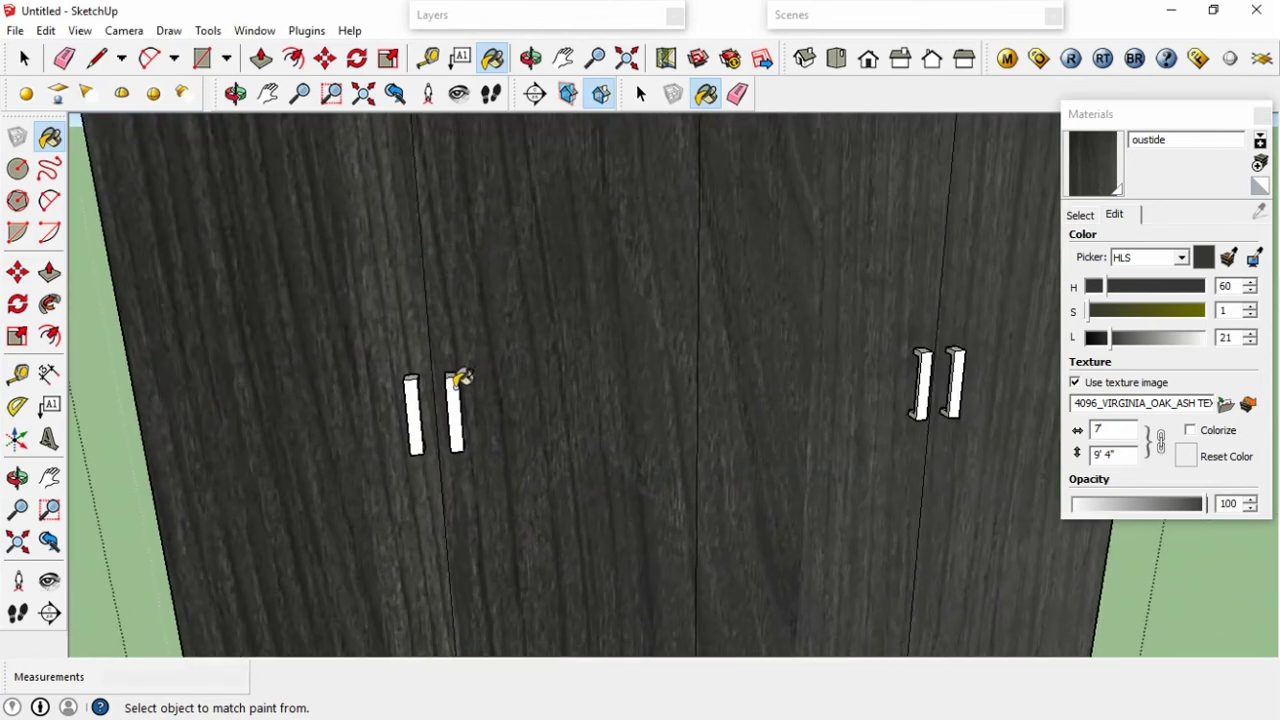
{"action": "scroll", "coordinate": [460, 370], "scroll_direction": "up", "scroll_amount": 1}
{"action": "mouse_move", "coordinate": [479, 371]}
{"action": "middle_mouse_down"}
{"action": "mouse_move", "coordinate": [694, 309]}
{"action": "mouse_move", "coordinate": [634, 331]}
{"action": "mouse_move", "coordinate": [680, 320]}
{"action": "middle_mouse_up"}
{"action": "left_click", "coordinate": [1094, 217]}
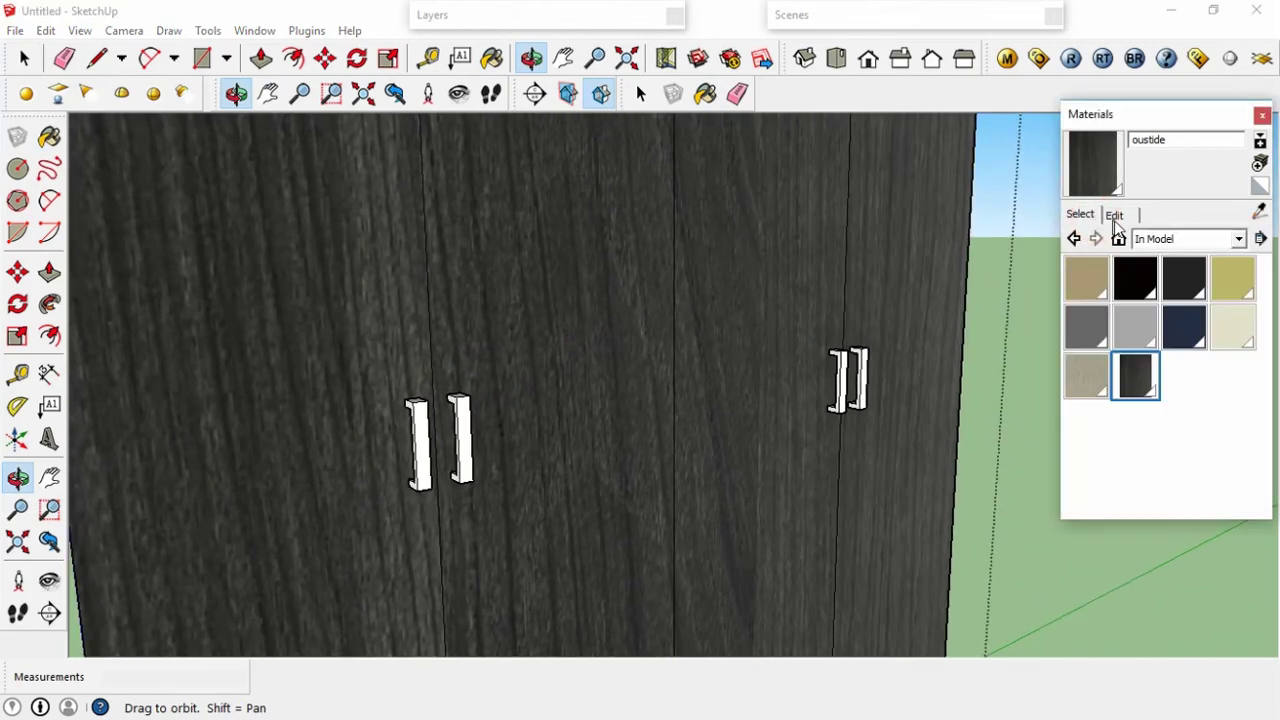
Choose Metal_Corrugated_Shiny from the Metal material library.
{"action": "left_click", "coordinate": [1141, 320]}
{"action": "left_click", "coordinate": [1200, 240]}
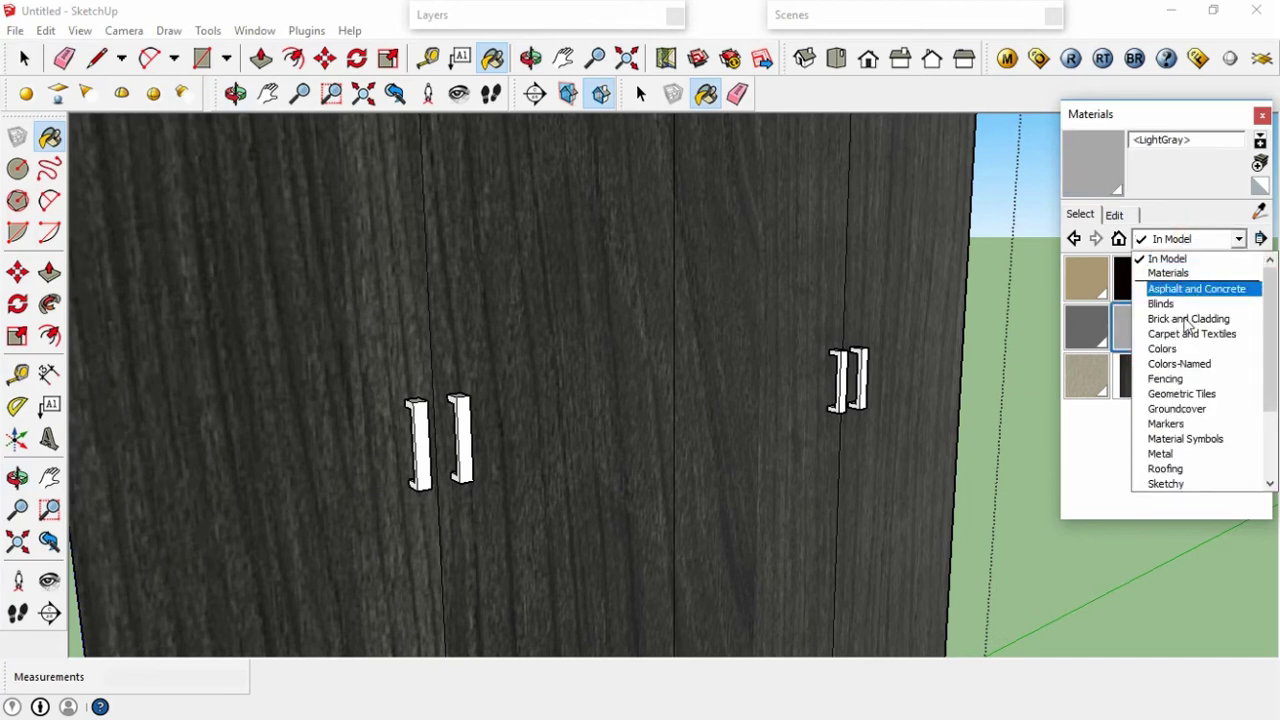
{"action": "scroll", "coordinate": [1178, 415], "scroll_direction": "down", "scroll_amount": 1}
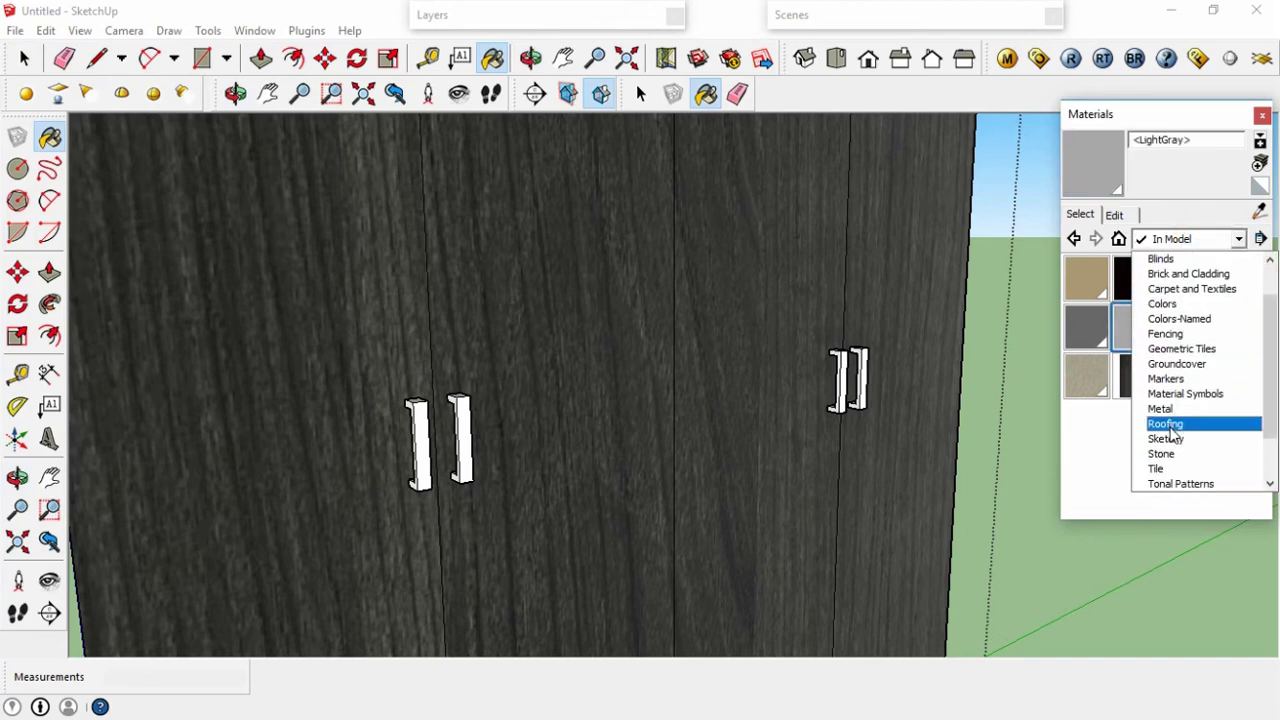
{"action": "left_click", "coordinate": [1165, 408]}
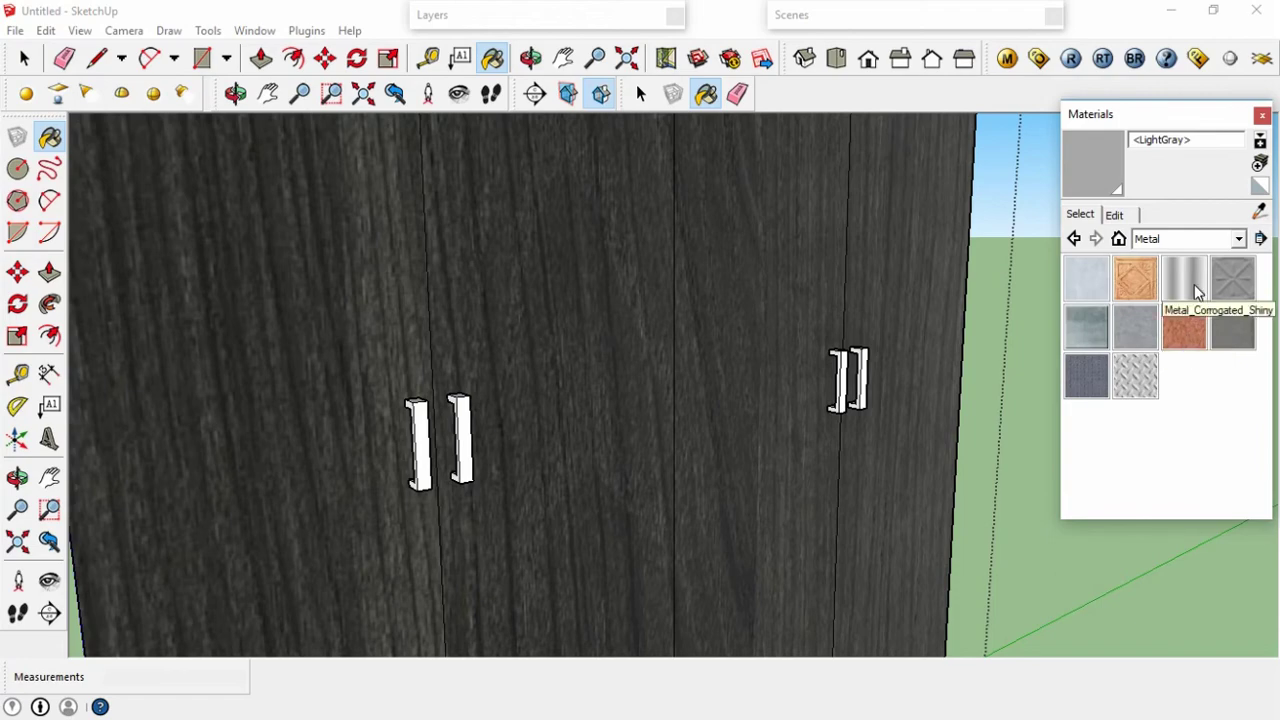
{"action": "left_click", "coordinate": [1184, 278]}
{"action": "scroll", "coordinate": [425, 405], "scroll_direction": "up", "scroll_amount": 2}
{"action": "scroll", "coordinate": [424, 410], "scroll_direction": "up", "scroll_amount": 1}
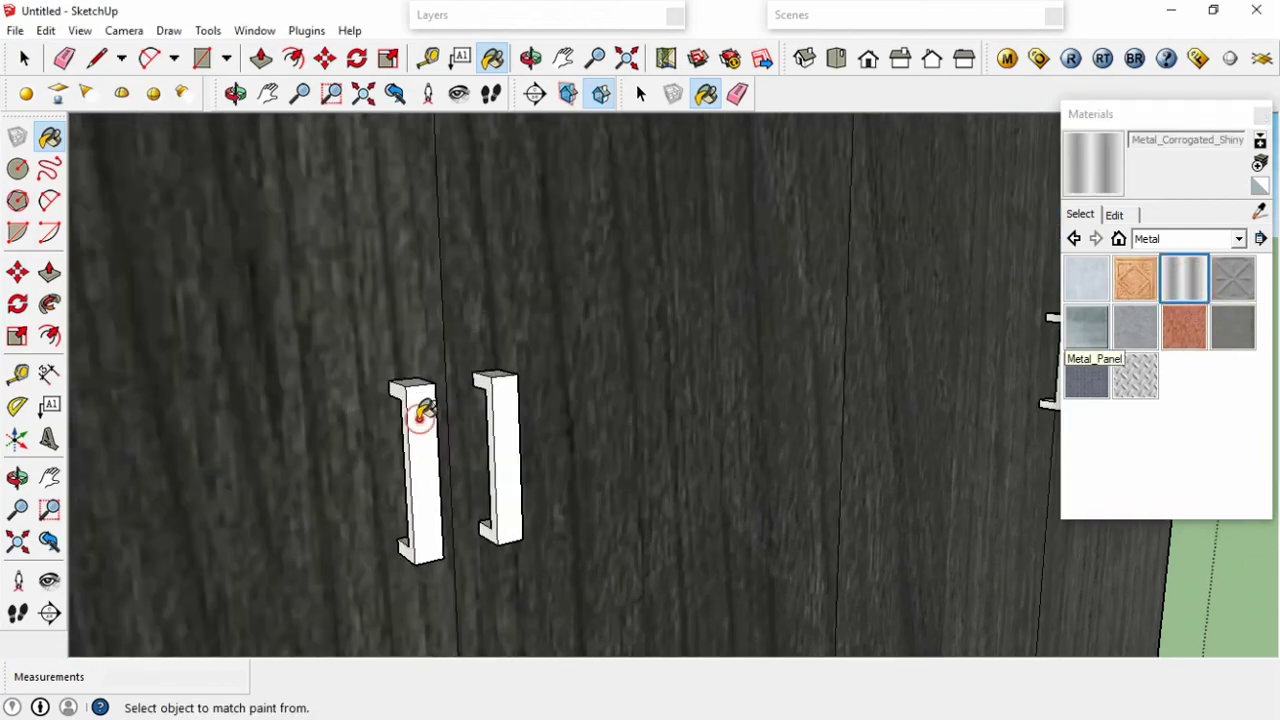
{"action": "scroll", "coordinate": [425, 405], "scroll_direction": "up", "scroll_amount": 1}
Paint the door handles with the Metal_Corrugated_Shiny finish.
{"action": "key", "text": "space"}
{"action": "left_click", "coordinate": [420, 410]}
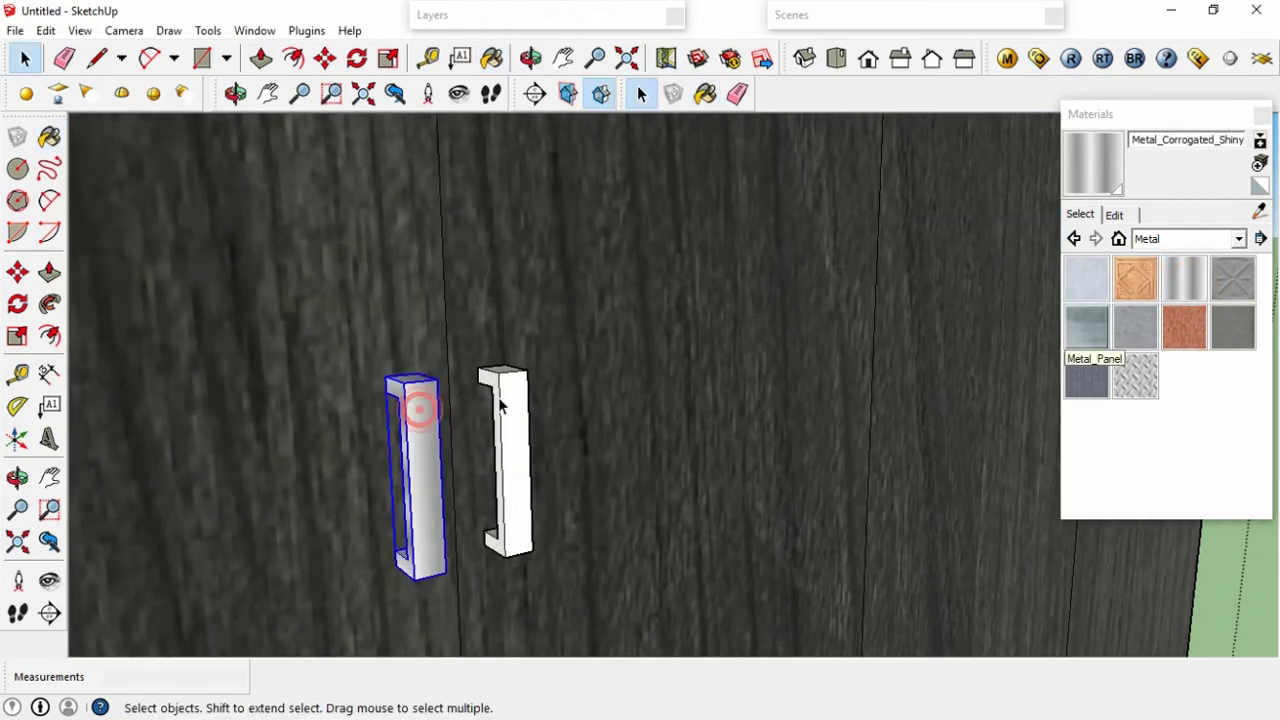
{"action": "left_click", "coordinate": [503, 403]}
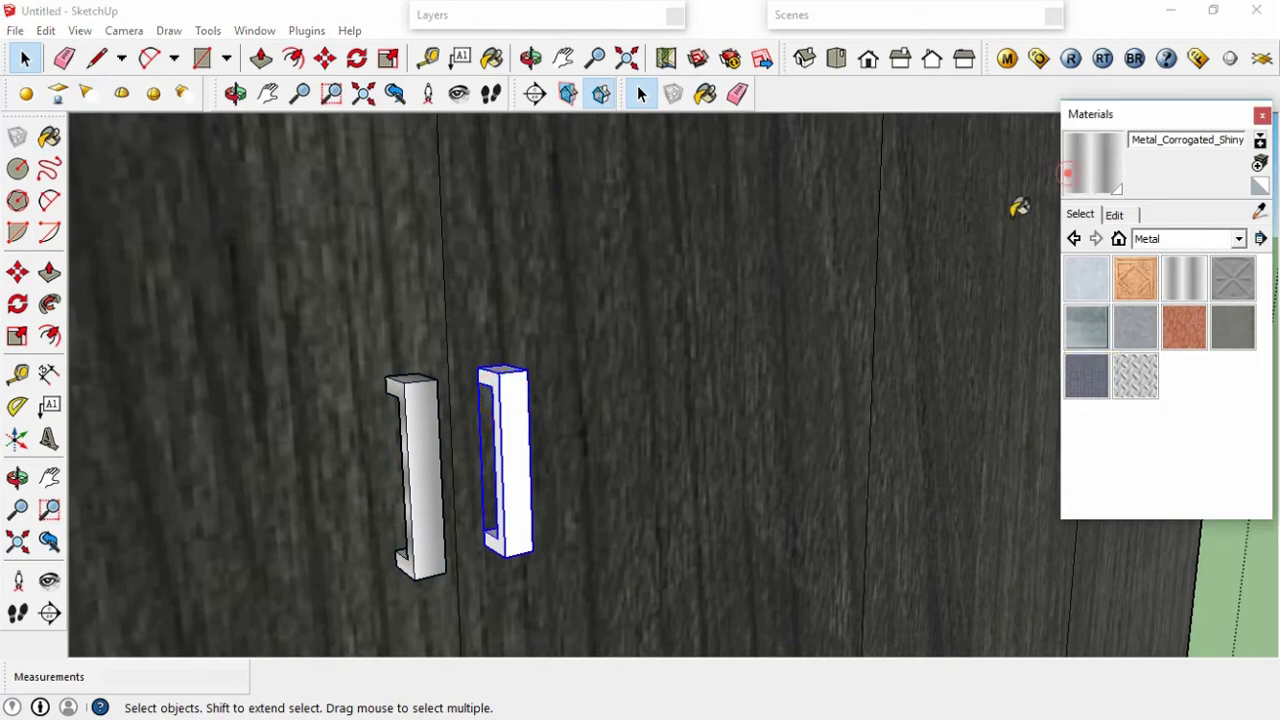
{"action": "key", "text": "b"}
{"action": "scroll", "coordinate": [510, 395], "scroll_direction": "down", "scroll_amount": 2}
{"action": "scroll", "coordinate": [510, 395], "scroll_direction": "down", "scroll_amount": 2}
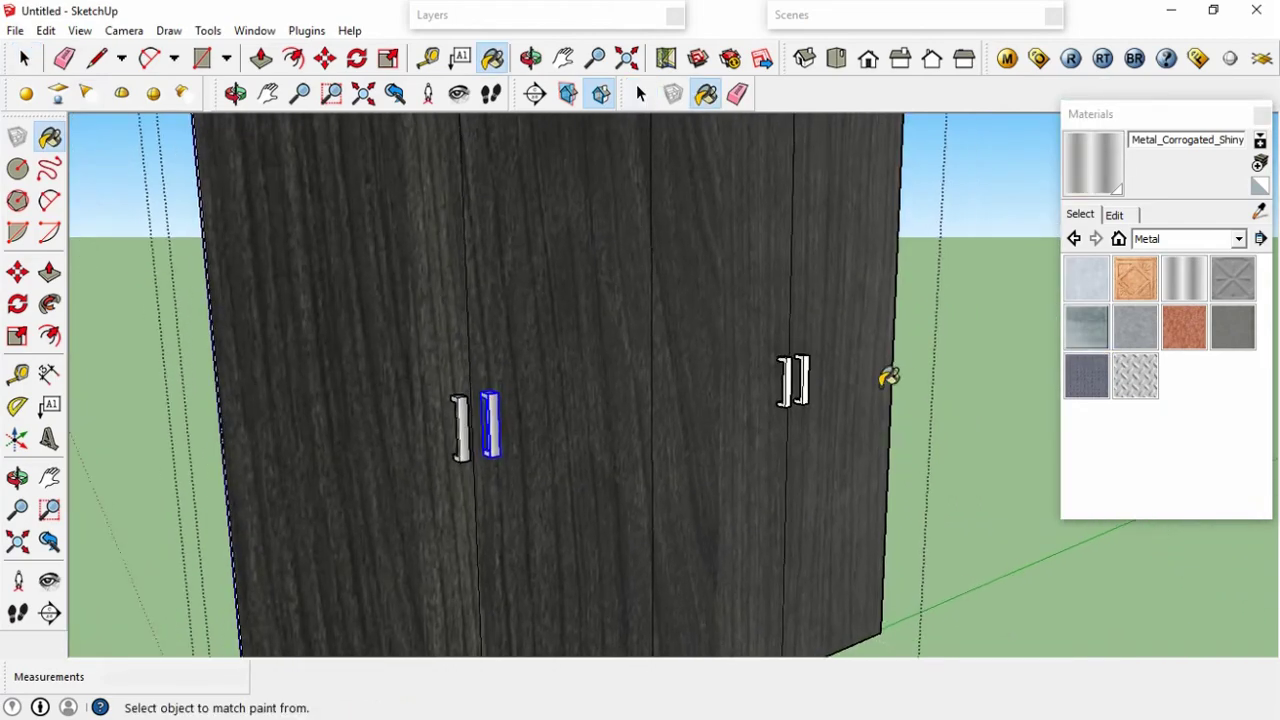
{"action": "scroll", "coordinate": [800, 375], "scroll_direction": "up", "scroll_amount": 3}
{"action": "left_click", "coordinate": [790, 358]}
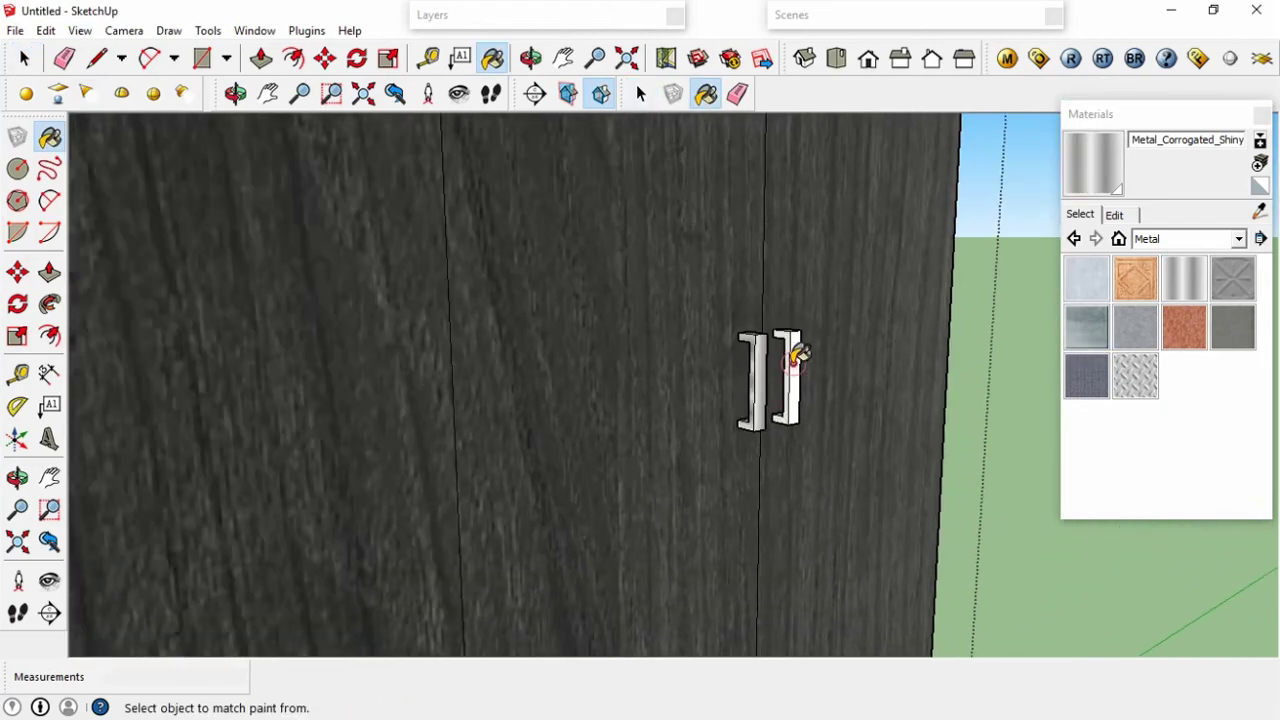
{"action": "scroll", "coordinate": [792, 345], "scroll_direction": "down", "scroll_amount": 1}
{"action": "scroll", "coordinate": [790, 340], "scroll_direction": "down", "scroll_amount": 2}
{"action": "scroll", "coordinate": [790, 335], "scroll_direction": "down", "scroll_amount": 2}
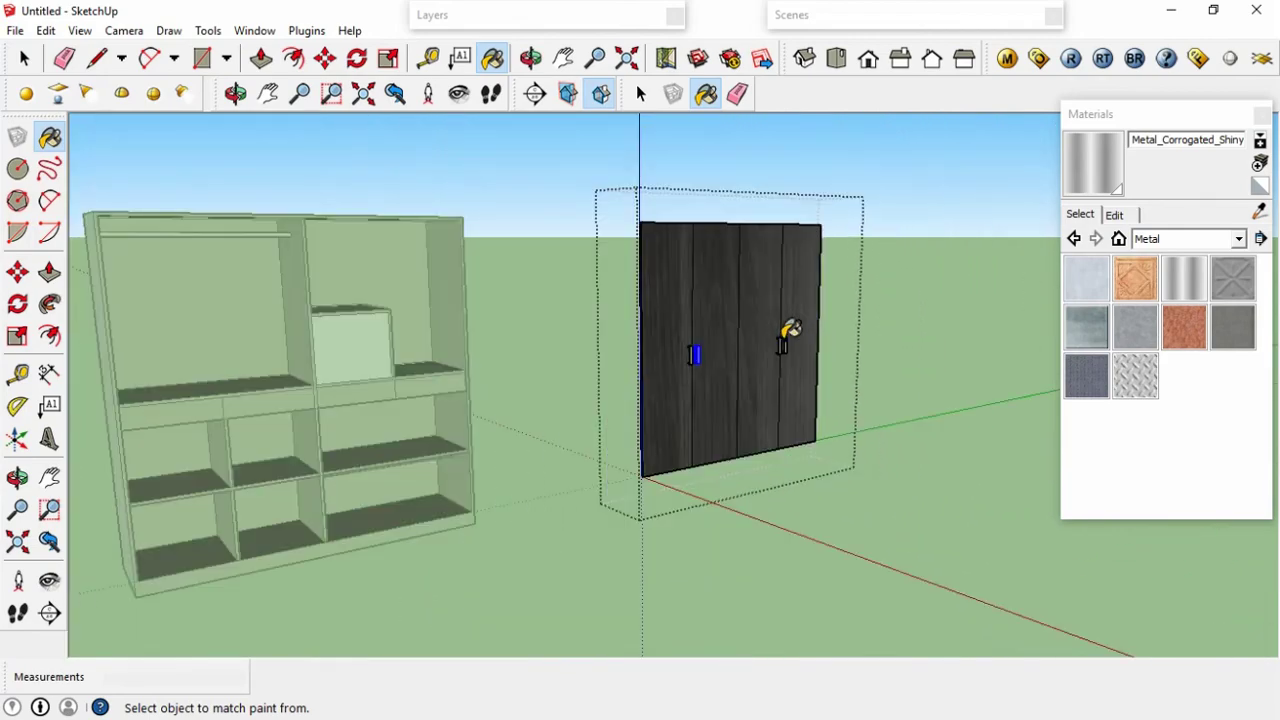
Exit the wardrobe group and box-select the open shelving unit into one group.
{"action": "key", "text": "space"}
{"action": "left_click", "coordinate": [934, 337]}
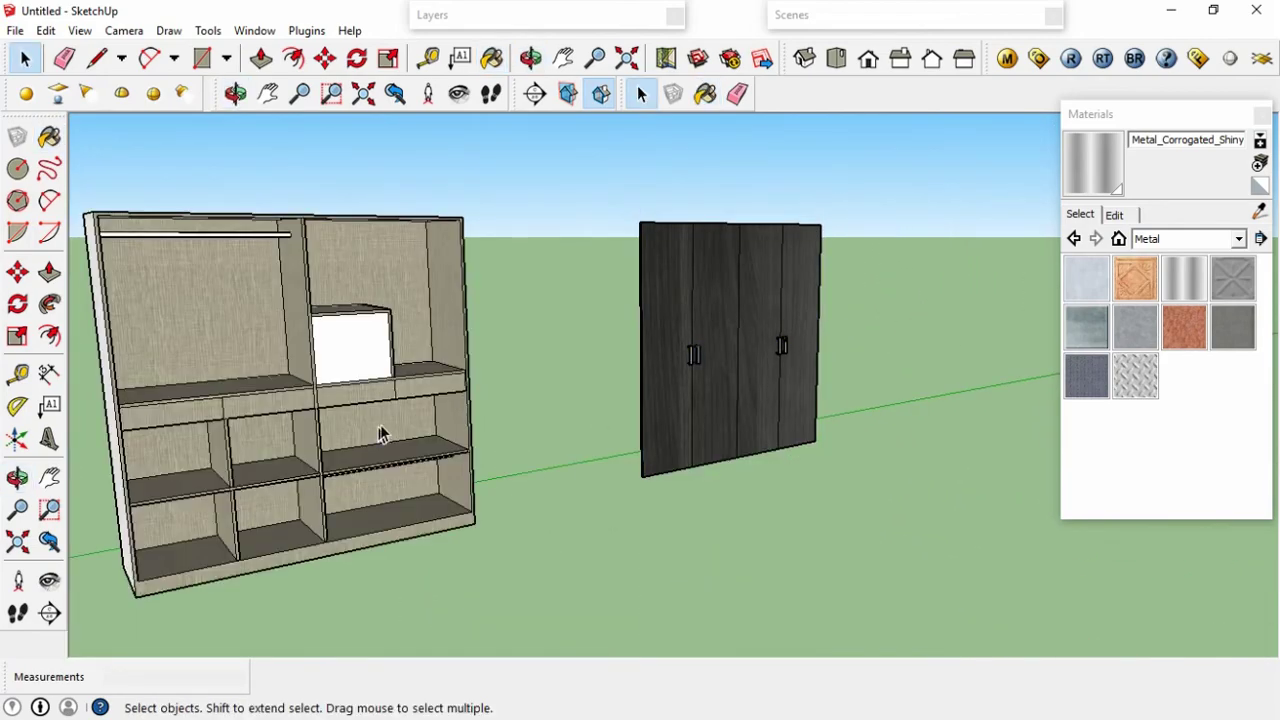
{"action": "left_click", "coordinate": [256, 378]}
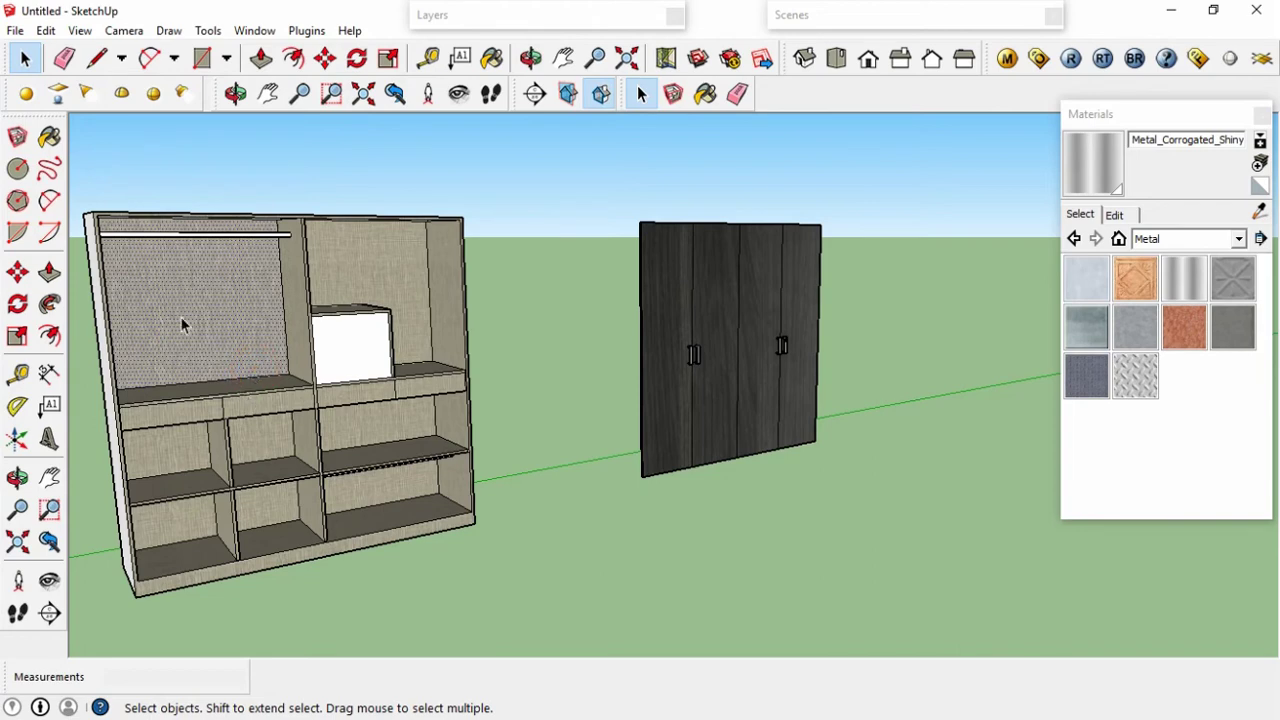
{"action": "scroll", "coordinate": [84, 218], "scroll_direction": "down", "scroll_amount": 1}
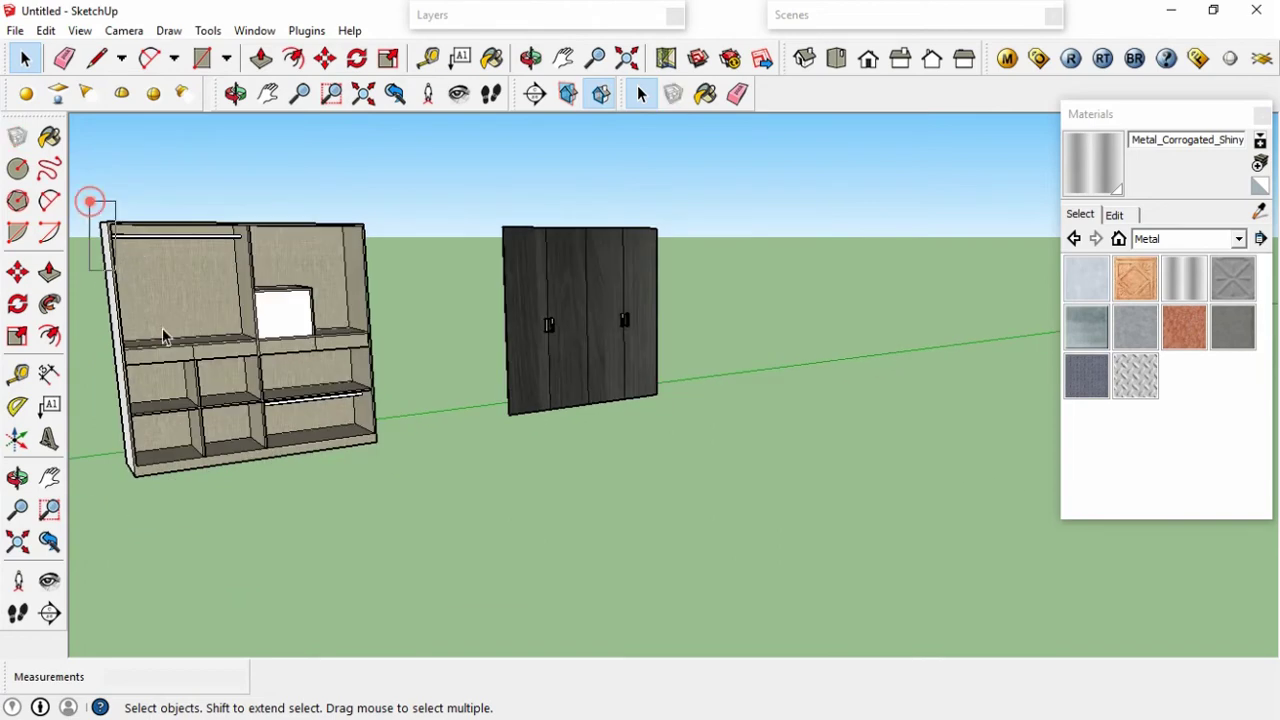
{"action": "left_click_drag", "start_coordinate": [163, 336], "coordinate": [409, 500]}
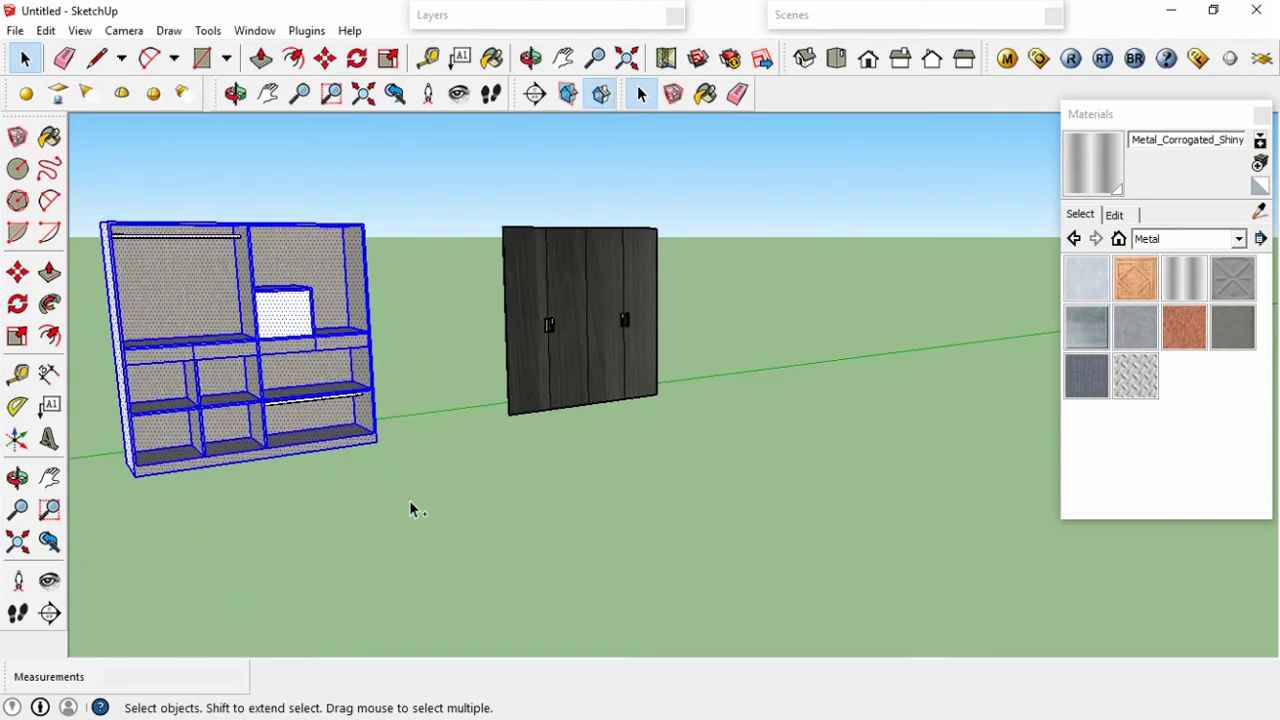
{"action": "right_click", "coordinate": [200, 333]}
{"action": "left_click", "coordinate": [284, 494]}
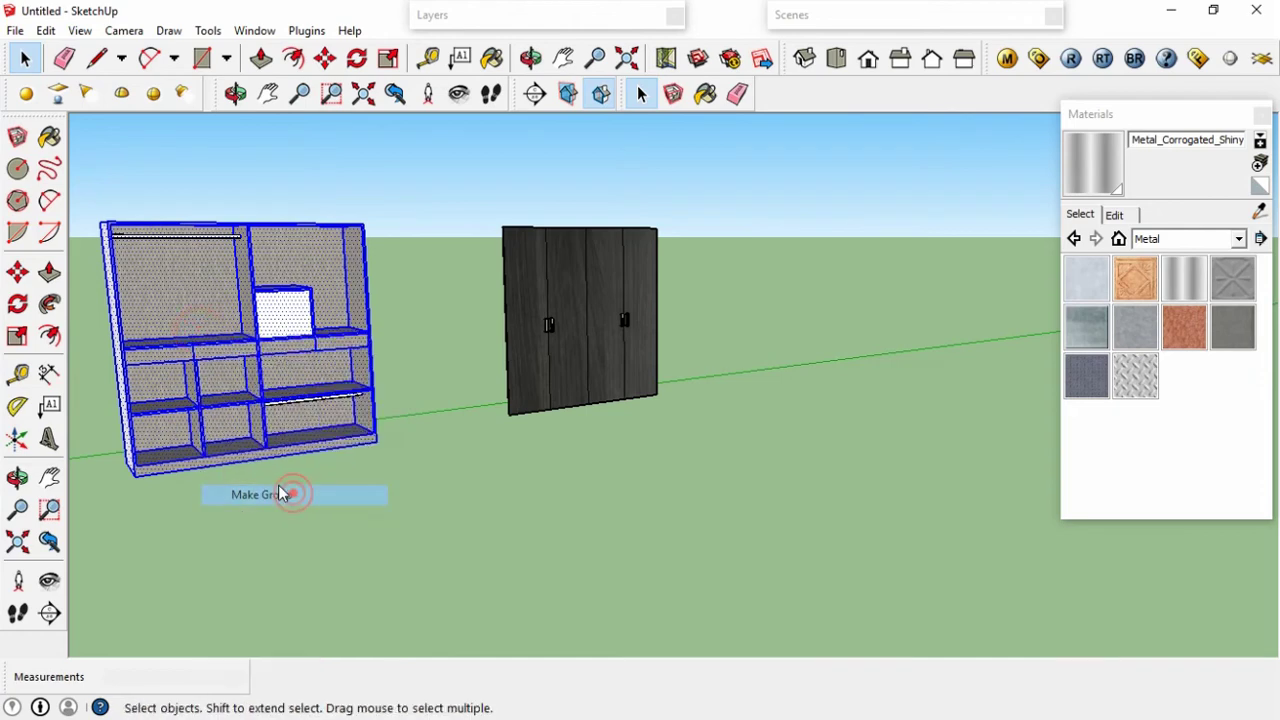
Move the unit from its bottom corner to the wardrobe's bottom corner.
{"action": "key", "text": "m"}
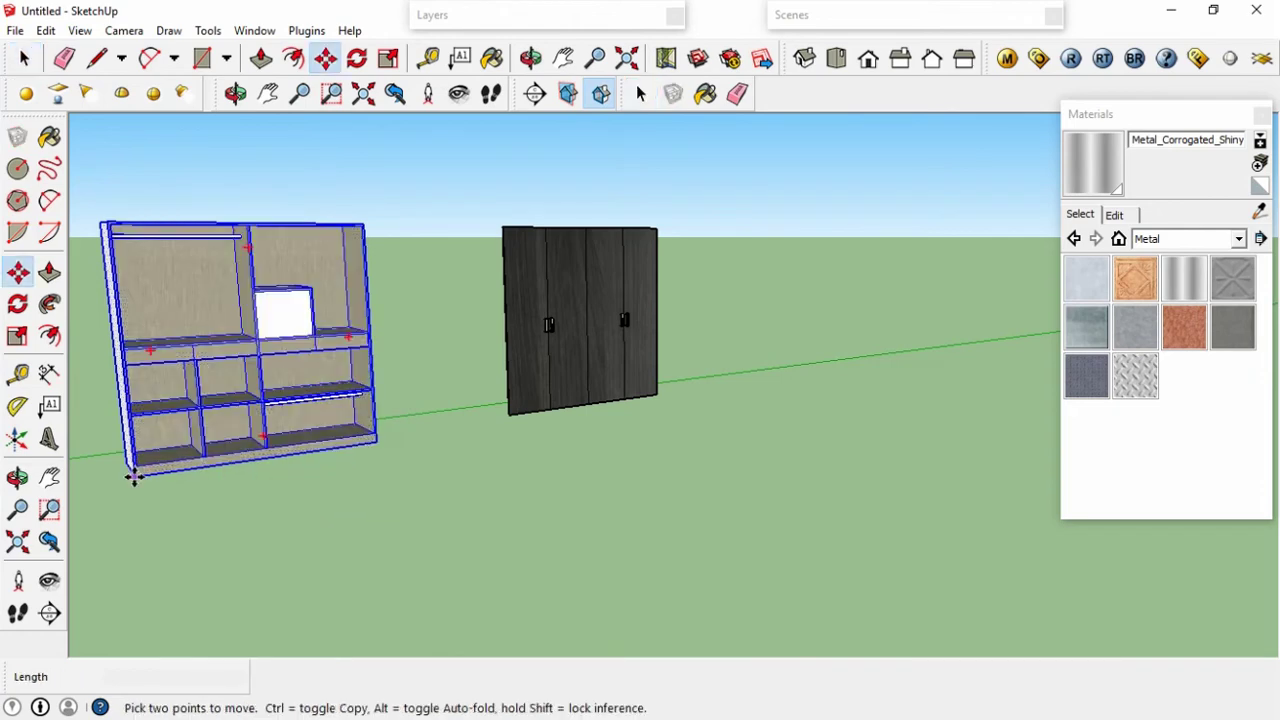
{"action": "left_click", "coordinate": [135, 479], "text": "ctrl"}
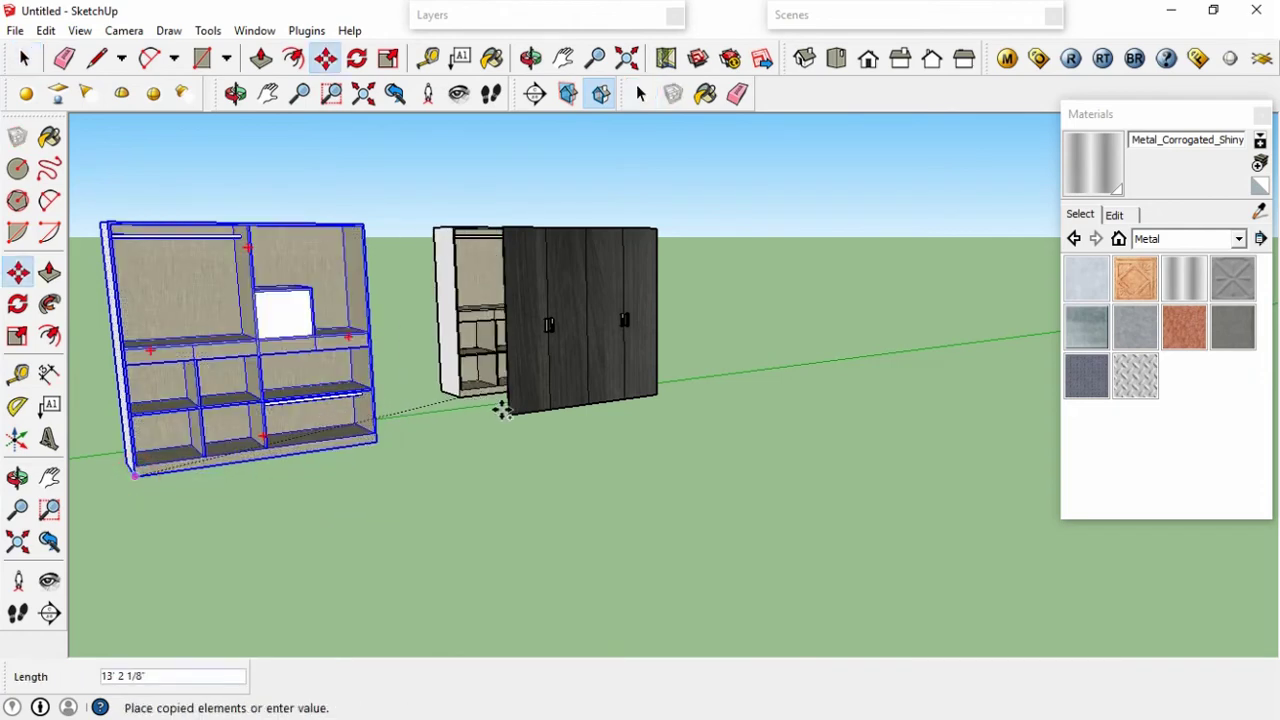
{"action": "scroll", "coordinate": [507, 414], "scroll_direction": "up", "scroll_amount": 1}
{"action": "scroll", "coordinate": [507, 415], "scroll_direction": "up", "scroll_amount": 2}
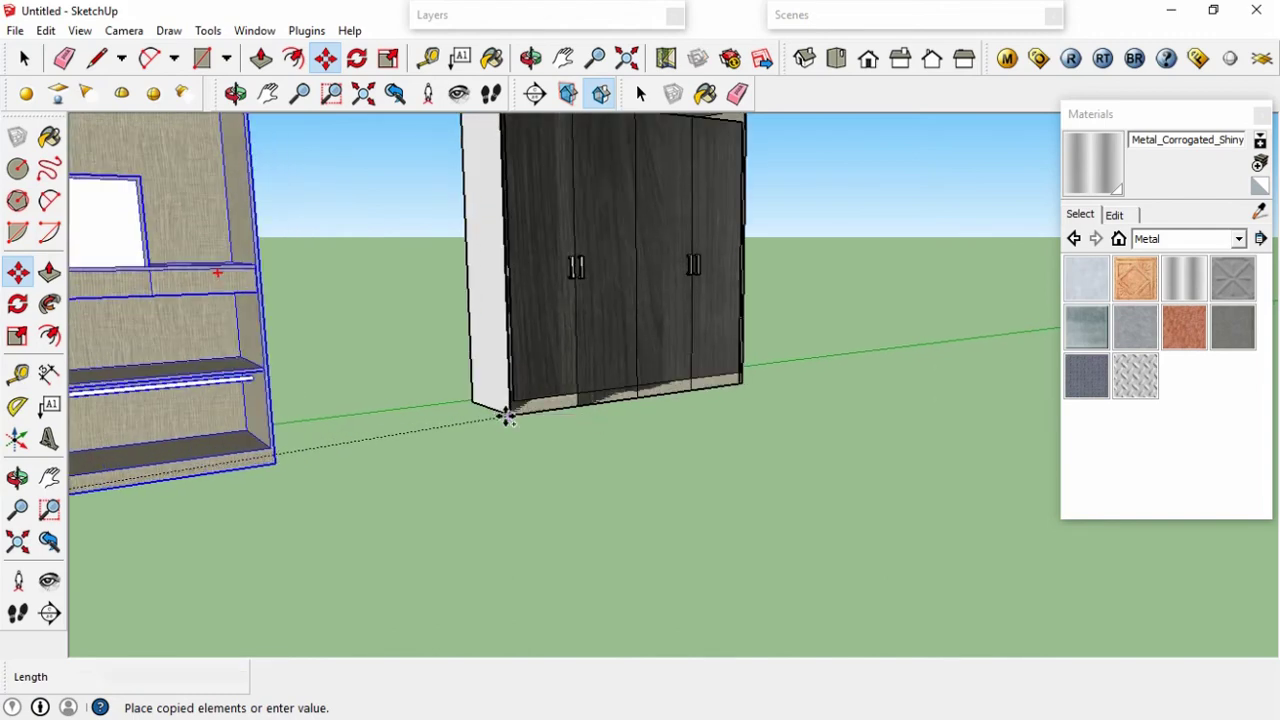
{"action": "scroll", "coordinate": [508, 415], "scroll_direction": "up", "scroll_amount": 2}
{"action": "scroll", "coordinate": [515, 410], "scroll_direction": "up", "scroll_amount": 1}
{"action": "scroll", "coordinate": [515, 410], "scroll_direction": "up", "scroll_amount": 2}
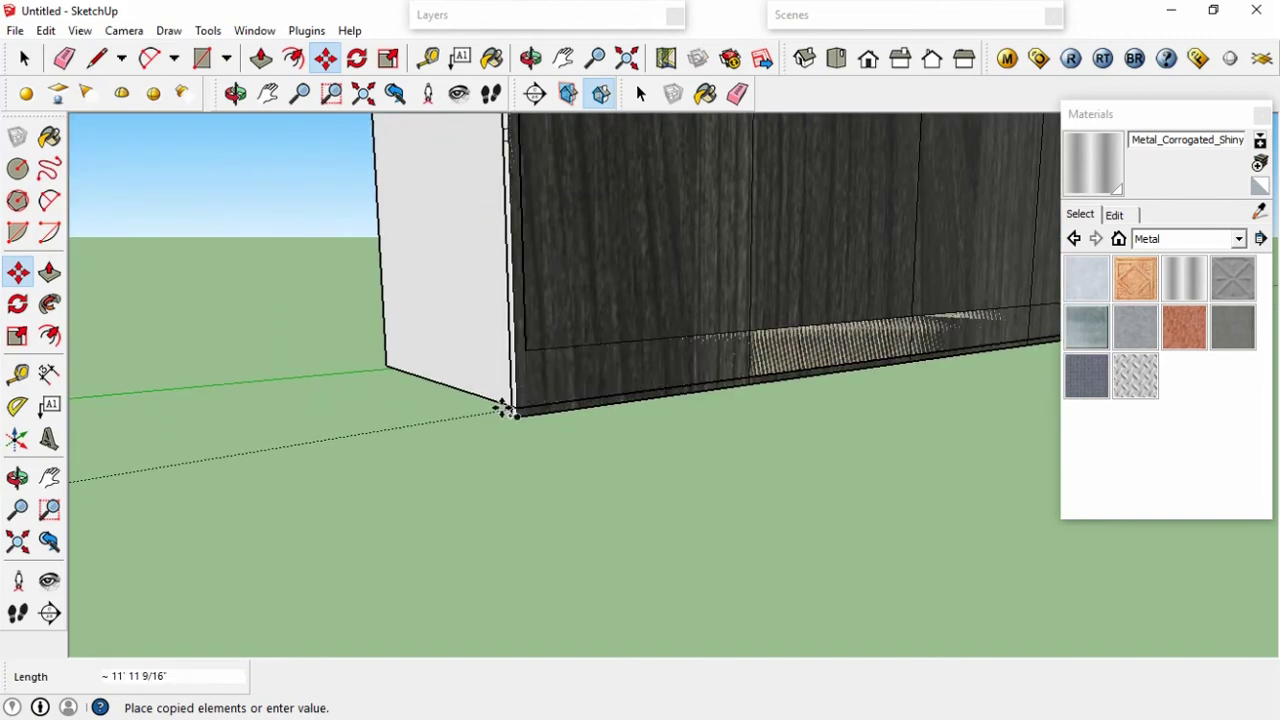
{"action": "scroll", "coordinate": [503, 409], "scroll_direction": "up", "scroll_amount": 1}
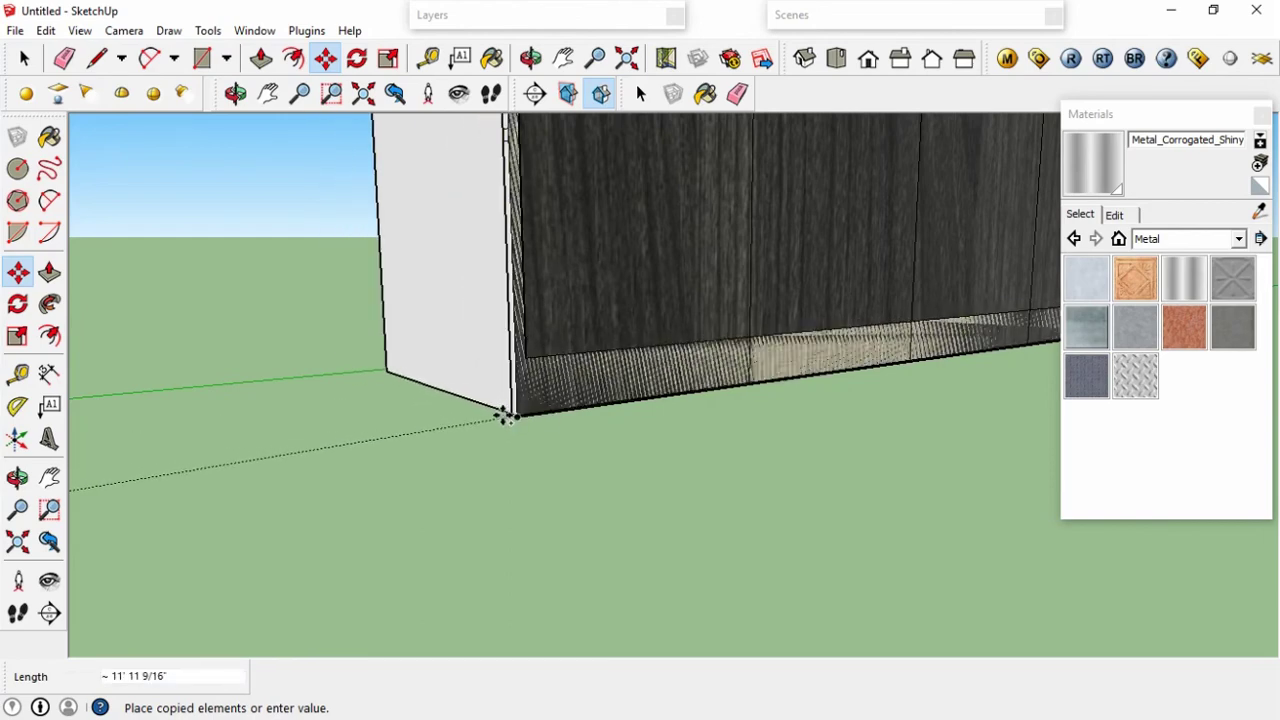
{"action": "scroll", "coordinate": [508, 416], "scroll_direction": "up", "scroll_amount": 1}
{"action": "scroll", "coordinate": [508, 418], "scroll_direction": "up", "scroll_amount": 1}
{"action": "scroll", "coordinate": [509, 416], "scroll_direction": "up", "scroll_amount": 1}
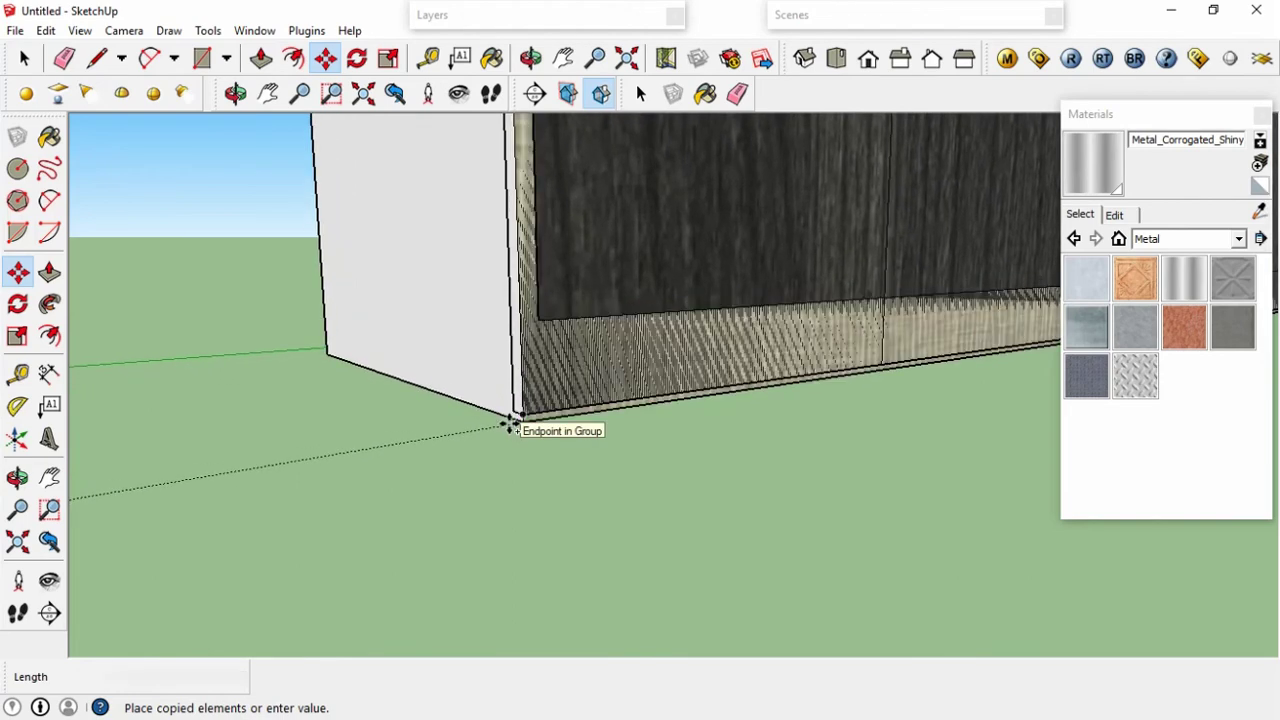
{"action": "scroll", "coordinate": [510, 414], "scroll_direction": "up", "scroll_amount": 1}
{"action": "left_click", "coordinate": [510, 414]}
{"action": "scroll", "coordinate": [510, 414], "scroll_direction": "down", "scroll_amount": 1}
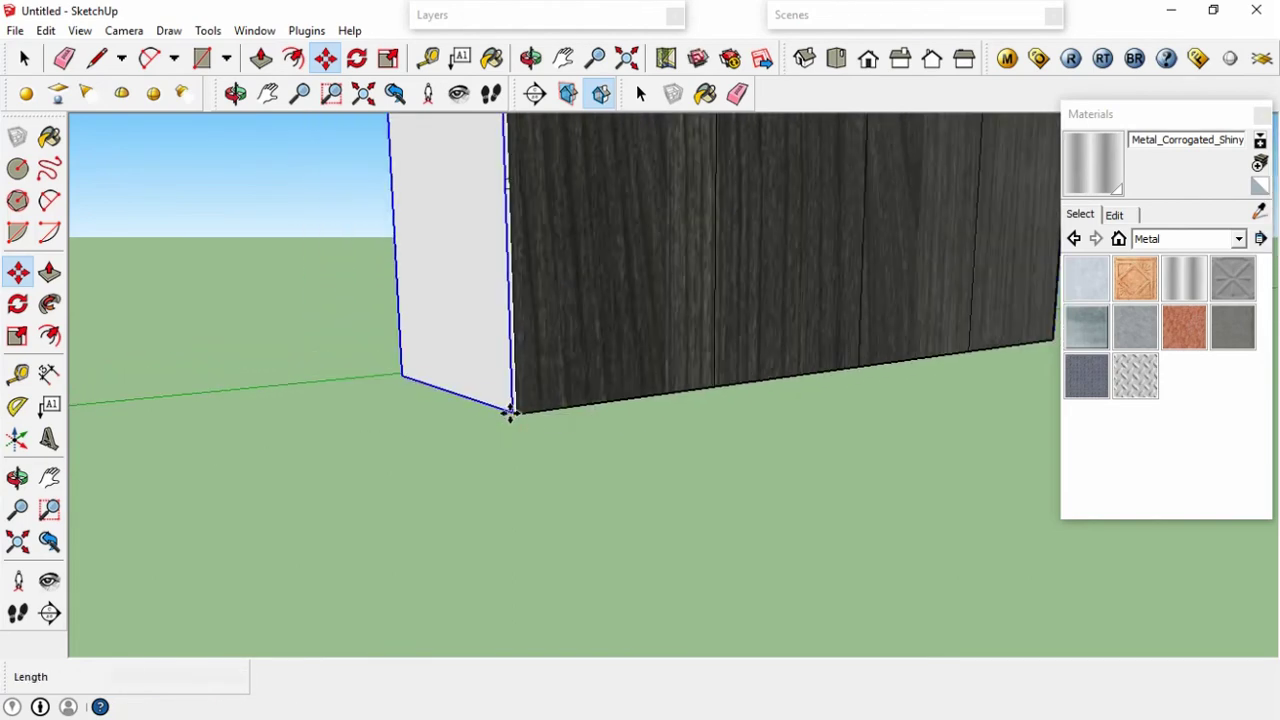
{"action": "scroll", "coordinate": [510, 414], "scroll_direction": "down", "scroll_amount": 2}
{"action": "scroll", "coordinate": [510, 414], "scroll_direction": "down", "scroll_amount": 1}
{"action": "scroll", "coordinate": [510, 414], "scroll_direction": "down", "scroll_amount": 2}
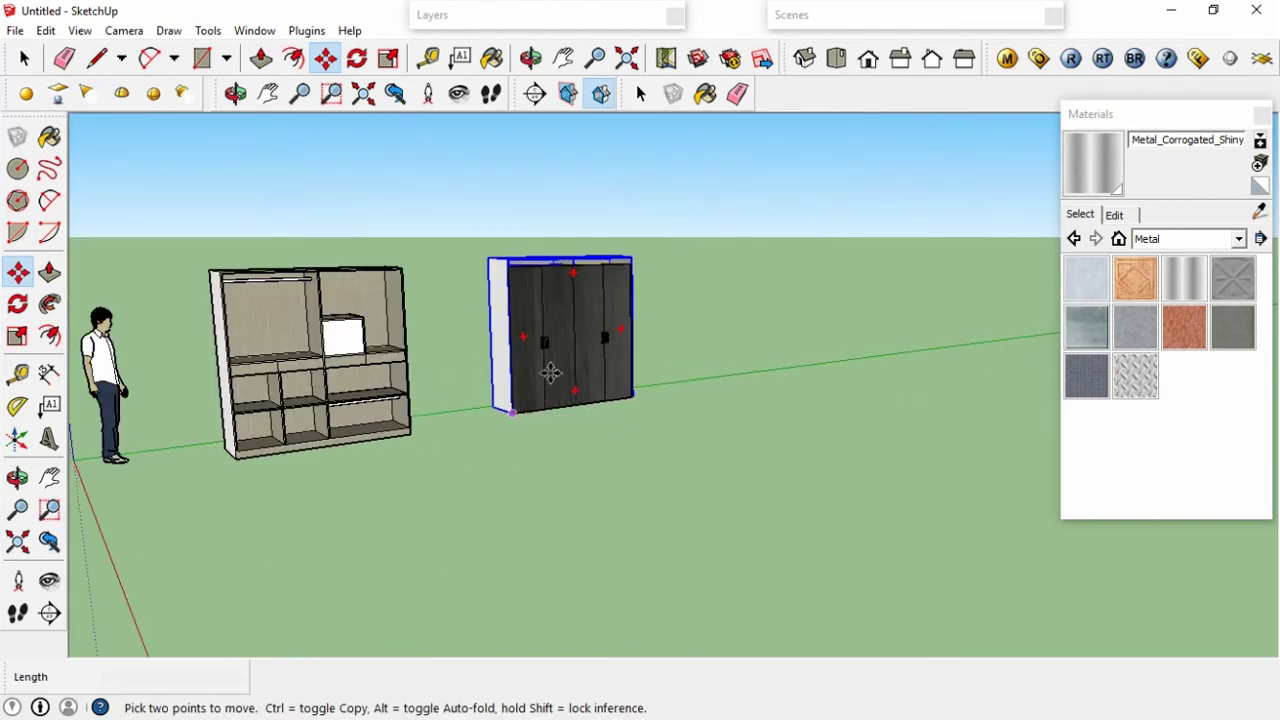
Raise the wardrobe's door group 3 3/4" to expose the light plinth.
{"action": "key", "text": "space"}
{"action": "left_click", "coordinate": [680, 258]}
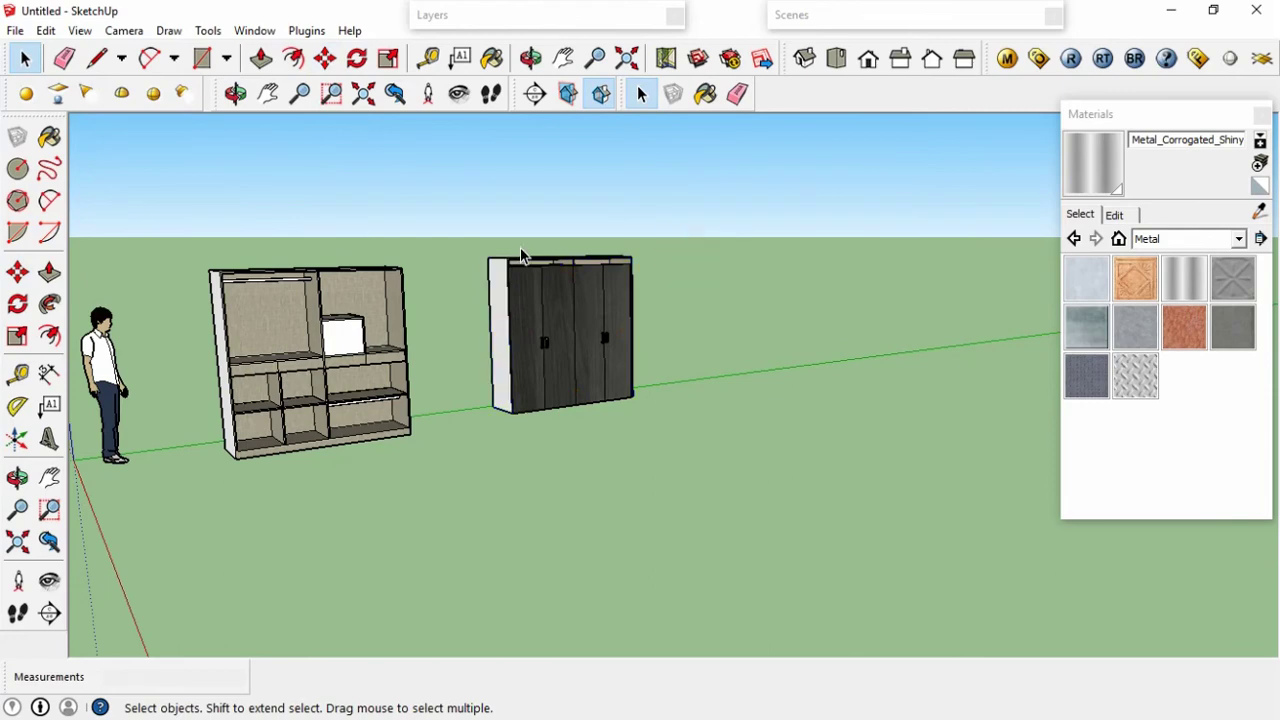
{"action": "scroll", "coordinate": [550, 280], "scroll_direction": "up", "scroll_amount": 2}
{"action": "scroll", "coordinate": [558, 292], "scroll_direction": "up", "scroll_amount": 1}
{"action": "scroll", "coordinate": [531, 531], "scroll_direction": "up", "scroll_amount": 2}
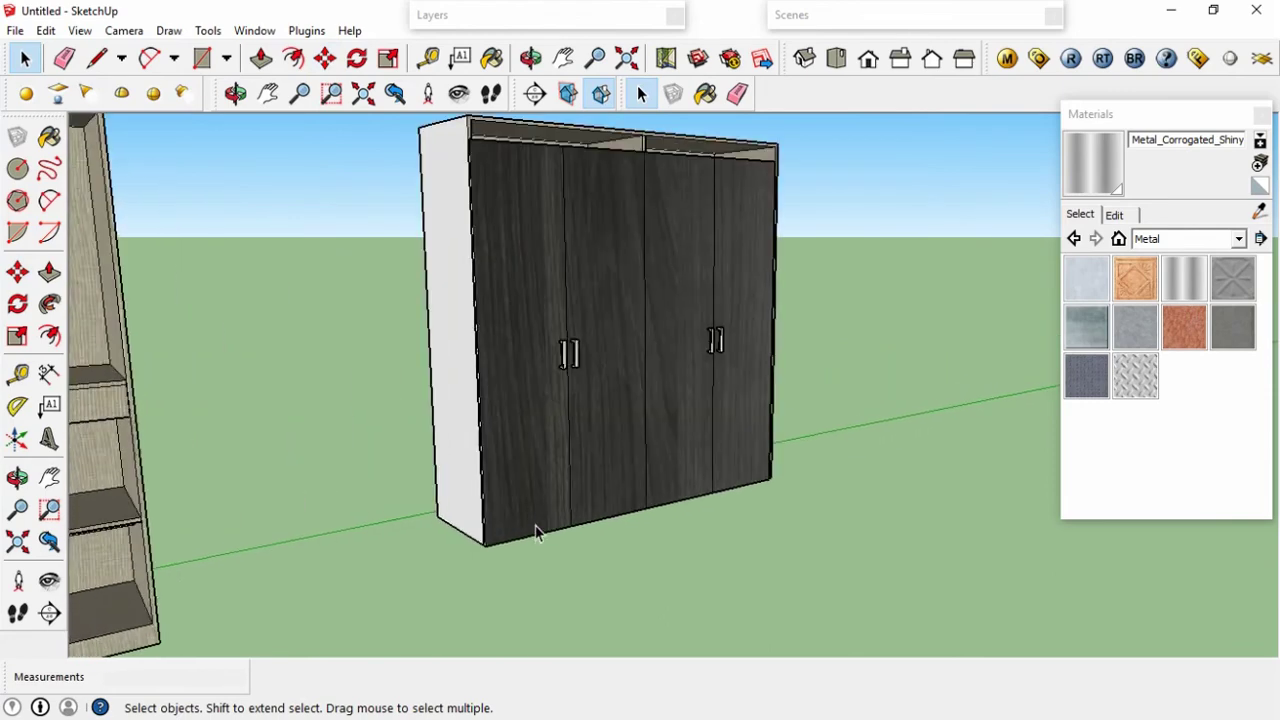
{"action": "scroll", "coordinate": [531, 533], "scroll_direction": "up", "scroll_amount": 1}
{"action": "middle_click_drag", "start_coordinate": [531, 520], "coordinate": [597, 512]}
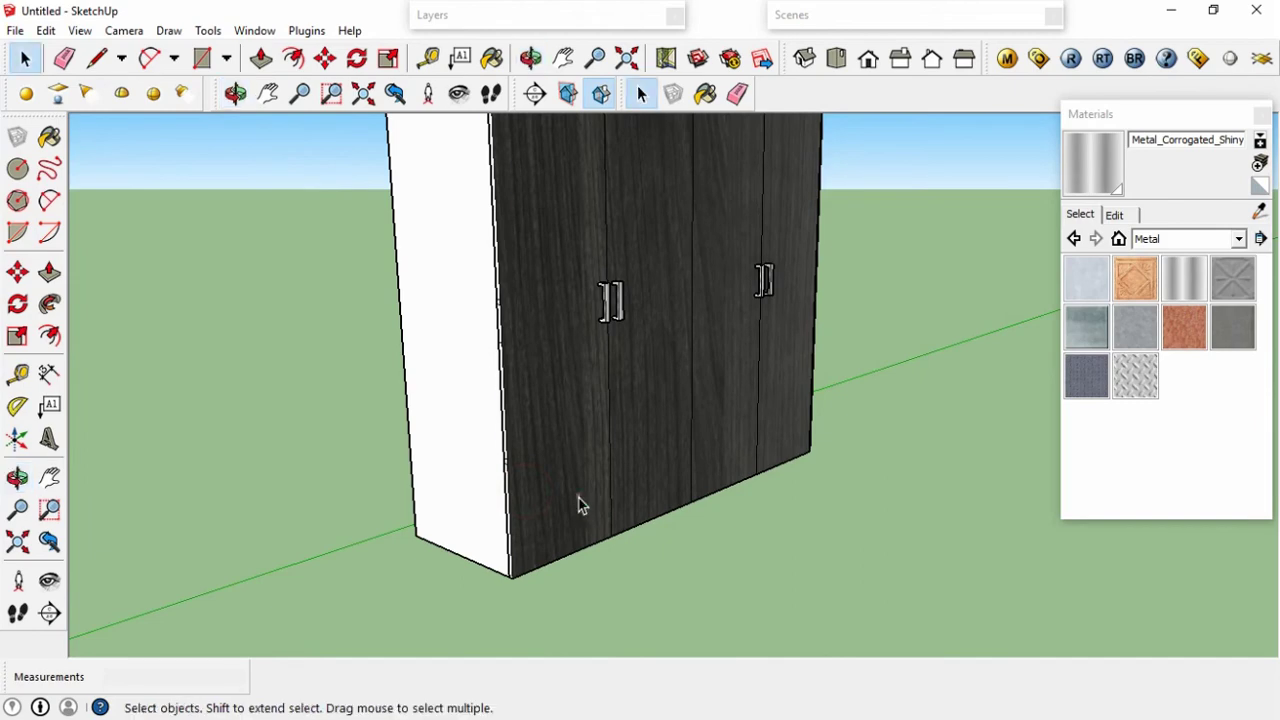
{"action": "left_click", "coordinate": [577, 506]}
{"action": "scroll", "coordinate": [531, 580], "scroll_direction": "up", "scroll_amount": 1}
{"action": "scroll", "coordinate": [515, 583], "scroll_direction": "up", "scroll_amount": 2}
{"action": "scroll", "coordinate": [505, 585], "scroll_direction": "up", "scroll_amount": 1}
{"action": "key", "text": "m"}
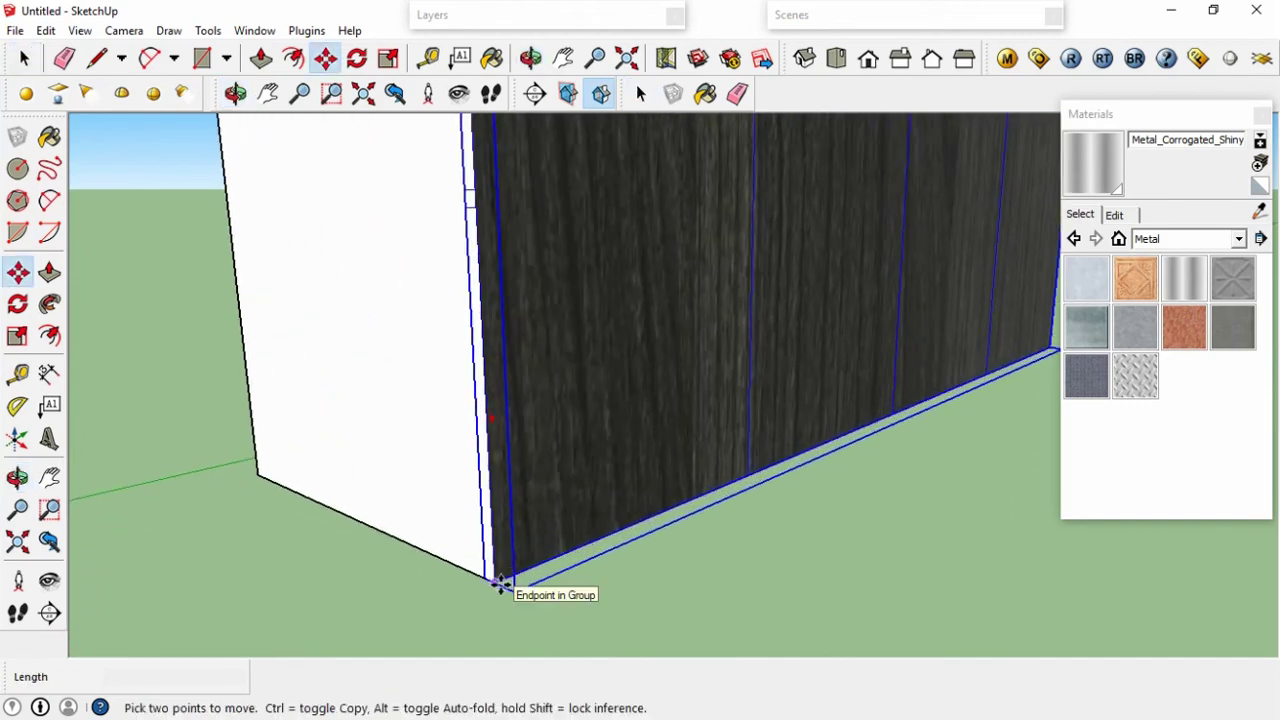
{"action": "left_click", "coordinate": [481, 577]}
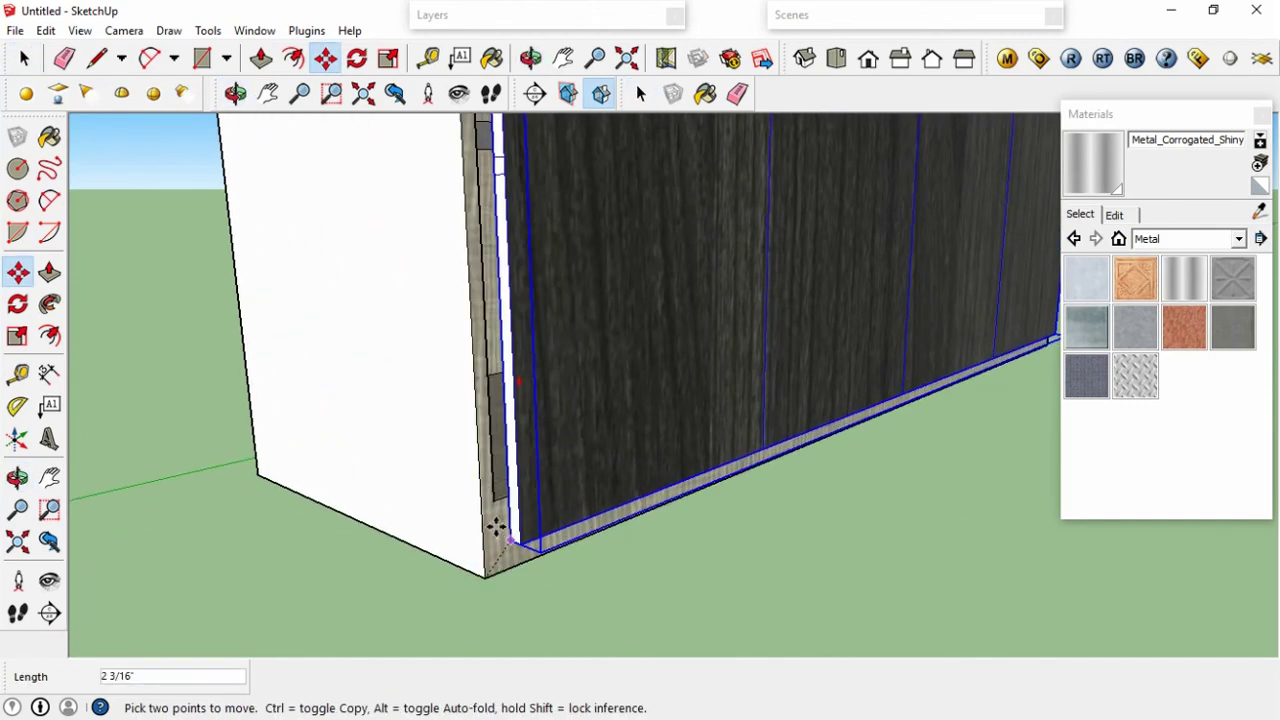
{"action": "left_click", "coordinate": [477, 503]}
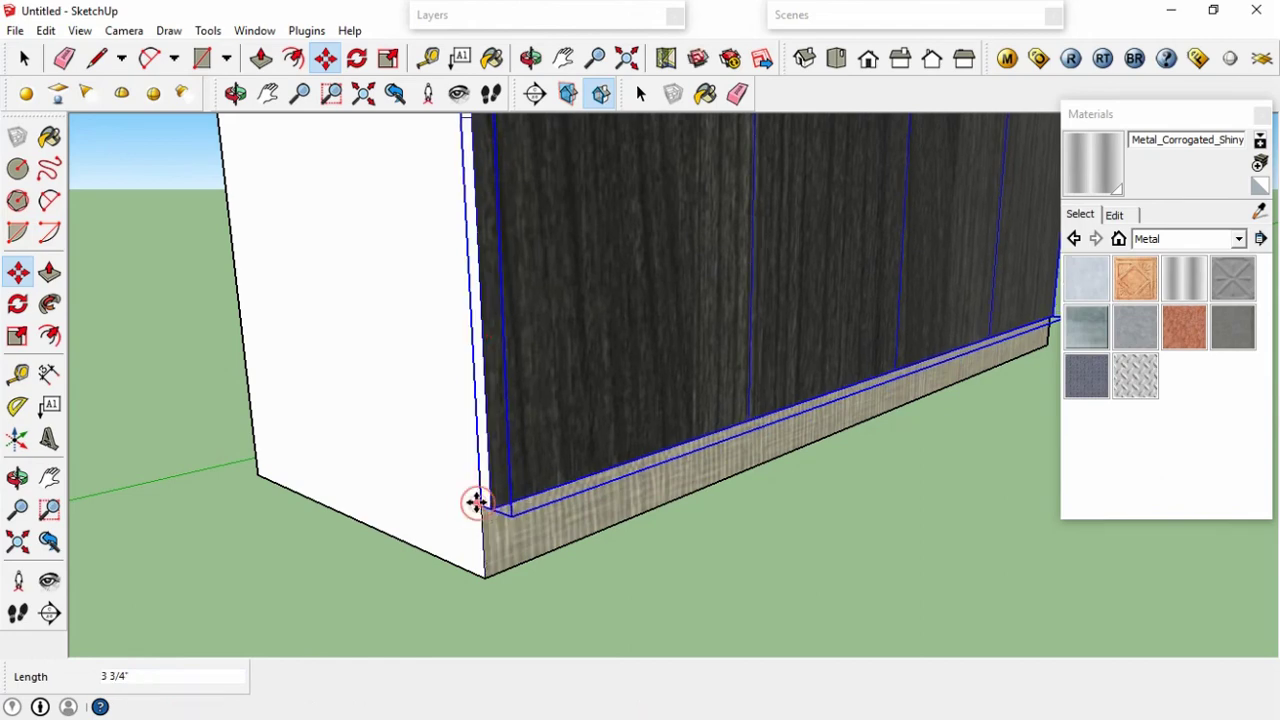
Drop the wardrobe at its new position and zoom out.
{"action": "key", "text": "space"}
{"action": "scroll", "coordinate": [540, 515], "scroll_direction": "down", "scroll_amount": 1}
{"action": "left_click", "coordinate": [637, 535]}
{"action": "scroll", "coordinate": [636, 531], "scroll_direction": "down", "scroll_amount": 2}
{"action": "scroll", "coordinate": [636, 531], "scroll_direction": "down", "scroll_amount": 1}
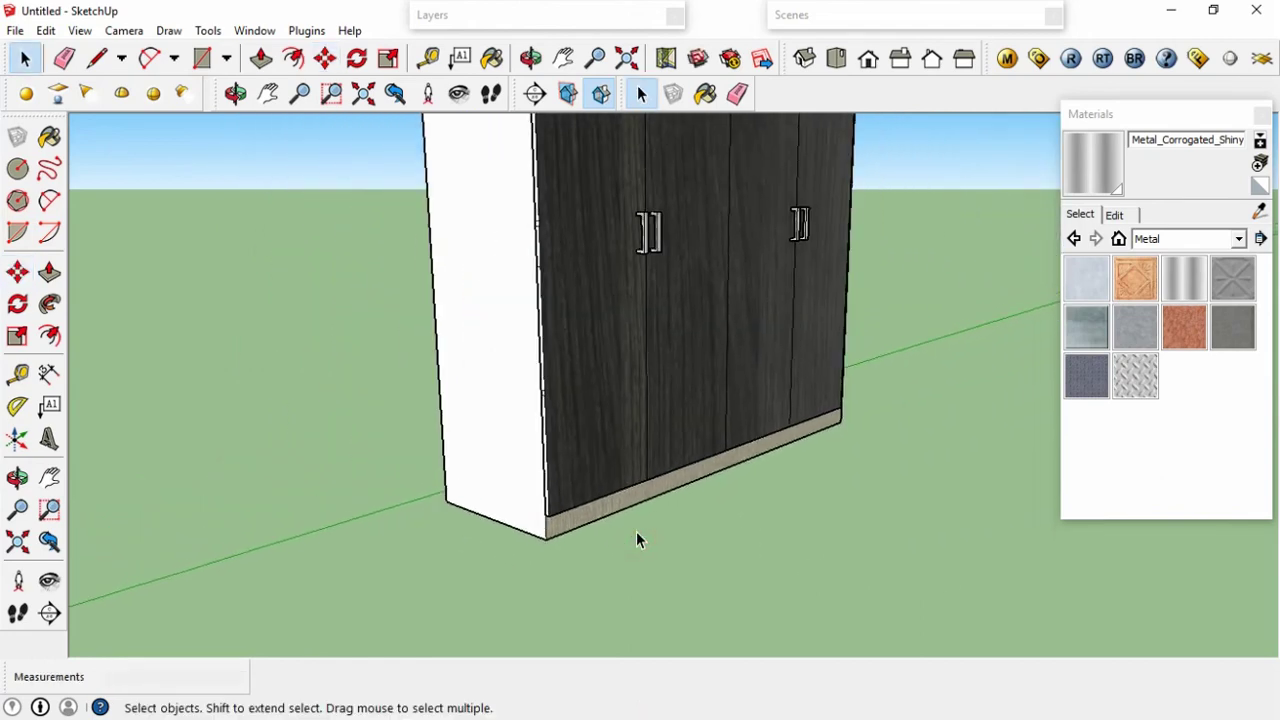
{"action": "scroll", "coordinate": [636, 531], "scroll_direction": "down", "scroll_amount": 3}
With the Paint Bucket, switch the Materials collection to In Model.
{"action": "middle_click_drag", "start_coordinate": [665, 398], "coordinate": [537, 380]}
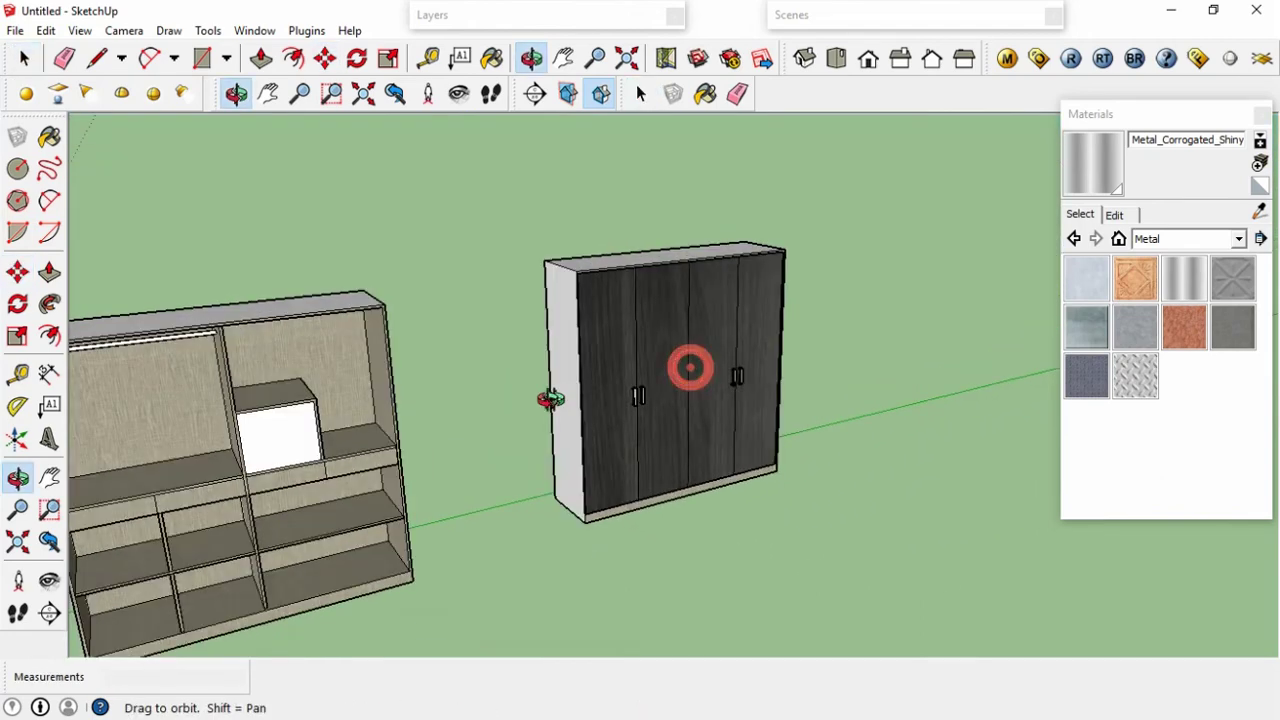
{"action": "key", "text": "b"}
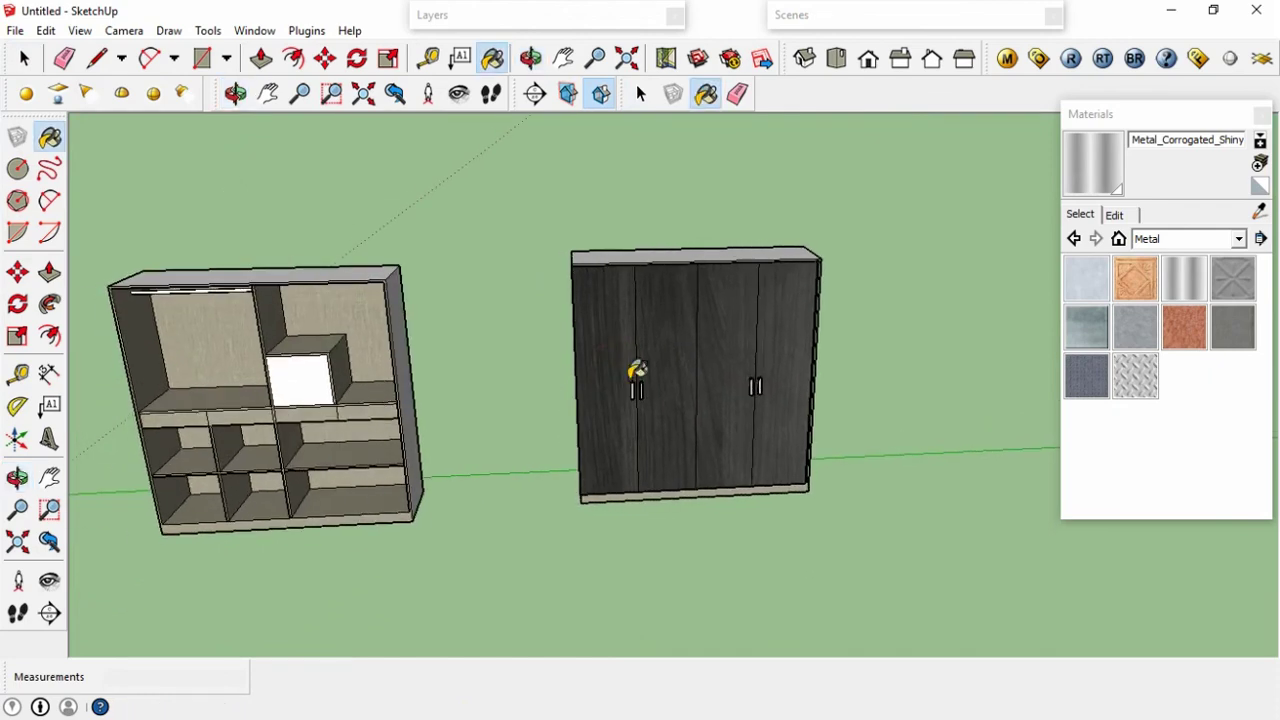
{"action": "left_click", "coordinate": [1090, 214]}
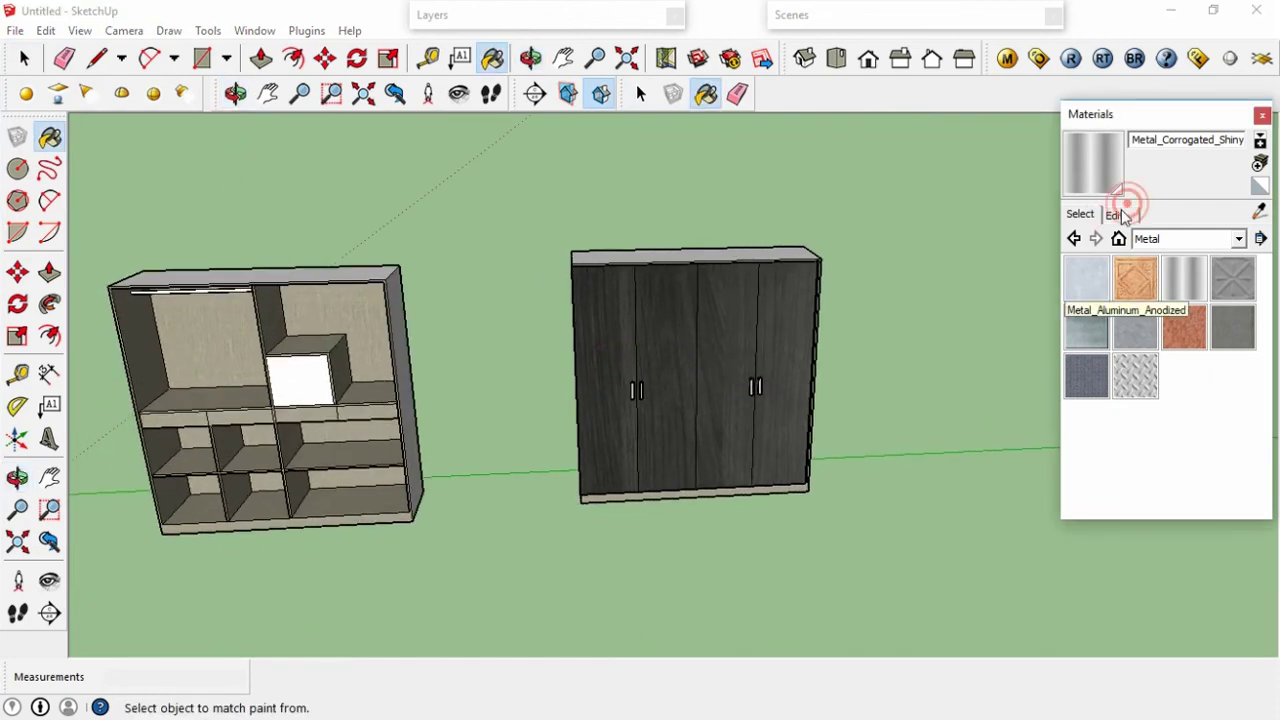
{"action": "left_click", "coordinate": [1122, 215]}
{"action": "left_click", "coordinate": [1080, 214]}
{"action": "left_click", "coordinate": [1190, 245]}
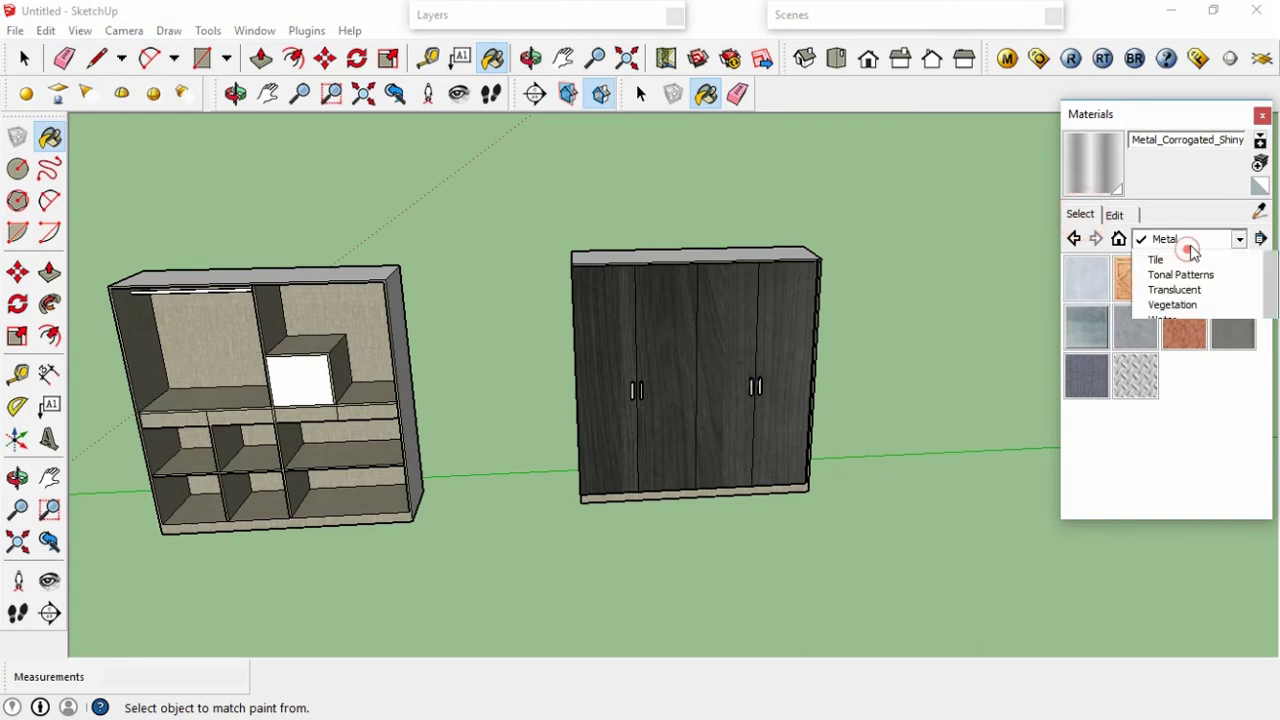
{"action": "scroll", "coordinate": [1165, 265], "scroll_direction": "up", "scroll_amount": 3}
{"action": "scroll", "coordinate": [1165, 260], "scroll_direction": "up", "scroll_amount": 2}
{"action": "left_click", "coordinate": [1165, 257]}
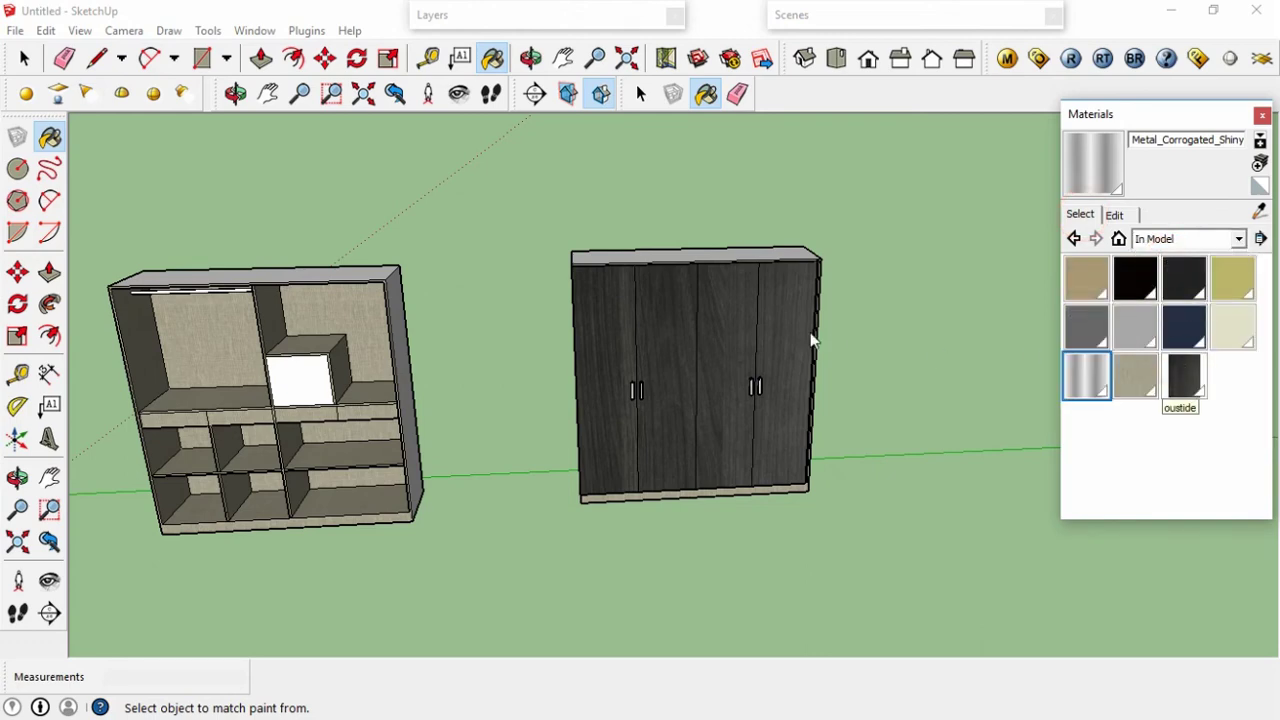
Pick the dark 'oustide' wood and paint the wardrobe's top.
{"action": "left_click", "coordinate": [688, 258]}
{"action": "scroll", "coordinate": [674, 249], "scroll_direction": "up", "scroll_amount": 3}
{"action": "scroll", "coordinate": [670, 255], "scroll_direction": "up", "scroll_amount": 3}
{"action": "left_click", "coordinate": [652, 275]}
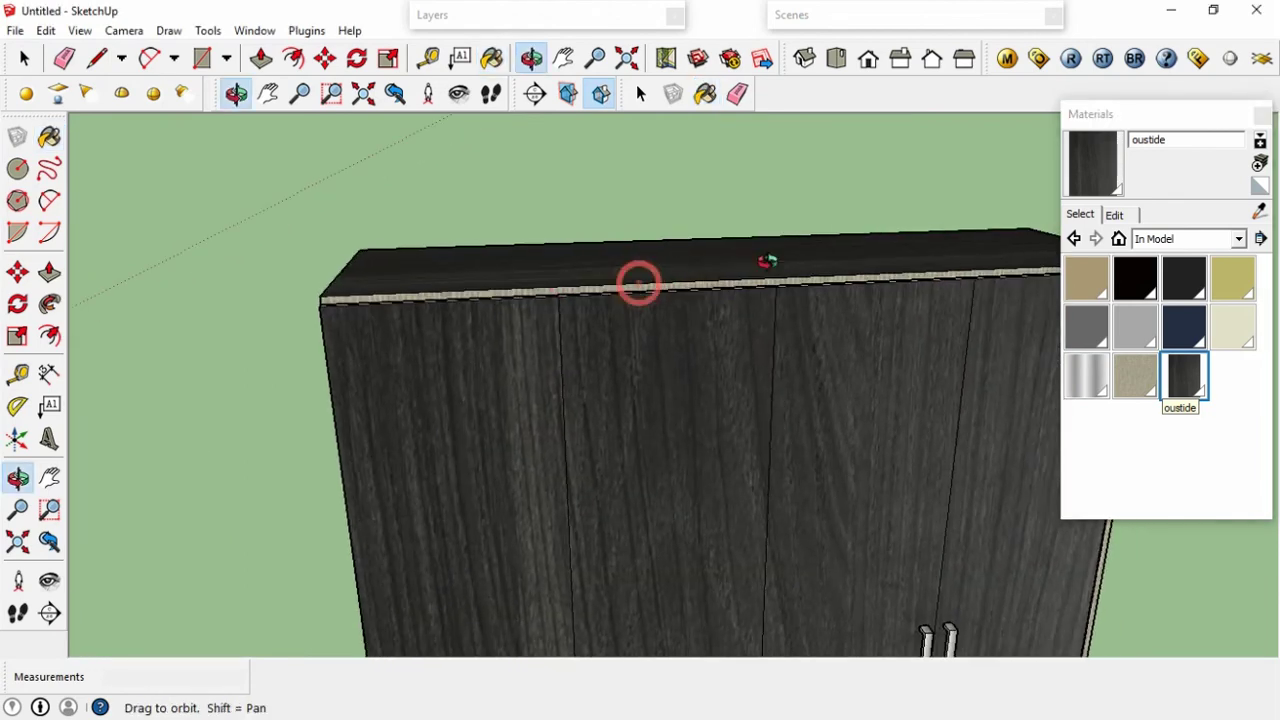
Paint the shelving unit's top with the 'oustide' wood.
{"action": "middle_click_drag", "start_coordinate": [637, 288], "coordinate": [1006, 237]}
{"action": "mouse_move", "coordinate": [575, 343]}
{"action": "middle_mouse_down"}
{"action": "mouse_move", "coordinate": [676, 338]}
{"action": "mouse_move", "coordinate": [597, 420]}
{"action": "mouse_move", "coordinate": [478, 230]}
{"action": "middle_mouse_up"}
{"action": "scroll", "coordinate": [457, 371], "scroll_direction": "up", "scroll_amount": 2}
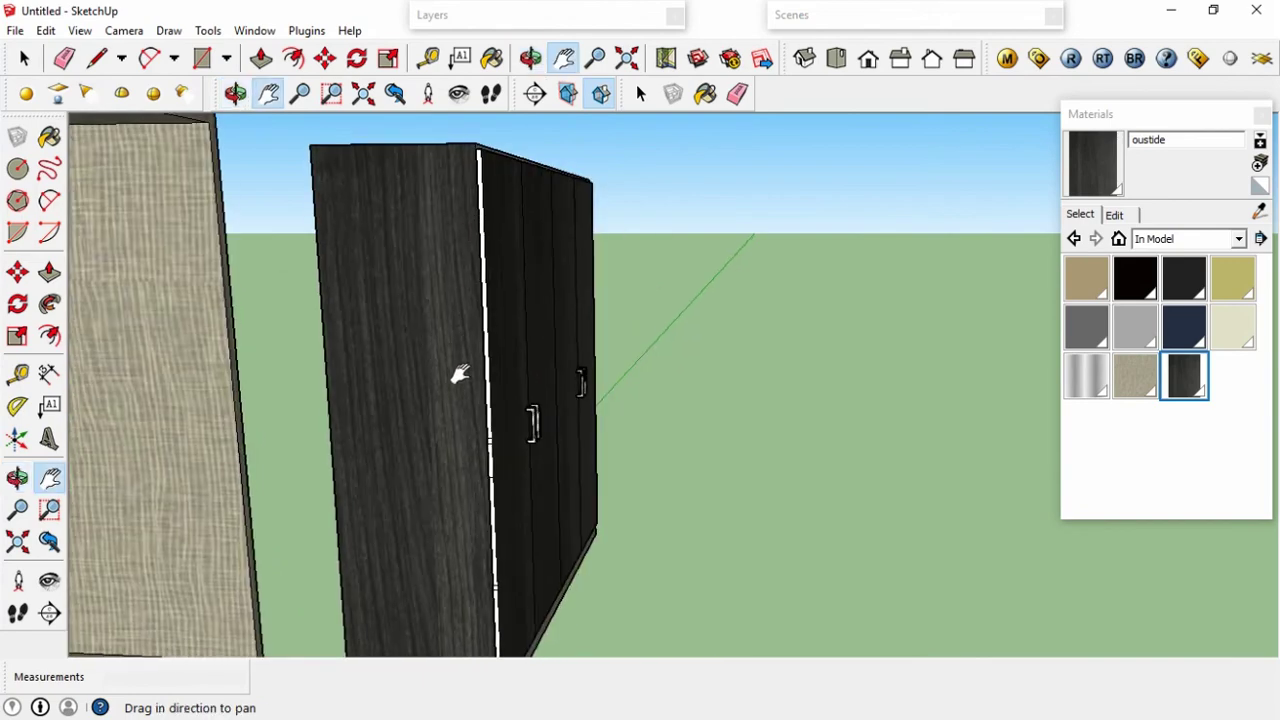
{"action": "mouse_move", "coordinate": [457, 363]}
{"action": "middle_mouse_down", "text": "shift"}
{"action": "mouse_move", "coordinate": [477, 491]}
{"action": "mouse_move", "coordinate": [441, 355]}
{"action": "mouse_move", "coordinate": [466, 523]}
{"action": "middle_mouse_up", "text": "shift"}
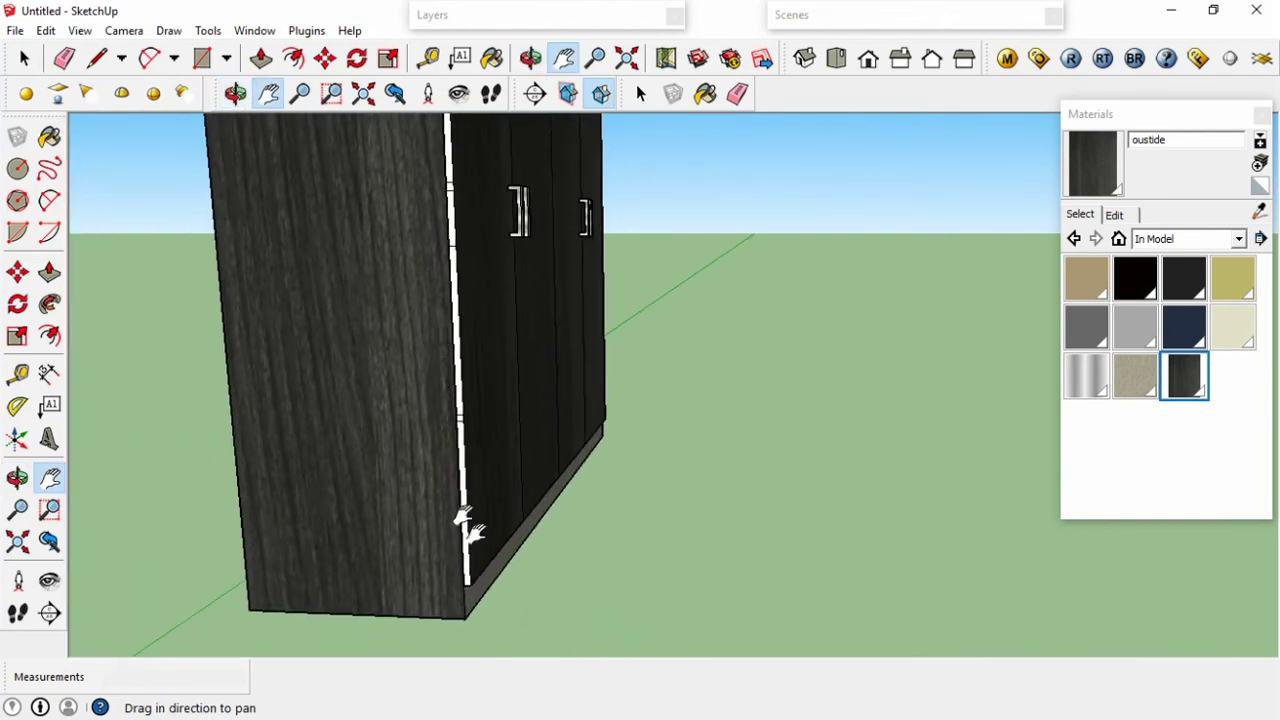
{"action": "scroll", "coordinate": [480, 592], "scroll_direction": "up", "scroll_amount": 2}
{"action": "key", "text": "b"}
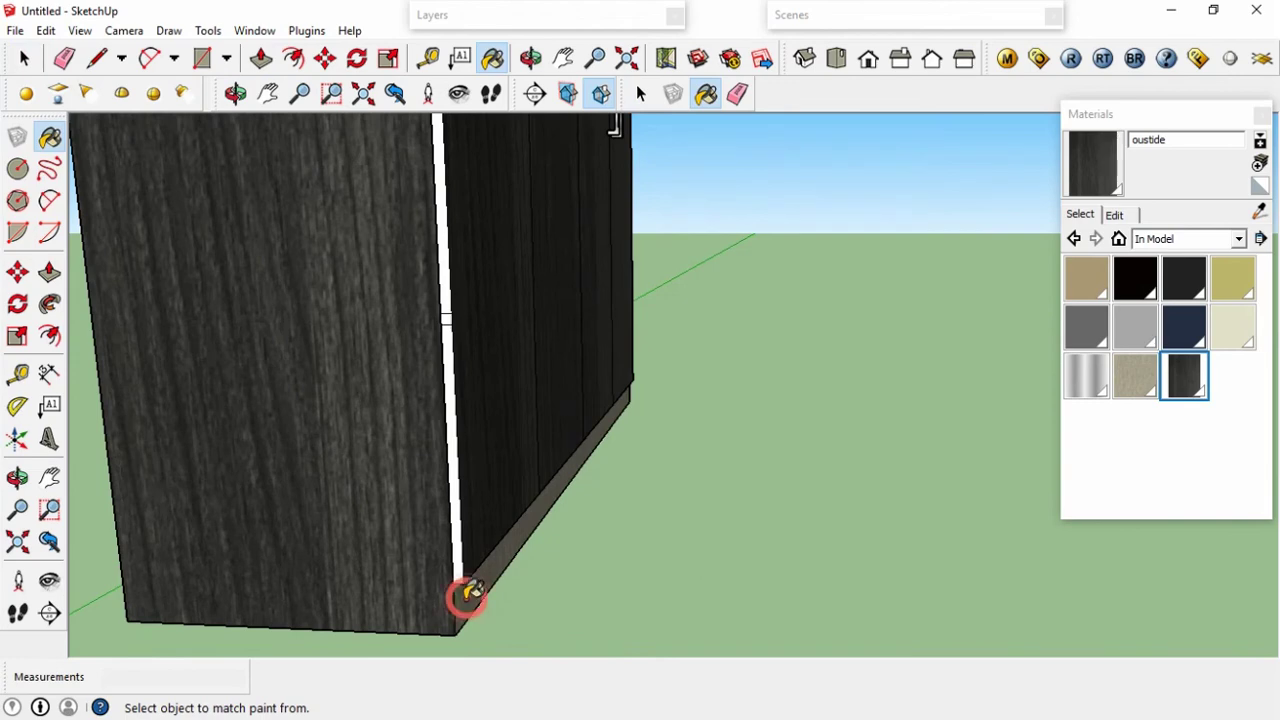
{"action": "scroll", "coordinate": [470, 592], "scroll_direction": "down", "scroll_amount": 2}
{"action": "scroll", "coordinate": [471, 586], "scroll_direction": "down", "scroll_amount": 2}
{"action": "scroll", "coordinate": [474, 583], "scroll_direction": "down", "scroll_amount": 2}
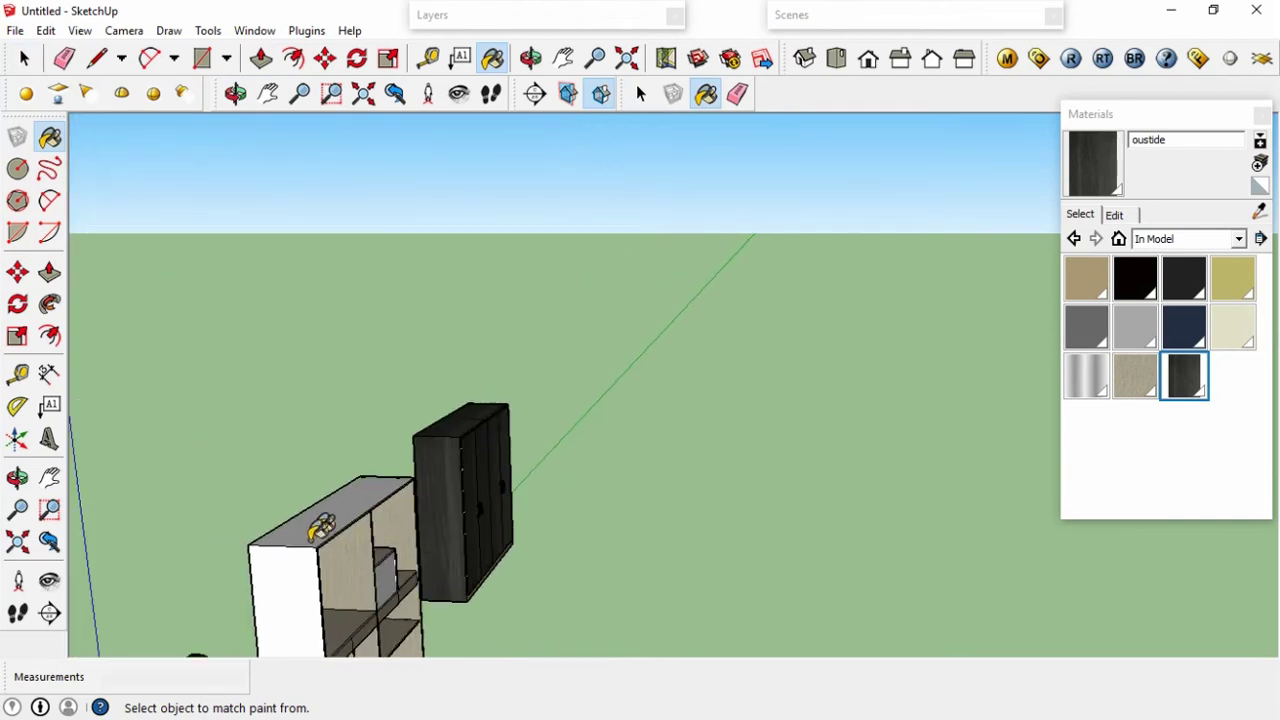
{"action": "left_click", "coordinate": [295, 568]}
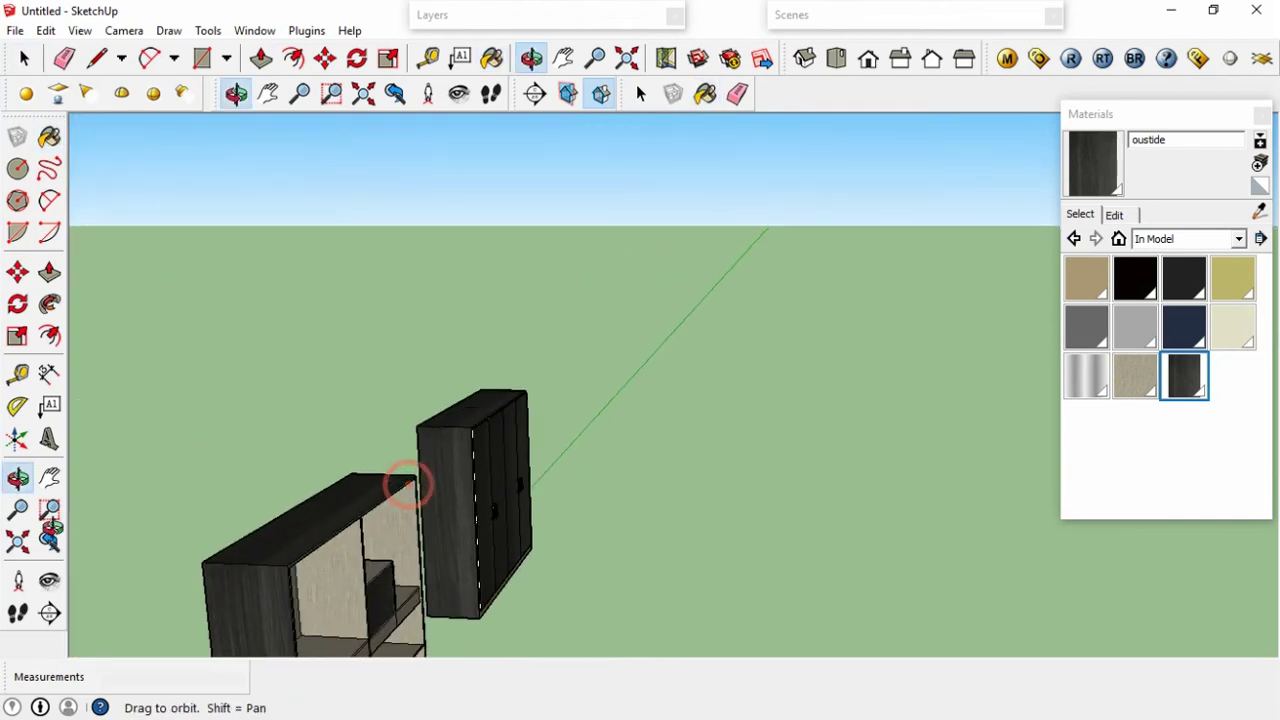
Open the shelving unit group for editing.
{"action": "mouse_move", "coordinate": [400, 480]}
{"action": "middle_mouse_down"}
{"action": "mouse_move", "coordinate": [617, 376]}
{"action": "mouse_move", "coordinate": [488, 403]}
{"action": "middle_mouse_up"}
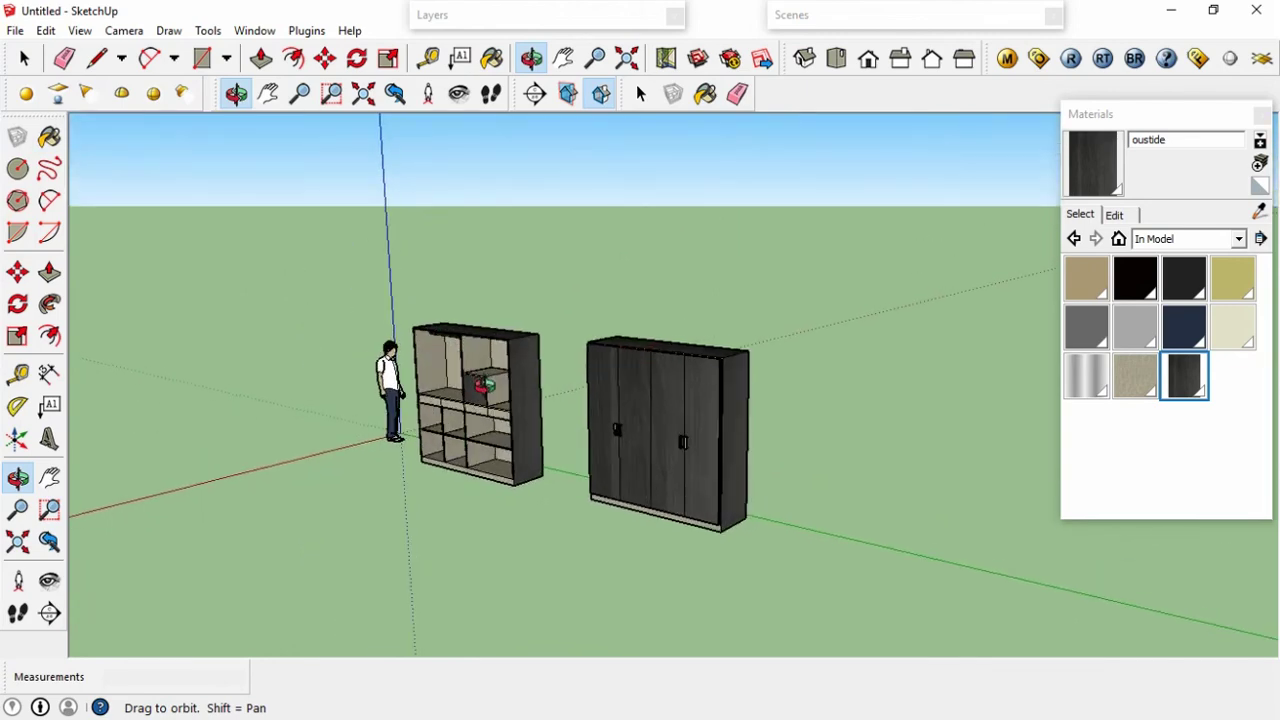
{"action": "scroll", "coordinate": [488, 403], "scroll_direction": "up", "scroll_amount": 3}
{"action": "scroll", "coordinate": [488, 403], "scroll_direction": "up", "scroll_amount": 2}
{"action": "middle_click_drag", "start_coordinate": [760, 373], "coordinate": [555, 425]}
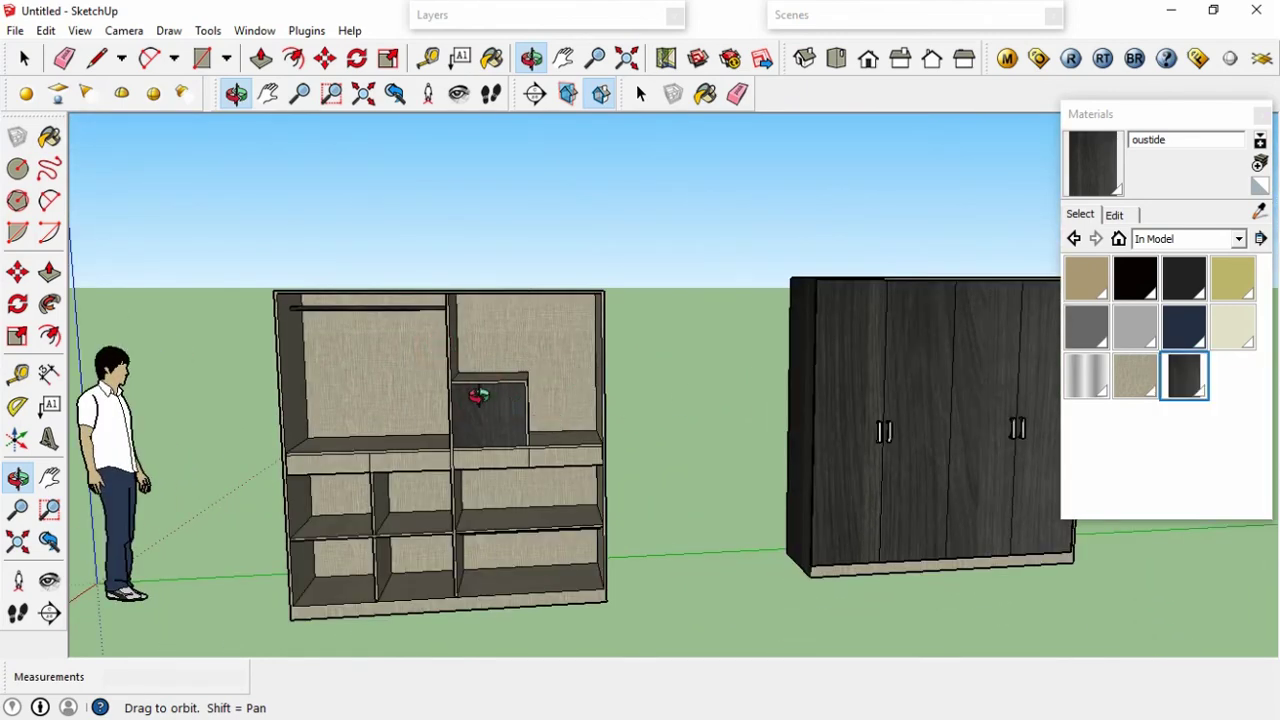
{"action": "left_click_drag", "start_coordinate": [478, 396], "coordinate": [560, 406]}
{"action": "key", "text": "space"}
{"action": "left_click", "coordinate": [352, 390]}
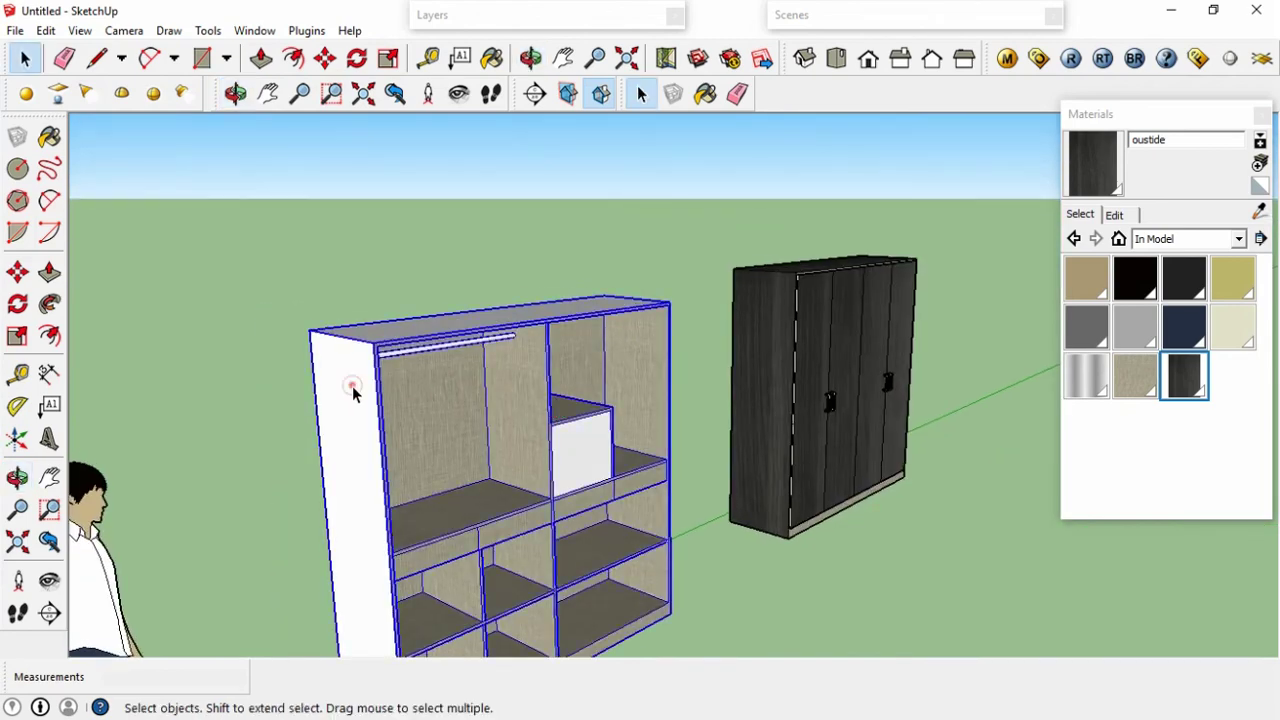
{"action": "double_click", "coordinate": [352, 390]}
Paint the shelf's top, left and right panels 'oustide', then exit the group.
{"action": "key", "text": "b"}
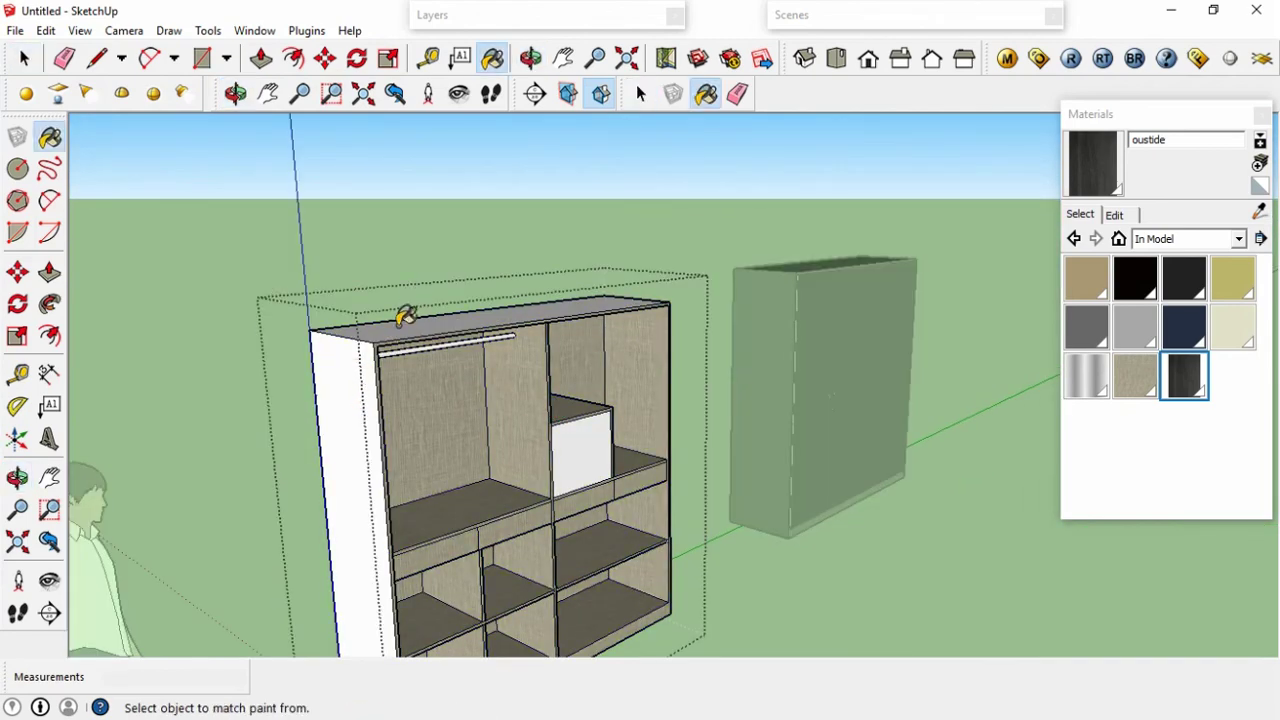
{"action": "left_click", "coordinate": [405, 312]}
{"action": "left_click", "coordinate": [395, 345]}
{"action": "mouse_move", "coordinate": [593, 302]}
{"action": "middle_mouse_down"}
{"action": "mouse_move", "coordinate": [631, 297]}
{"action": "mouse_move", "coordinate": [237, 337]}
{"action": "mouse_move", "coordinate": [486, 297]}
{"action": "mouse_move", "coordinate": [563, 346]}
{"action": "middle_mouse_up"}
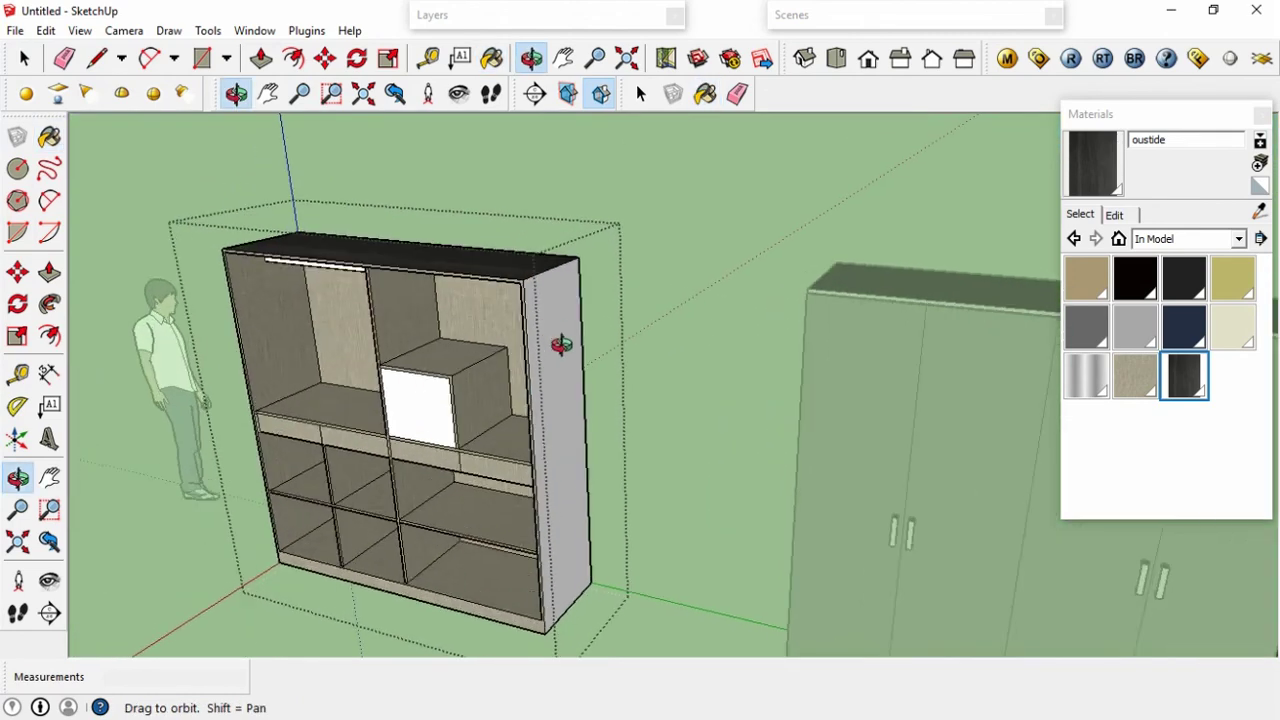
{"action": "key", "text": "m"}
{"action": "key", "text": "b"}
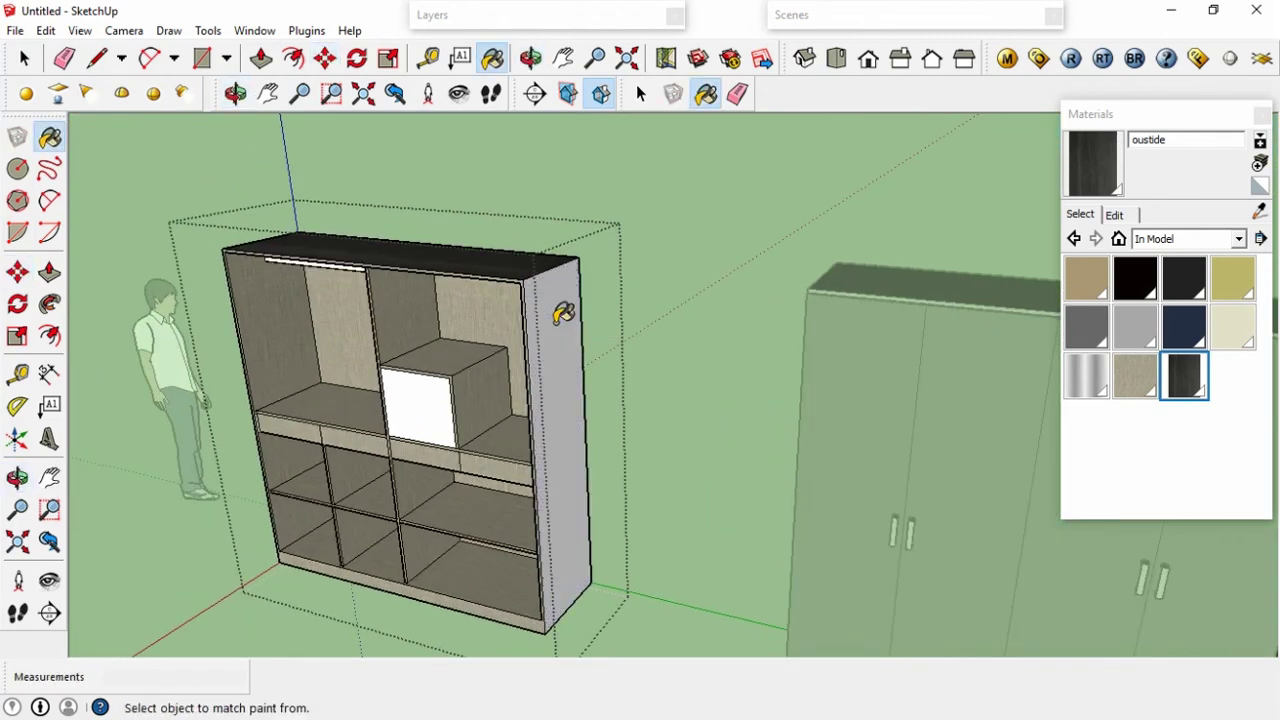
{"action": "left_click", "coordinate": [562, 322]}
{"action": "scroll", "coordinate": [563, 315], "scroll_direction": "down", "scroll_amount": 3}
{"action": "key", "text": "space"}
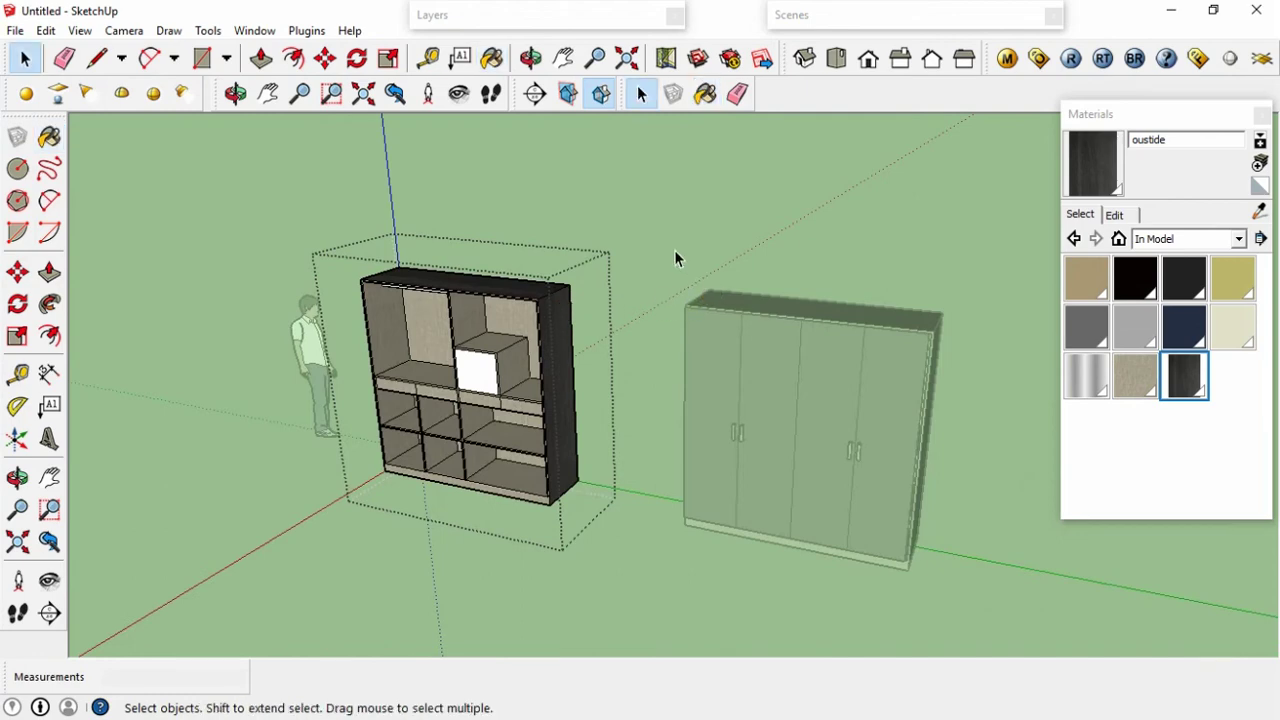
{"action": "left_click", "coordinate": [674, 249]}
Scale the door group about 1.02 wider toward the right, then deselect.
{"action": "scroll", "coordinate": [860, 305], "scroll_direction": "up", "scroll_amount": 2}
{"action": "scroll", "coordinate": [892, 340], "scroll_direction": "up", "scroll_amount": 3}
{"action": "middle_click_drag", "start_coordinate": [898, 358], "coordinate": [708, 280]}
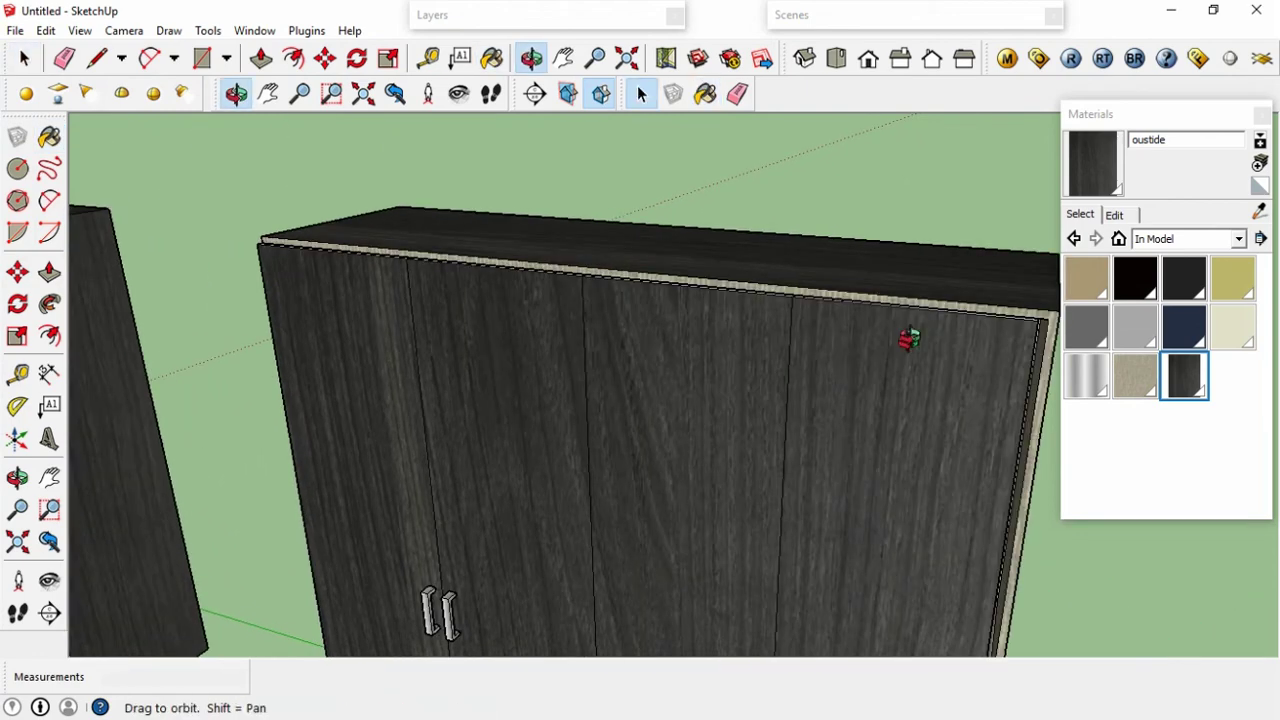
{"action": "scroll", "coordinate": [708, 280], "scroll_direction": "down", "scroll_amount": 1}
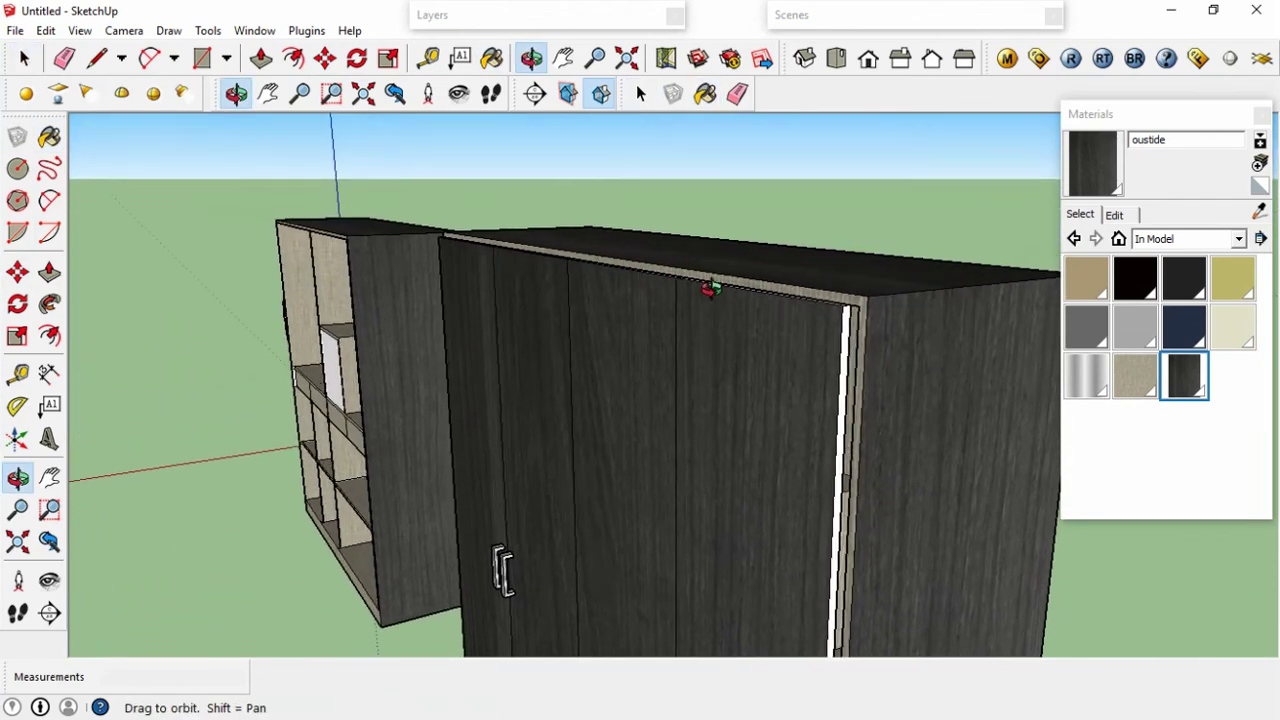
{"action": "scroll", "coordinate": [714, 280], "scroll_direction": "down", "scroll_amount": 2}
{"action": "scroll", "coordinate": [731, 371], "scroll_direction": "down", "scroll_amount": 2}
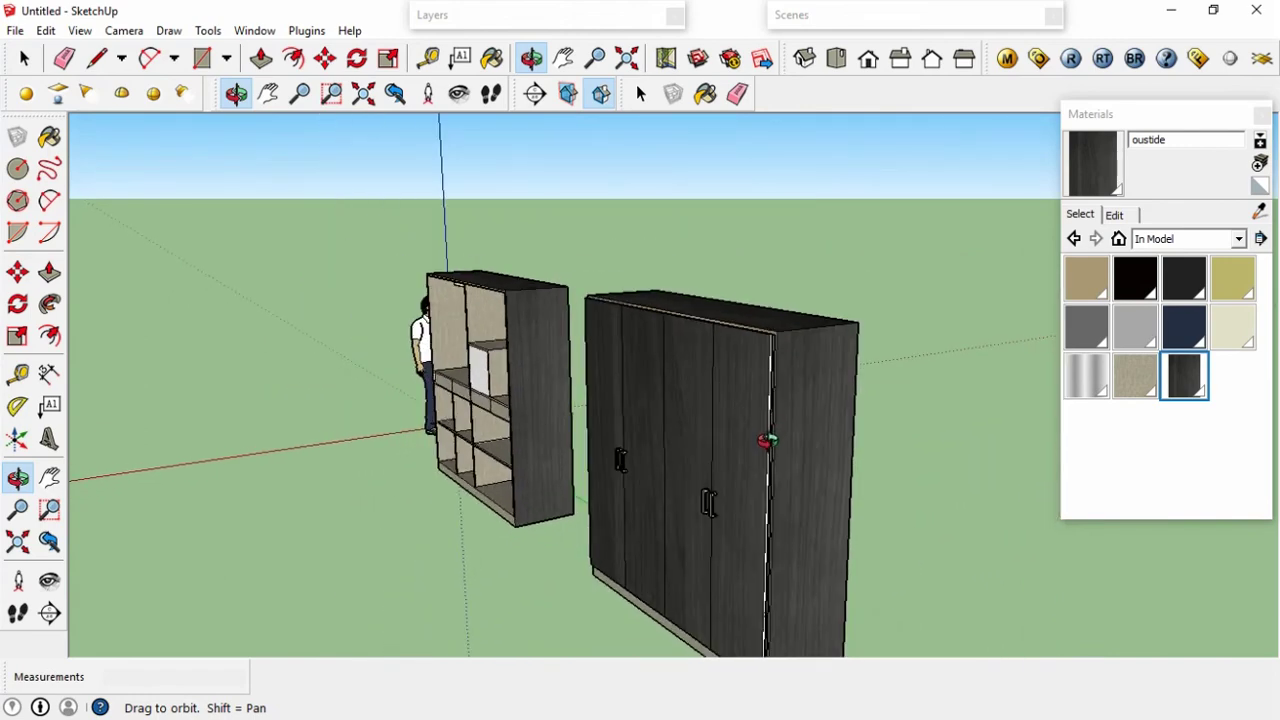
{"action": "left_click", "coordinate": [730, 447]}
{"action": "scroll", "coordinate": [771, 514], "scroll_direction": "up", "scroll_amount": 2}
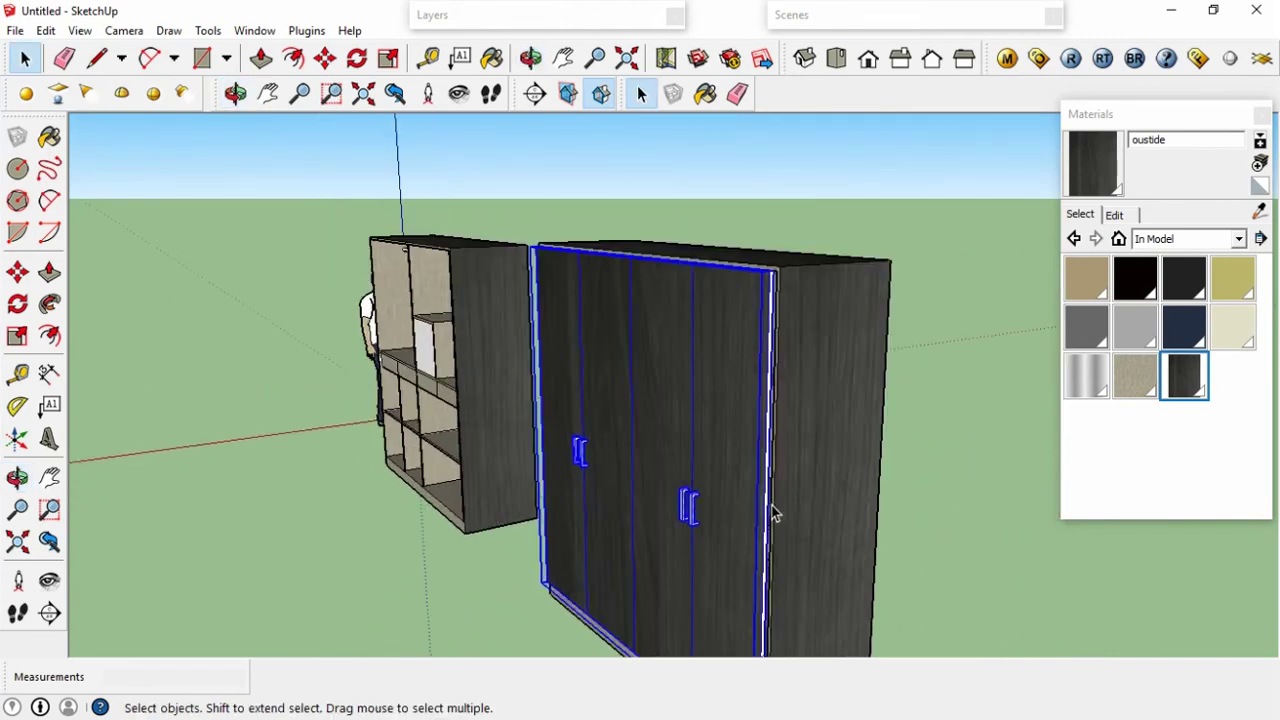
{"action": "scroll", "coordinate": [774, 513], "scroll_direction": "up", "scroll_amount": 1}
{"action": "scroll", "coordinate": [774, 513], "scroll_direction": "up", "scroll_amount": 1}
{"action": "key", "text": "s"}
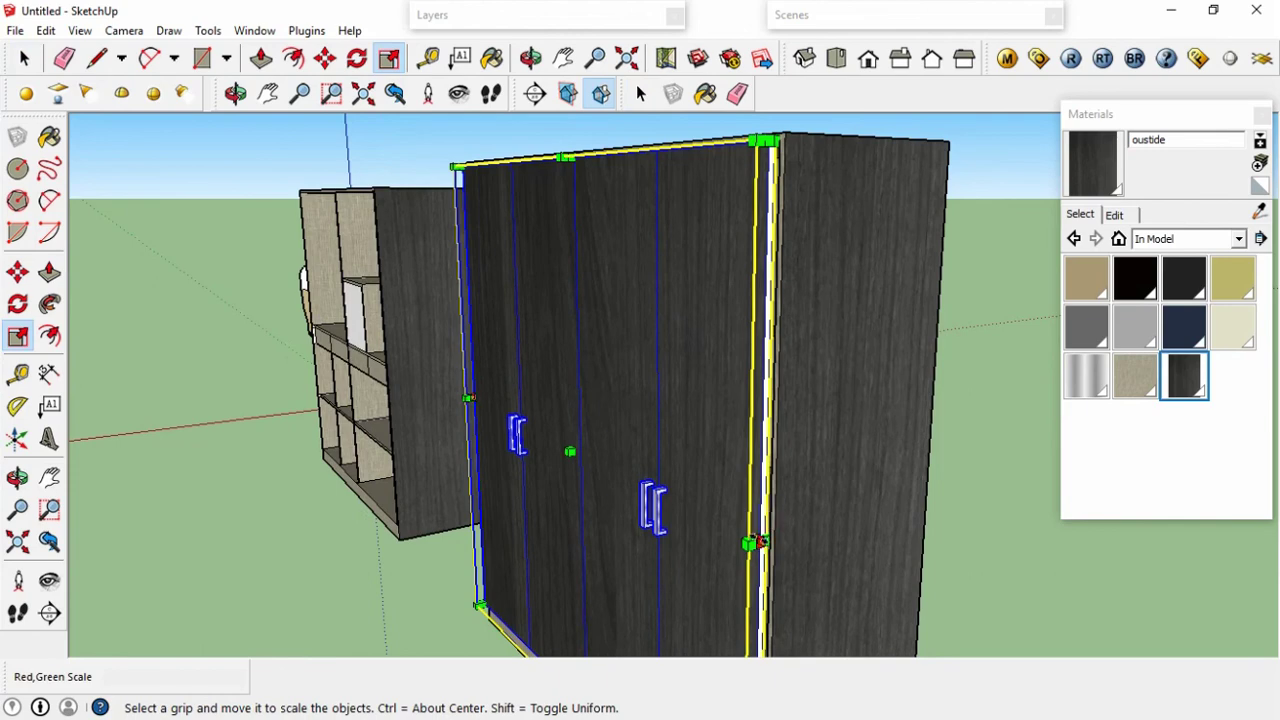
{"action": "left_click_drag", "start_coordinate": [757, 540], "coordinate": [781, 507]}
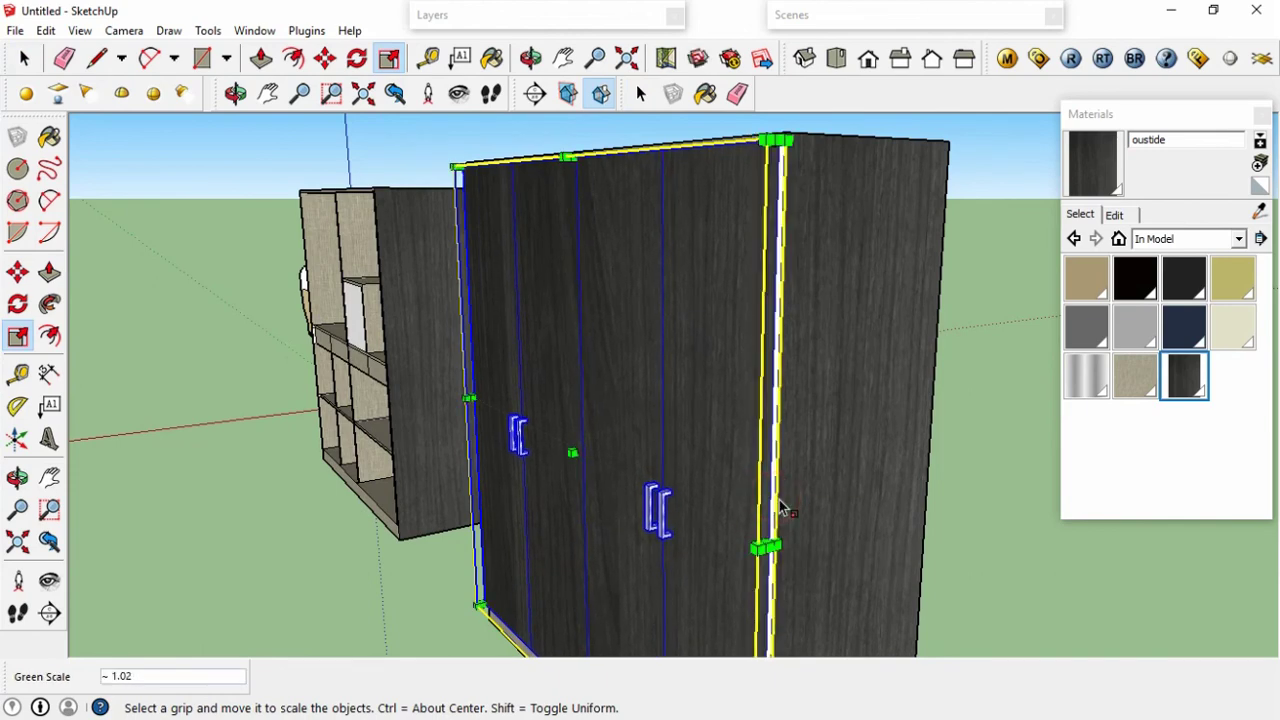
{"action": "key", "text": "space"}
{"action": "left_click", "coordinate": [968, 337]}
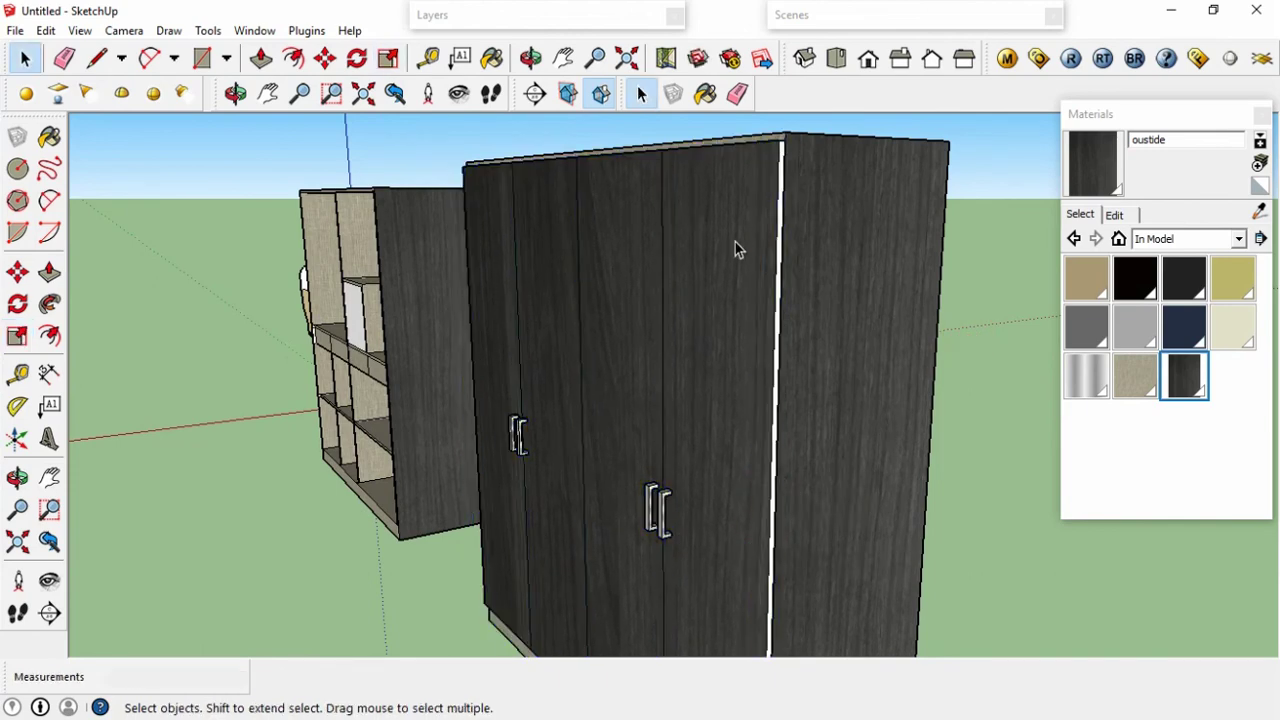
Try scaling the doors from their top edge, then cancel without changes.
{"action": "middle_click_drag", "start_coordinate": [646, 286], "coordinate": [645, 323]}
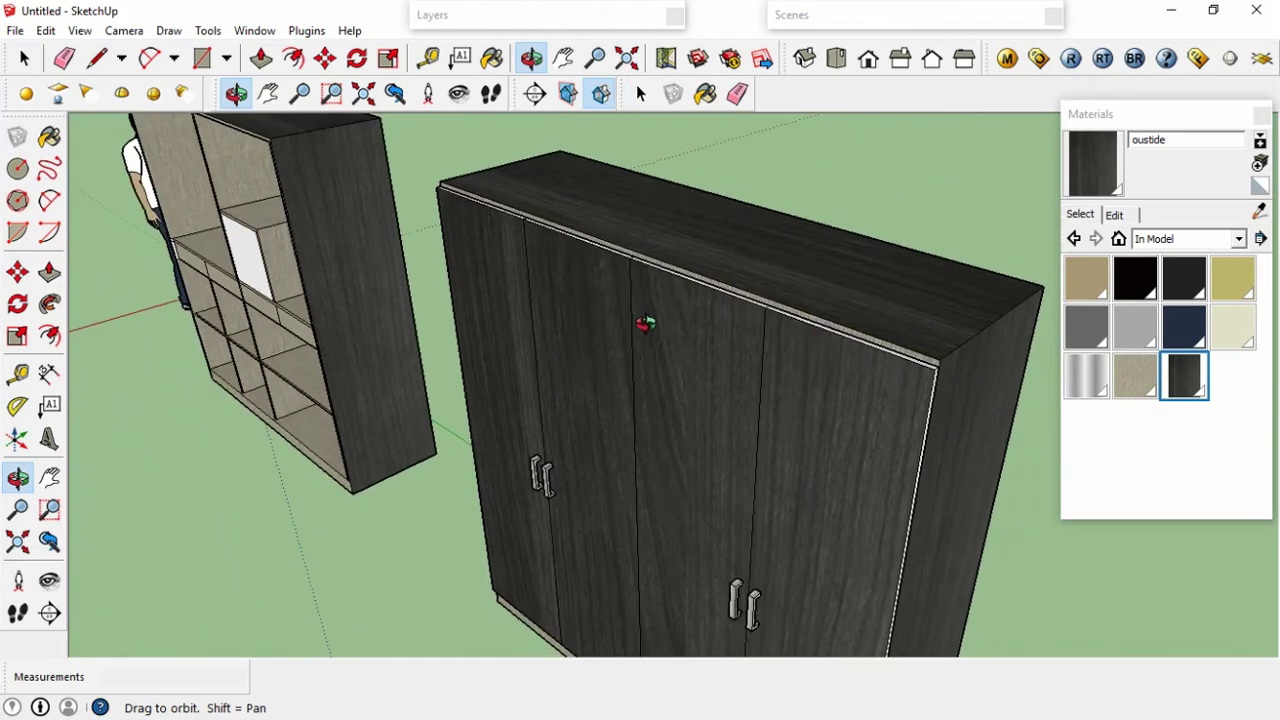
{"action": "scroll", "coordinate": [645, 323], "scroll_direction": "up", "scroll_amount": 2}
{"action": "middle_click_drag", "start_coordinate": [652, 265], "coordinate": [664, 254]}
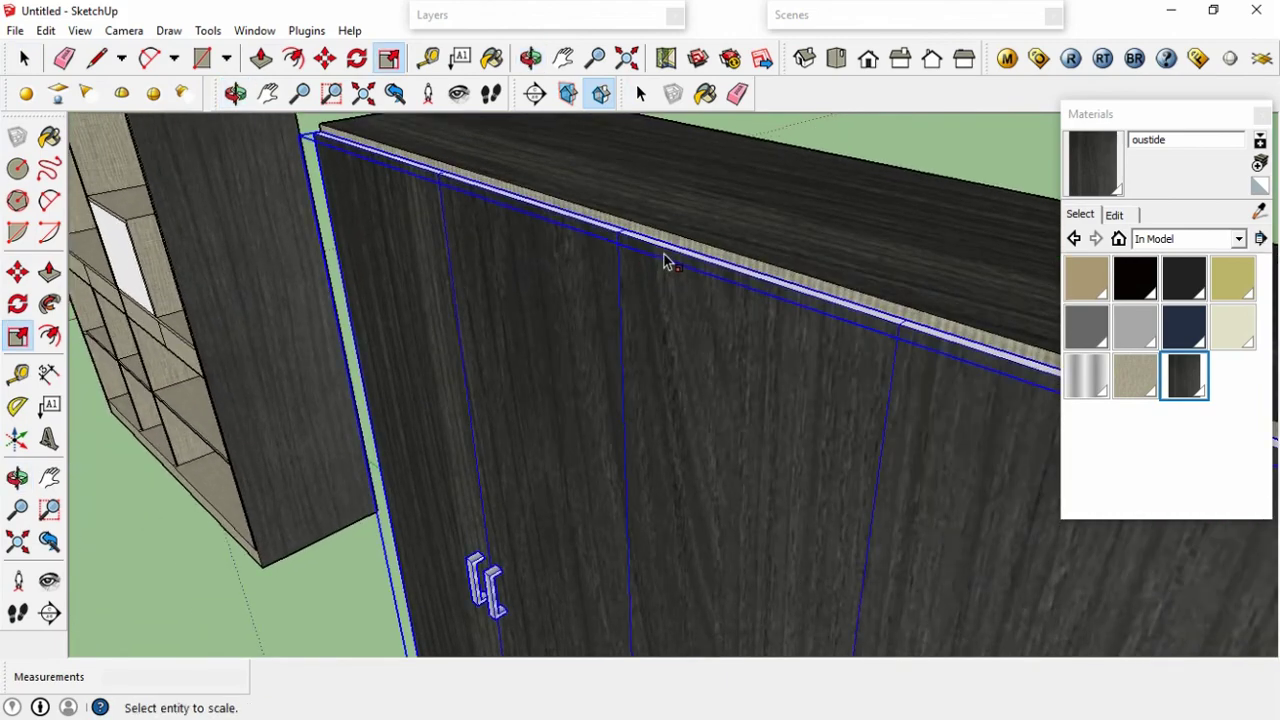
{"action": "left_click", "coordinate": [731, 274]}
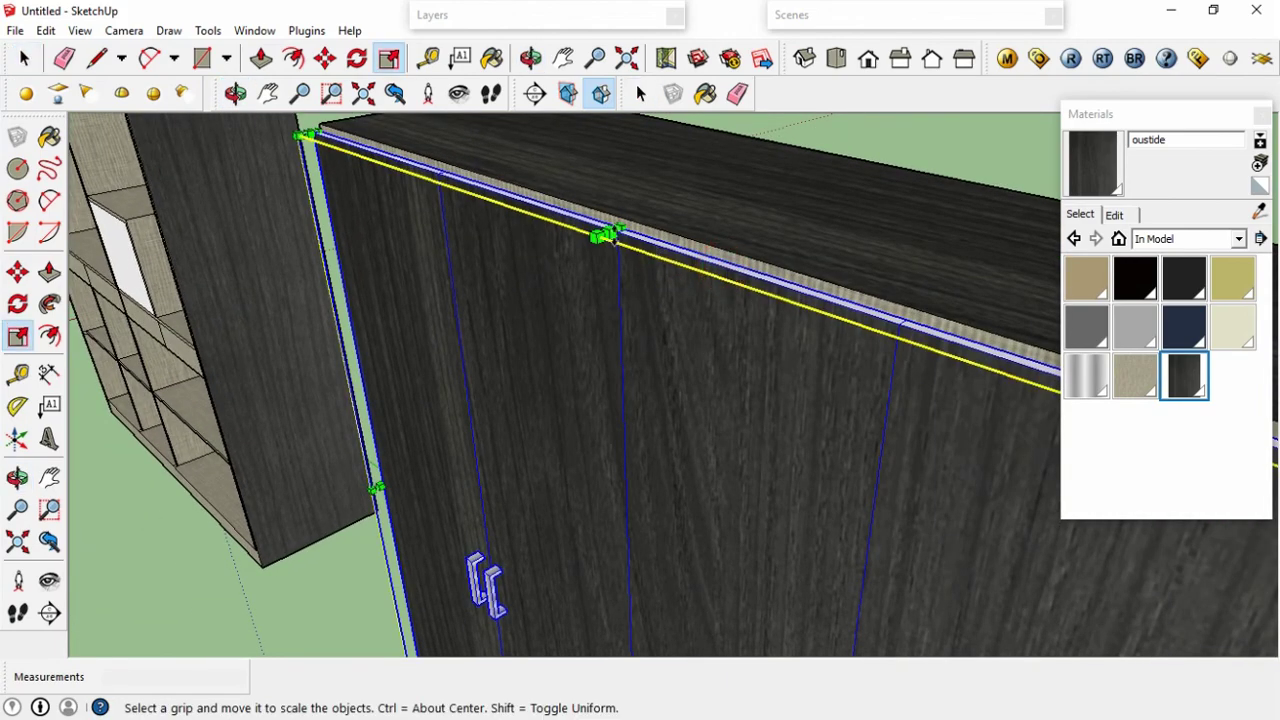
{"action": "left_click", "coordinate": [612, 232]}
{"action": "key", "text": "space"}
{"action": "scroll", "coordinate": [640, 226], "scroll_direction": "down", "scroll_amount": 3}
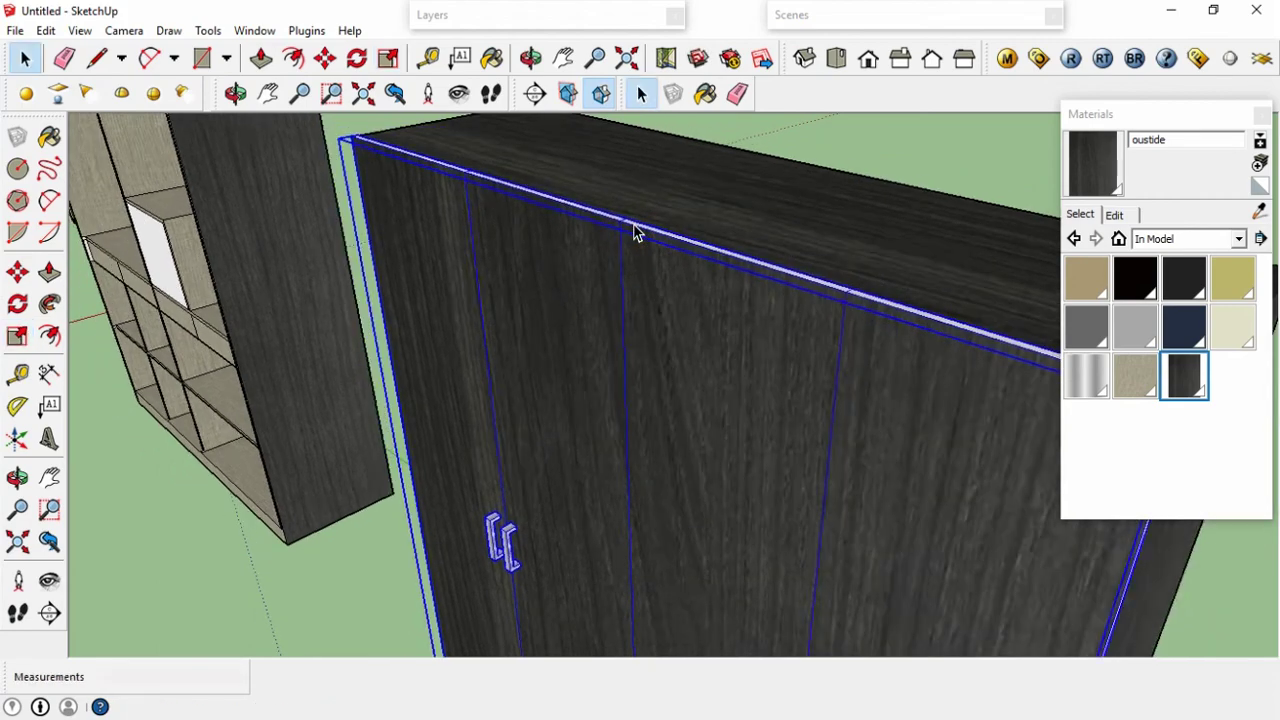
{"action": "scroll", "coordinate": [645, 222], "scroll_direction": "down", "scroll_amount": 2}
{"action": "scroll", "coordinate": [645, 224], "scroll_direction": "down", "scroll_amount": 2}
{"action": "scroll", "coordinate": [765, 200], "scroll_direction": "down", "scroll_amount": 3}
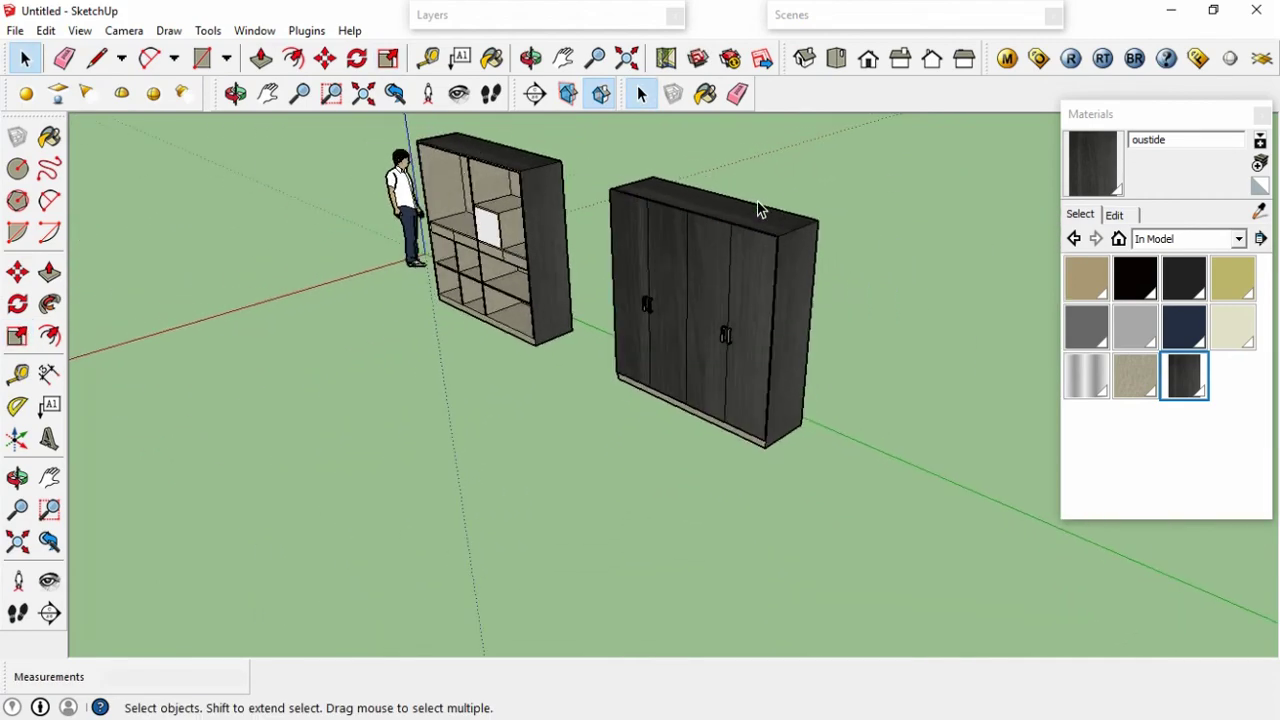
{"action": "scroll", "coordinate": [766, 240], "scroll_direction": "up", "scroll_amount": 3}
{"action": "scroll", "coordinate": [766, 240], "scroll_direction": "down", "scroll_amount": 2}
{"action": "middle_click", "coordinate": [738, 262]}
{"action": "mouse_move", "coordinate": [865, 233]}
{"action": "middle_mouse_down"}
{"action": "mouse_move", "coordinate": [731, 246]}
{"action": "mouse_move", "coordinate": [966, 217]}
{"action": "mouse_move", "coordinate": [531, 286]}
{"action": "mouse_move", "coordinate": [625, 291]}
{"action": "mouse_move", "coordinate": [646, 306]}
{"action": "mouse_move", "coordinate": [589, 320]}
{"action": "mouse_move", "coordinate": [609, 357]}
{"action": "mouse_move", "coordinate": [633, 264]}
{"action": "middle_mouse_up"}
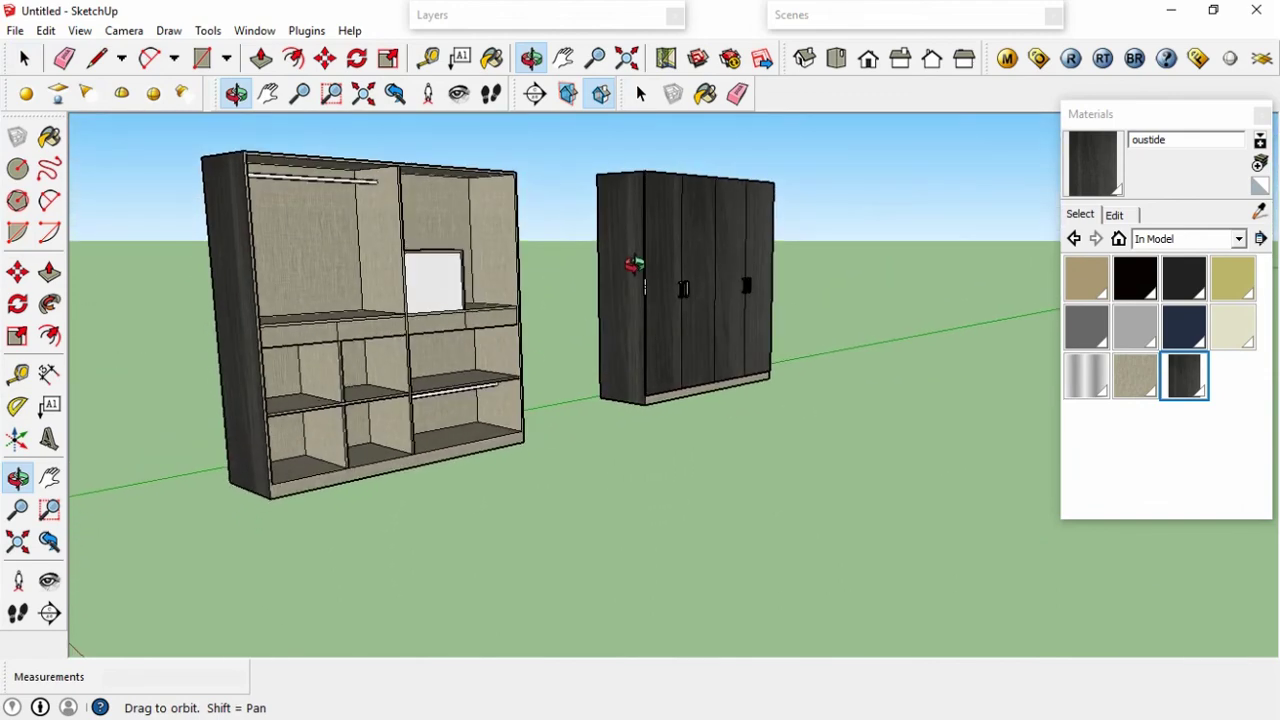